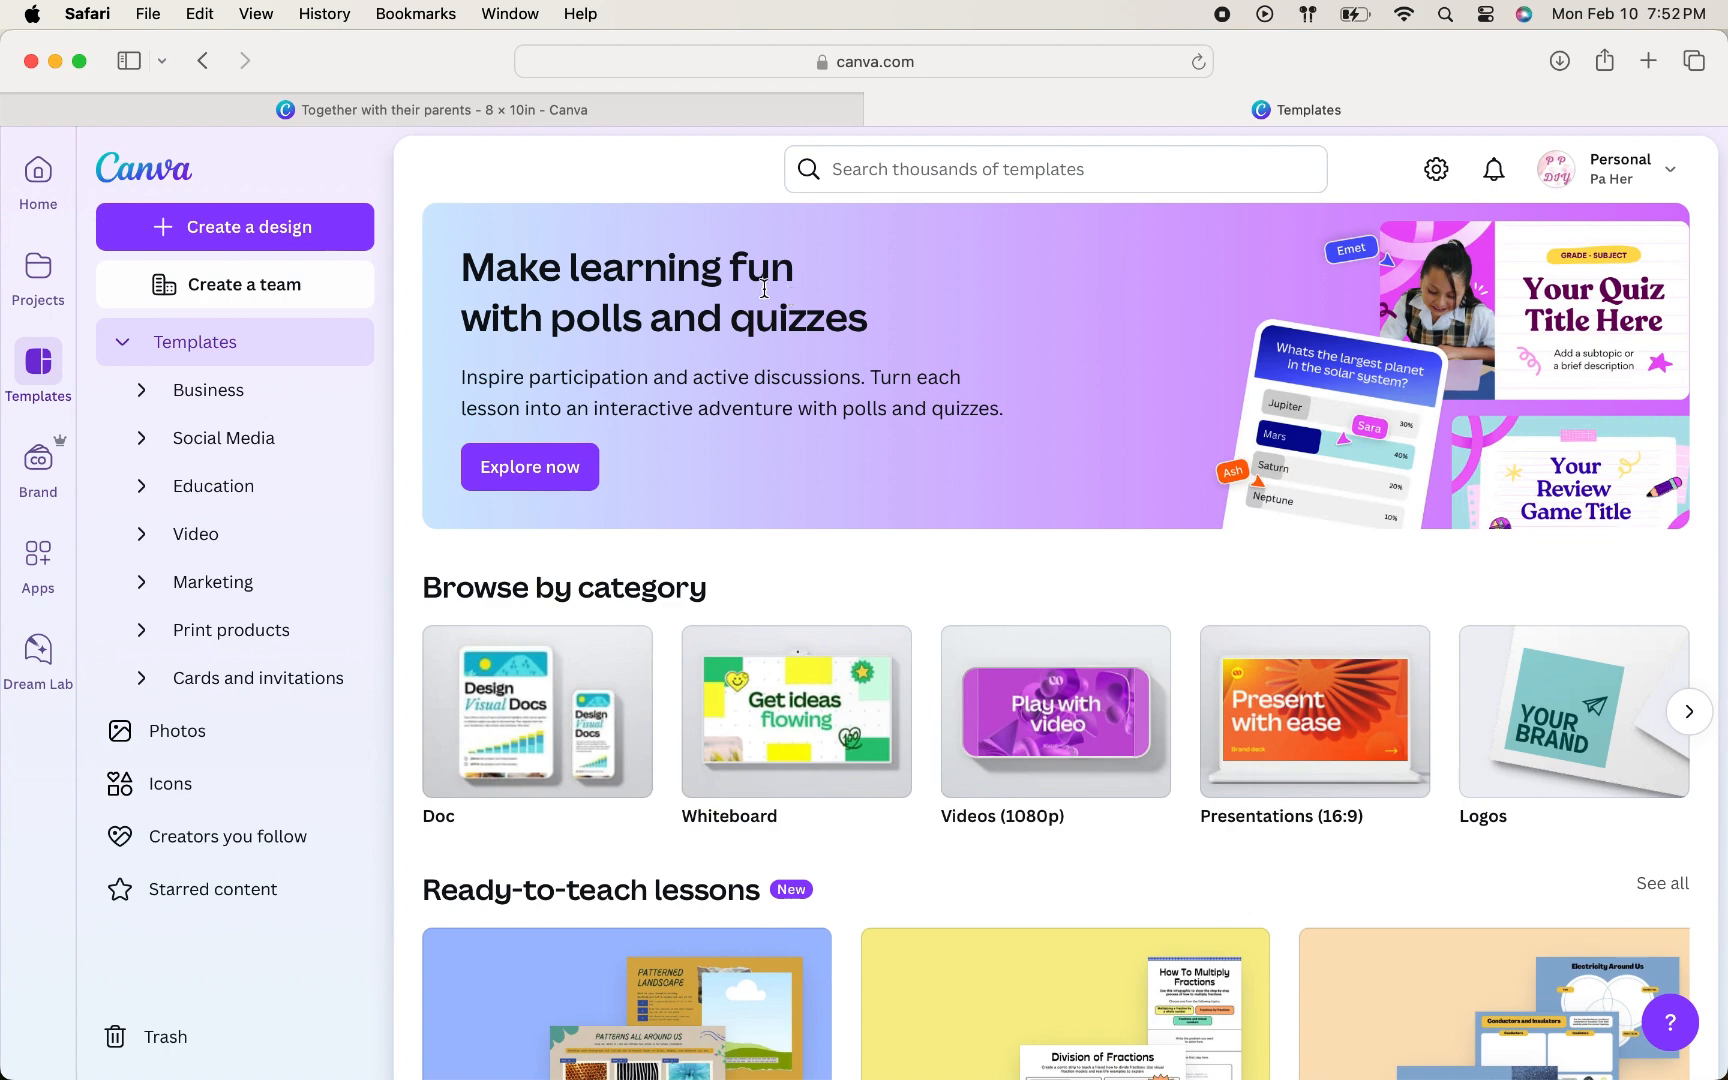
Step: Create a new blank custom-size design of 8 × 10 in
{"action": "left_click", "coordinate": [289, 228]}
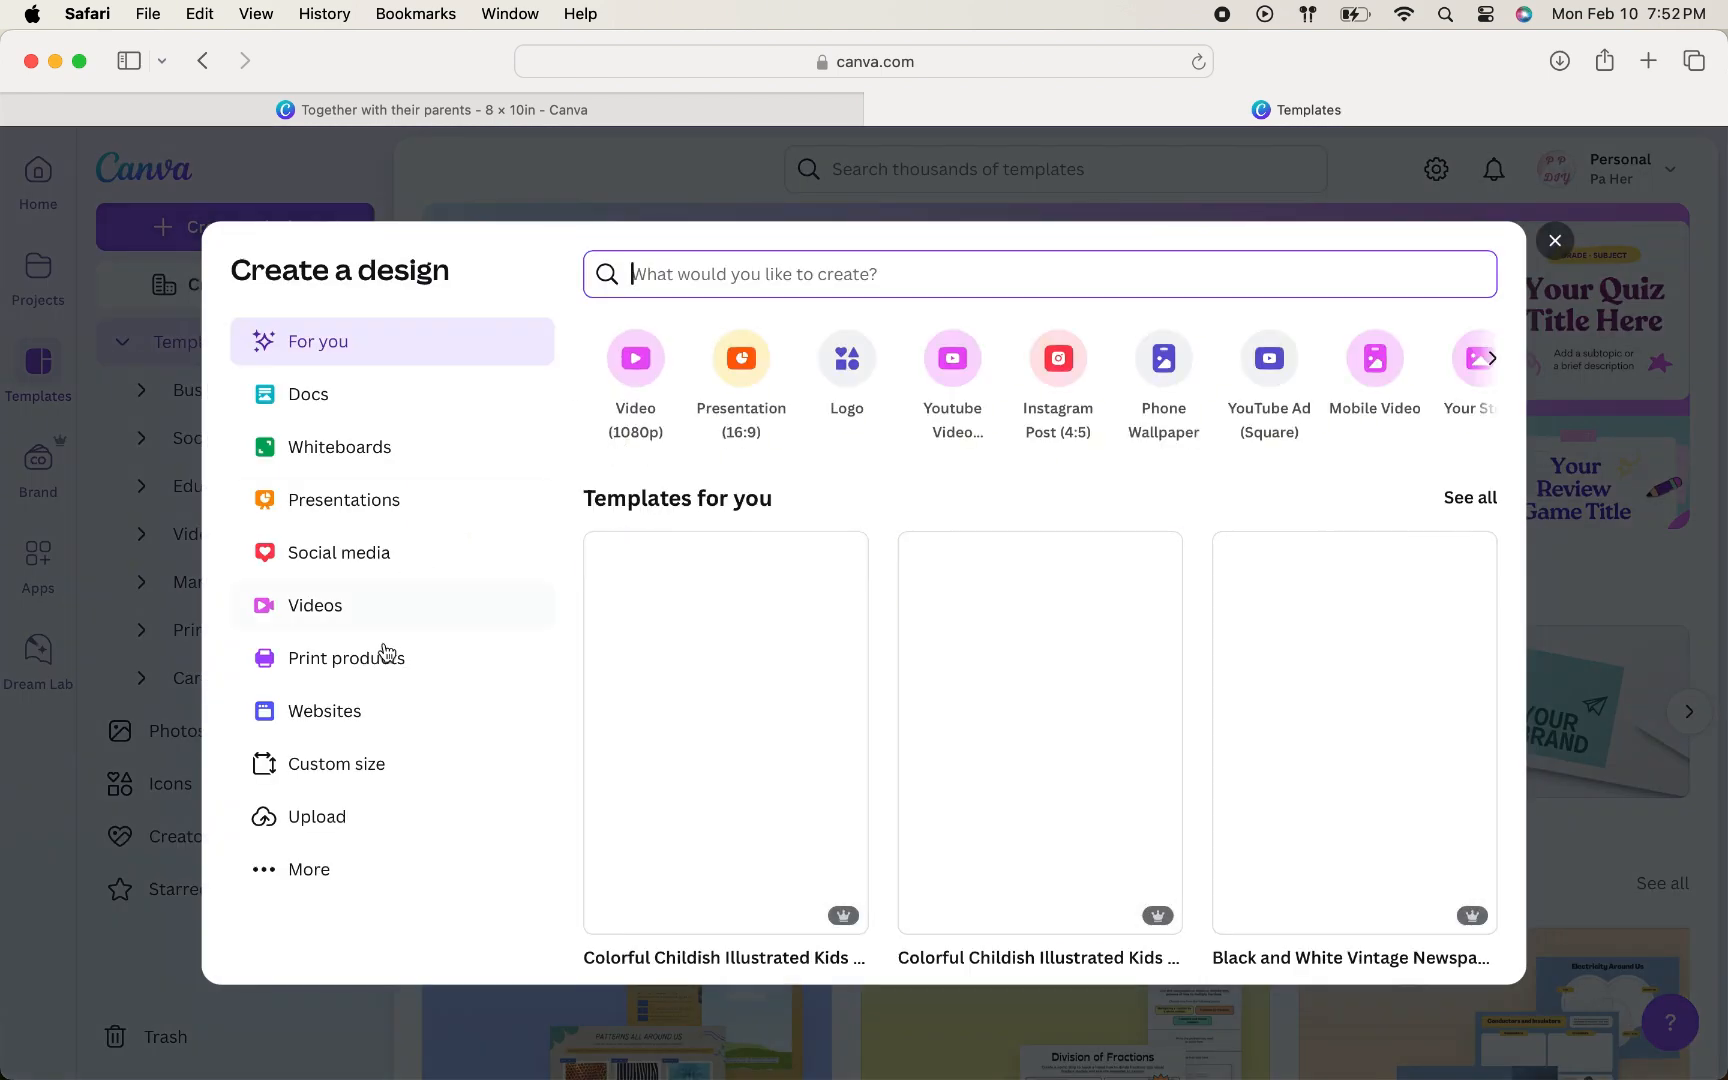
{"action": "left_click", "coordinate": [369, 775]}
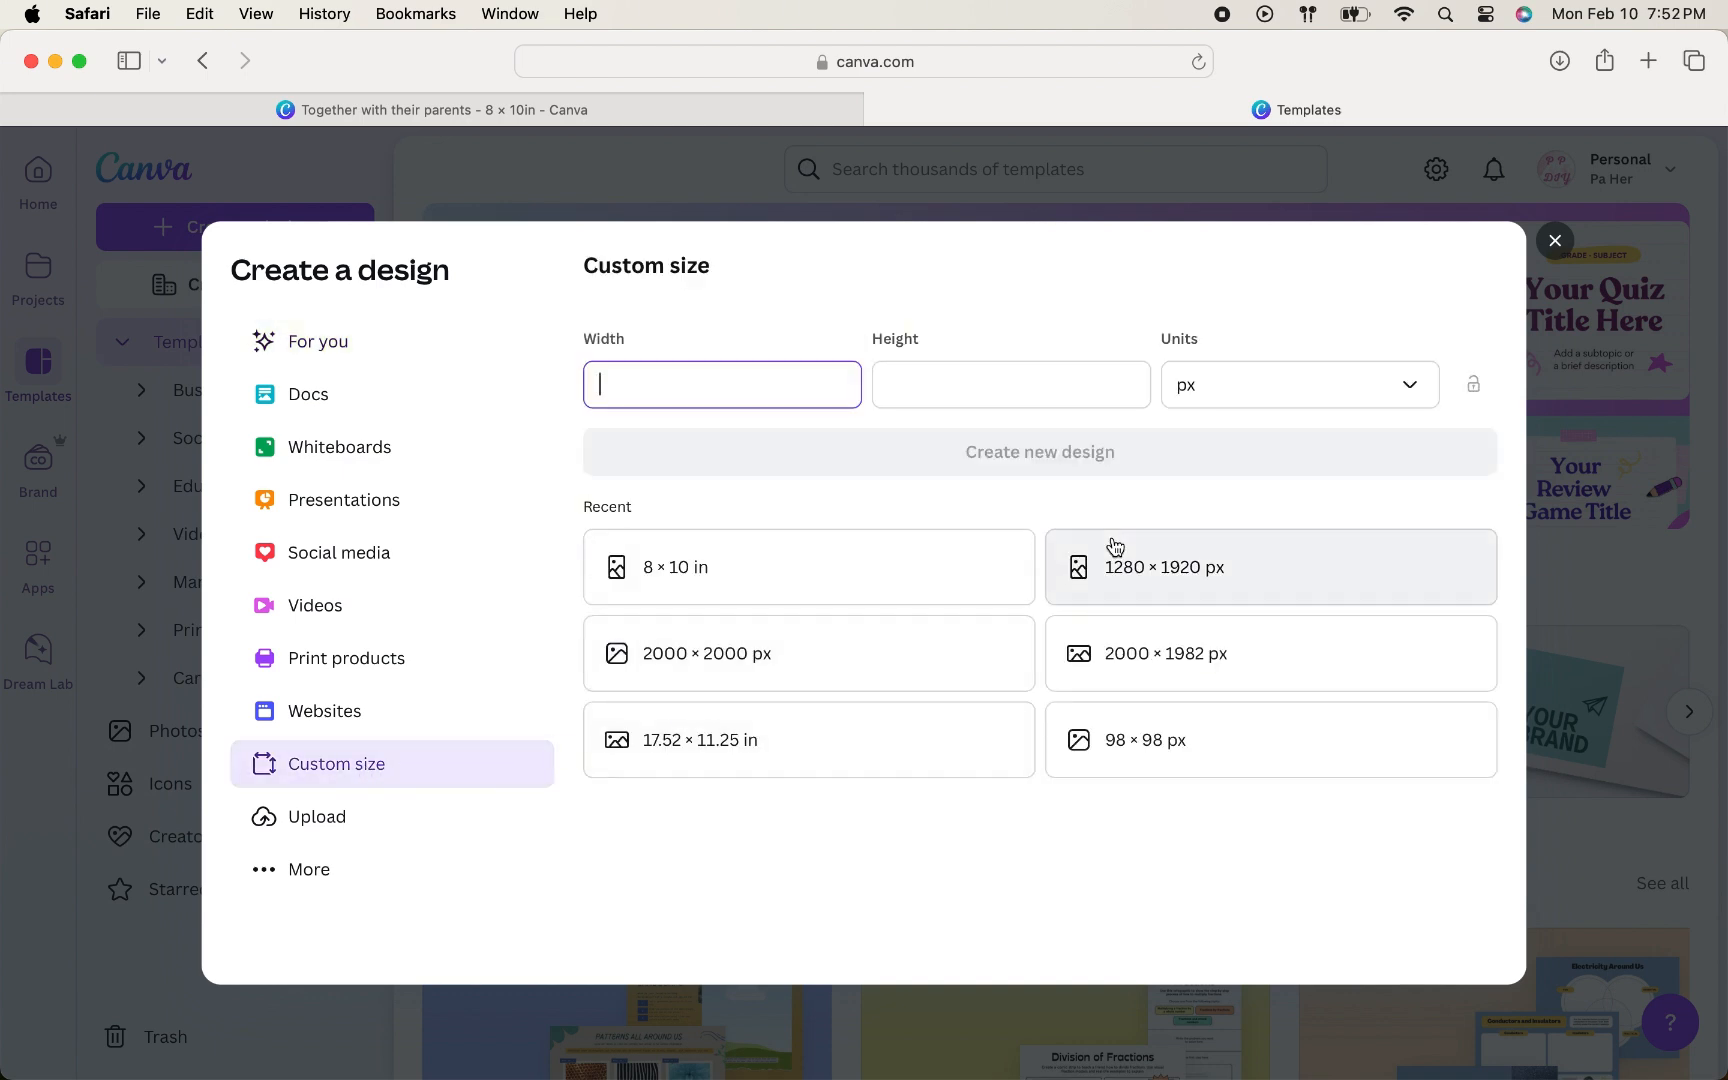
{"action": "left_click", "coordinate": [1352, 385]}
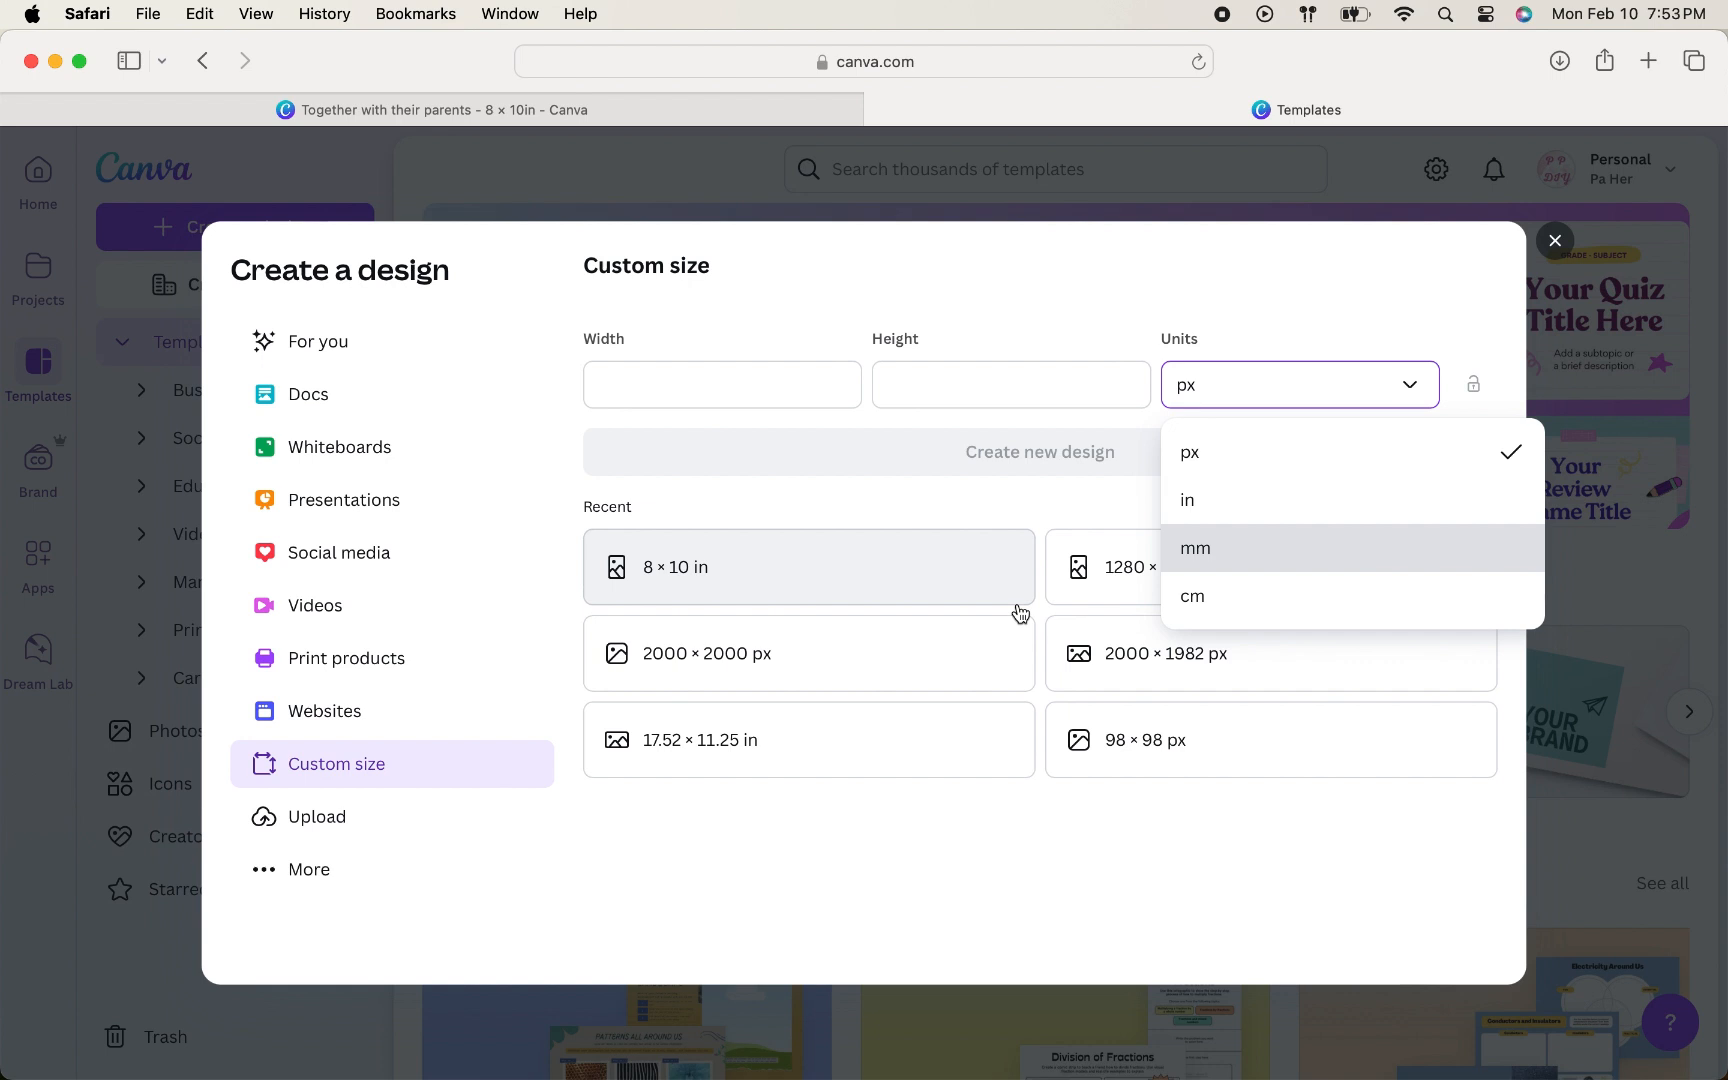
{"action": "left_click", "coordinate": [741, 591]}
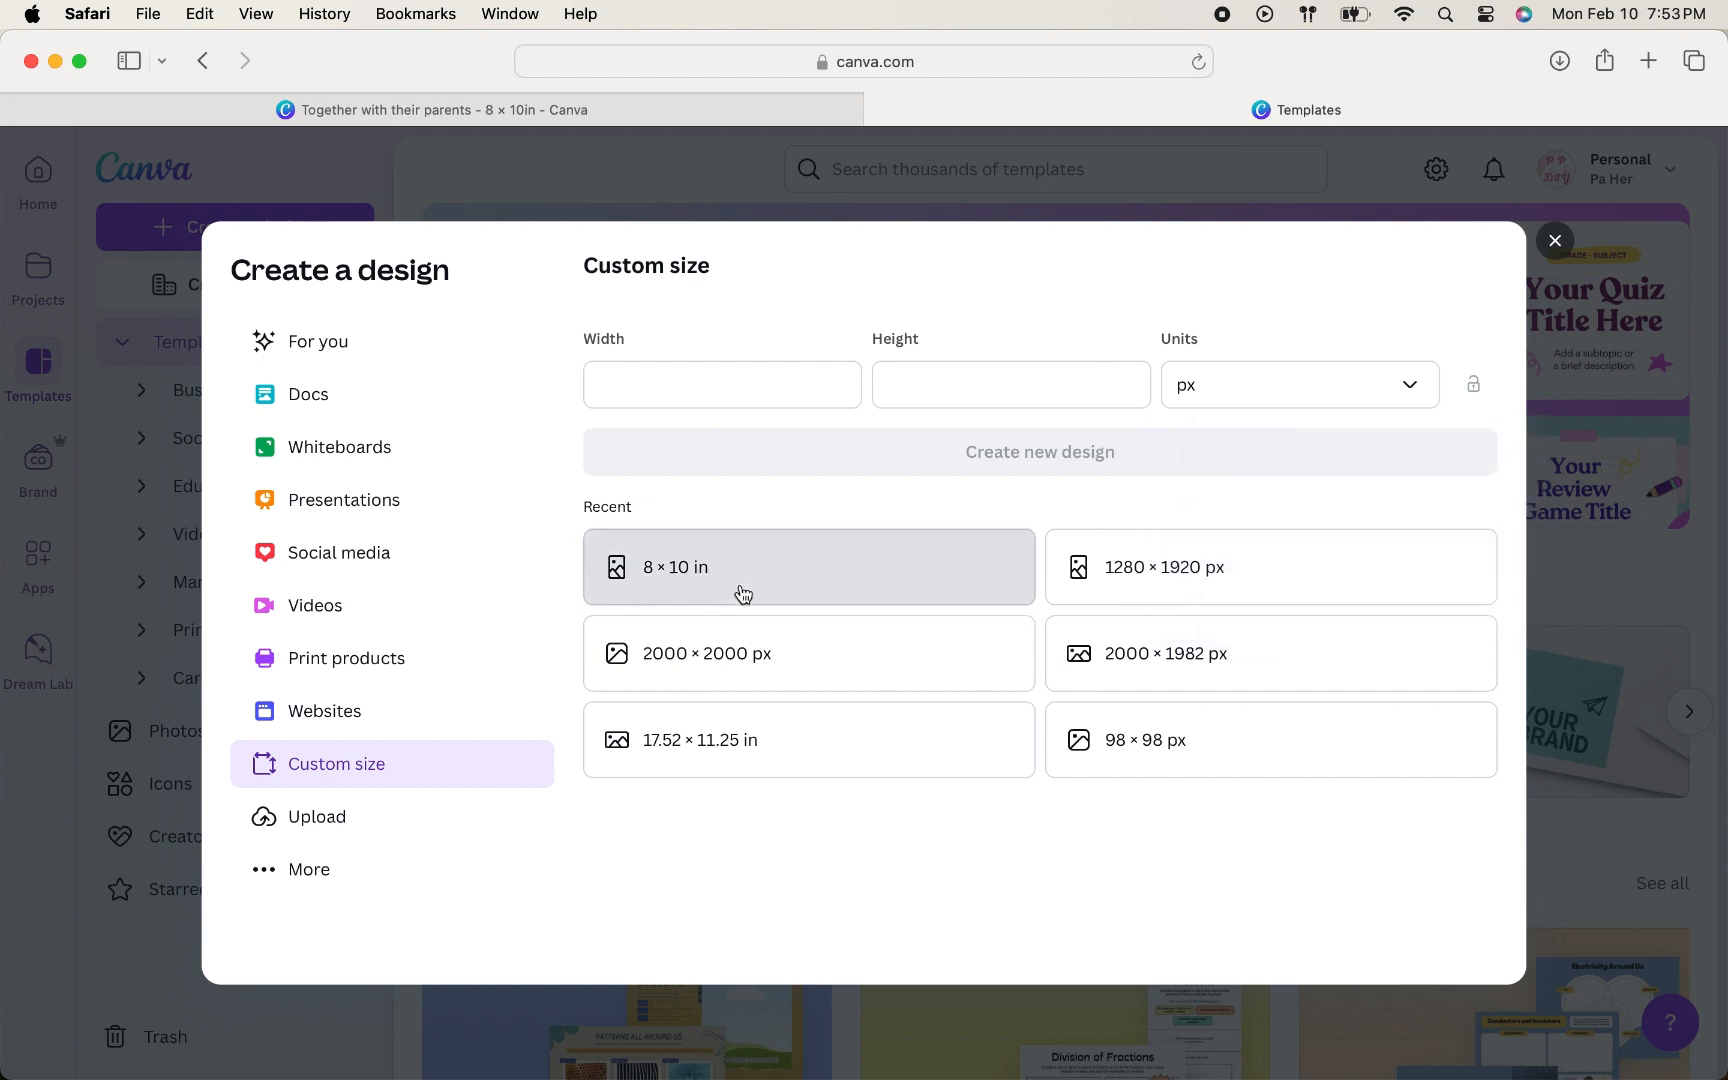
{"action": "left_click", "coordinate": [741, 591]}
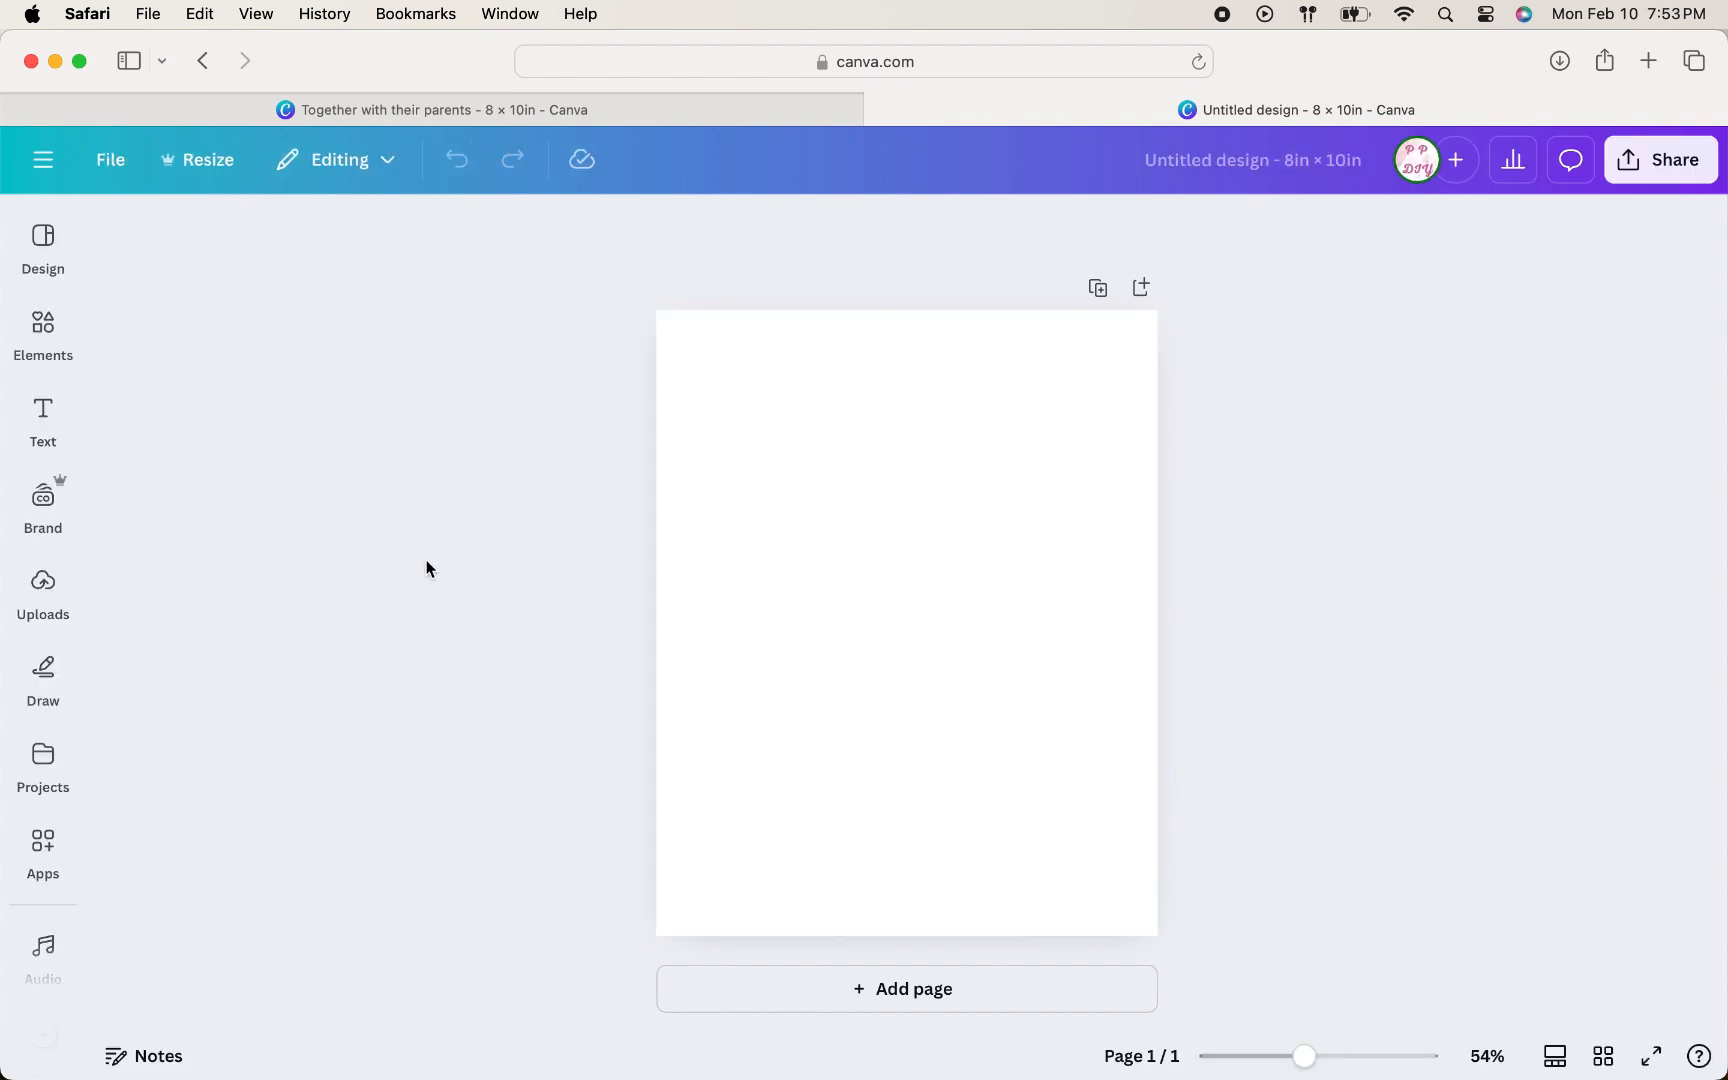
Step: Search the elements library for "wood background" and show all matching photos
{"action": "left_click", "coordinate": [43, 330]}
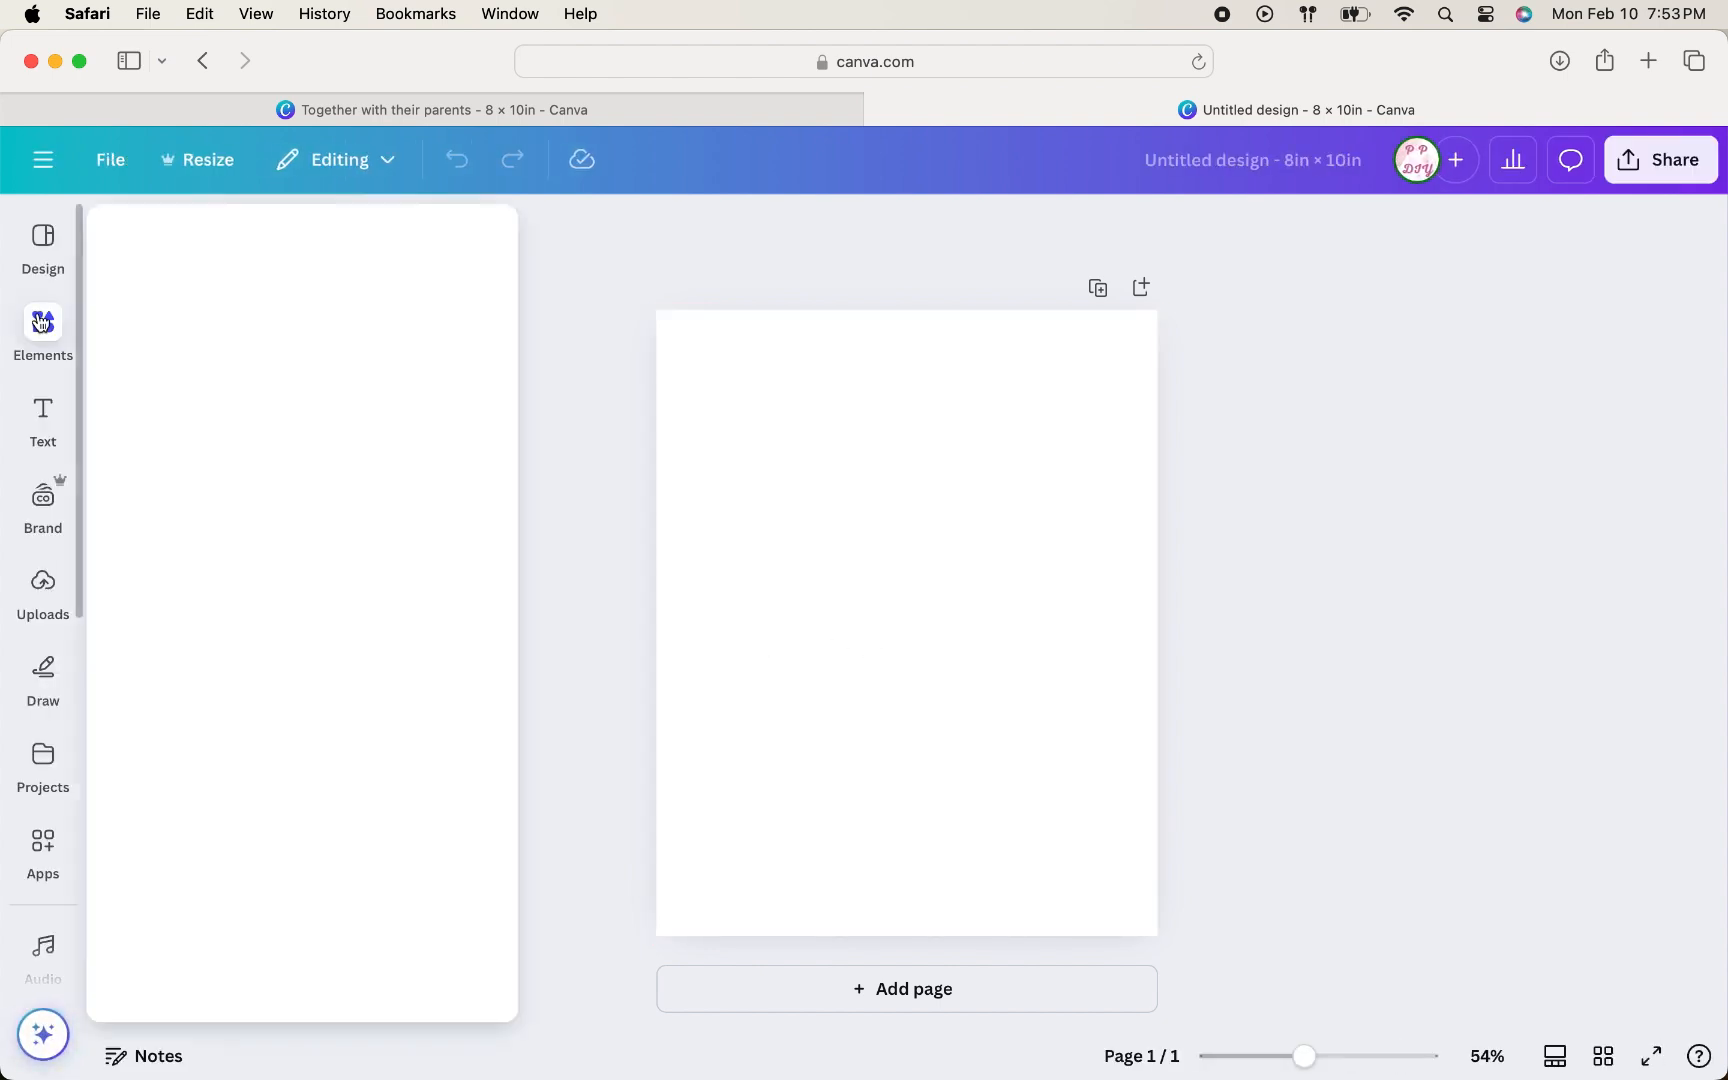
{"action": "left_click", "coordinate": [295, 243]}
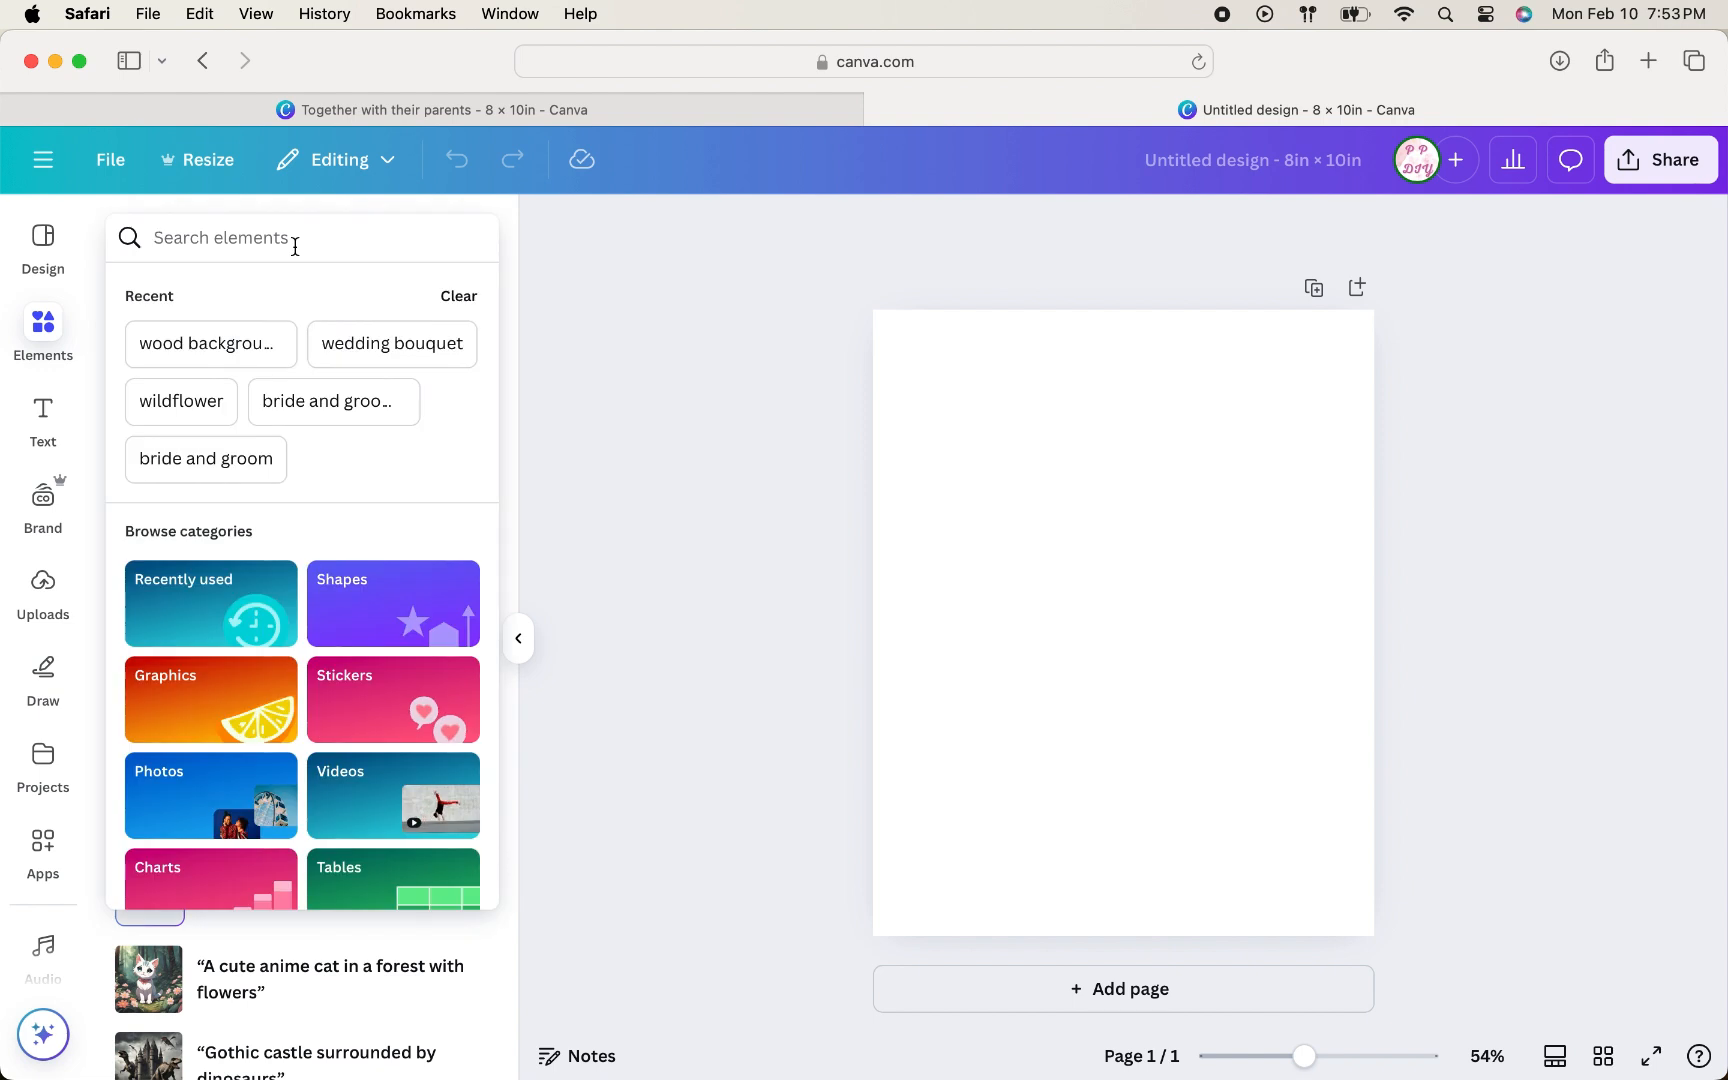
{"action": "type", "text": "wo"}
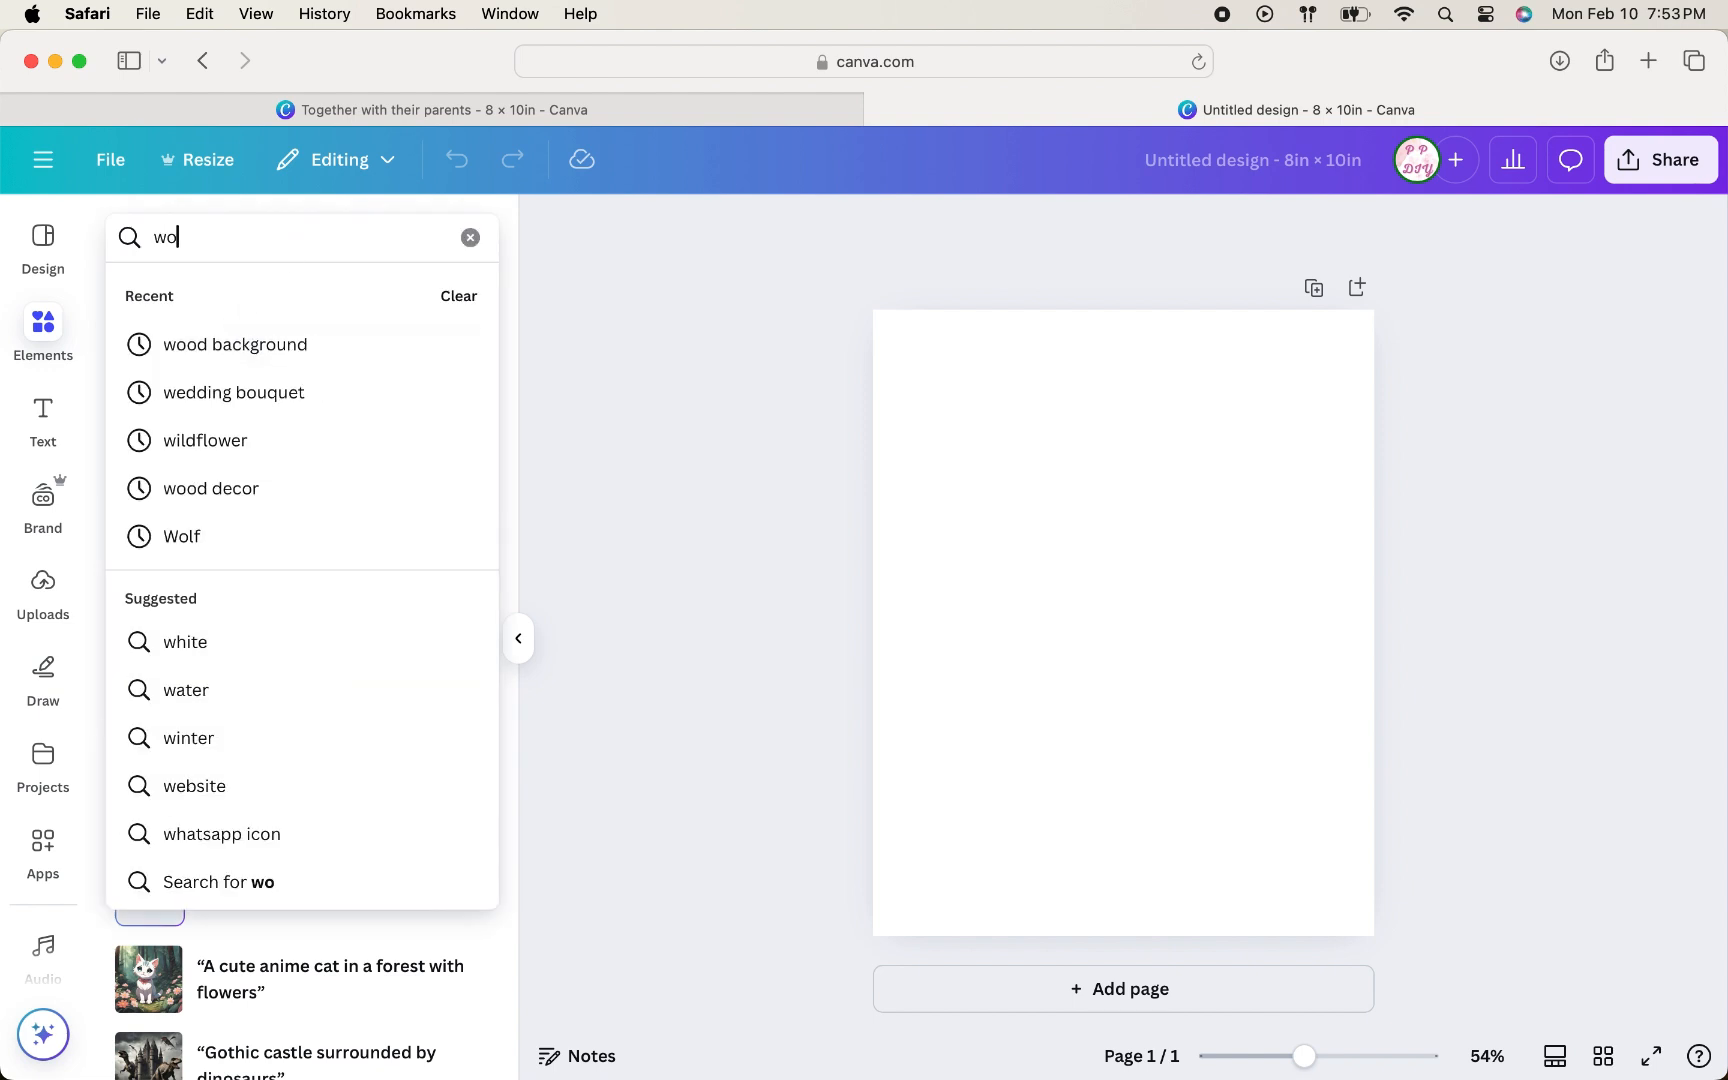
{"action": "type", "text": "od back"}
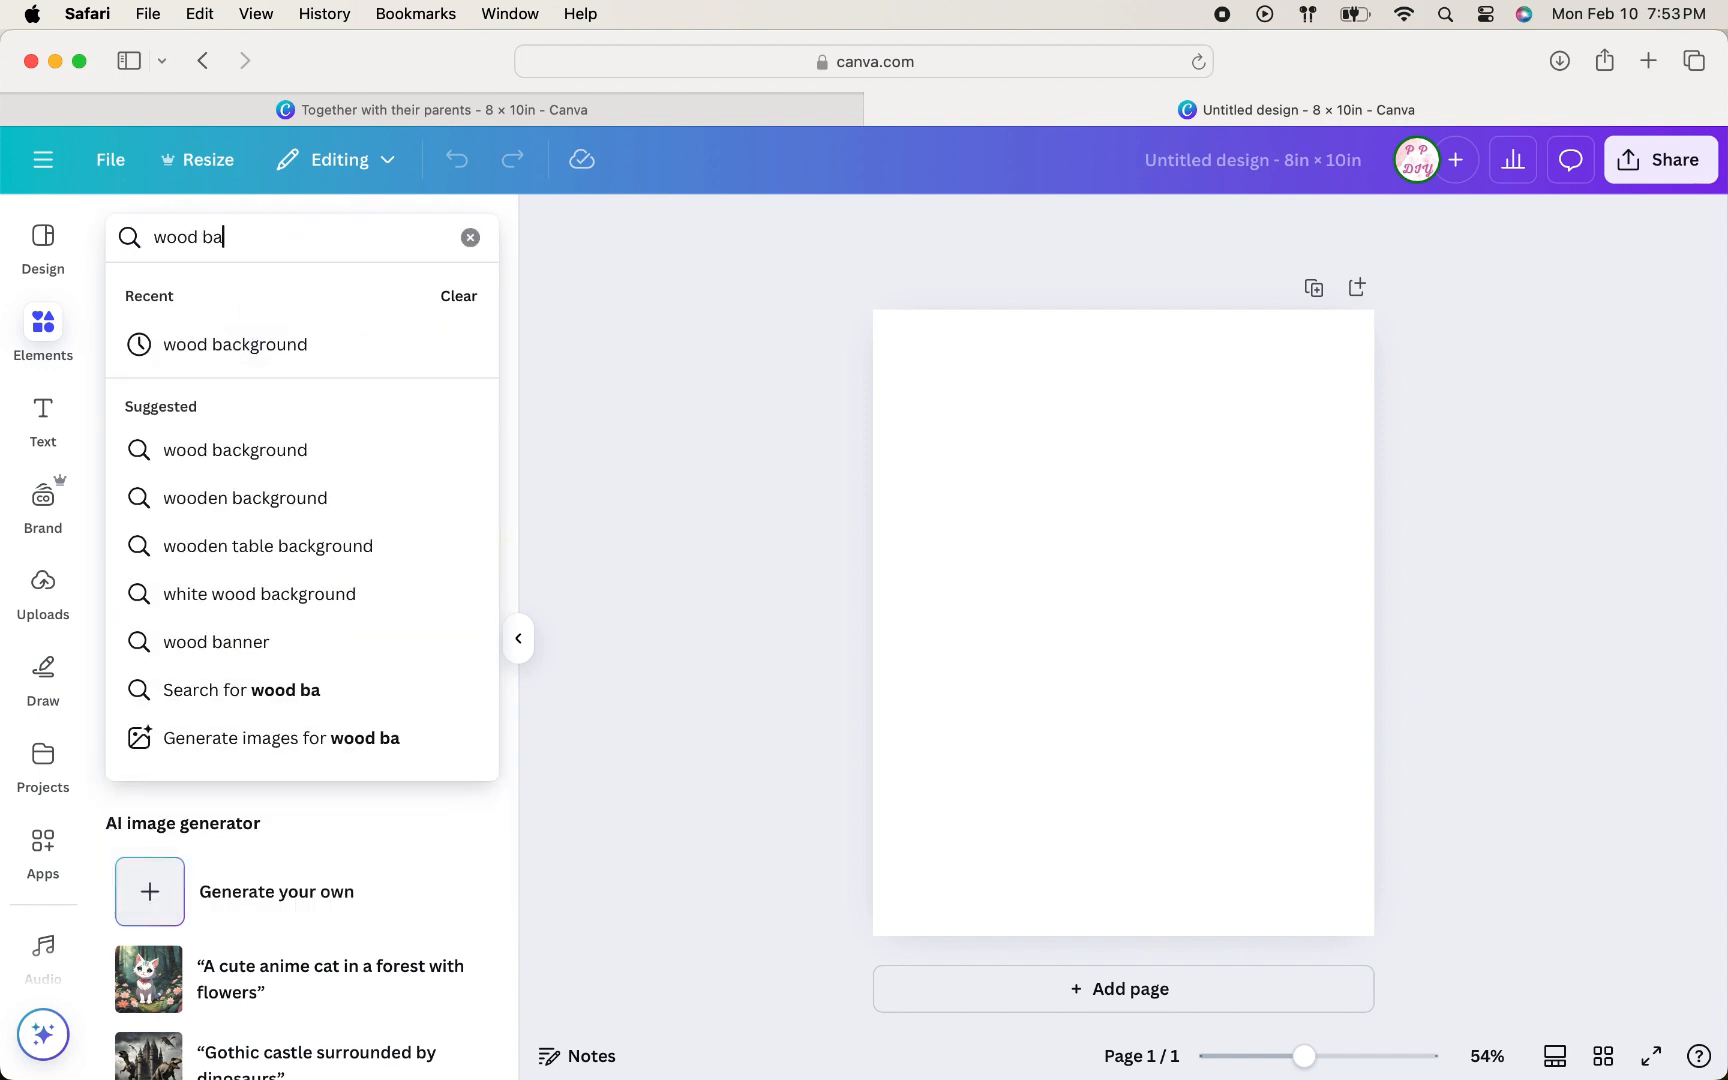
{"action": "left_click", "coordinate": [255, 346]}
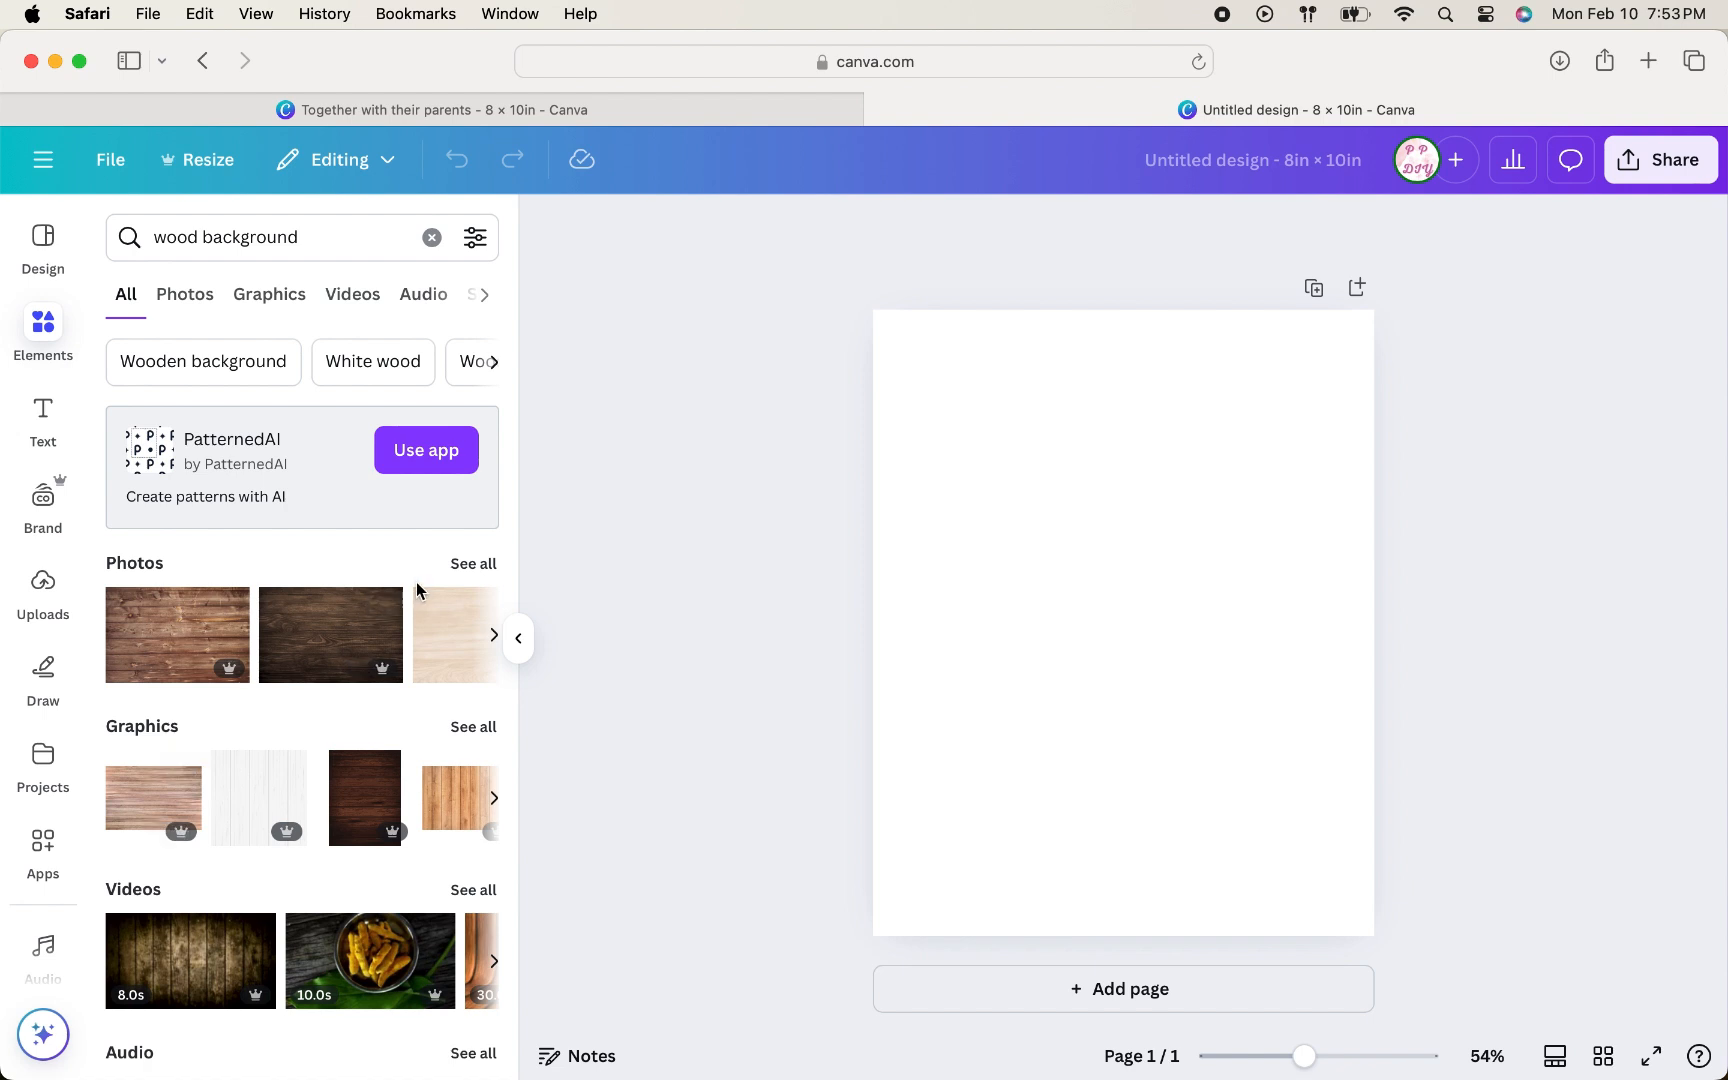
{"action": "left_click", "coordinate": [475, 566]}
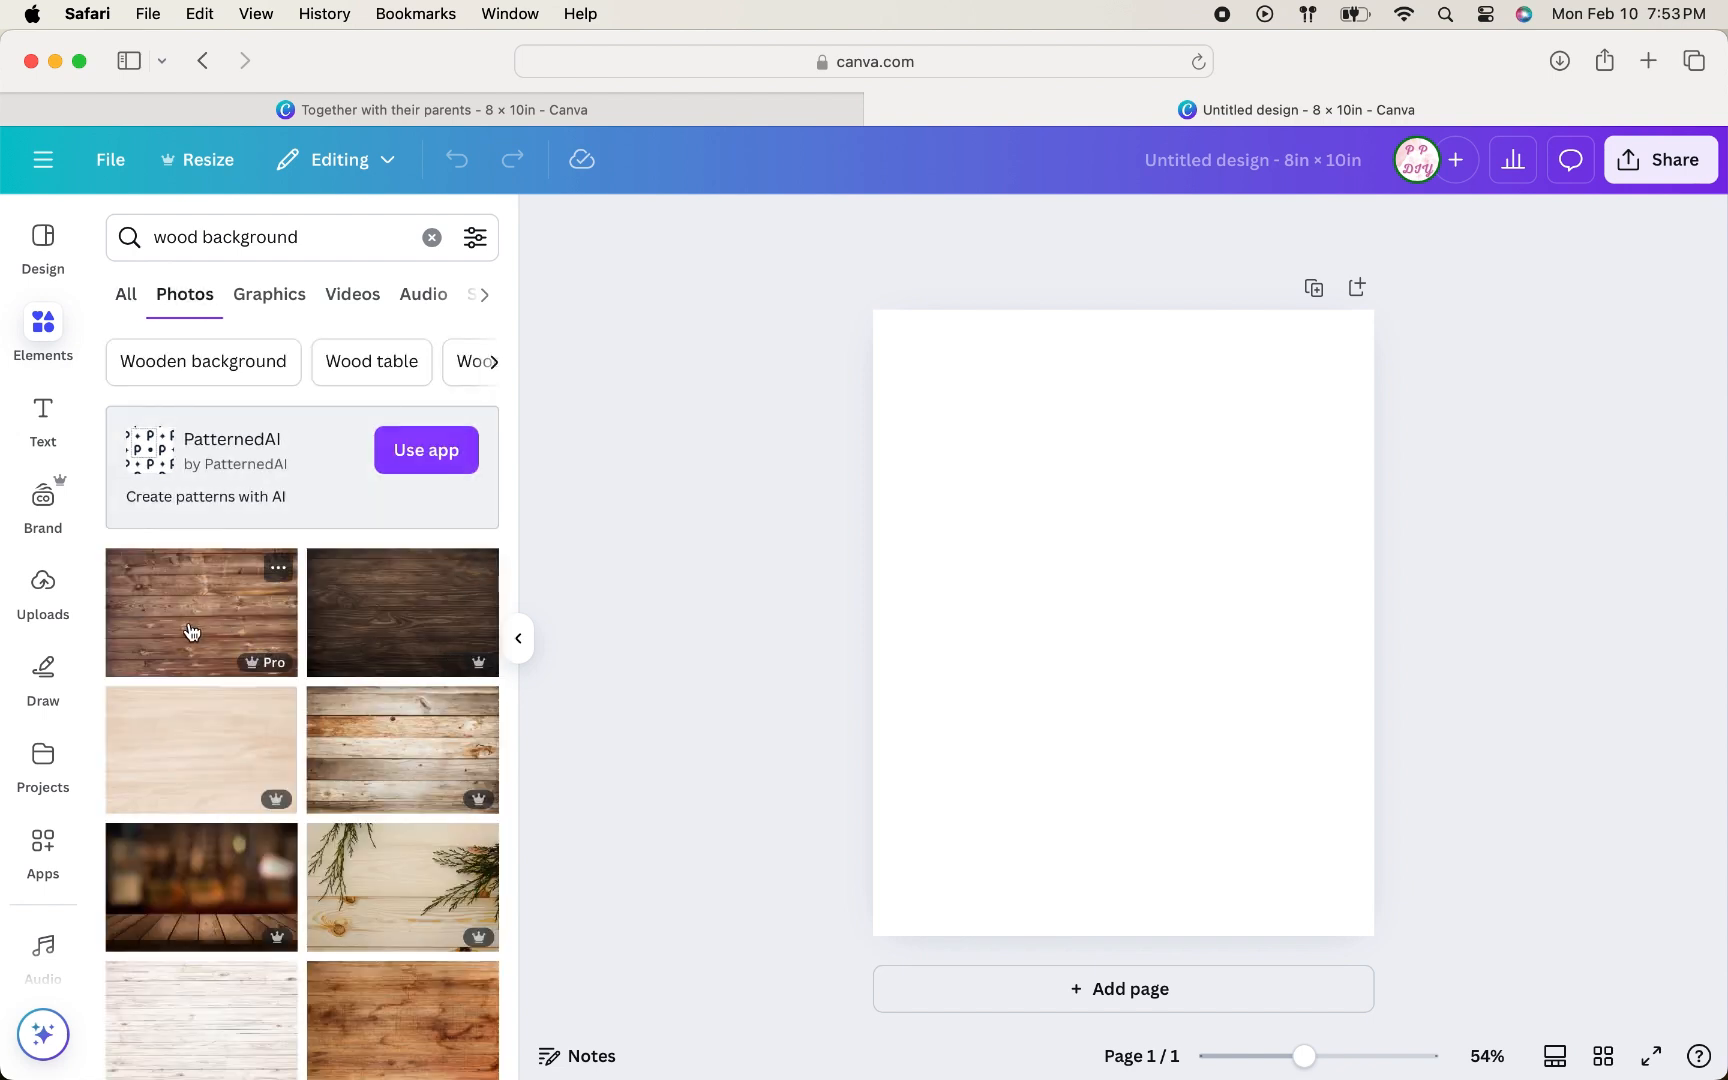
{"action": "scroll", "coordinate": [367, 767], "scroll_direction": "down", "scroll_amount": 1}
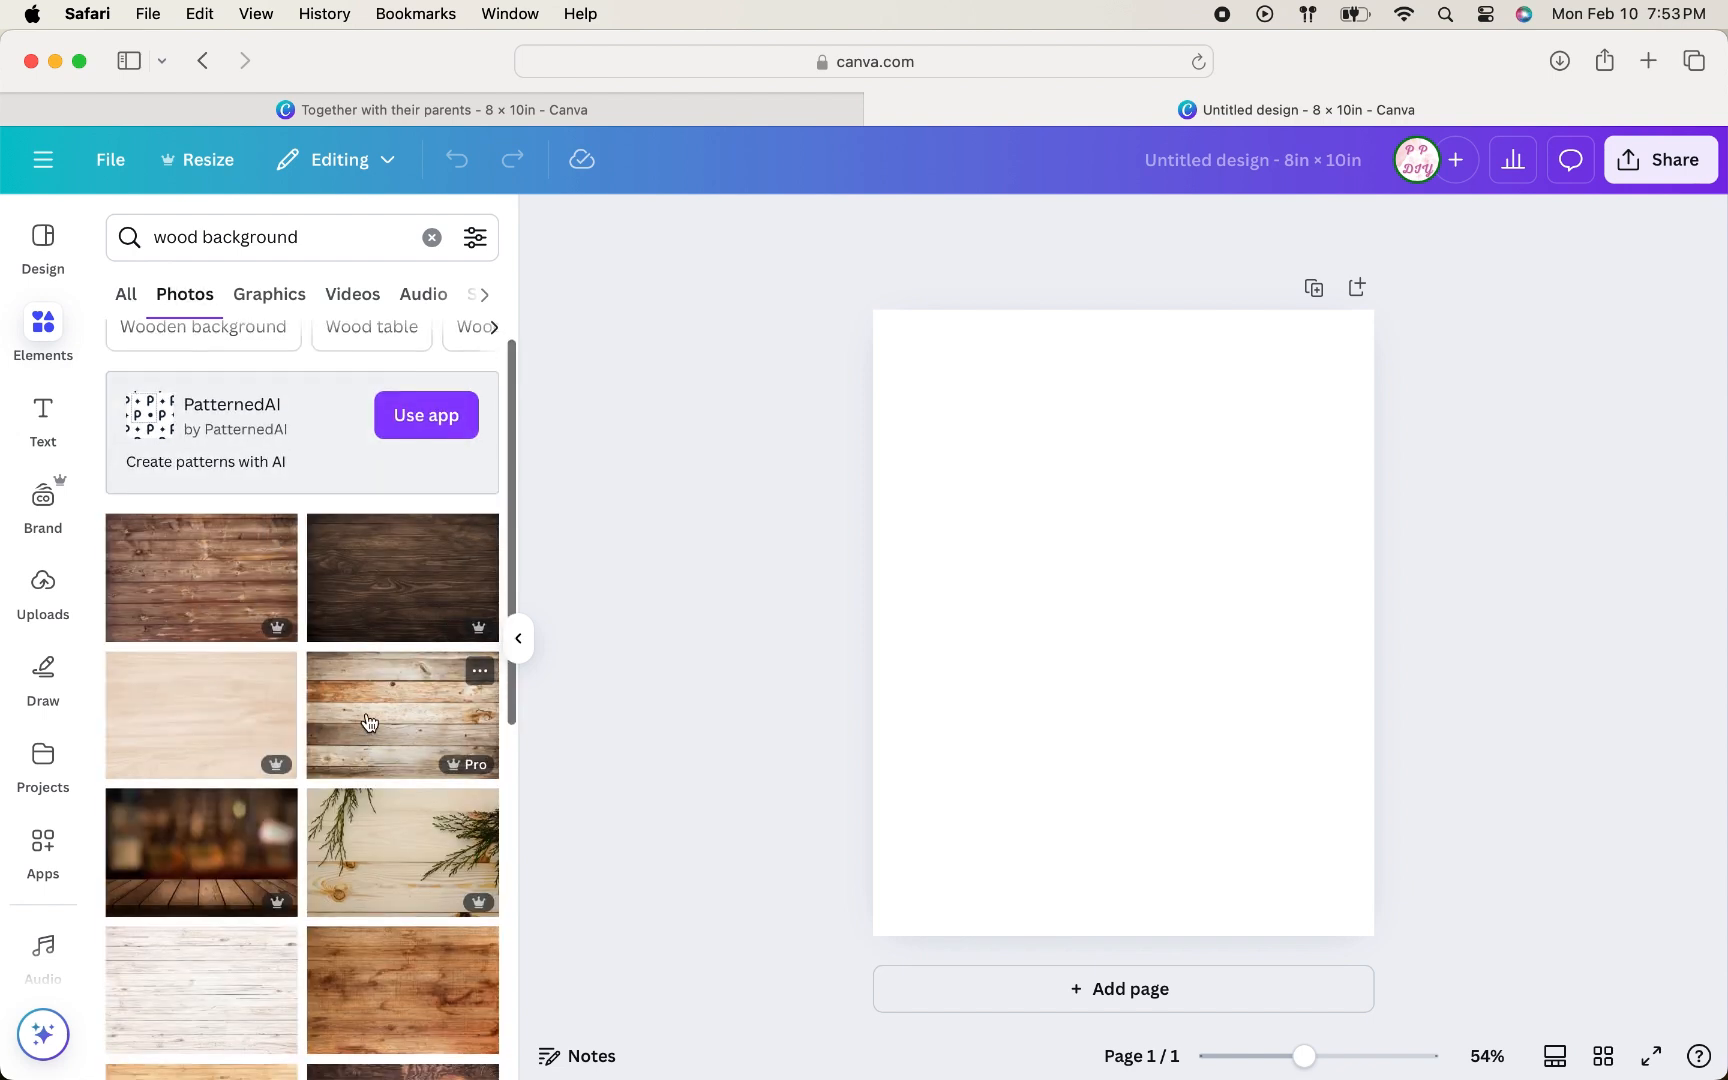
{"action": "left_click", "coordinate": [369, 722]}
{"action": "key", "text": "Delete"}
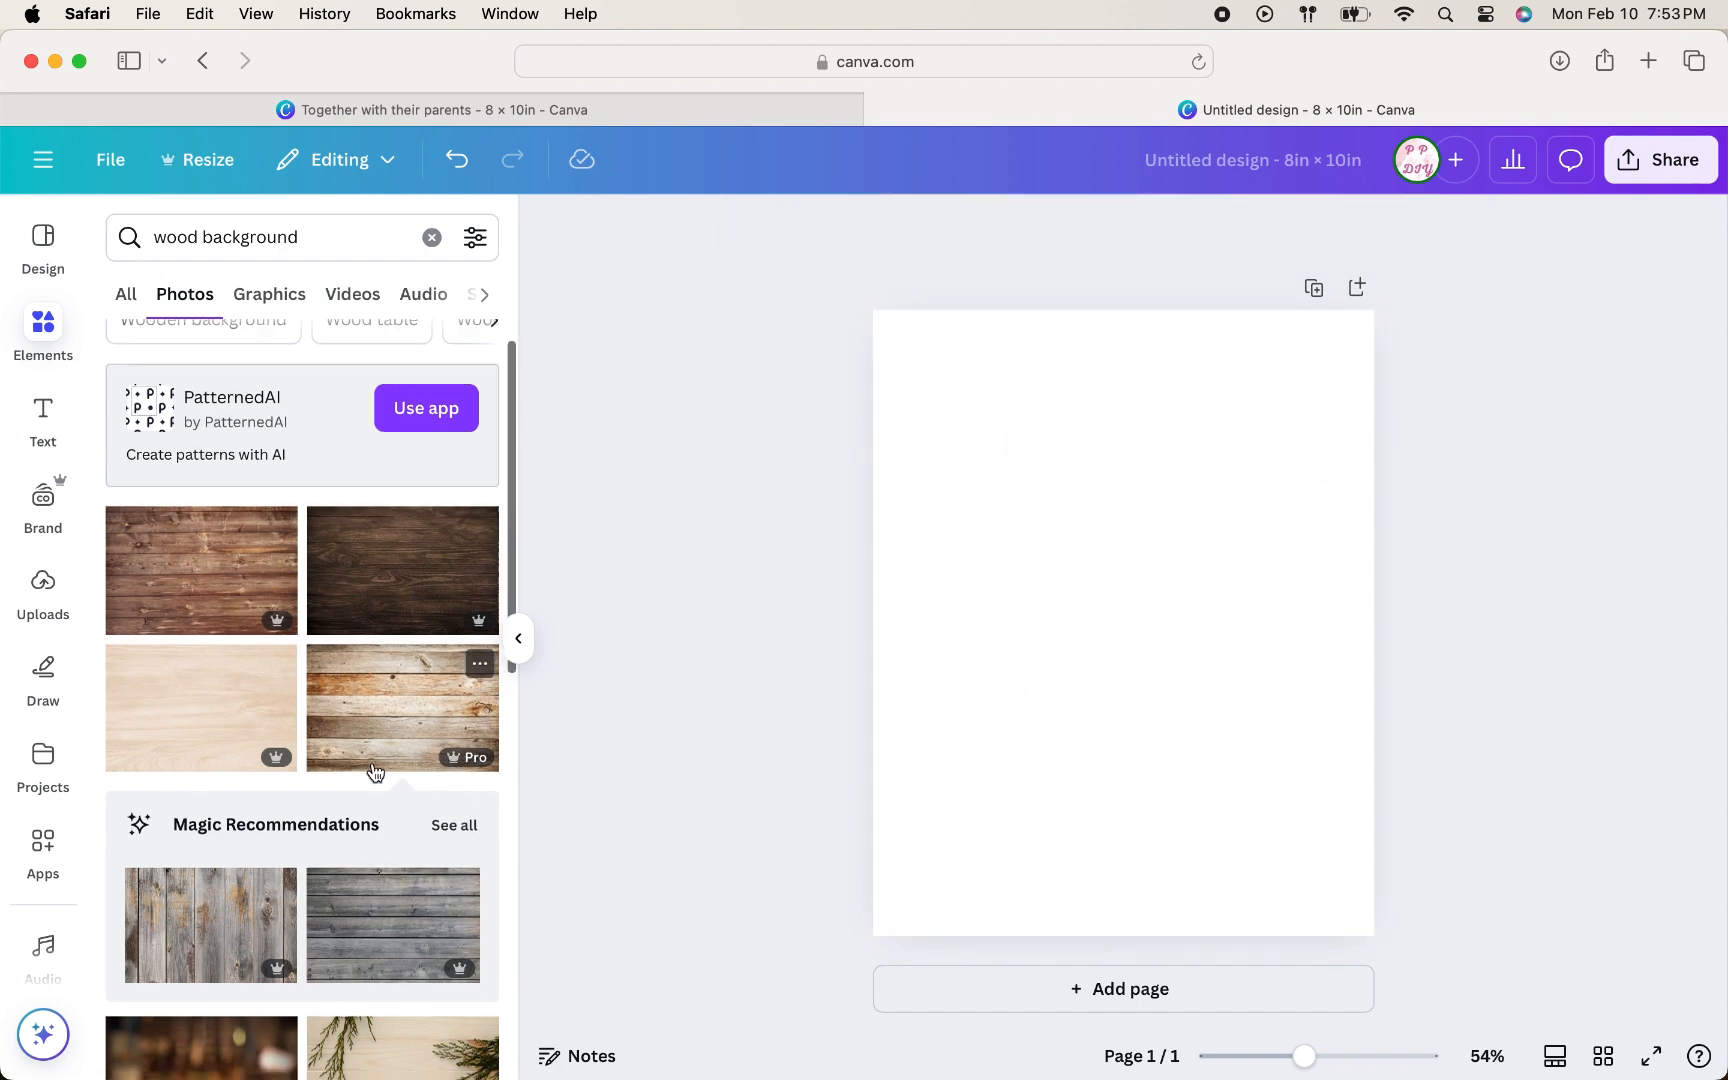
{"action": "scroll", "coordinate": [372, 770], "scroll_direction": "down", "scroll_amount": 5}
{"action": "scroll", "coordinate": [374, 768], "scroll_direction": "down", "scroll_amount": 3}
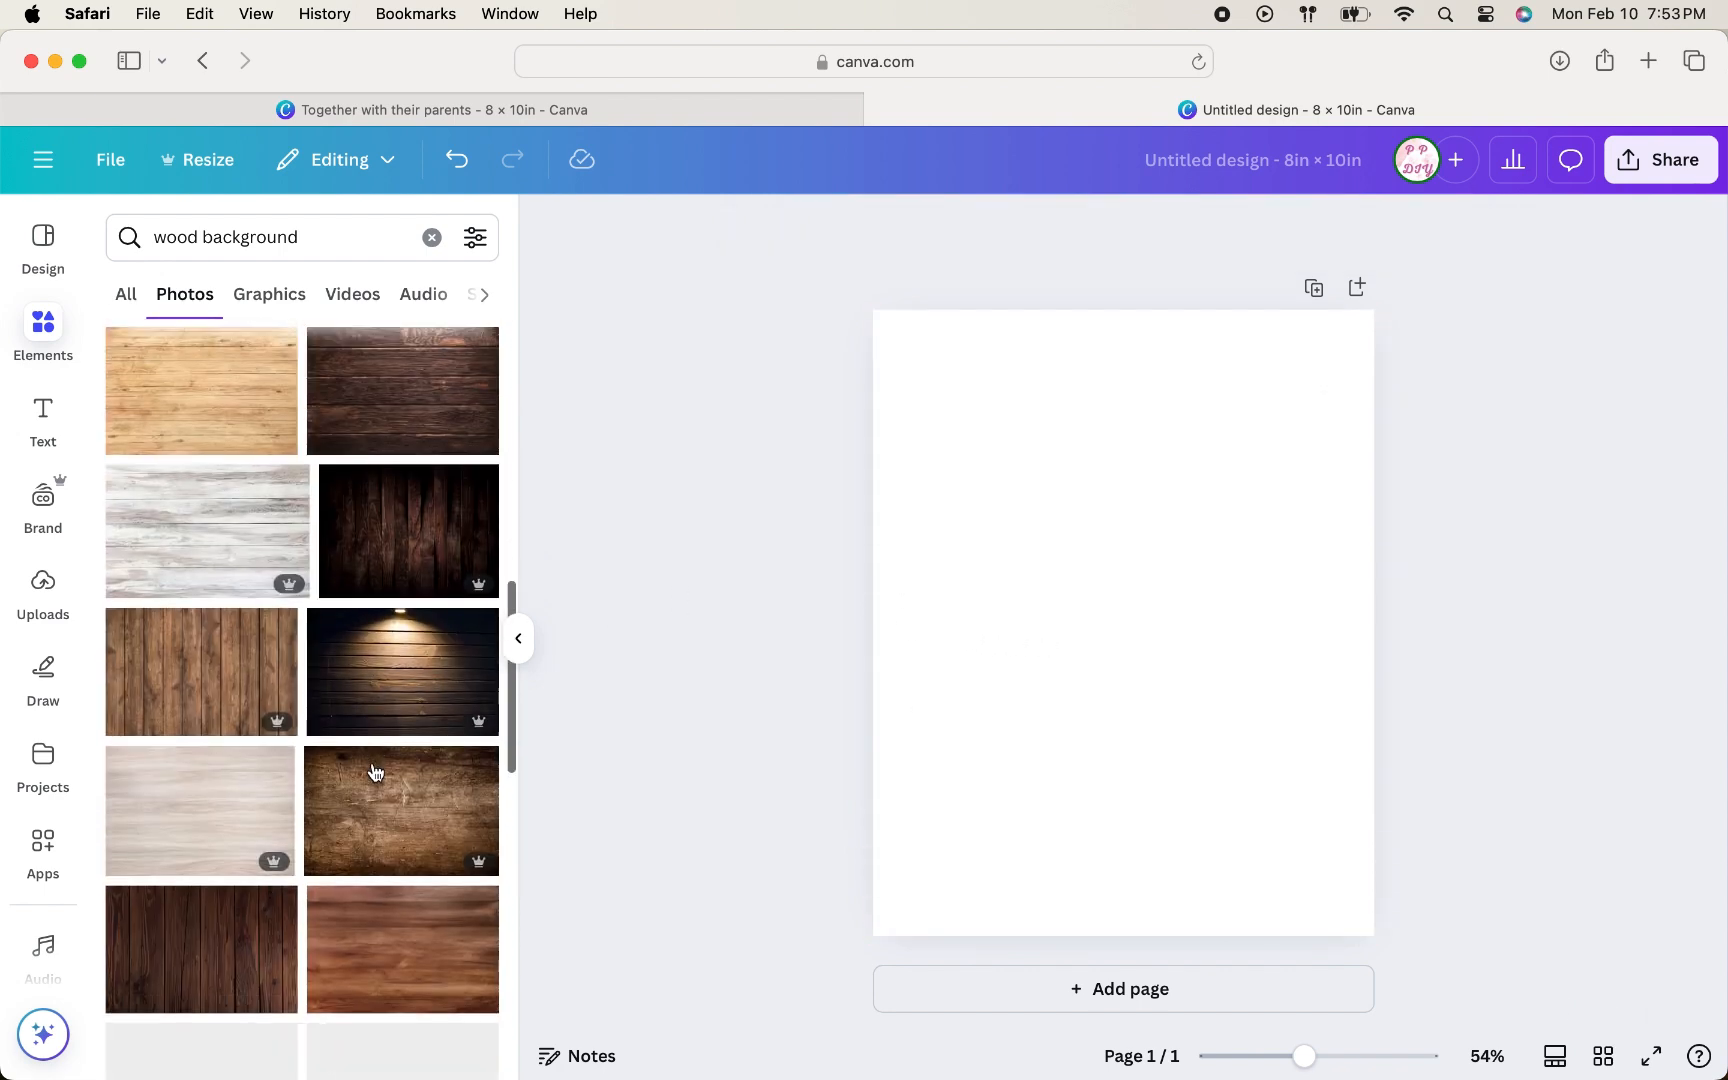
{"action": "scroll", "coordinate": [290, 822], "scroll_direction": "down", "scroll_amount": 4}
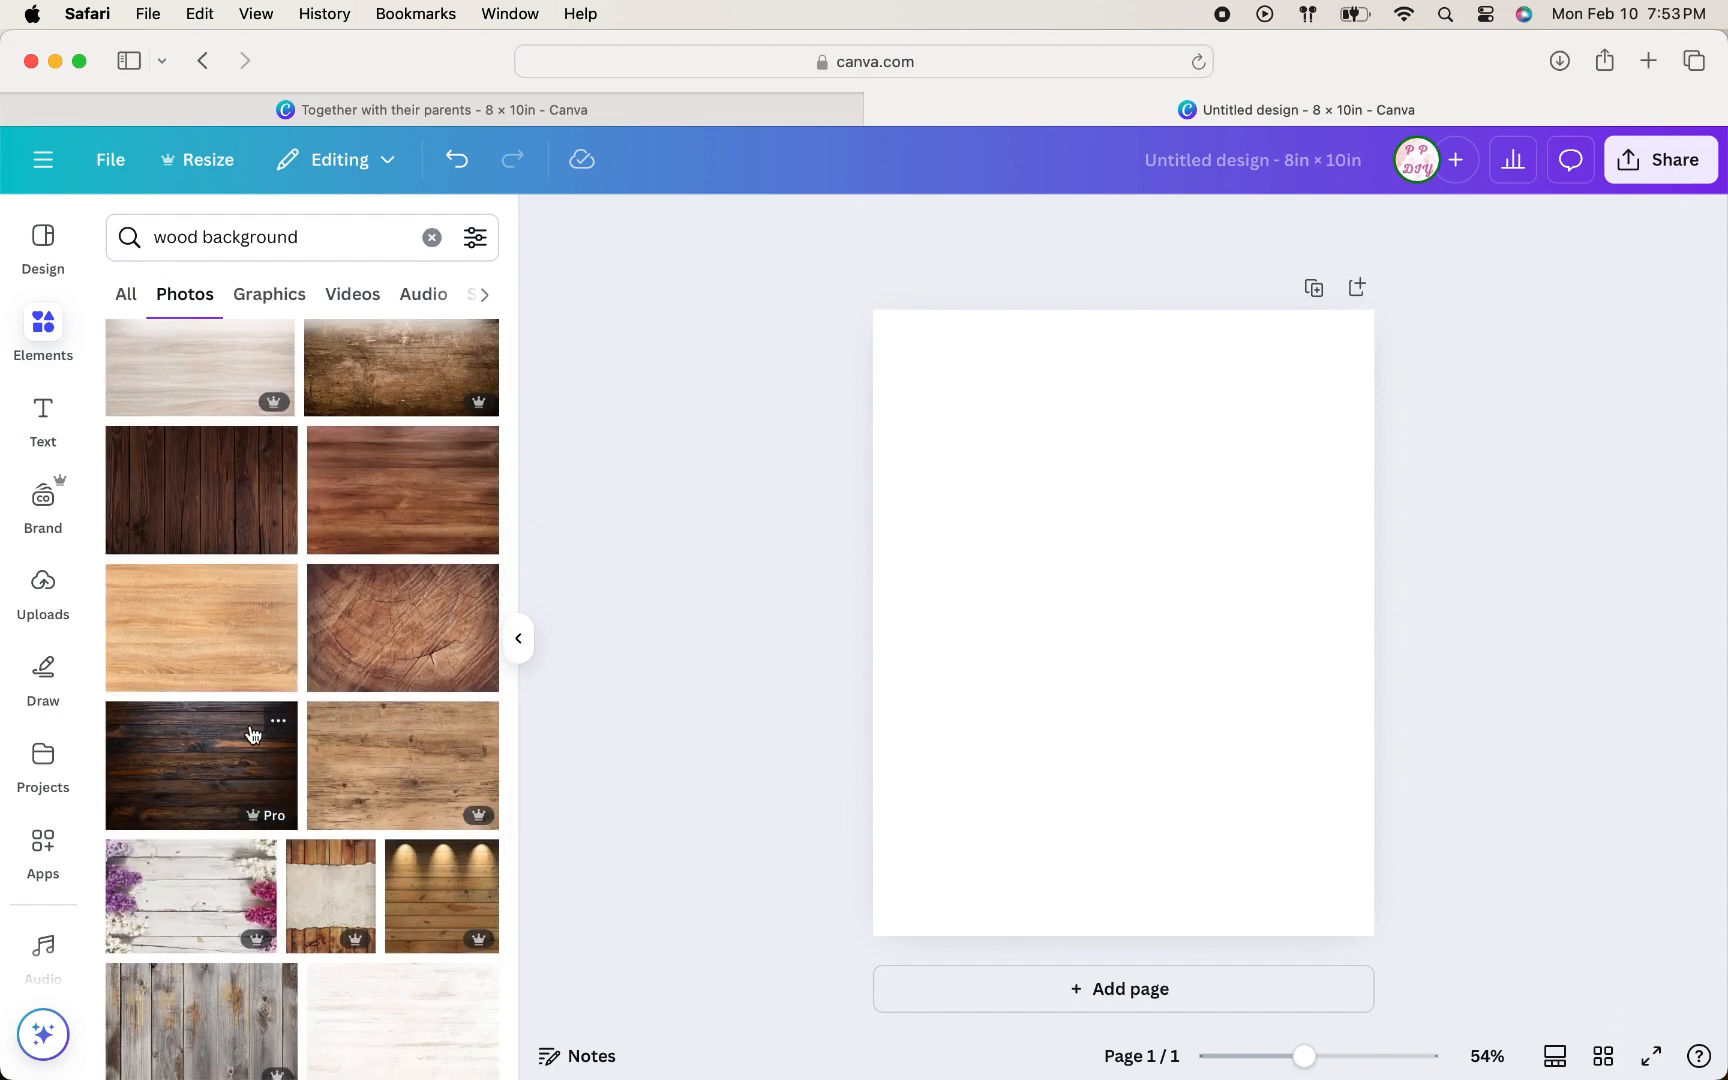
{"action": "scroll", "coordinate": [265, 745], "scroll_direction": "down", "scroll_amount": 2}
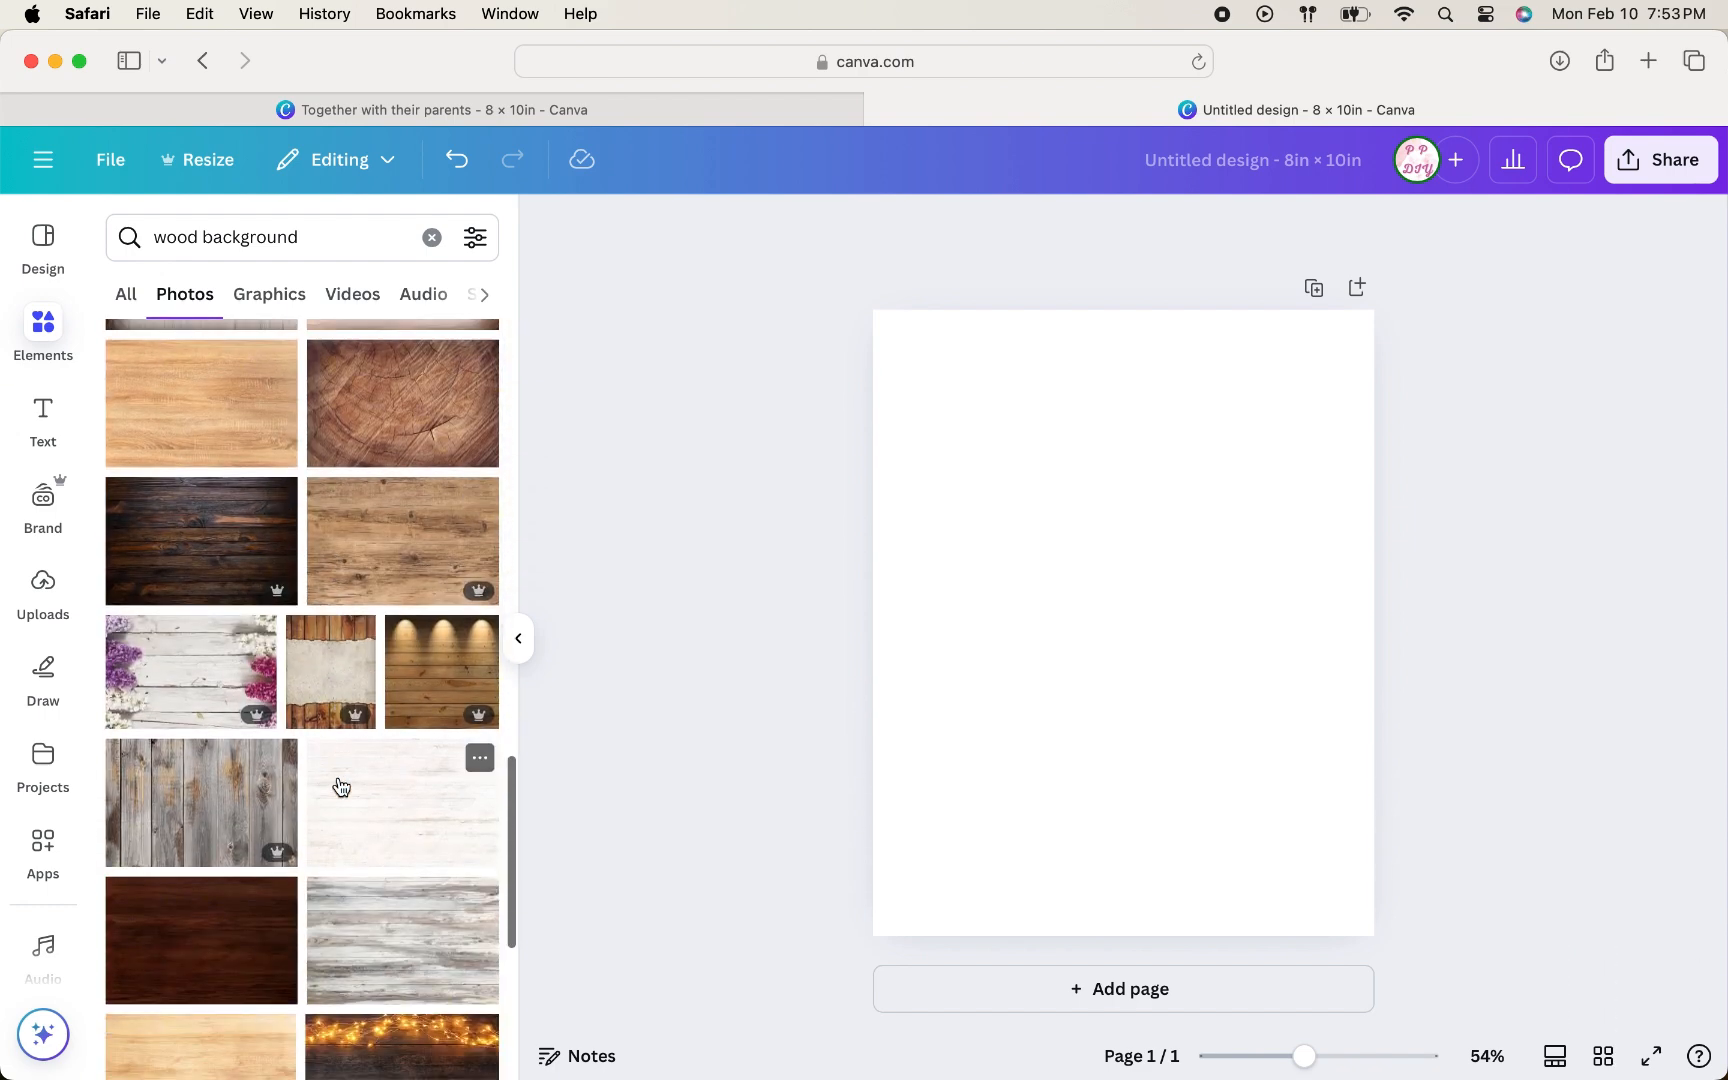
{"action": "left_click", "coordinate": [181, 694]}
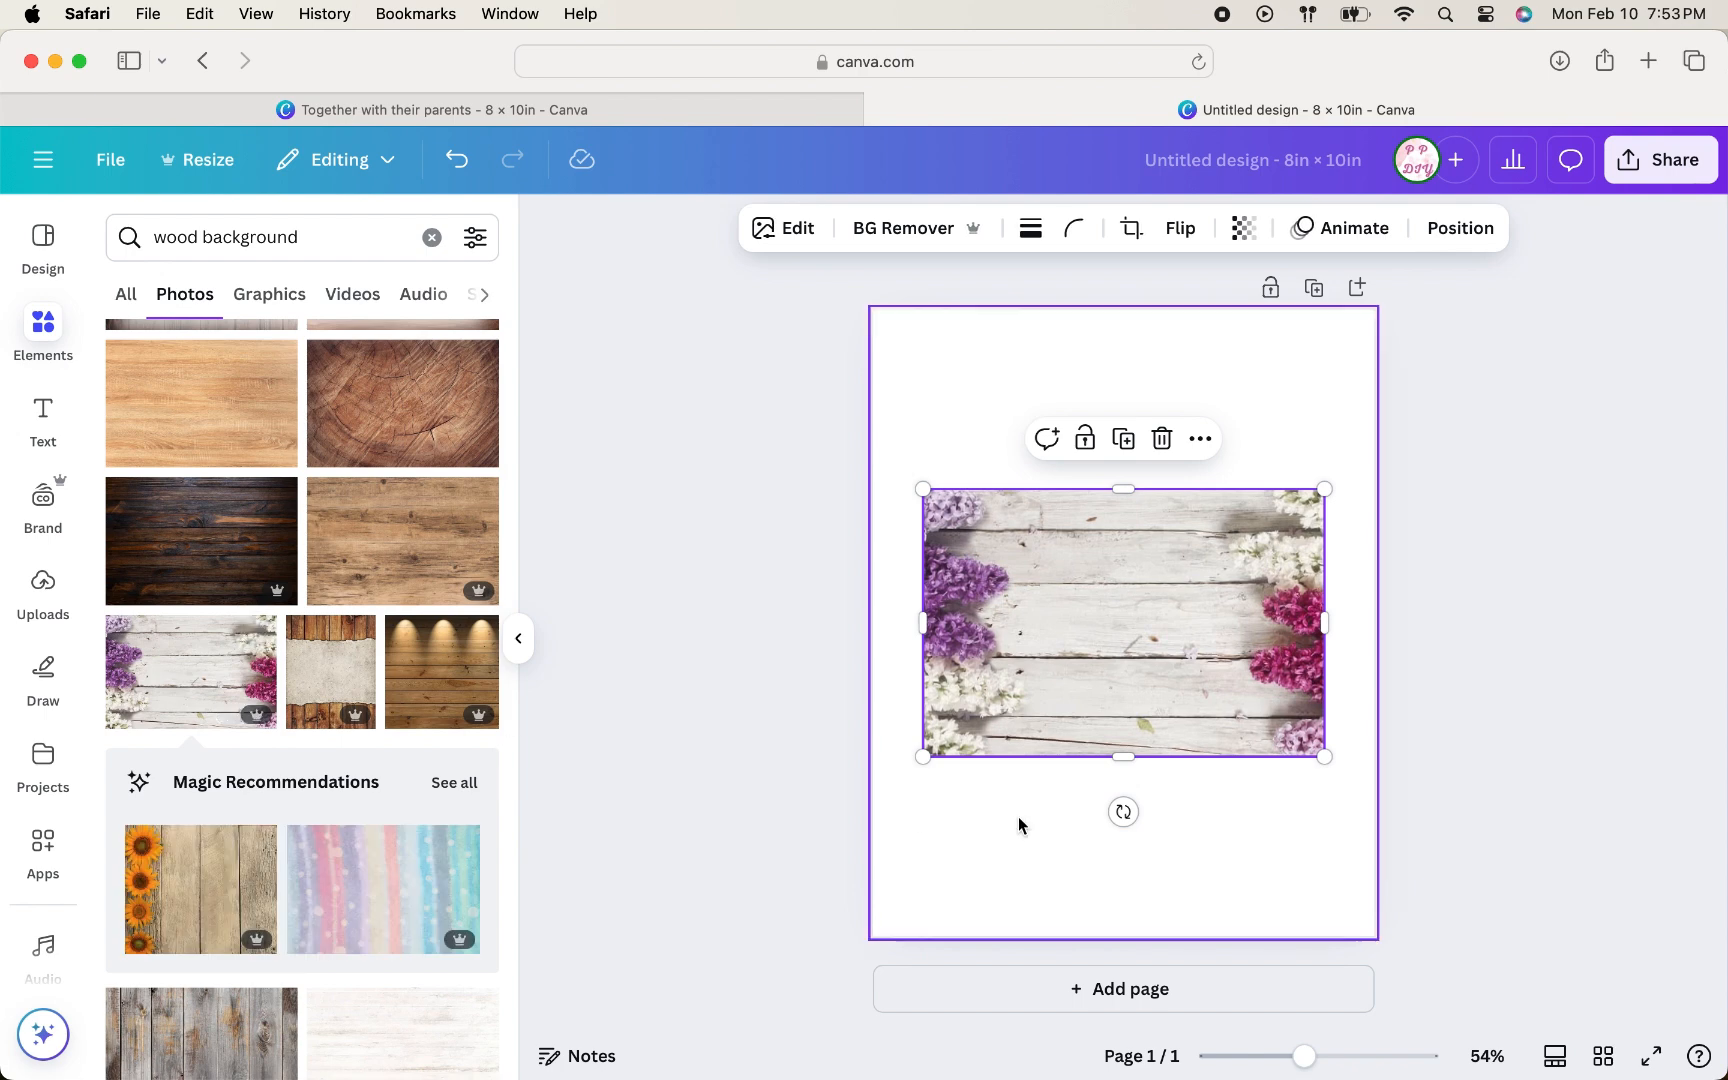
{"action": "key", "text": "Delete"}
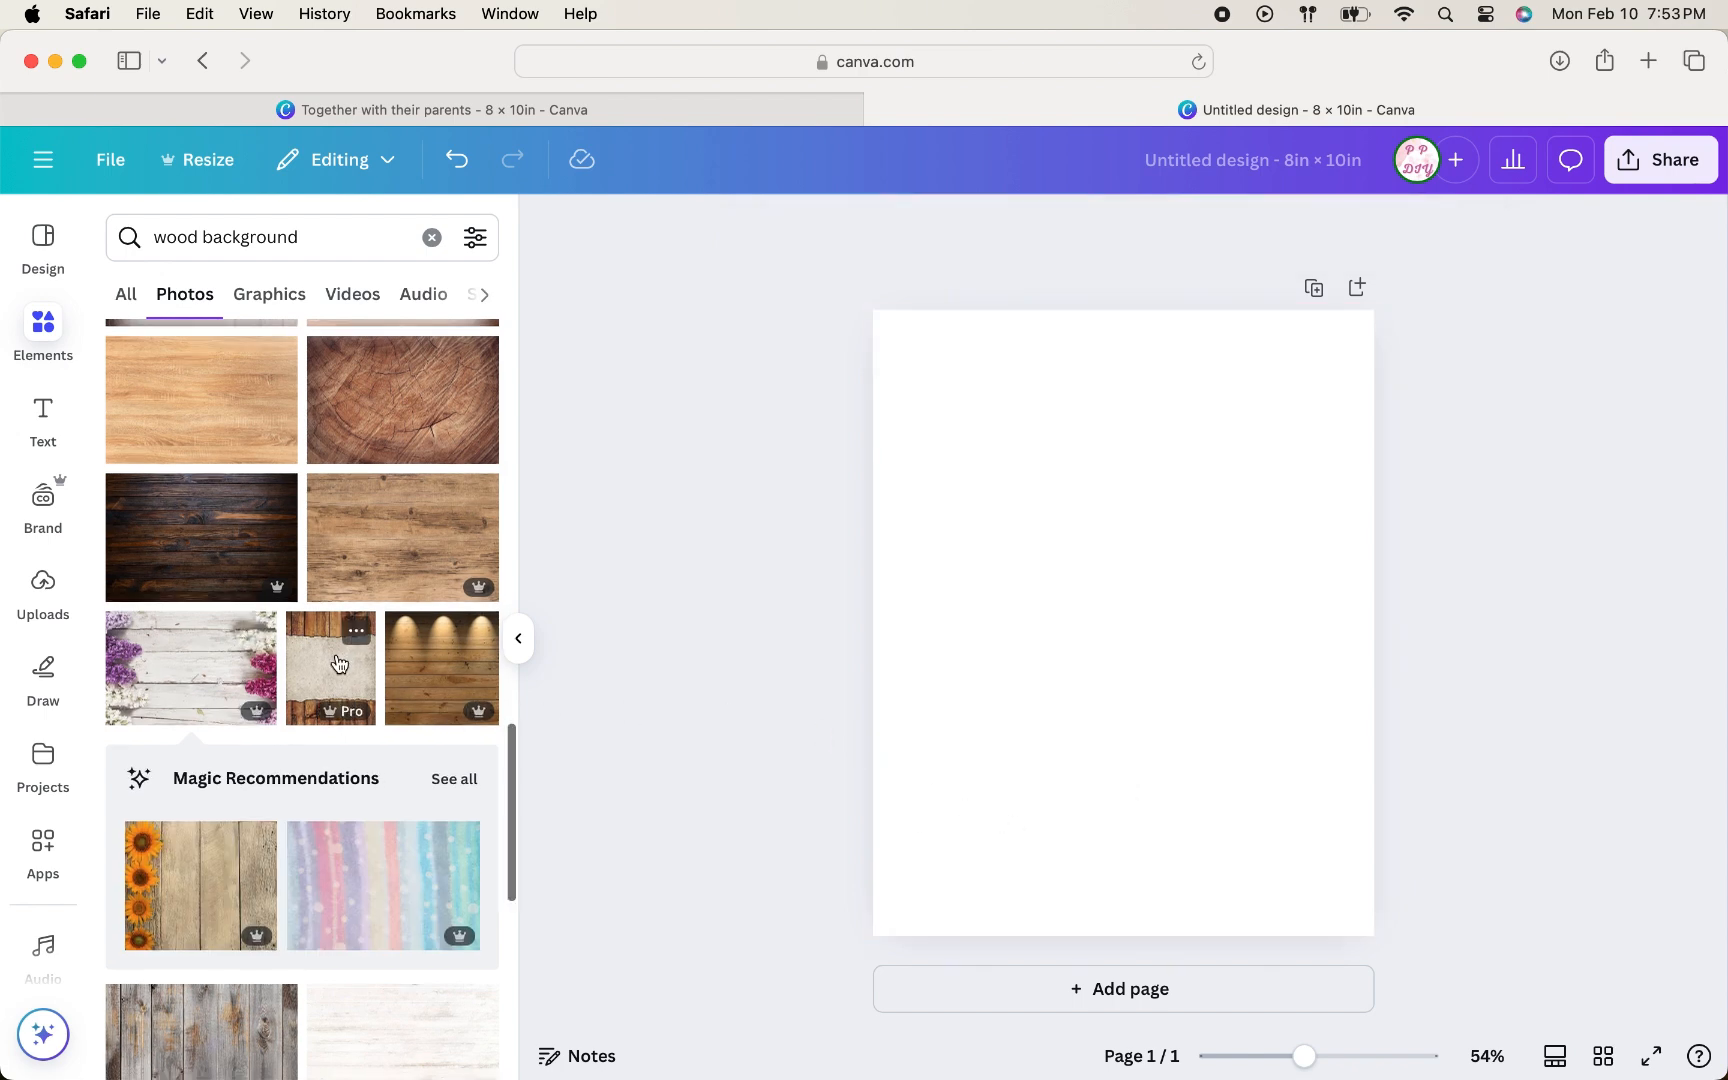
{"action": "scroll", "coordinate": [340, 690], "scroll_direction": "down", "scroll_amount": 5}
{"action": "scroll", "coordinate": [340, 663], "scroll_direction": "up", "scroll_amount": 8}
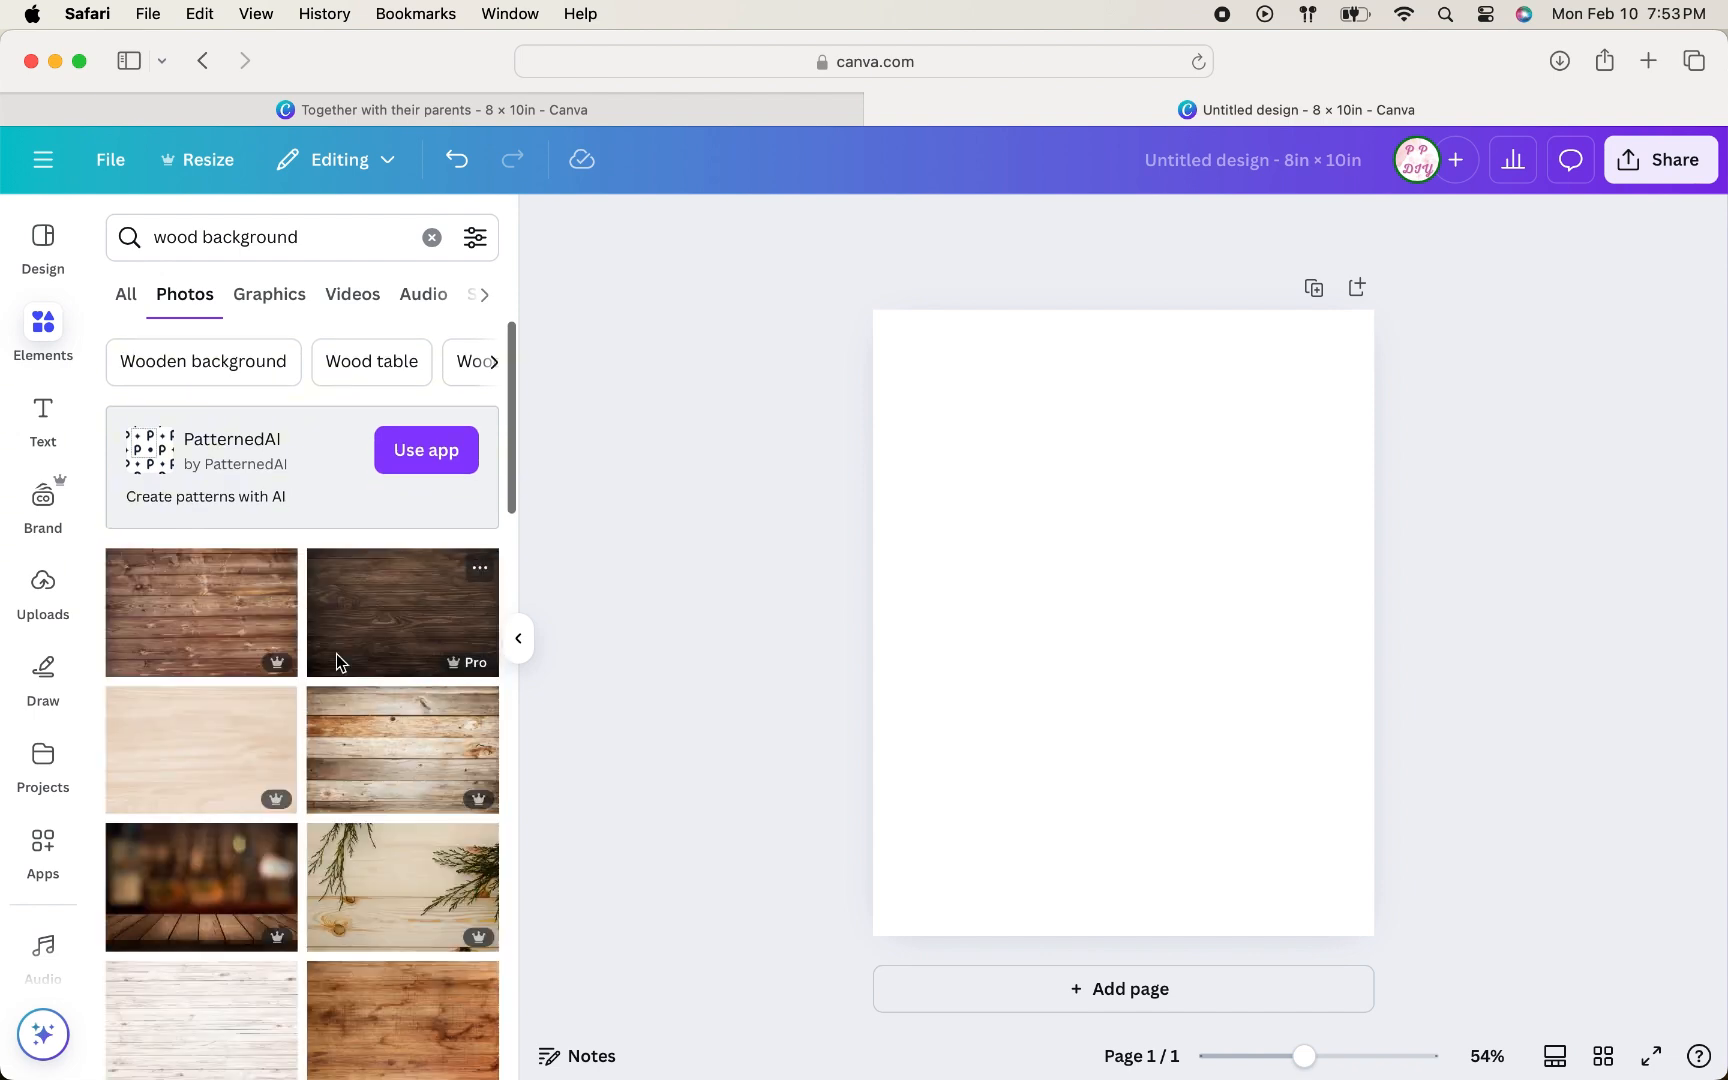
Step: Add the reddish-brown horizontal wood plank photo and enlarge it until it covers the whole page
{"action": "left_click", "coordinate": [168, 616]}
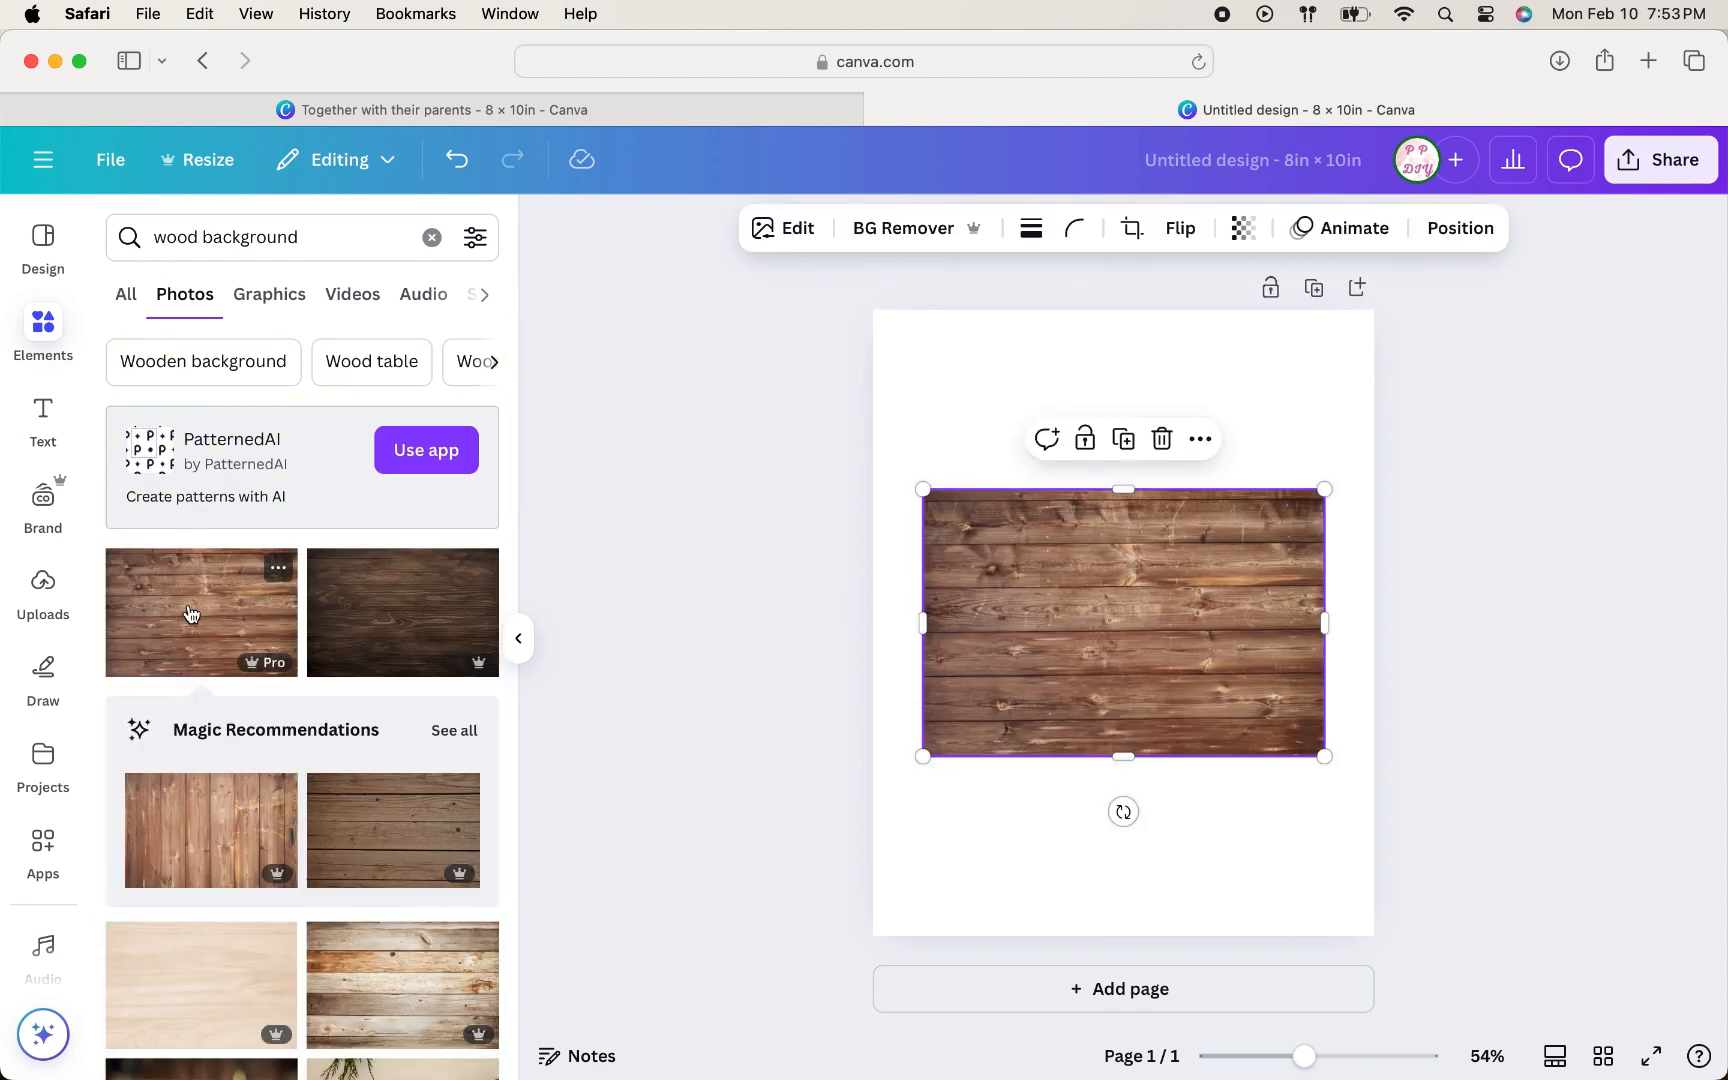
{"action": "left_click_drag", "start_coordinate": [1102, 620], "coordinate": [861, 464]}
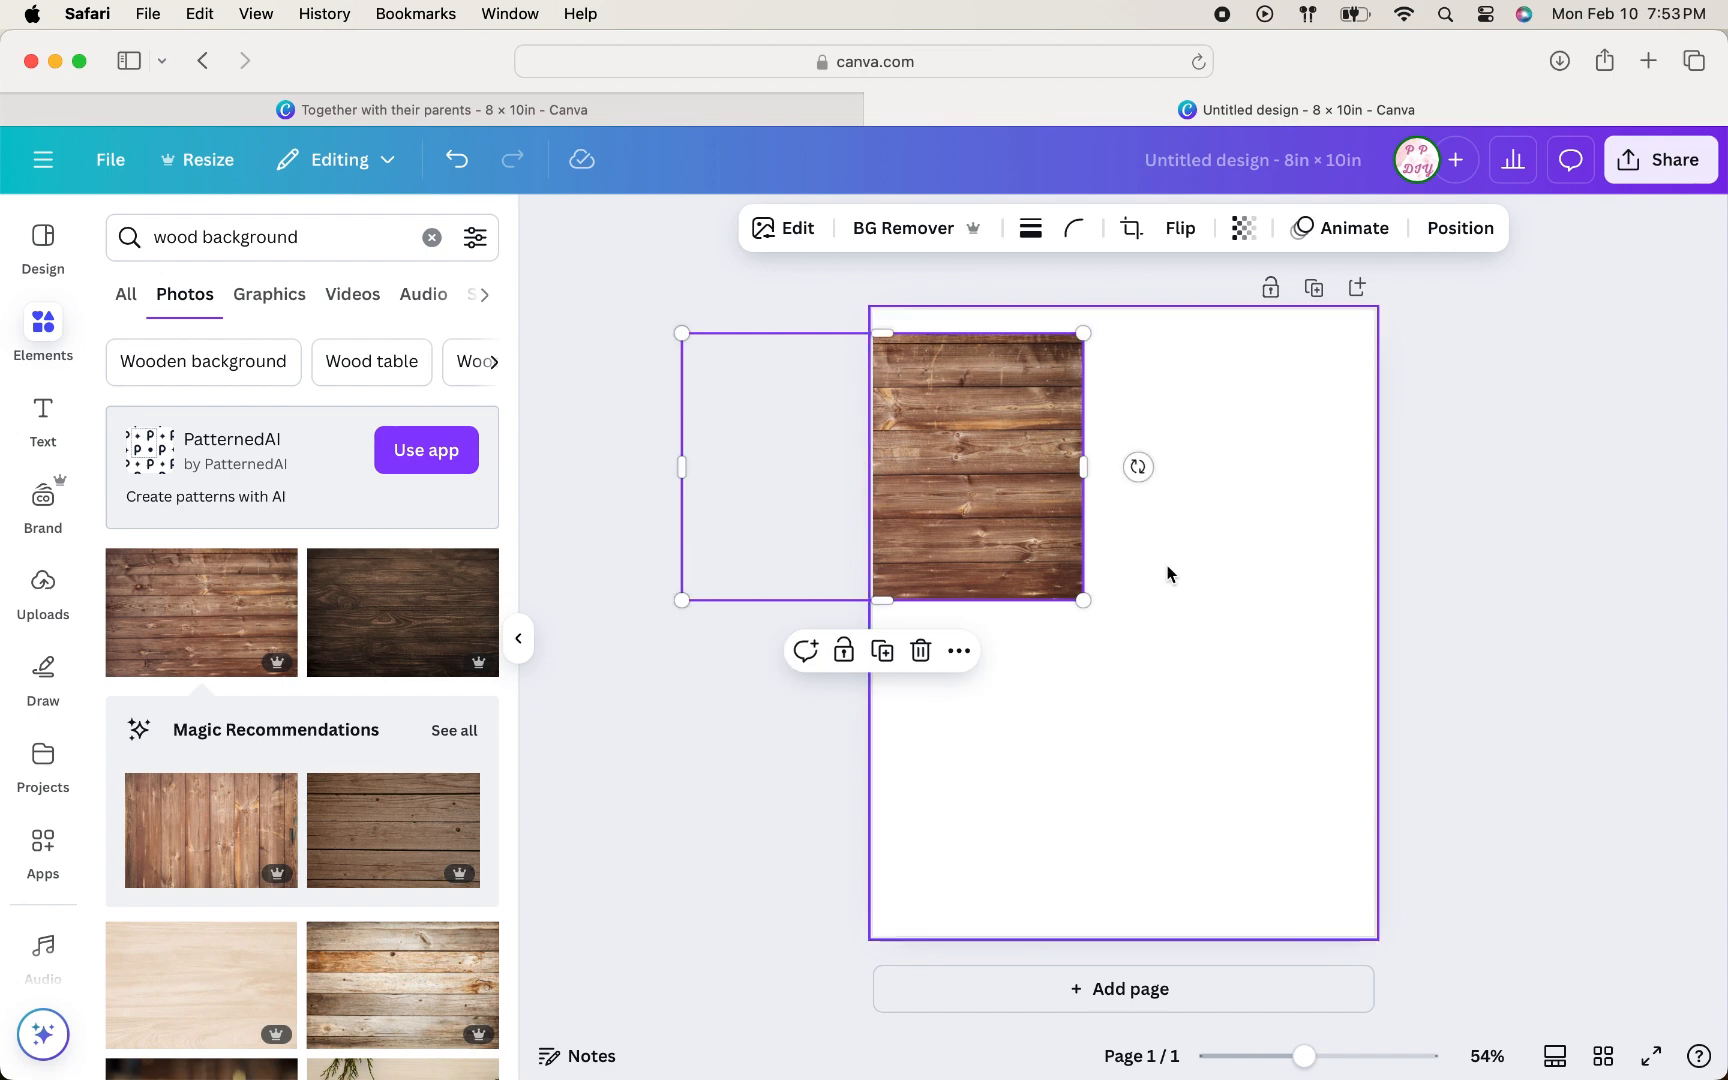
{"action": "left_click_drag", "start_coordinate": [1085, 602], "coordinate": [1625, 919]}
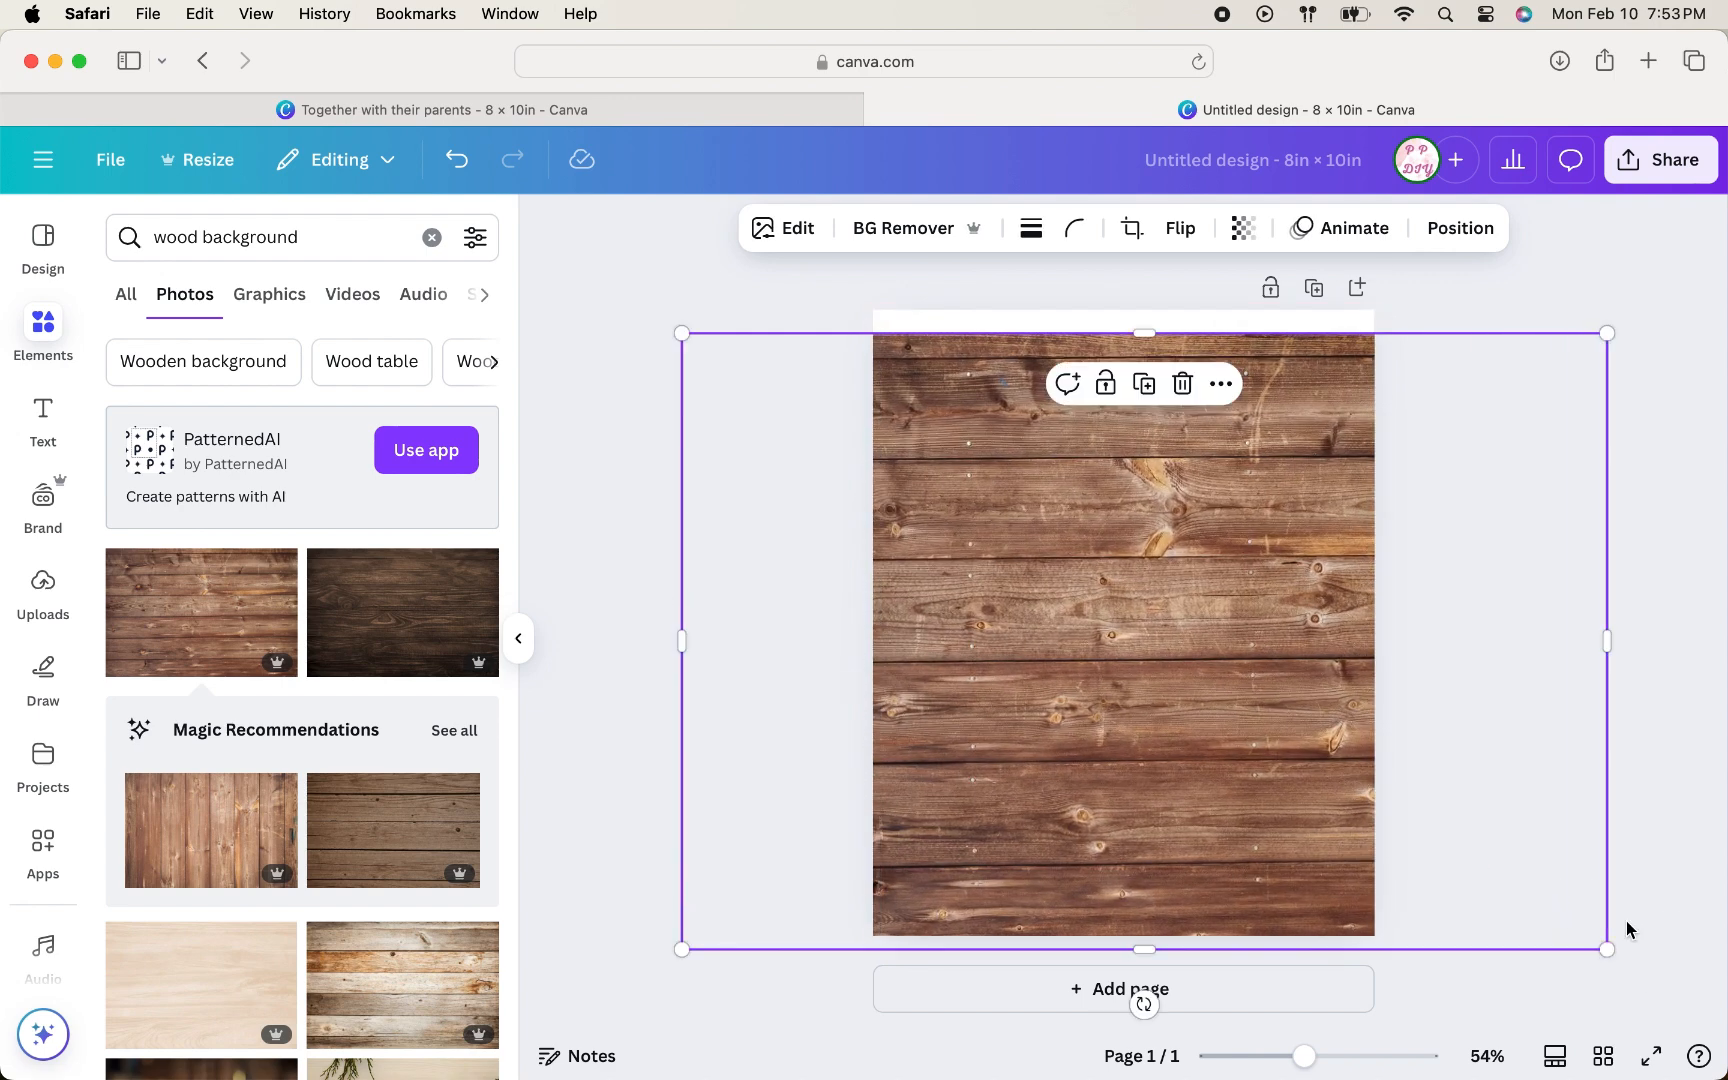
{"action": "left_click_drag", "start_coordinate": [1609, 332], "coordinate": [1634, 276]}
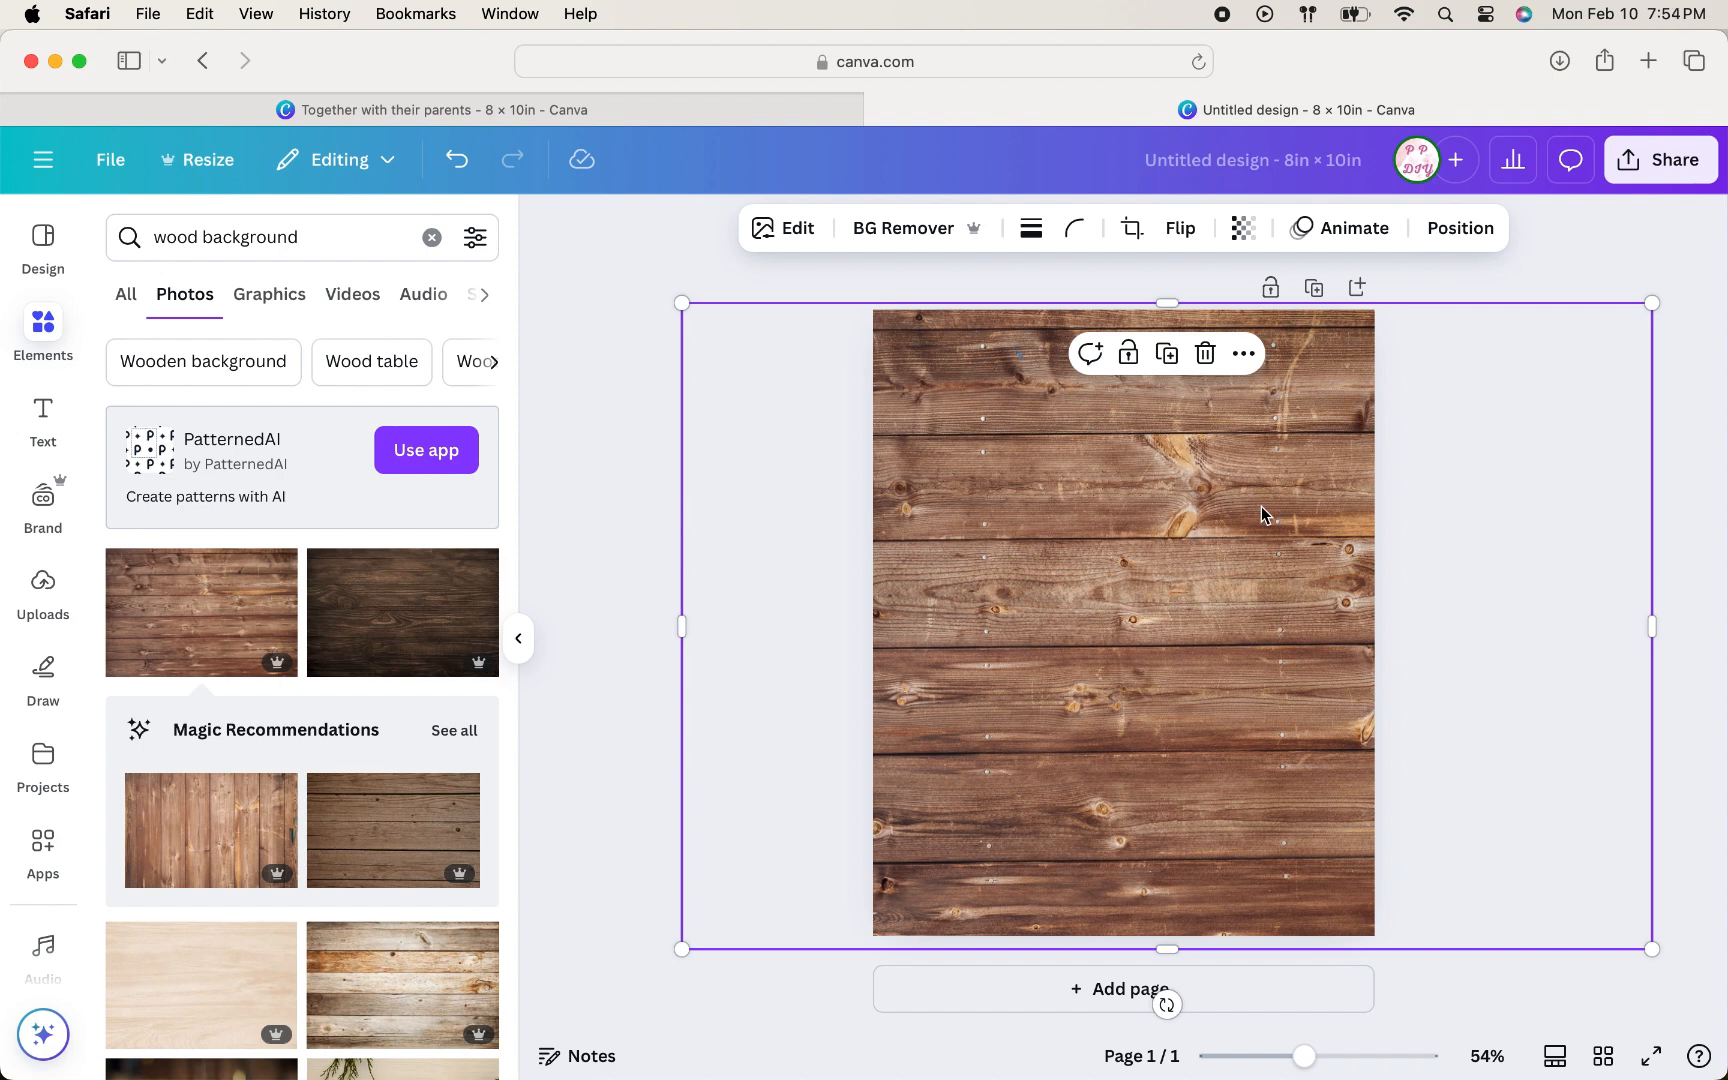
Step: Reposition the wood plank photo and enlarge it further past the page edges, keeping the page fully covered
{"action": "left_click_drag", "start_coordinate": [1261, 506], "coordinate": [1000, 516]}
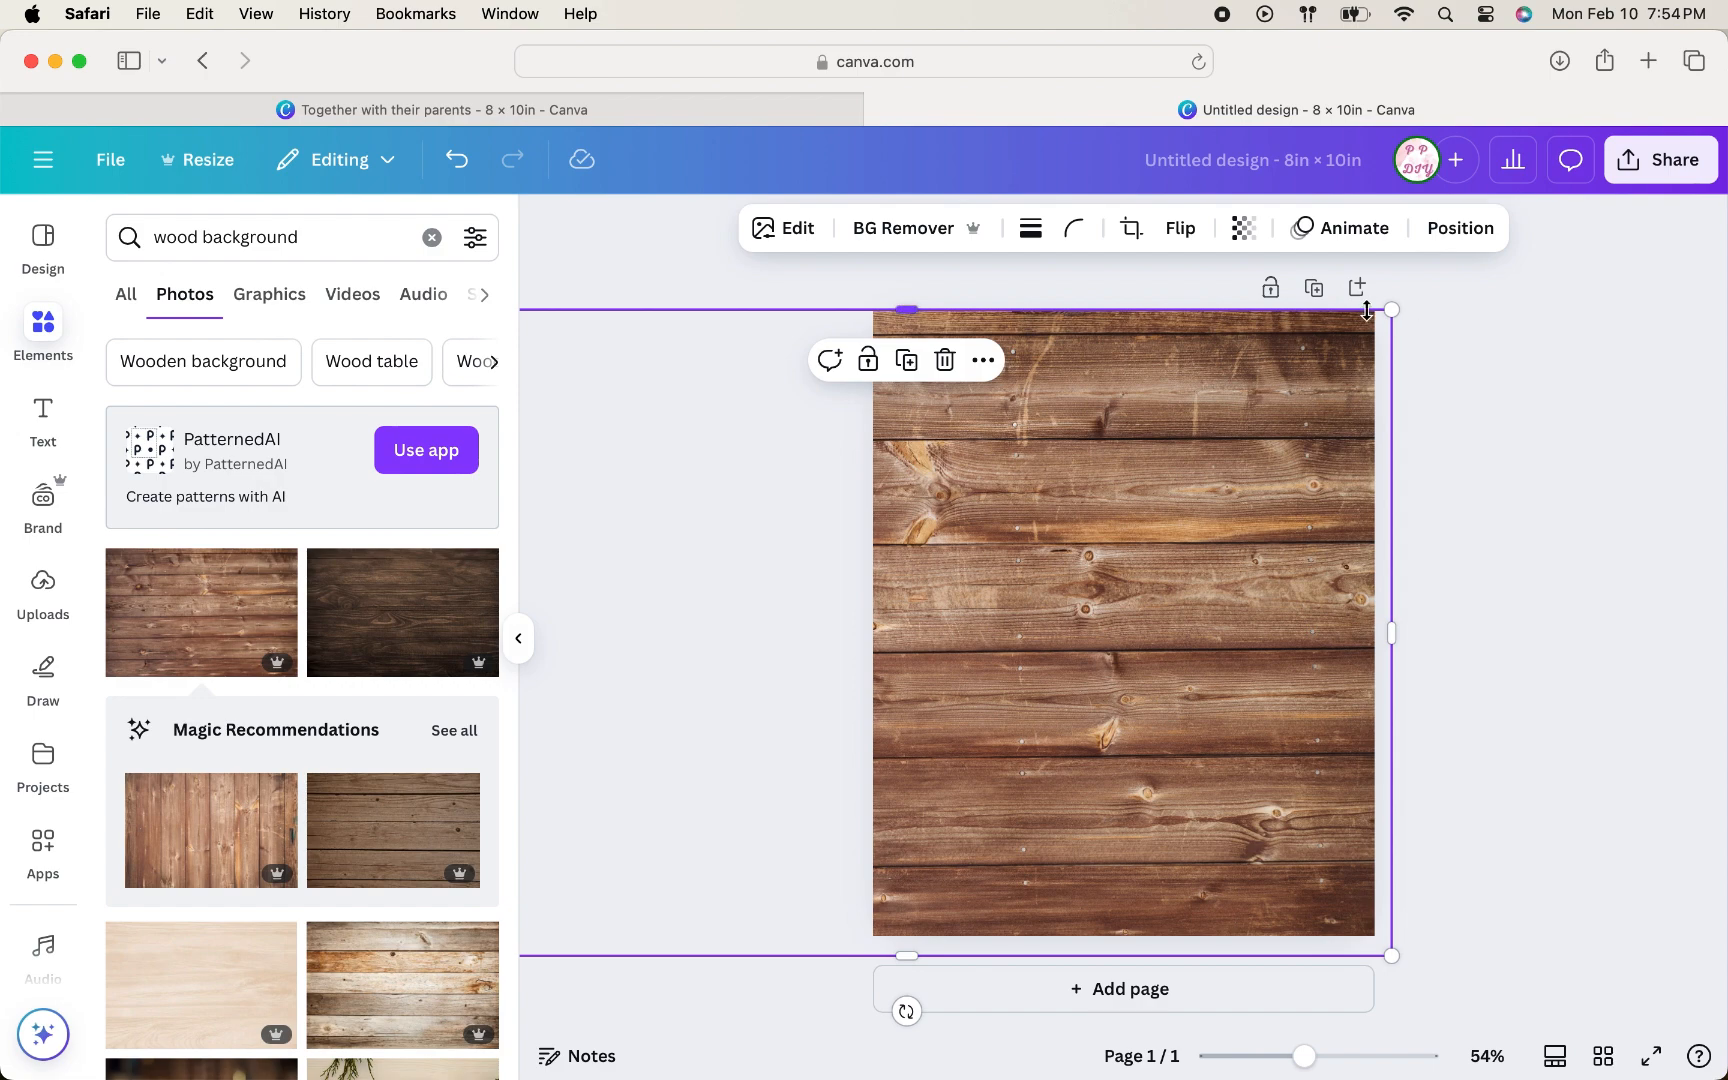
{"action": "left_click_drag", "start_coordinate": [1392, 311], "coordinate": [1562, 185]}
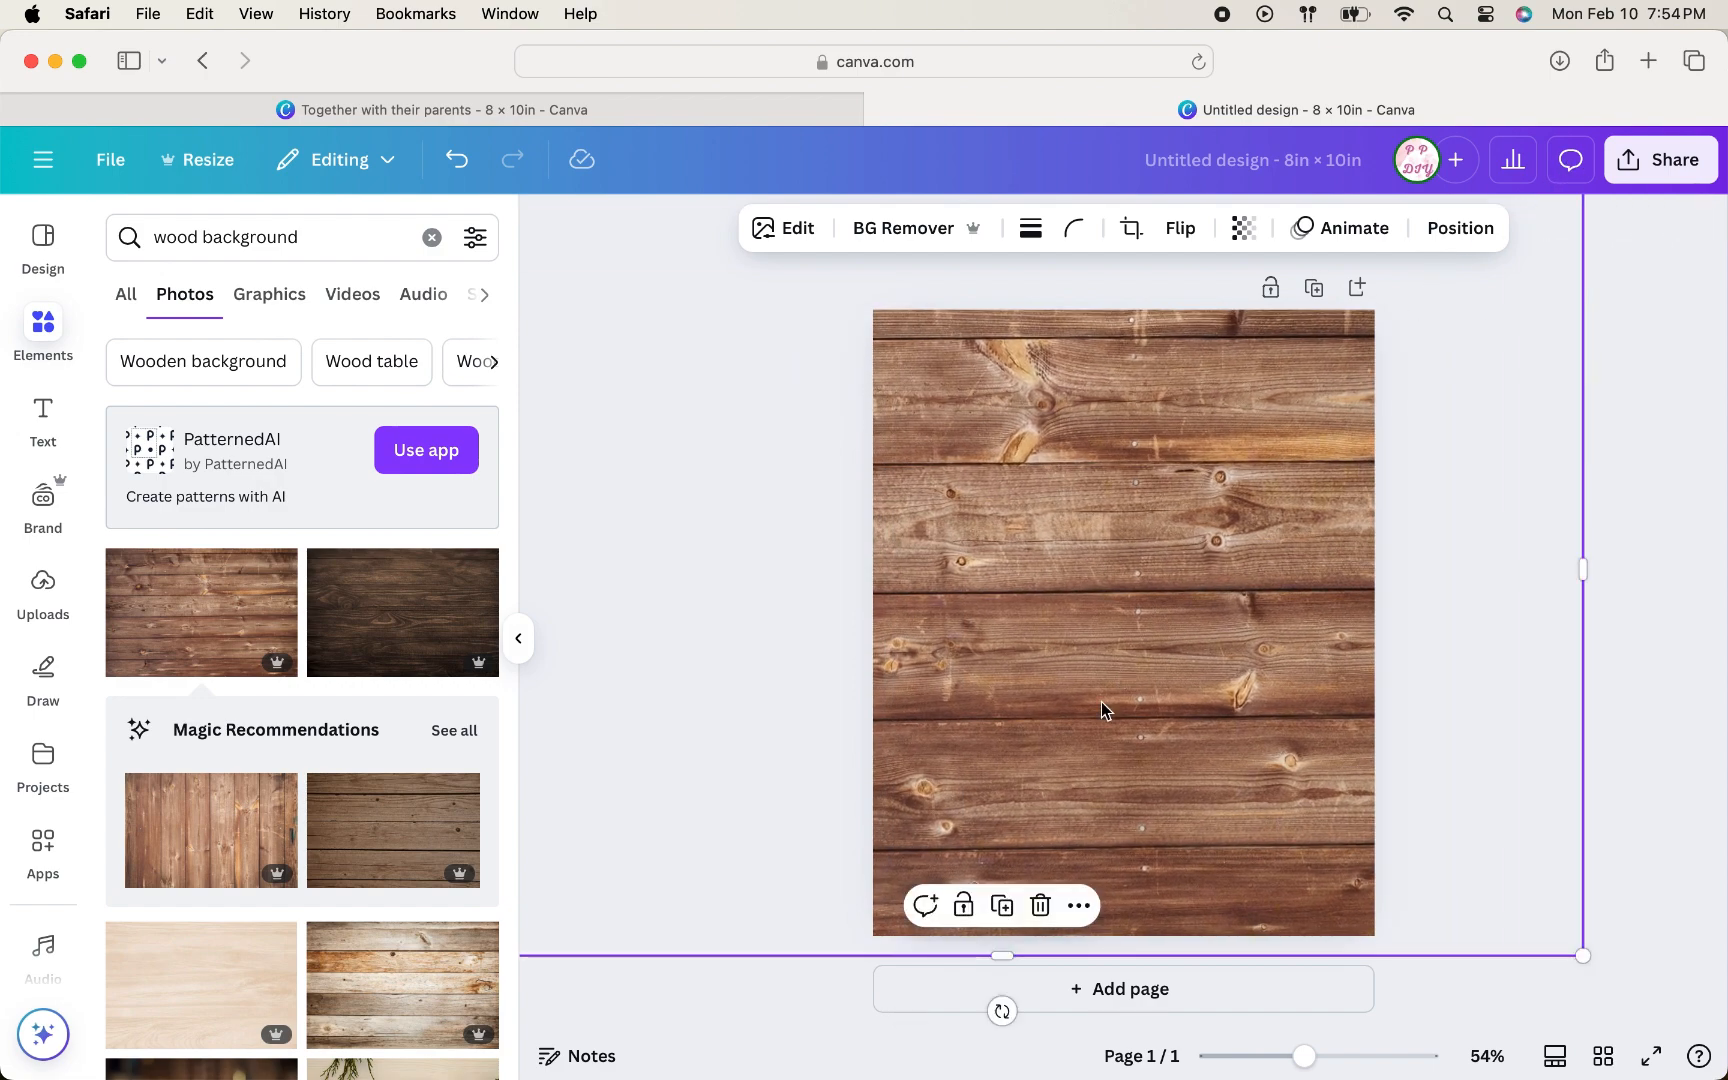
{"action": "left_click_drag", "start_coordinate": [1101, 710], "coordinate": [1139, 752]}
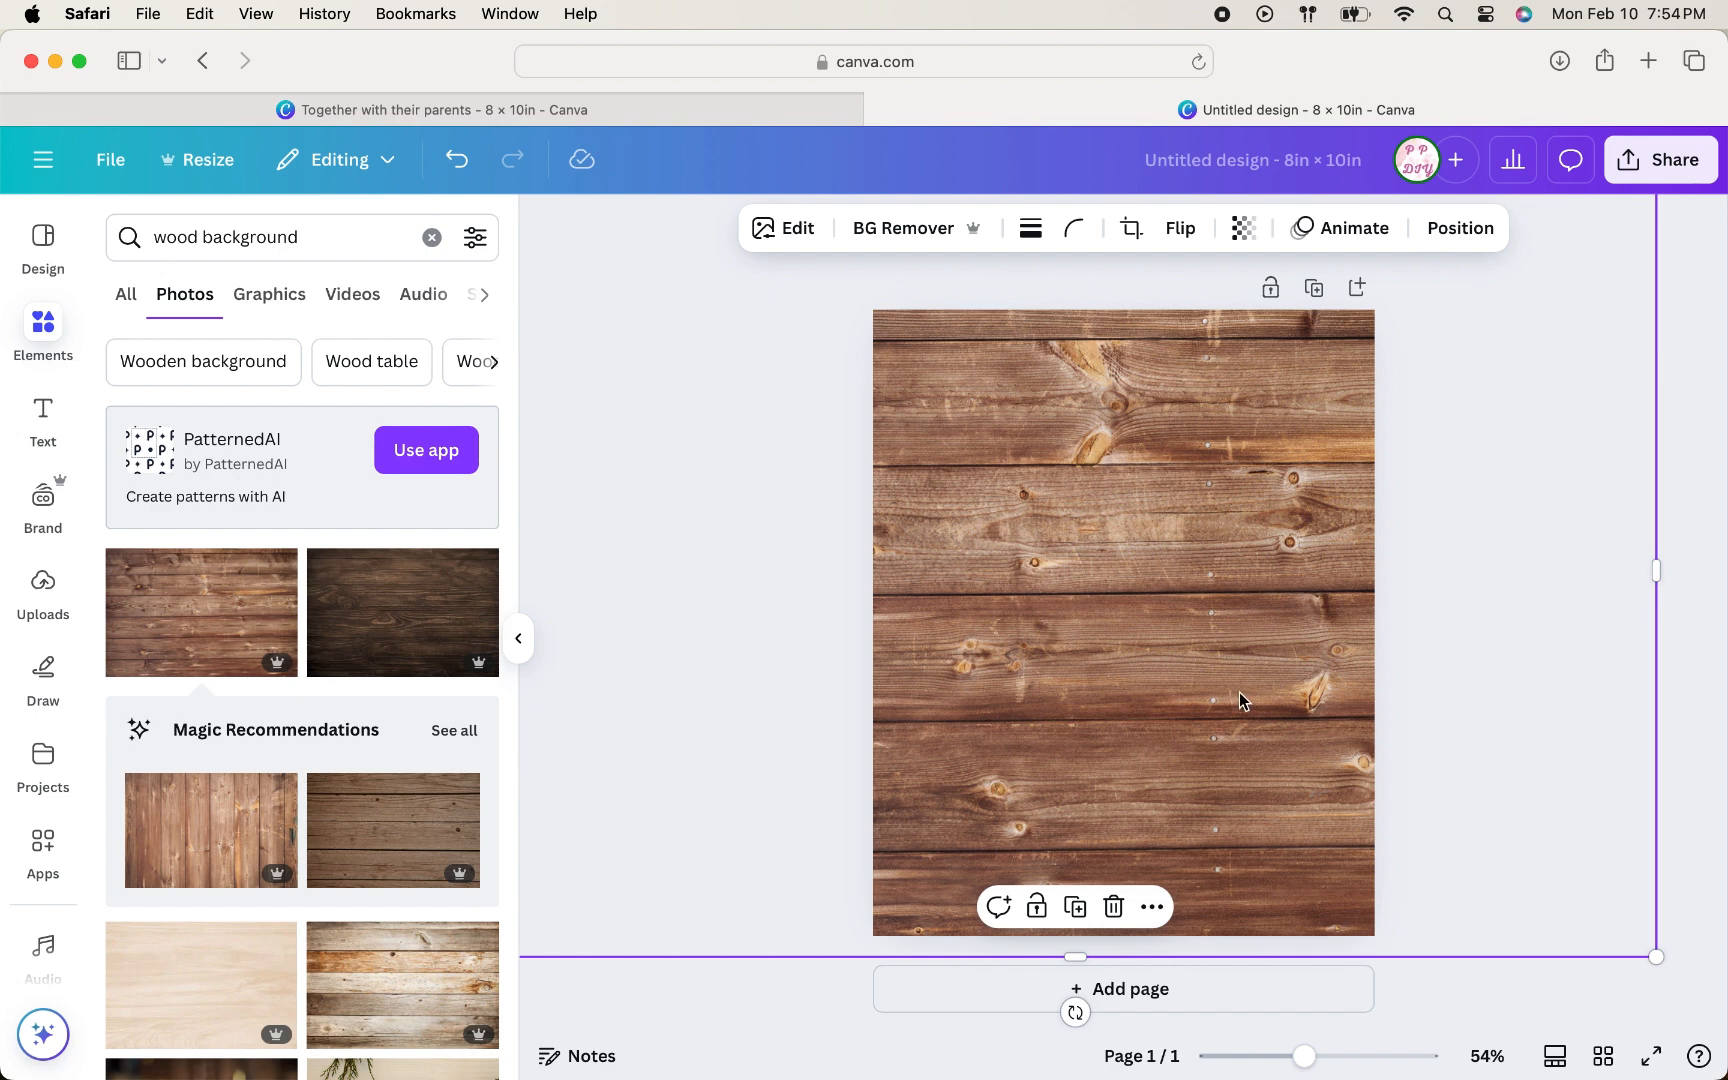
{"action": "left_click", "coordinate": [1536, 744]}
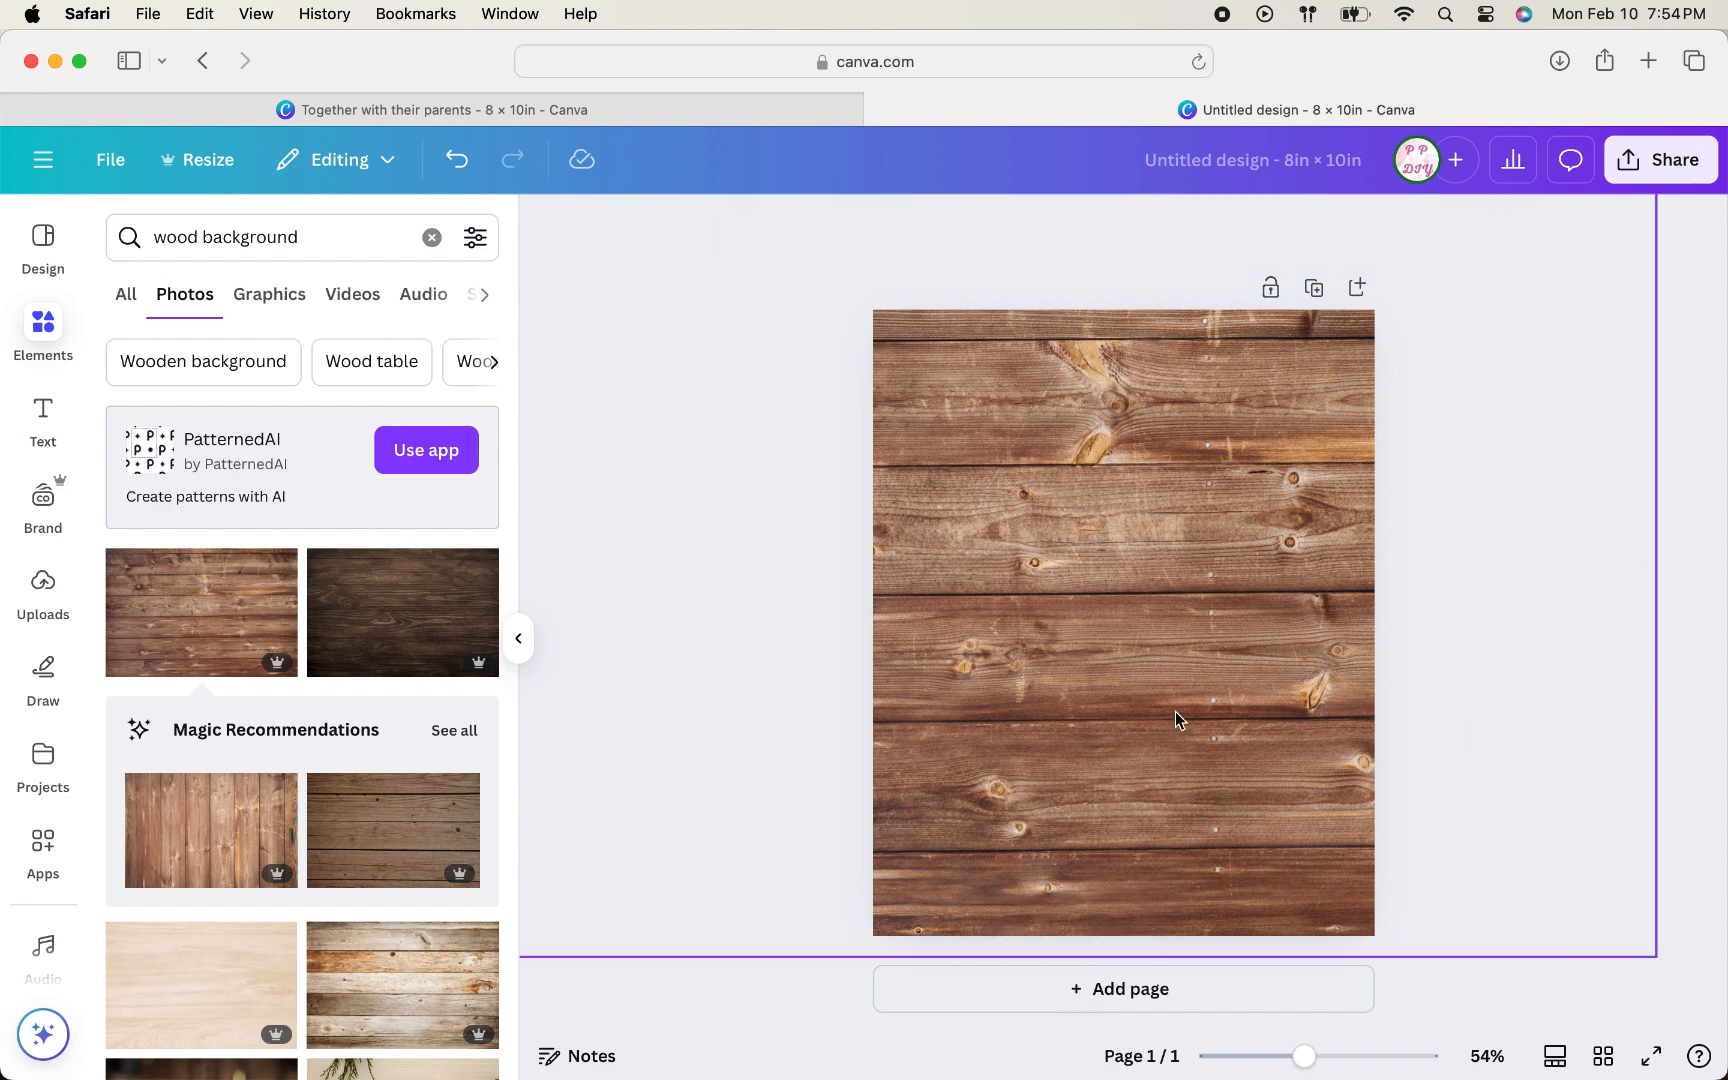
Step: Replace the elements search with "fairy light" and show all matching graphics
{"action": "left_click", "coordinate": [434, 239]}
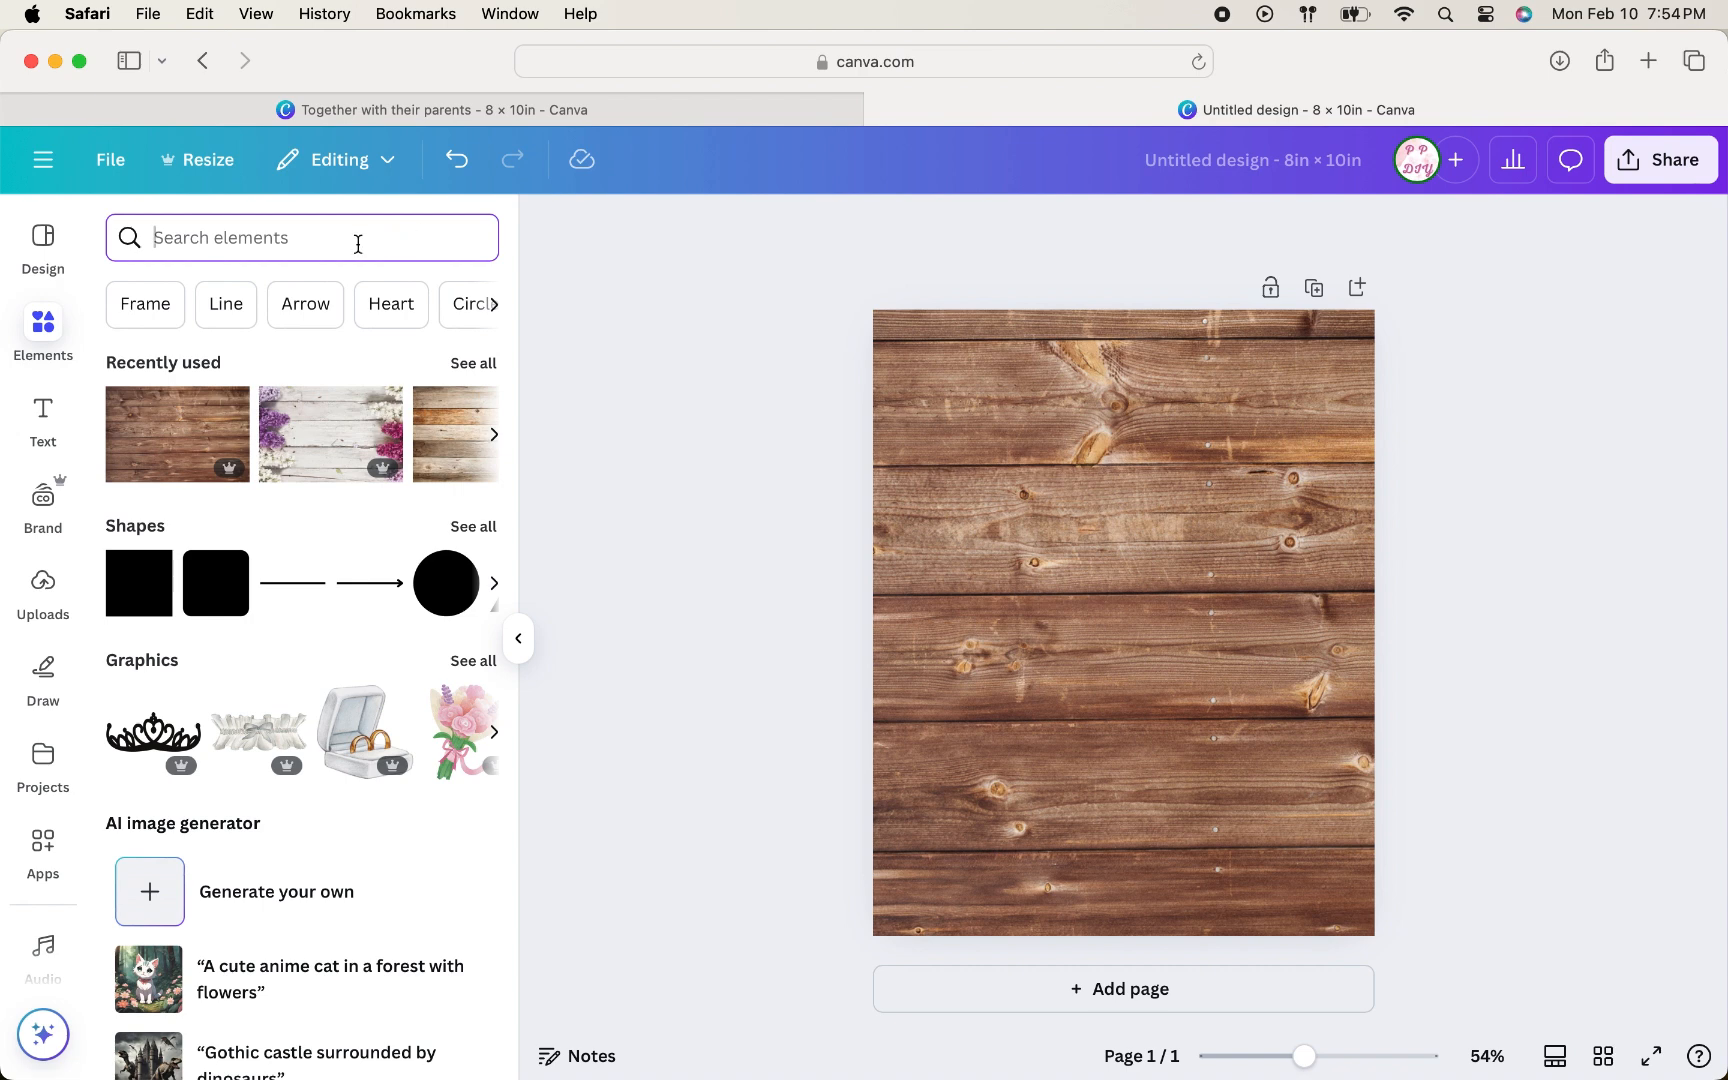
{"action": "type", "text": "Fairy"}
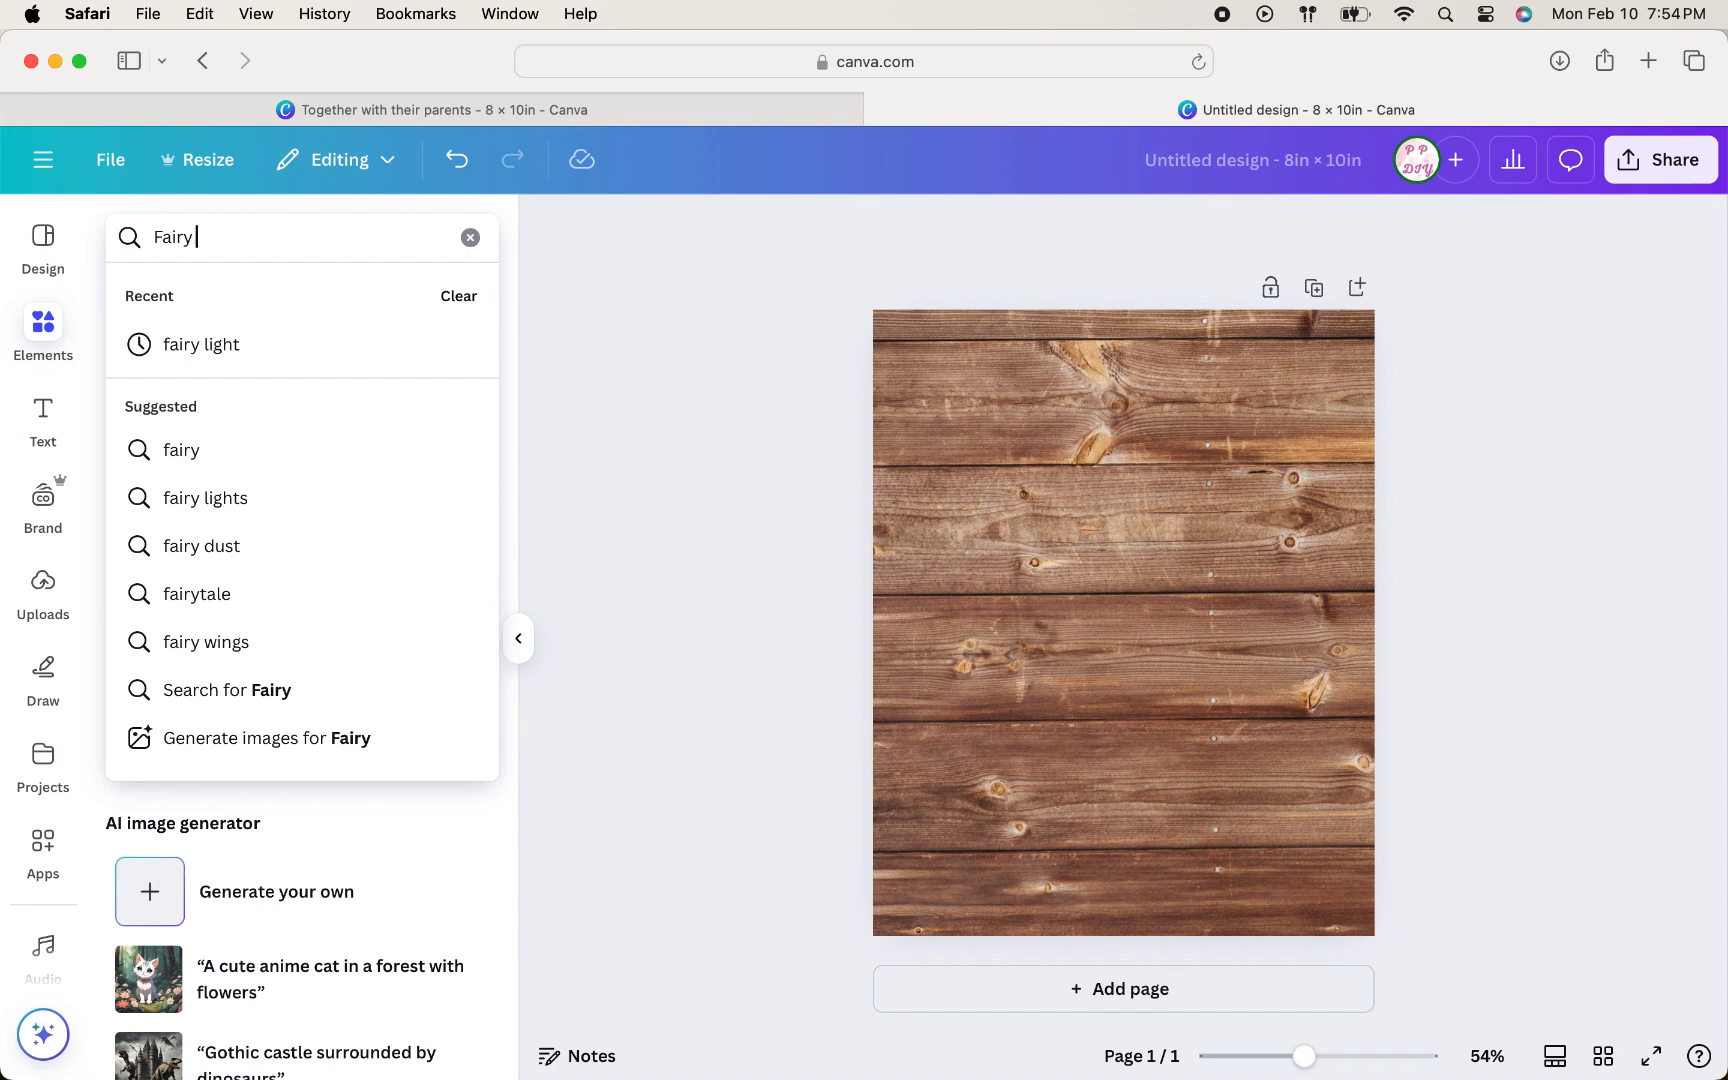
{"action": "type", "text": " light"}
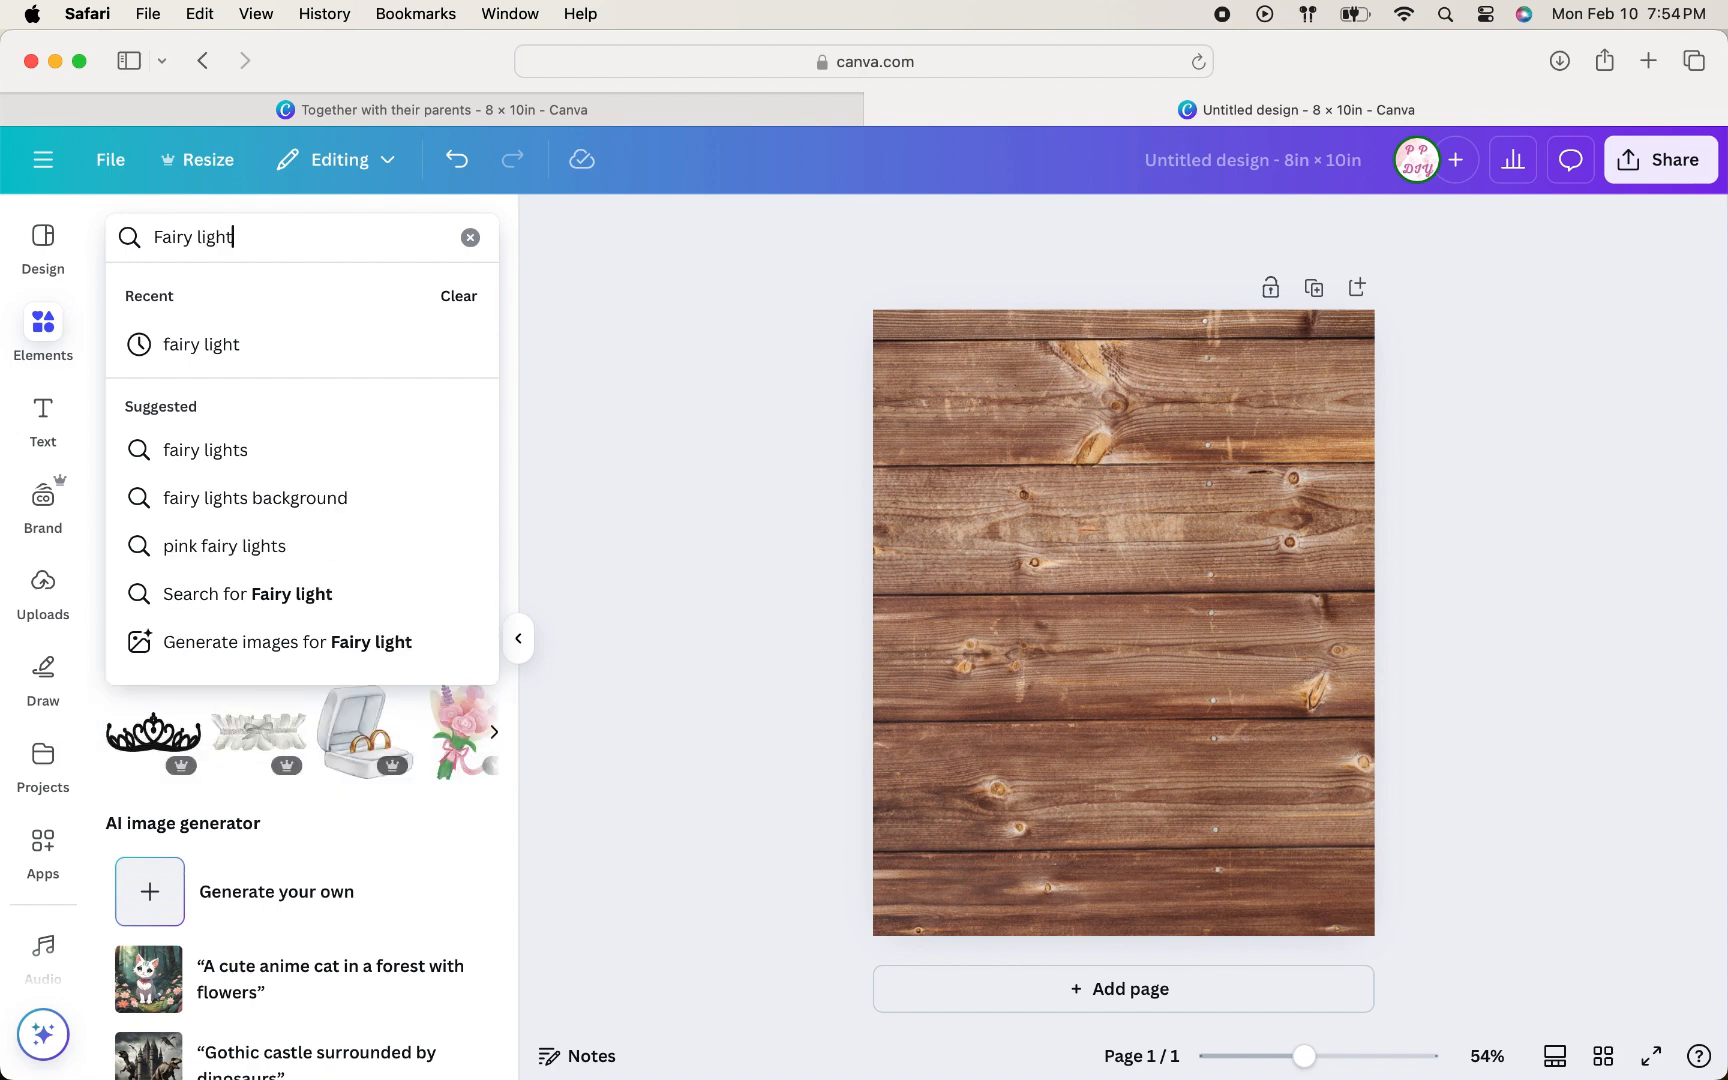
{"action": "left_click", "coordinate": [291, 350]}
{"action": "left_click", "coordinate": [473, 421]}
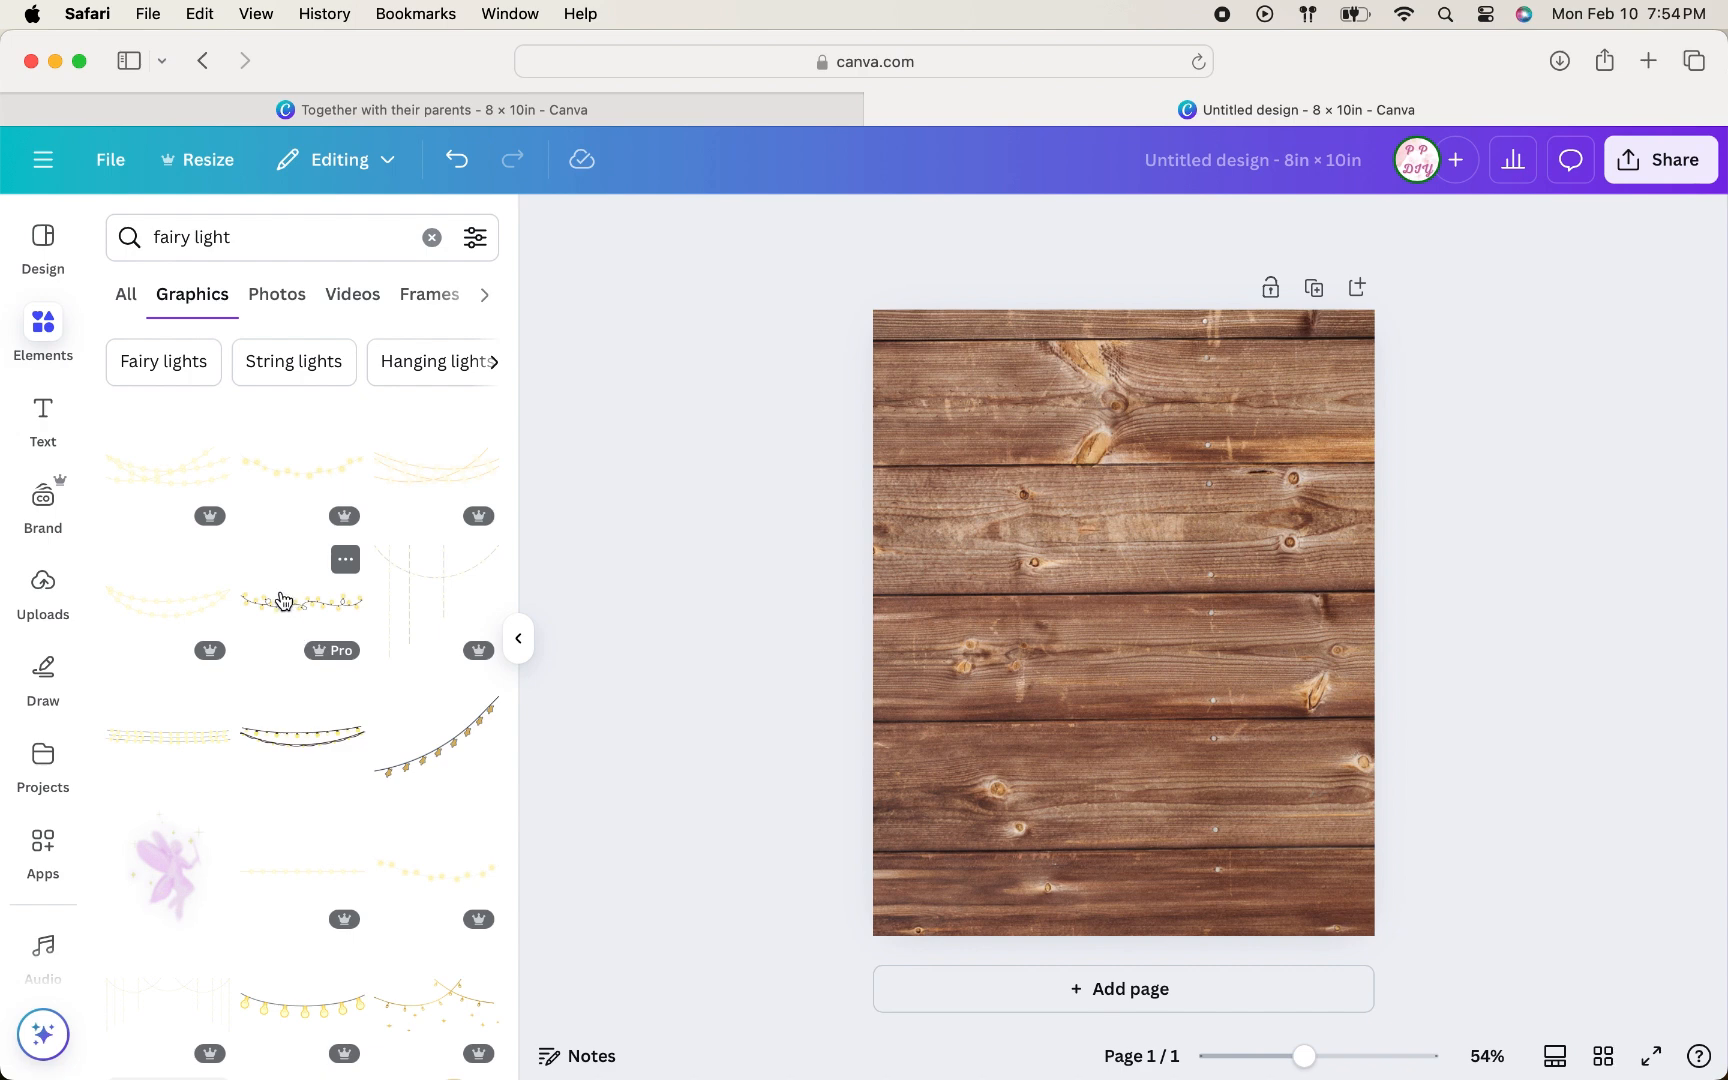
Step: Add the glowing yellow multi-strand fairy lights graphic and place it at the page's upper right corner
{"action": "left_click", "coordinate": [284, 600]}
{"action": "key", "text": "BackSpace"}
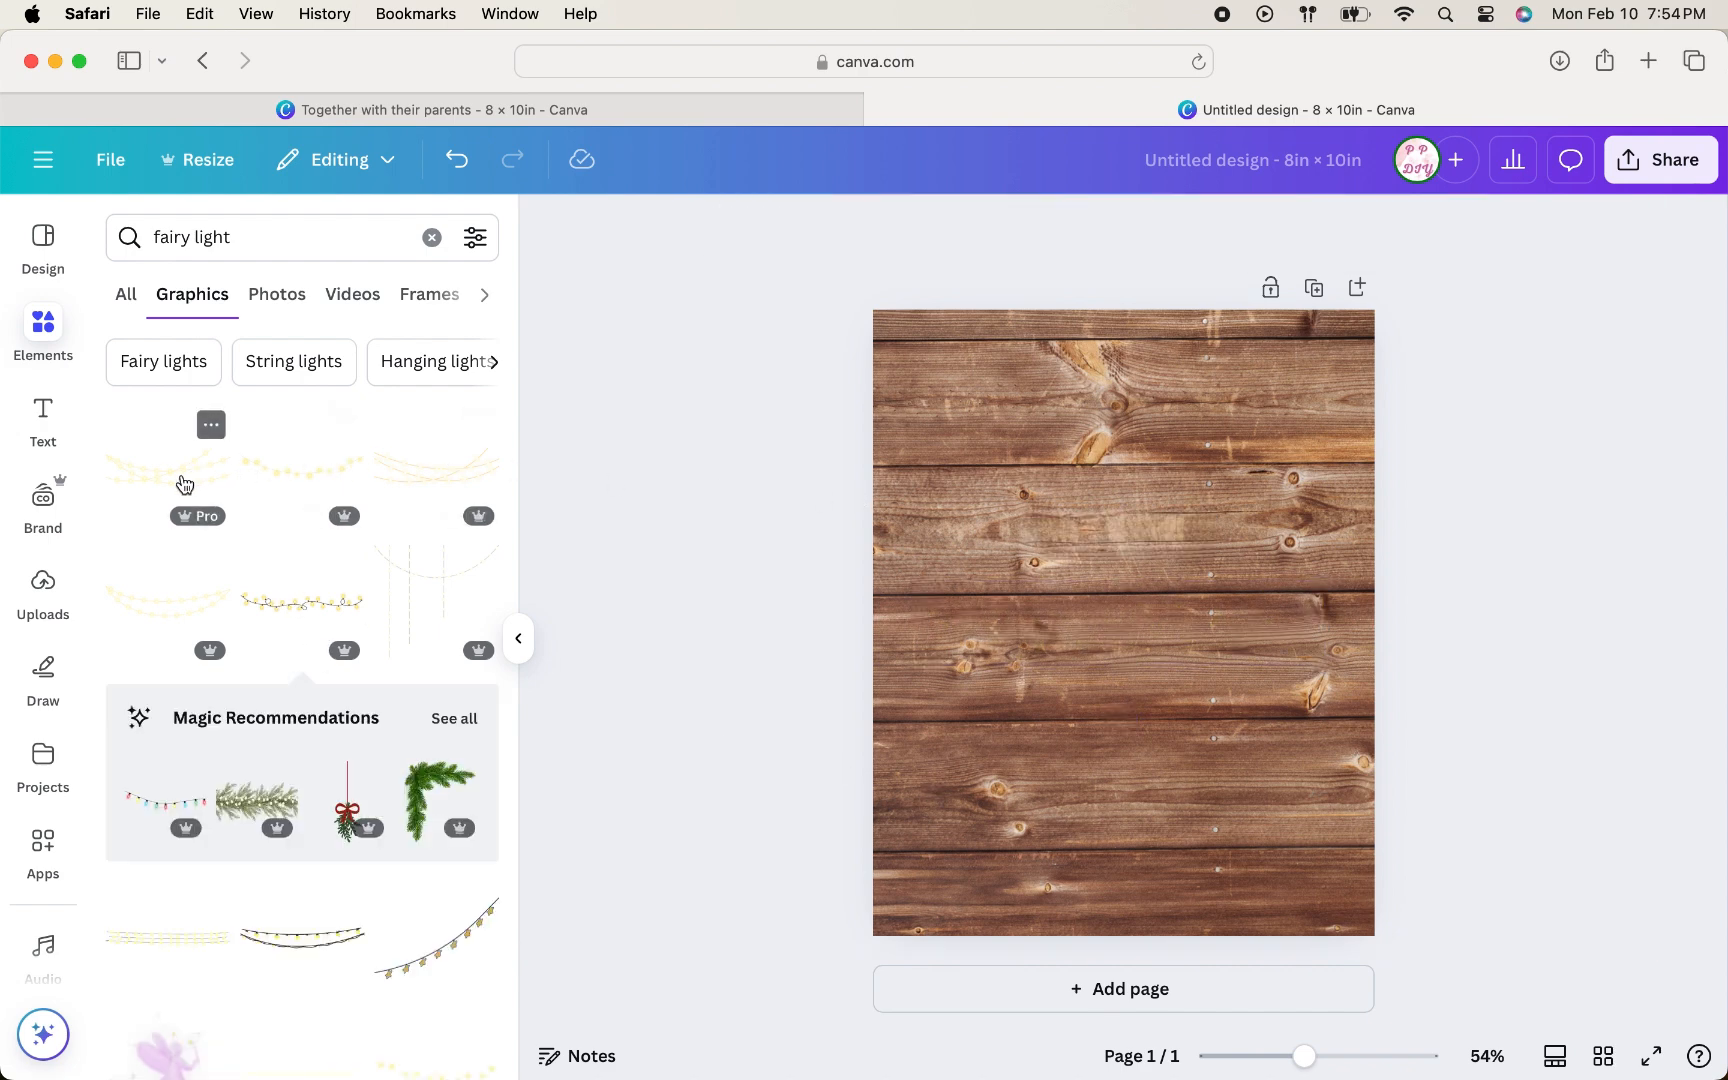
{"action": "left_click", "coordinate": [184, 484]}
{"action": "left_click_drag", "start_coordinate": [1085, 643], "coordinate": [1282, 377]}
Step: Duplicate the fairy lights, flip the copy horizontally and place it at the page's upper left, mirroring the original
{"action": "right_click", "coordinate": [1282, 377]}
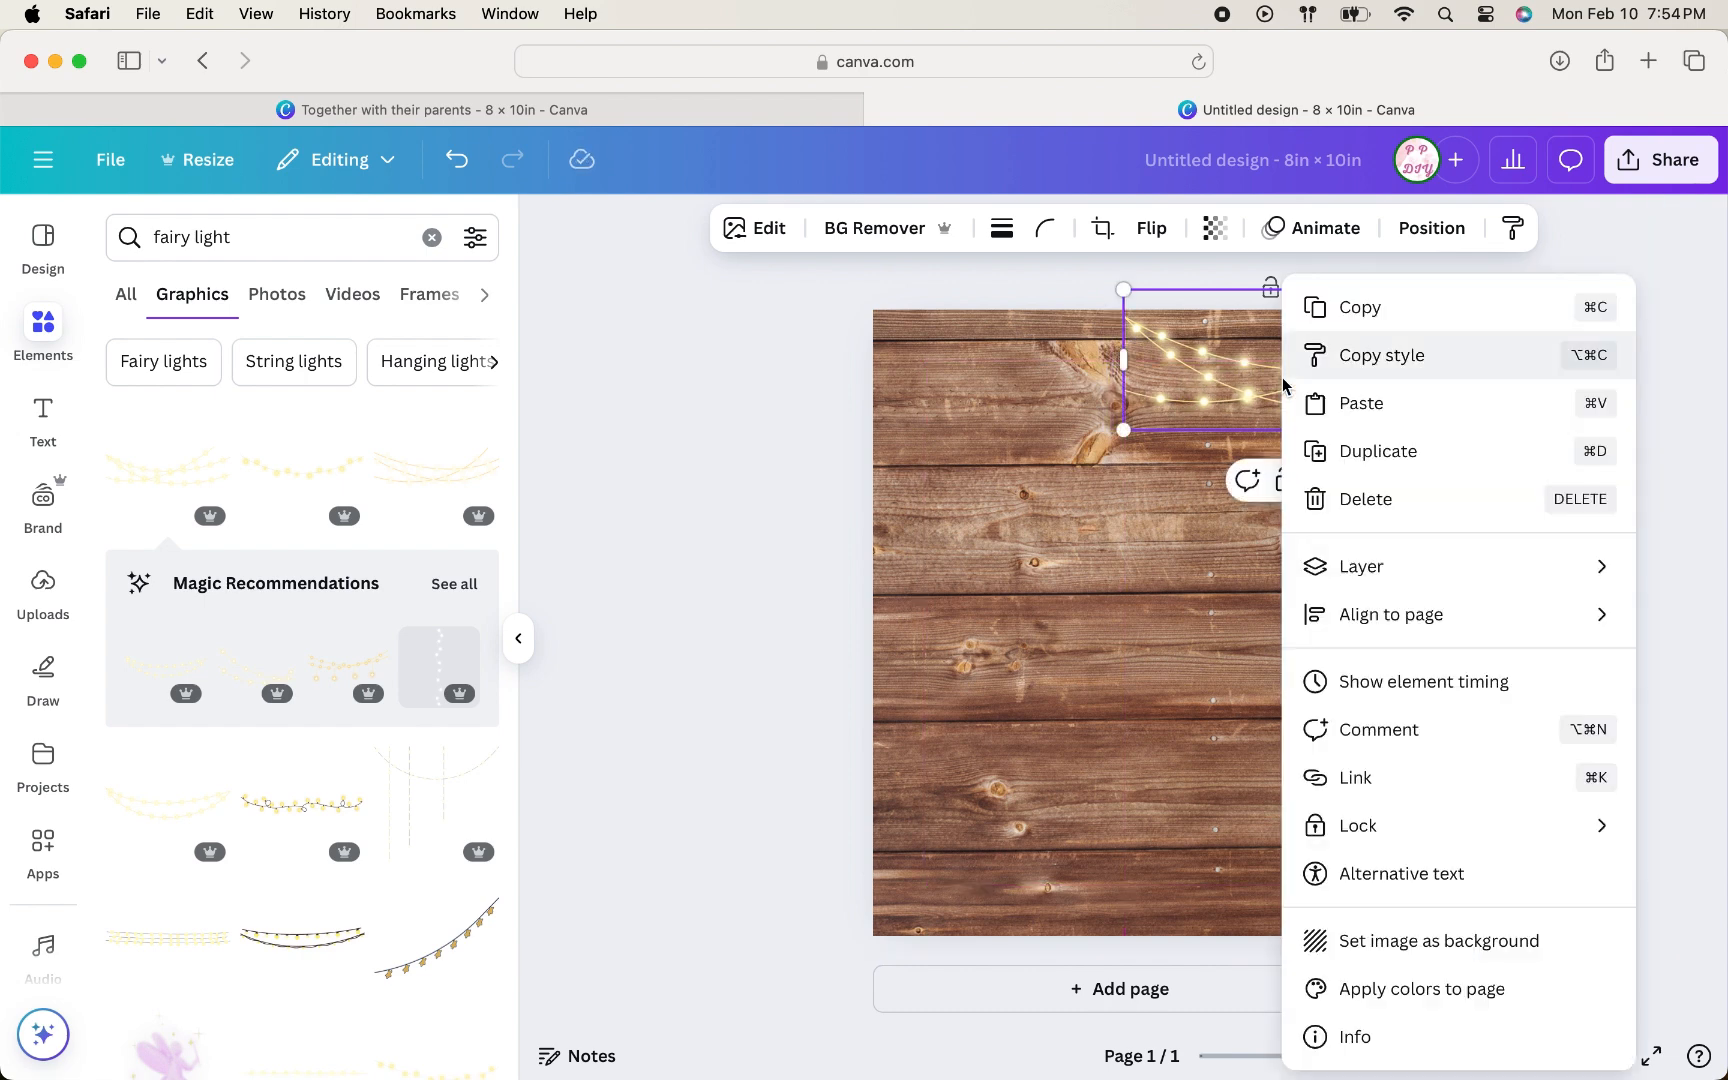
{"action": "left_click", "coordinate": [1343, 460]}
{"action": "left_click_drag", "start_coordinate": [1284, 382], "coordinate": [931, 441]}
{"action": "left_click", "coordinate": [1151, 229]}
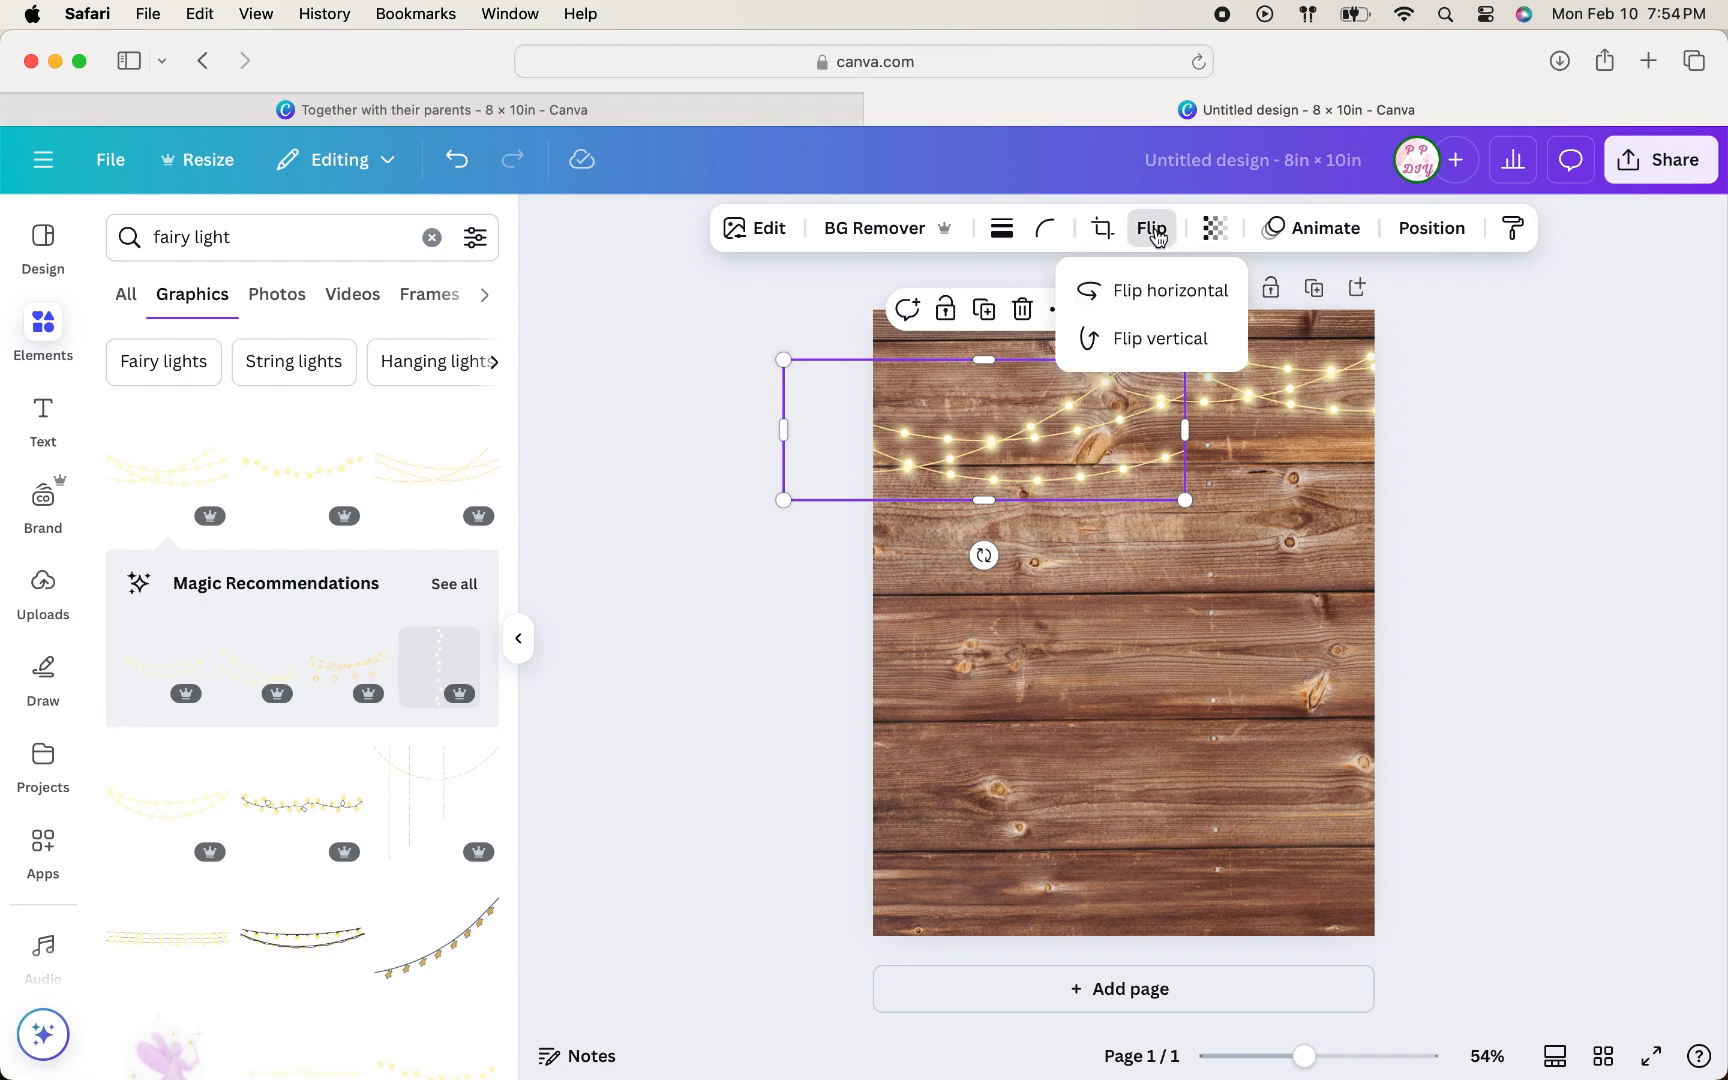
{"action": "left_click", "coordinate": [1157, 293]}
{"action": "left_click_drag", "start_coordinate": [1091, 447], "coordinate": [1054, 381]}
{"action": "left_click", "coordinate": [1466, 523]}
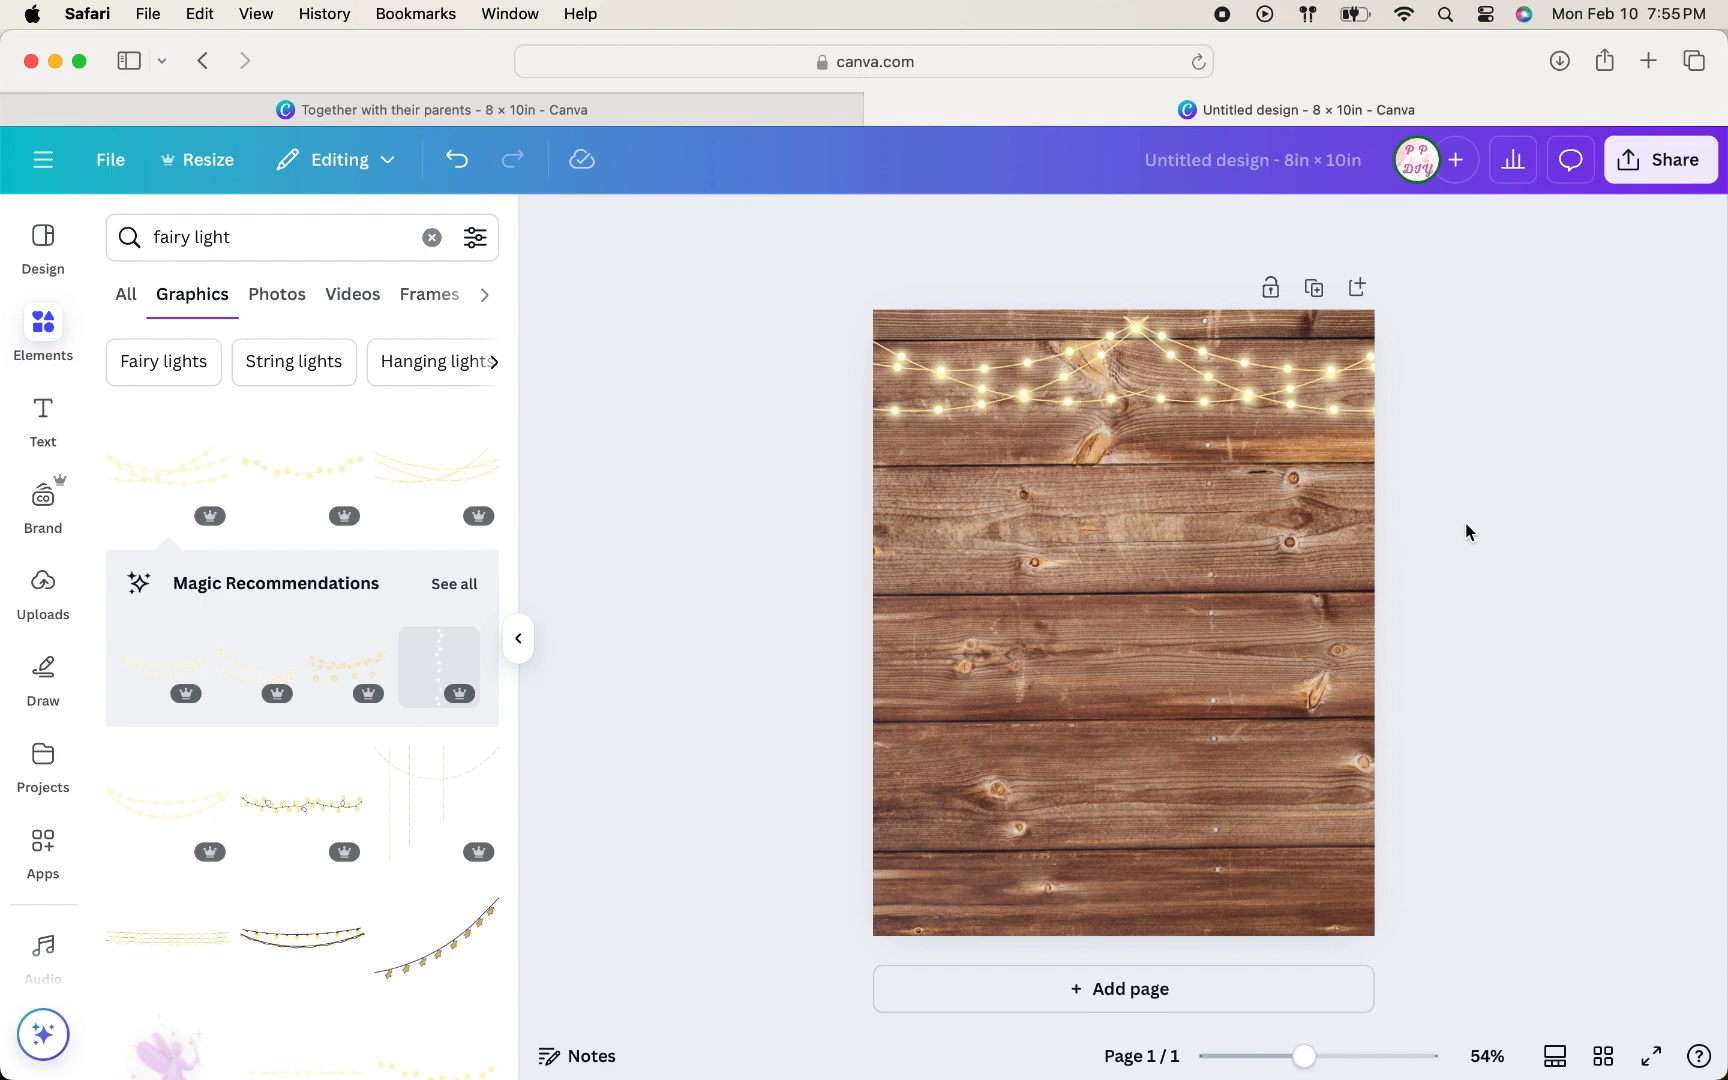
Step: Select both fairy light graphics and enlarge them together, keeping them centred across the upper edge of the page
{"action": "left_click", "coordinate": [1292, 356]}
{"action": "left_click", "coordinate": [1055, 374], "text": "shift"}
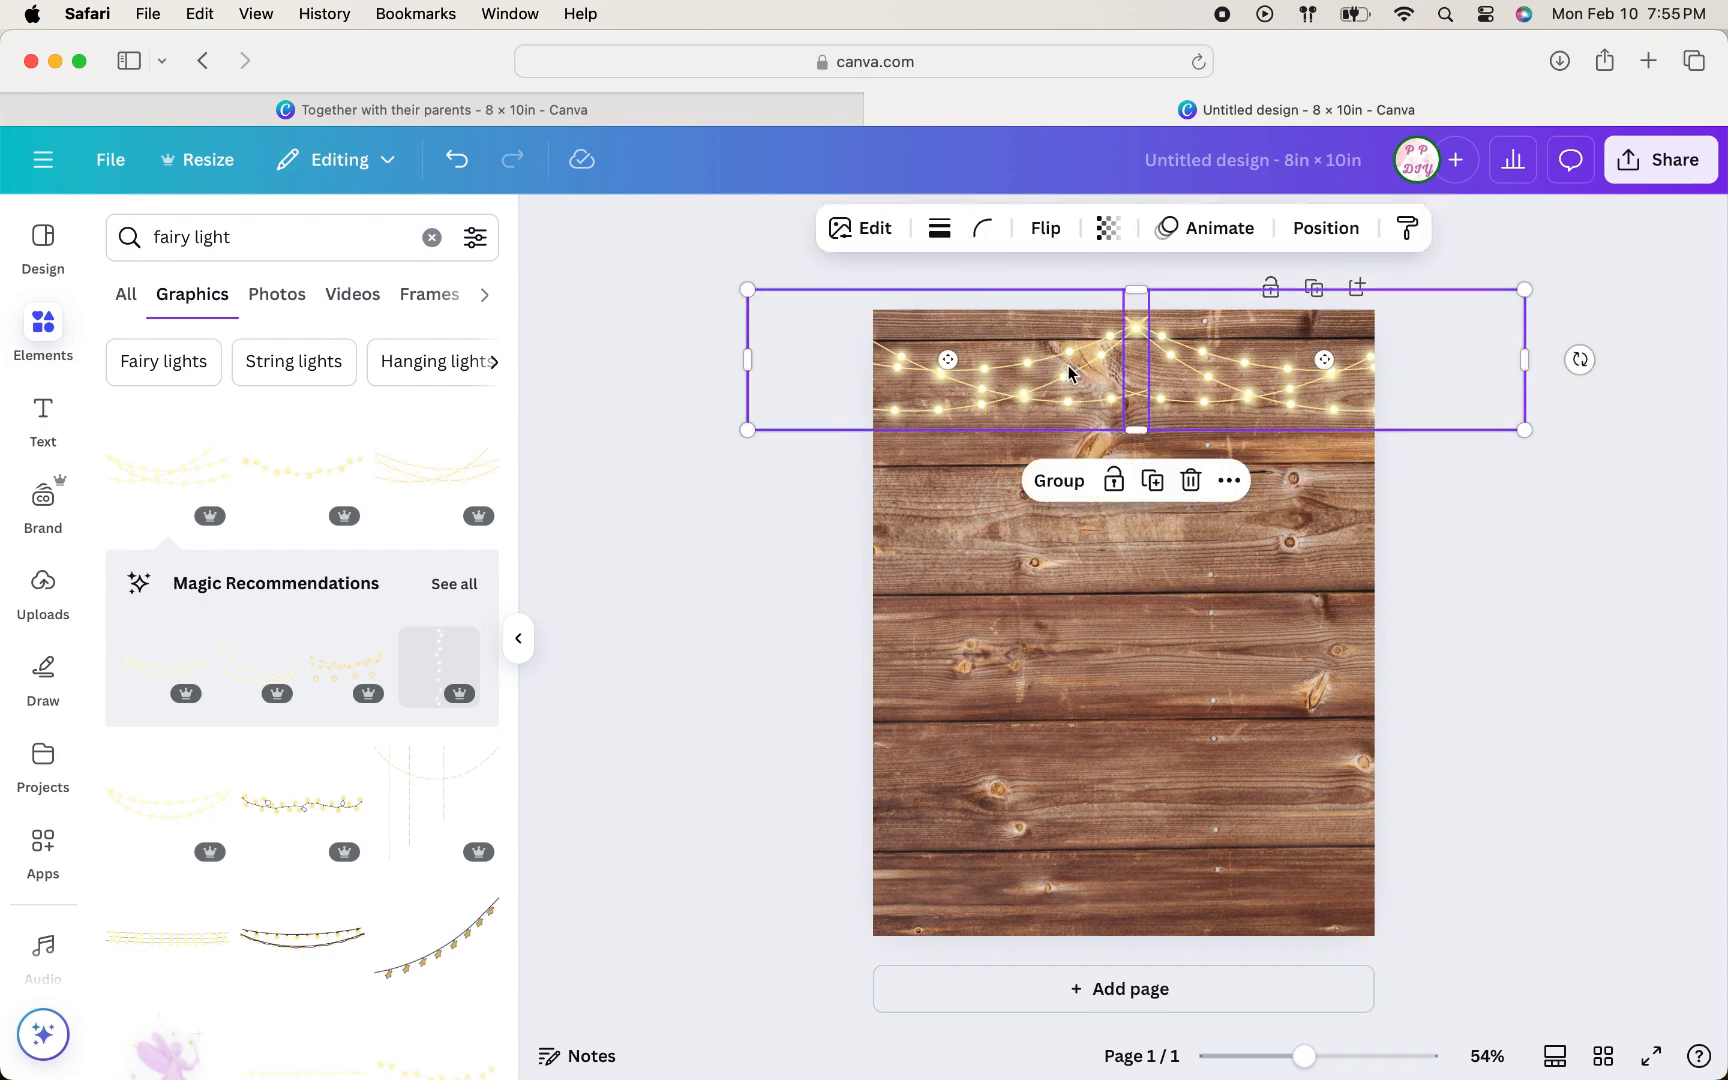
{"action": "left_click_drag", "start_coordinate": [1524, 428], "coordinate": [1694, 552]}
{"action": "left_click_drag", "start_coordinate": [1330, 430], "coordinate": [1235, 420]}
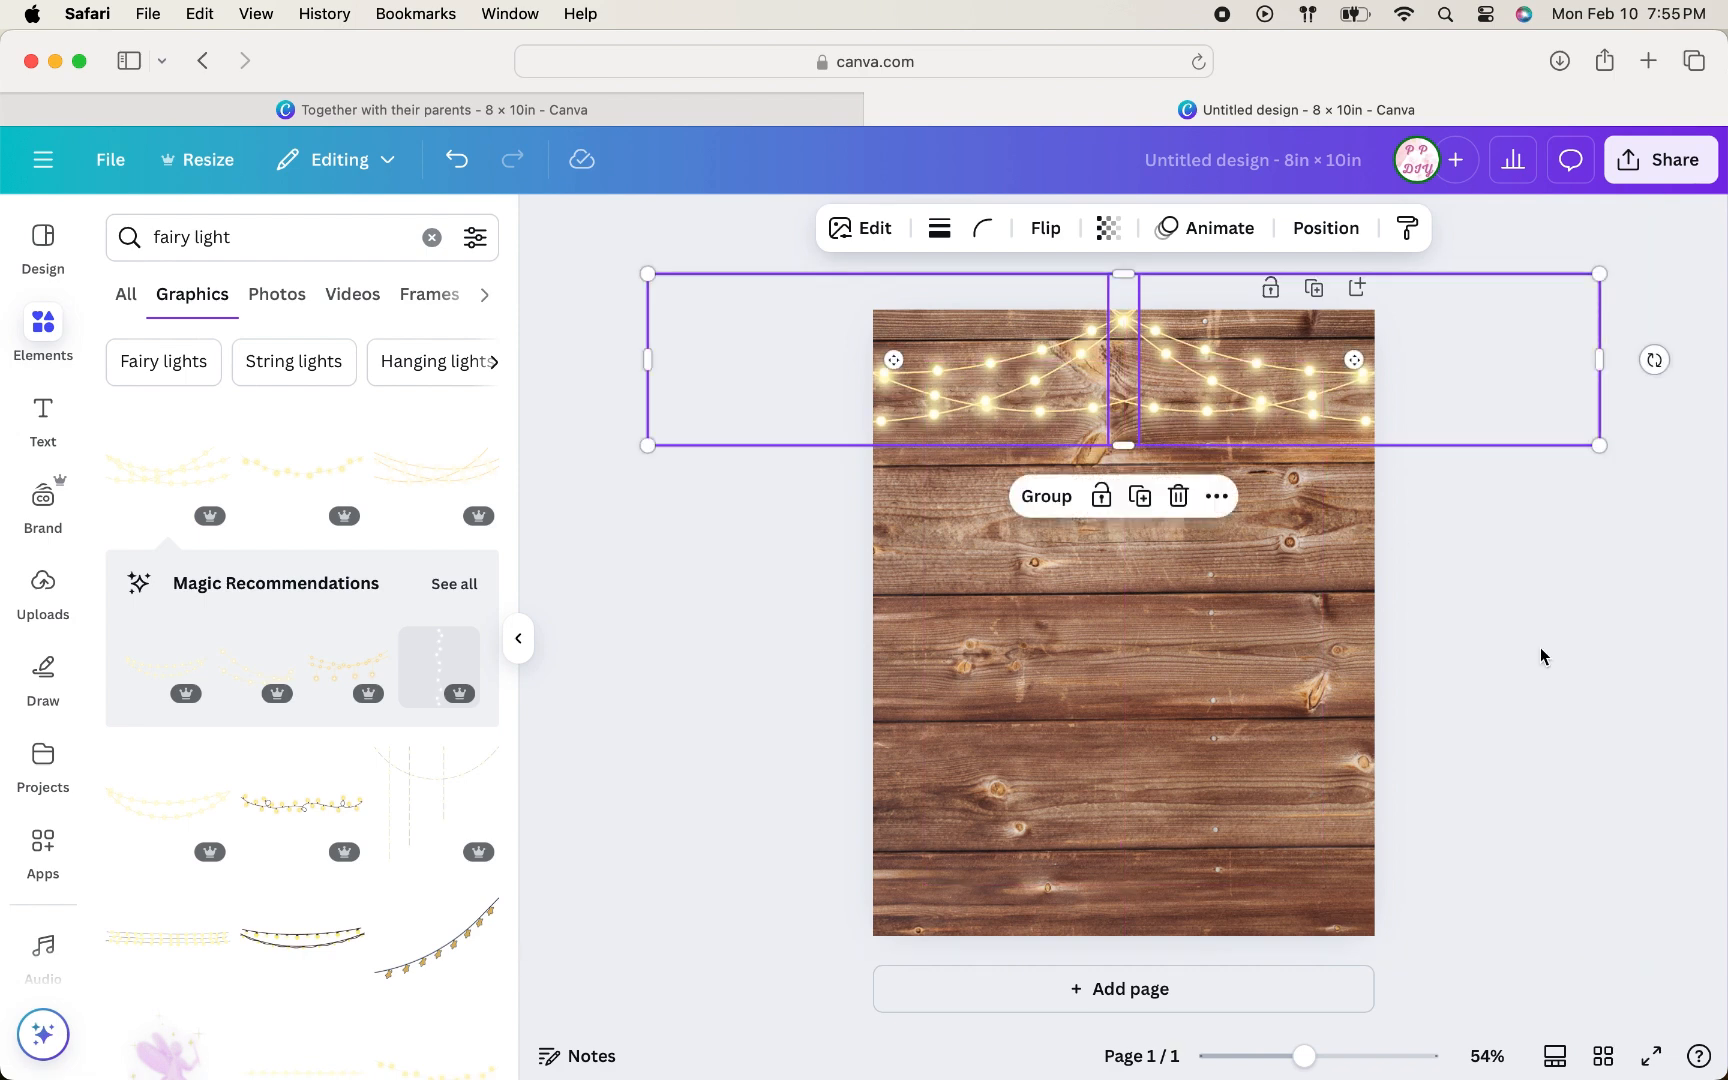
{"action": "left_click", "coordinate": [1584, 690]}
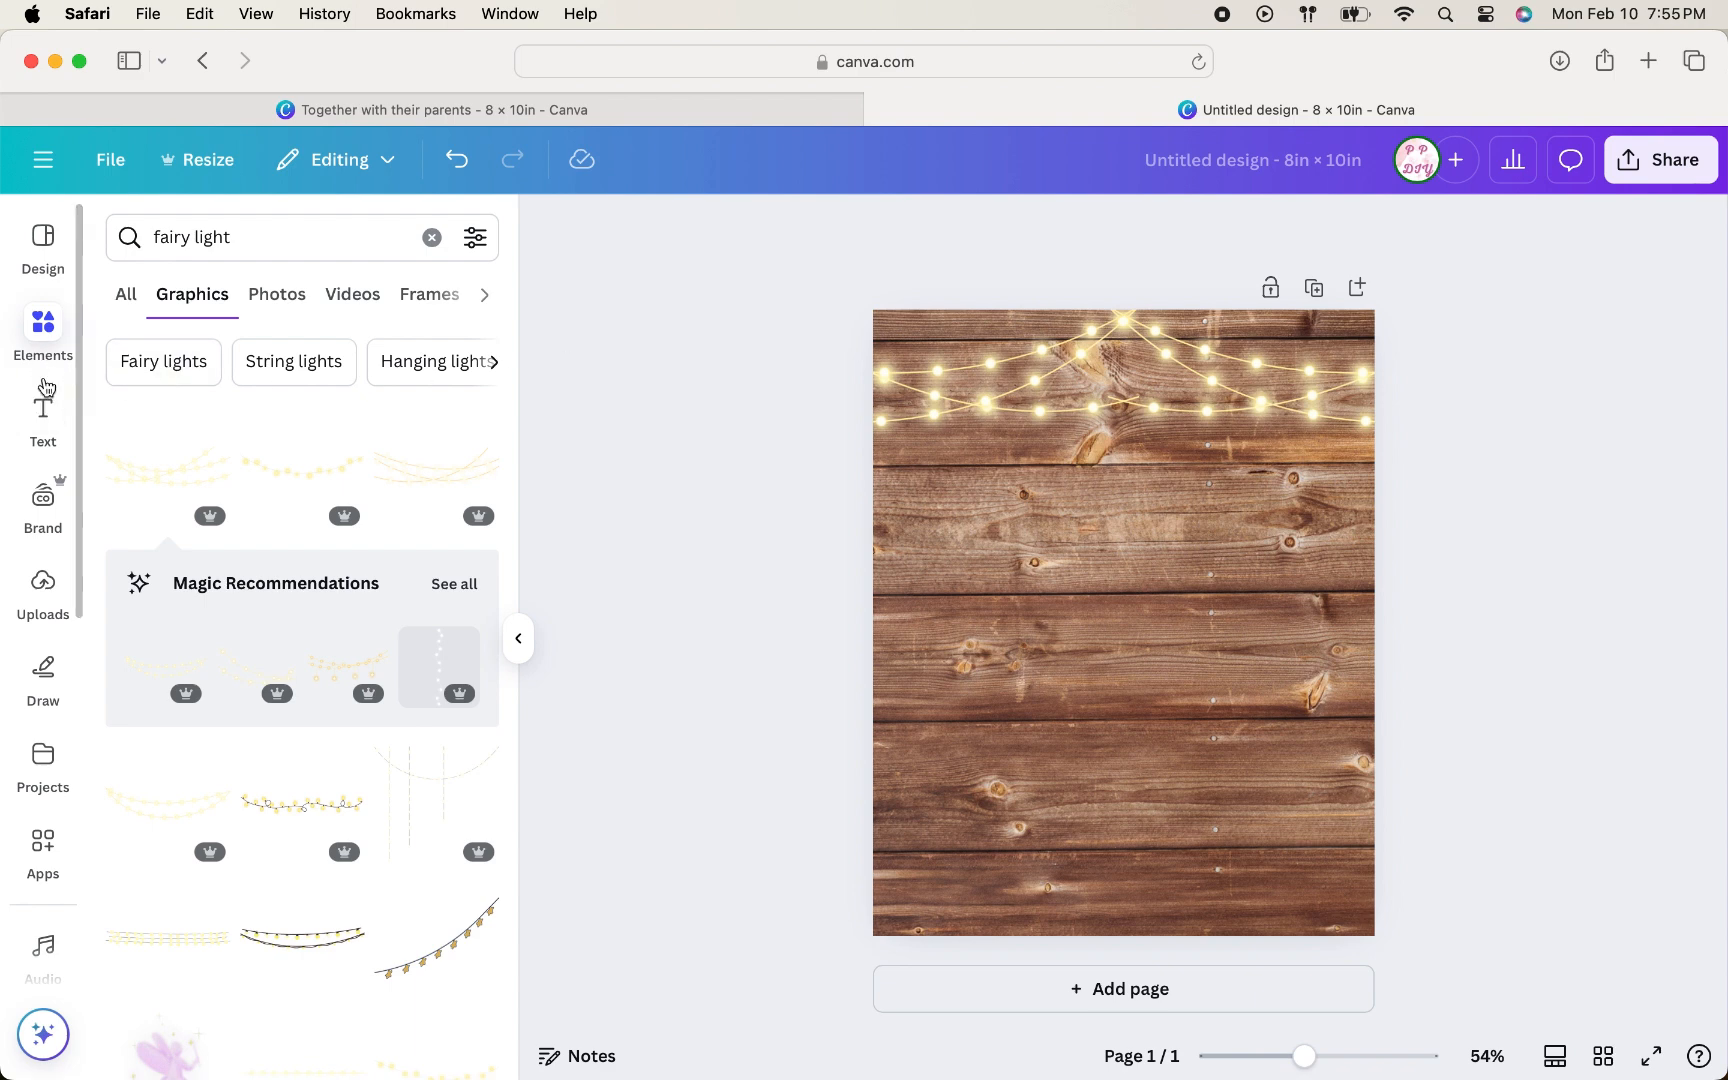
Step: Add a heading text box to the page reading "Together With Their Parents"
{"action": "left_click", "coordinate": [43, 418]}
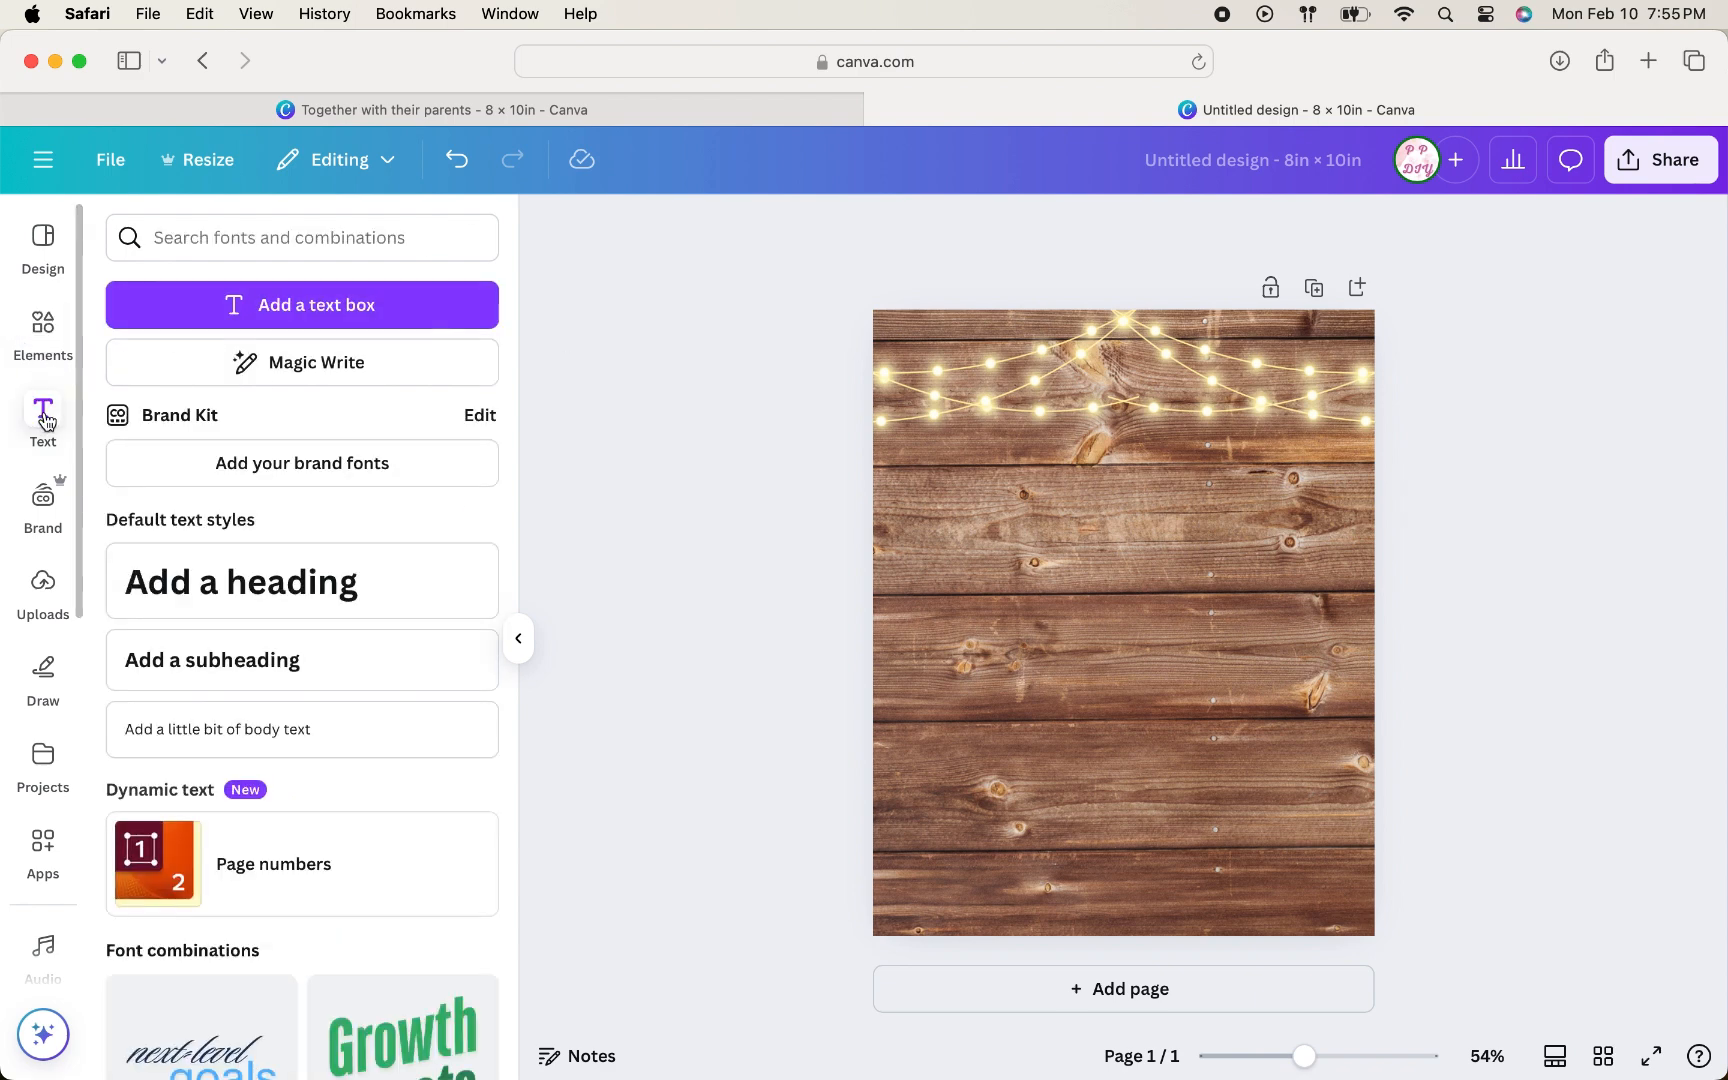
{"action": "left_click", "coordinate": [334, 590]}
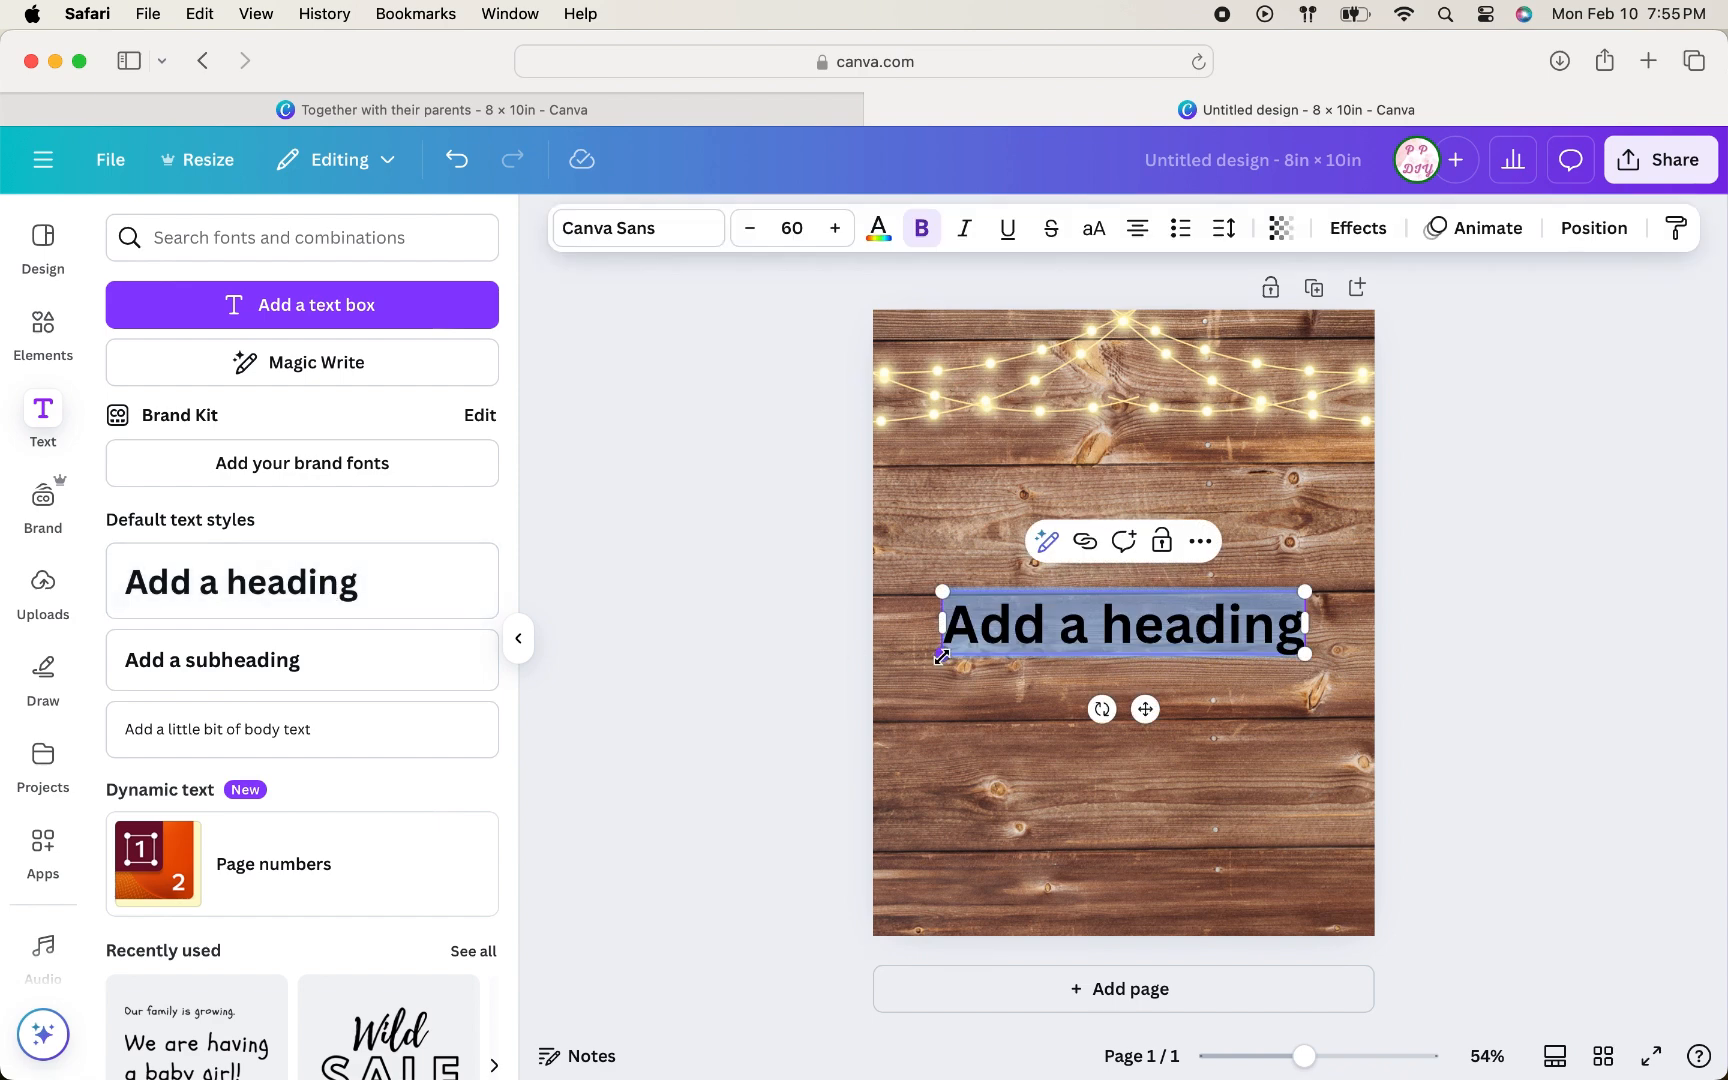
{"action": "type", "text": "Toget"}
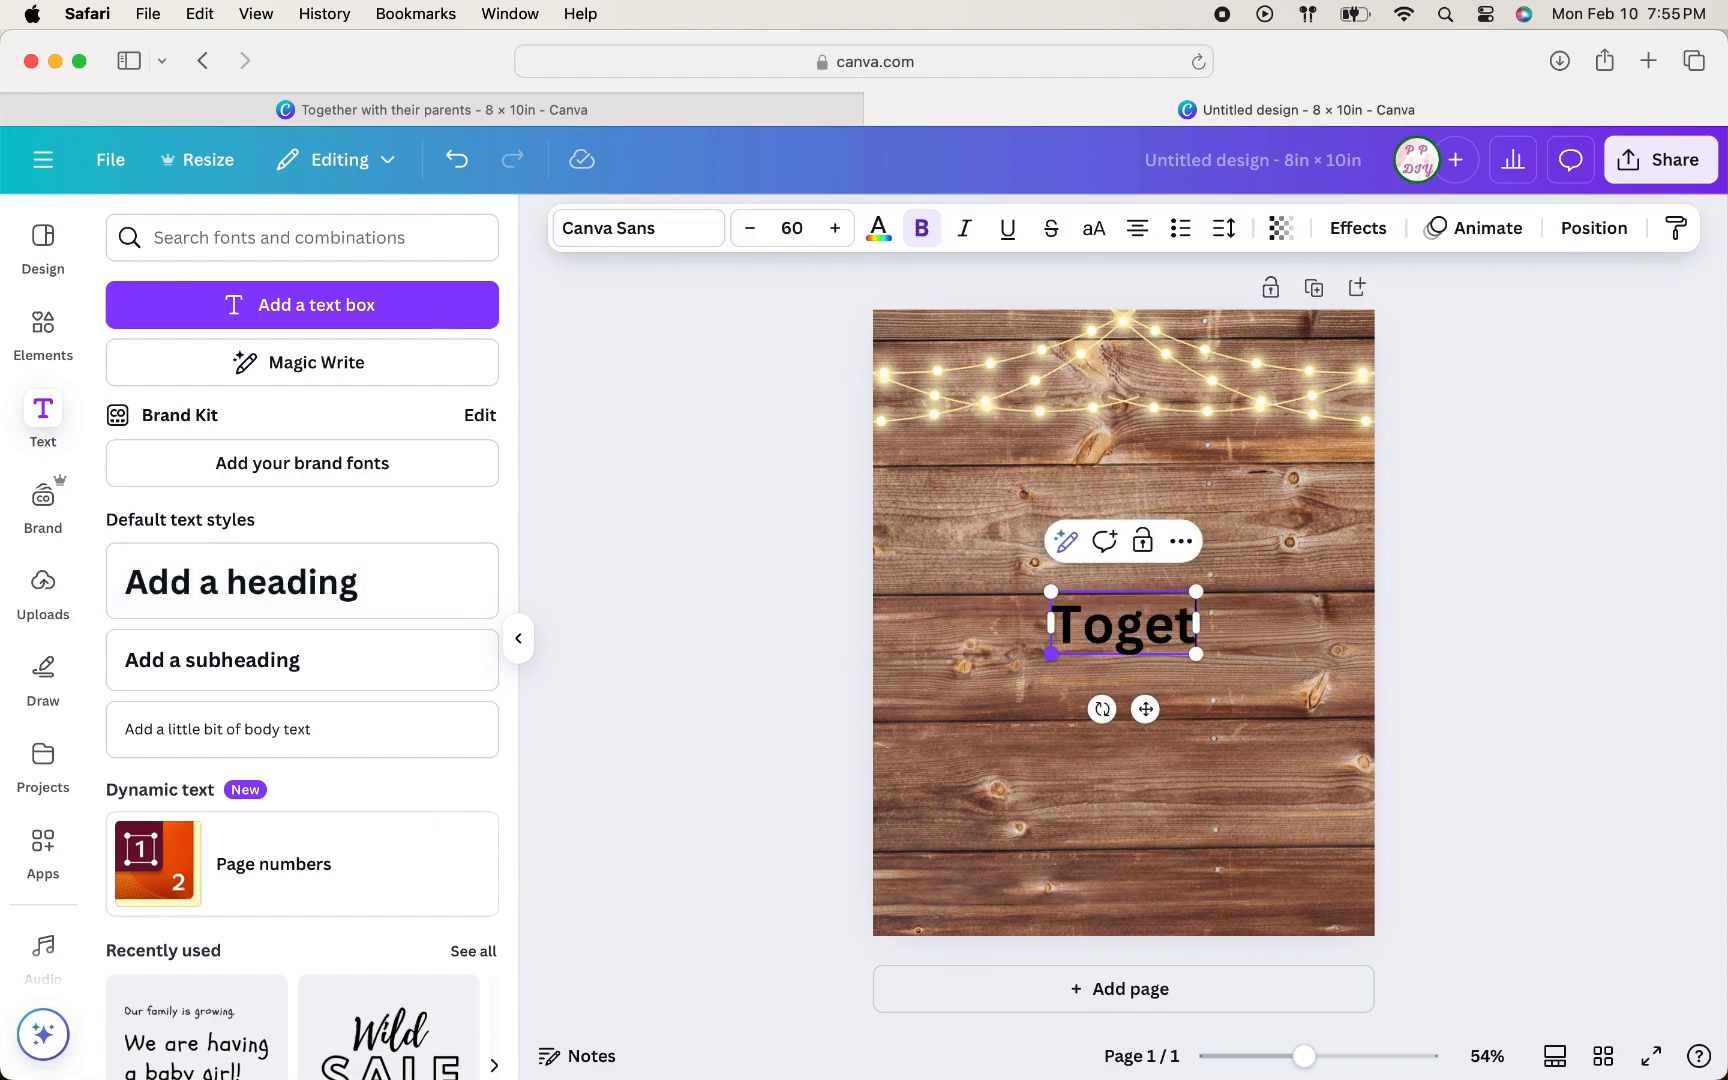
{"action": "type", "text": "her wi"}
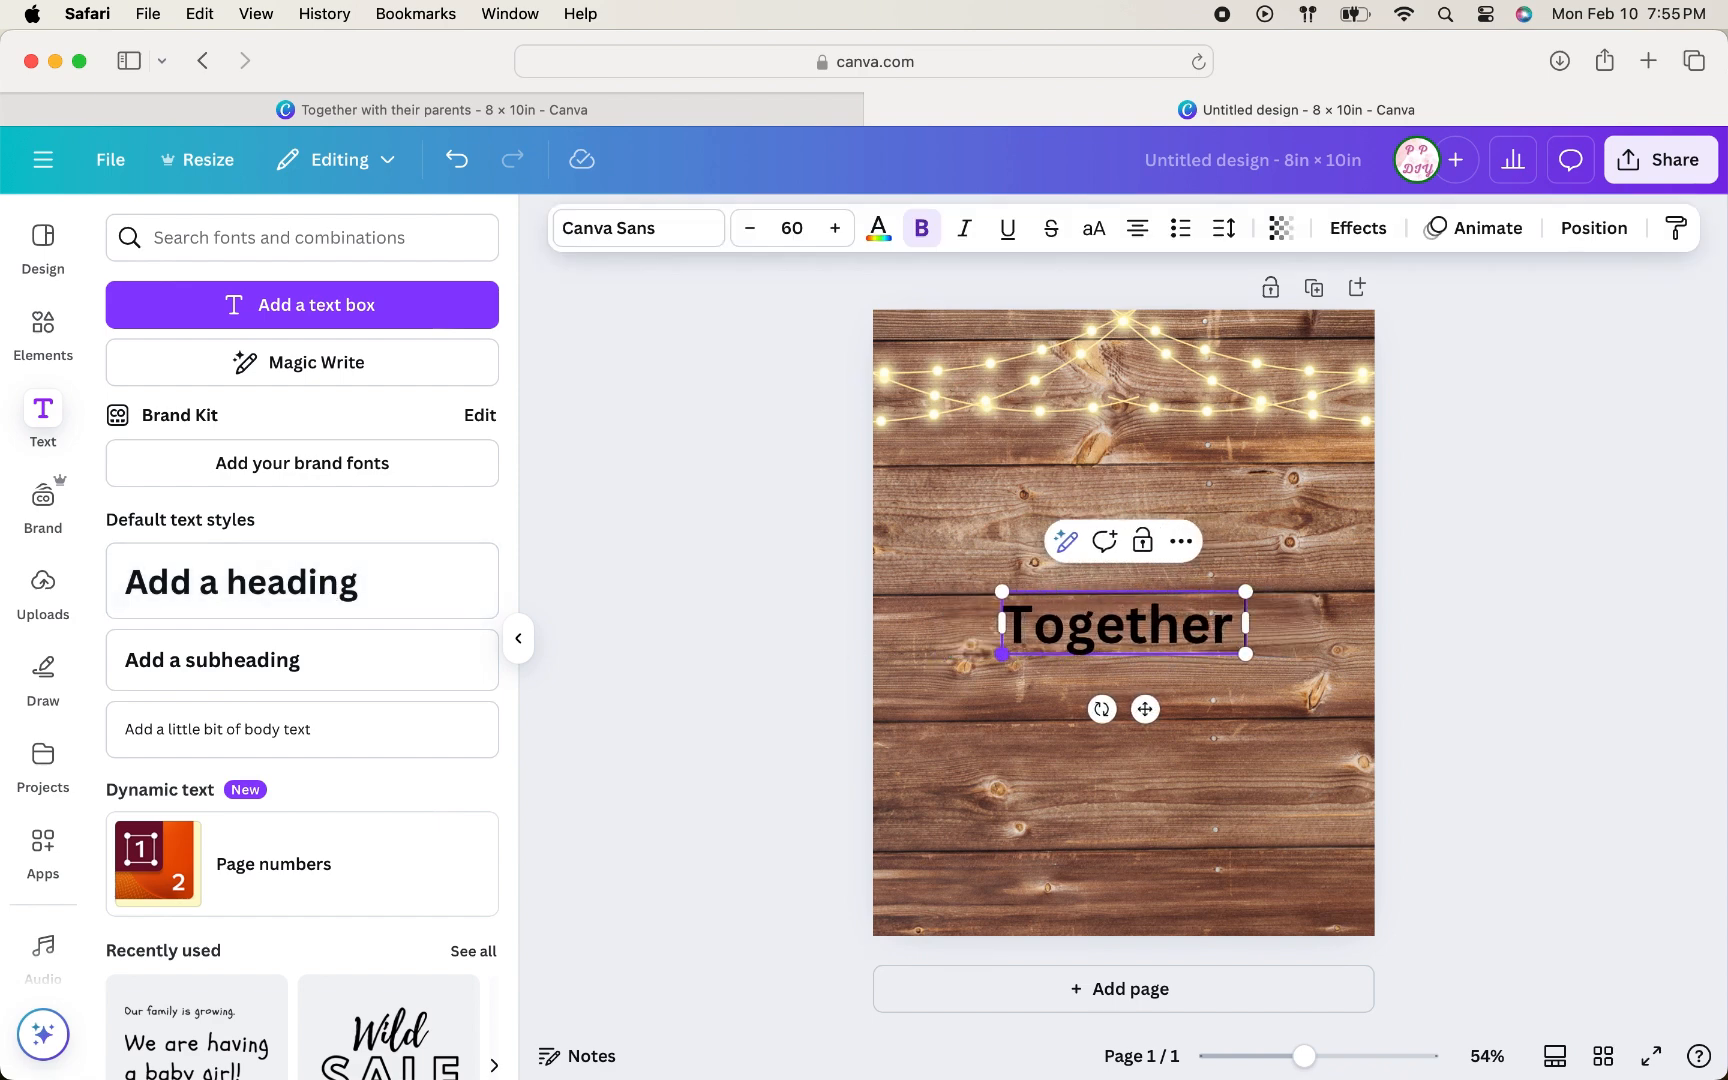
{"action": "key", "text": "BackSpace"}
{"action": "key", "text": "BackSpace"}
{"action": "key", "text": "BackSpace"}
{"action": "type", "text": "With"}
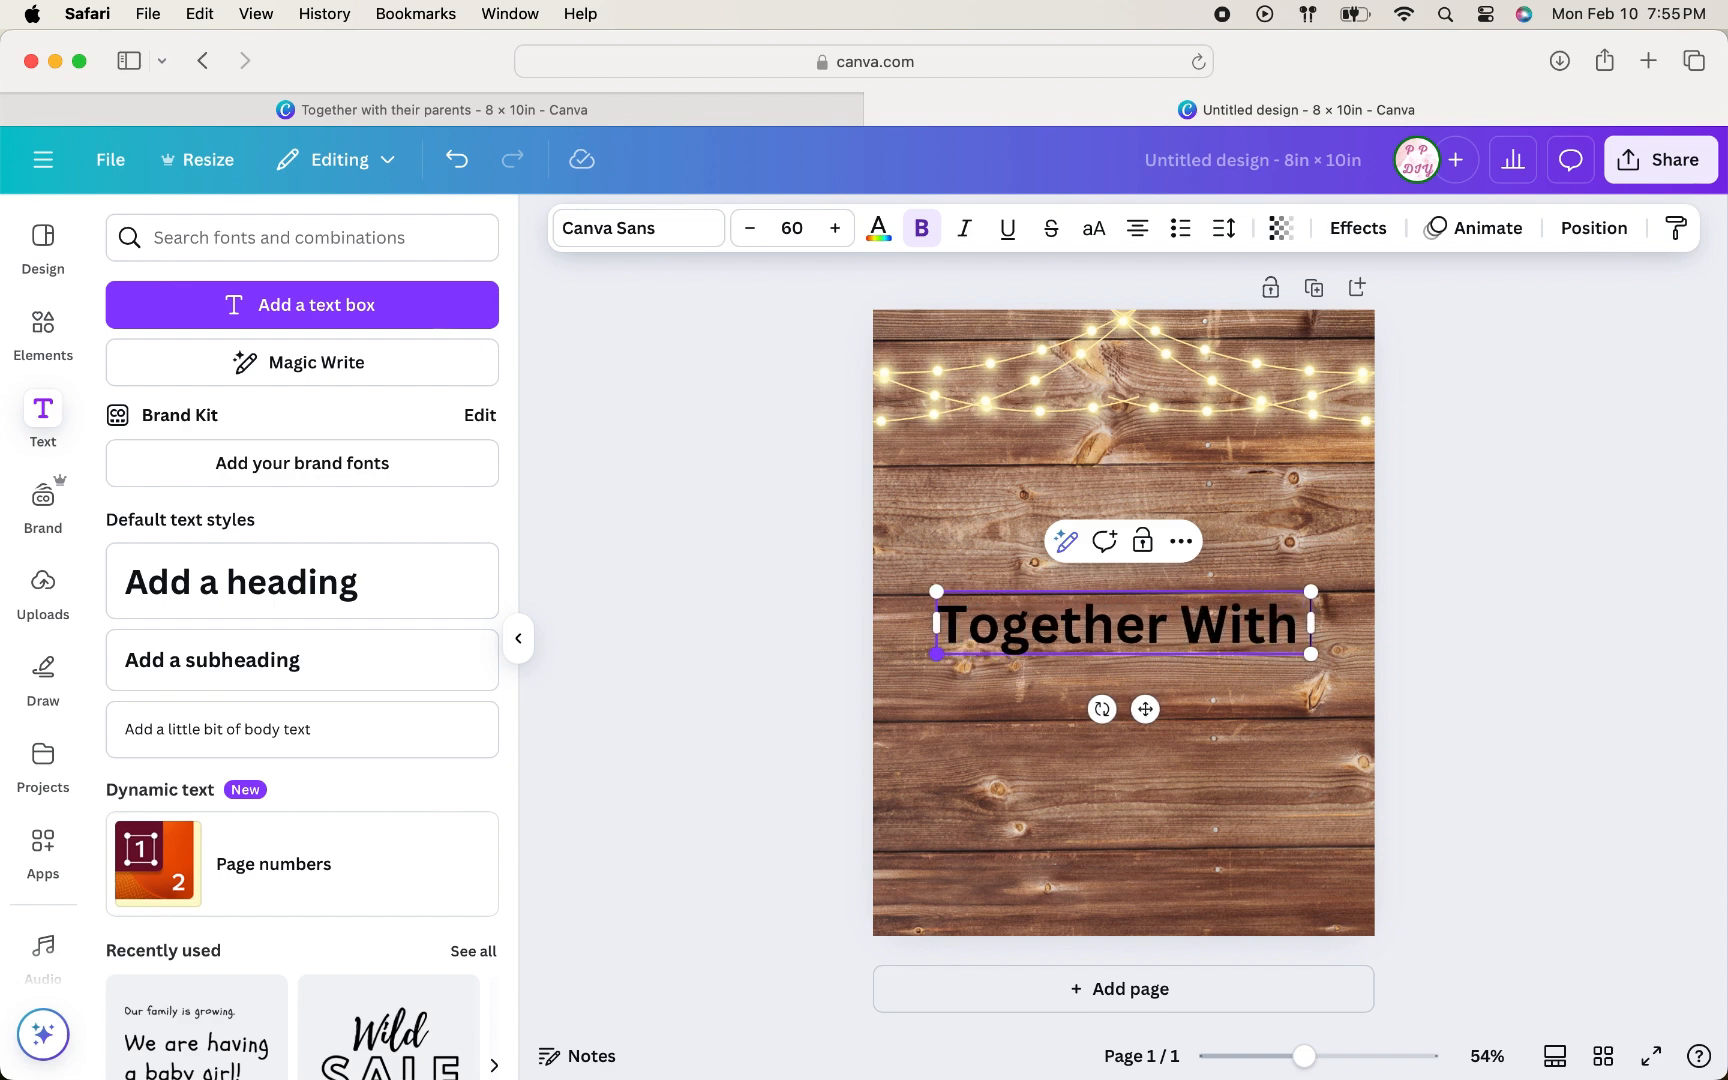
{"action": "type", "text": " Their Pa"}
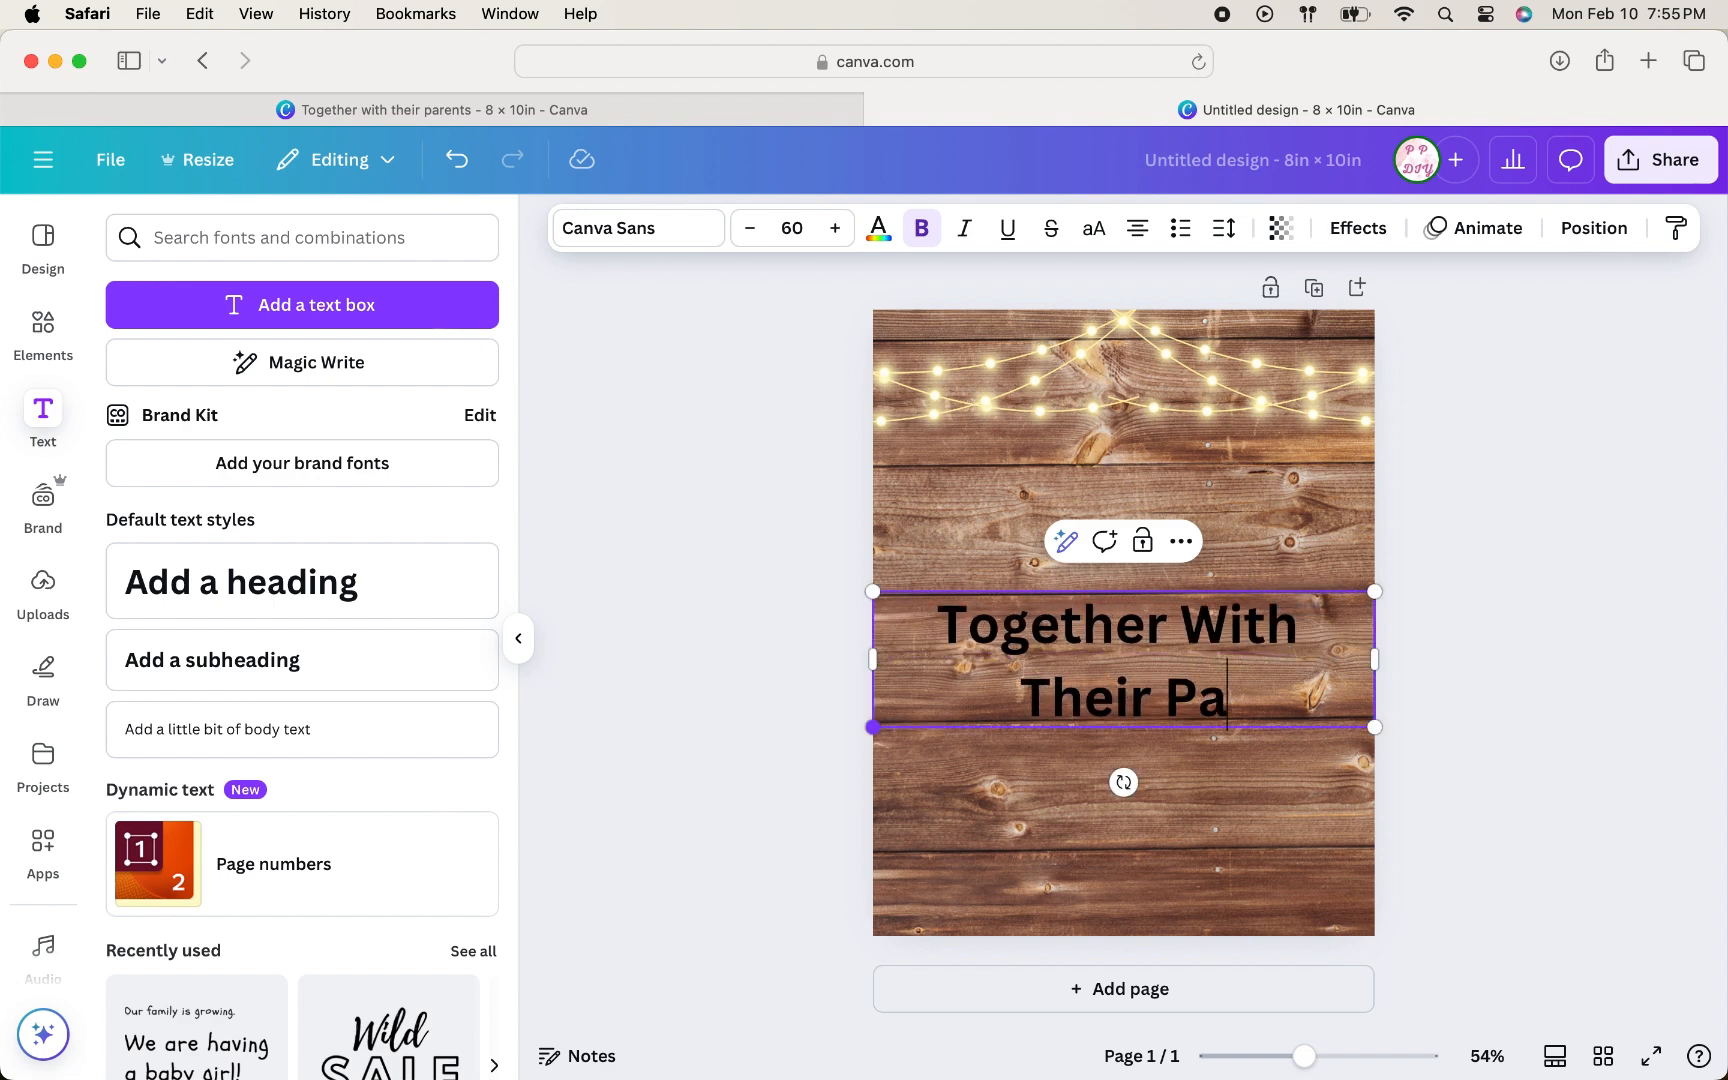
{"action": "type", "text": "rents"}
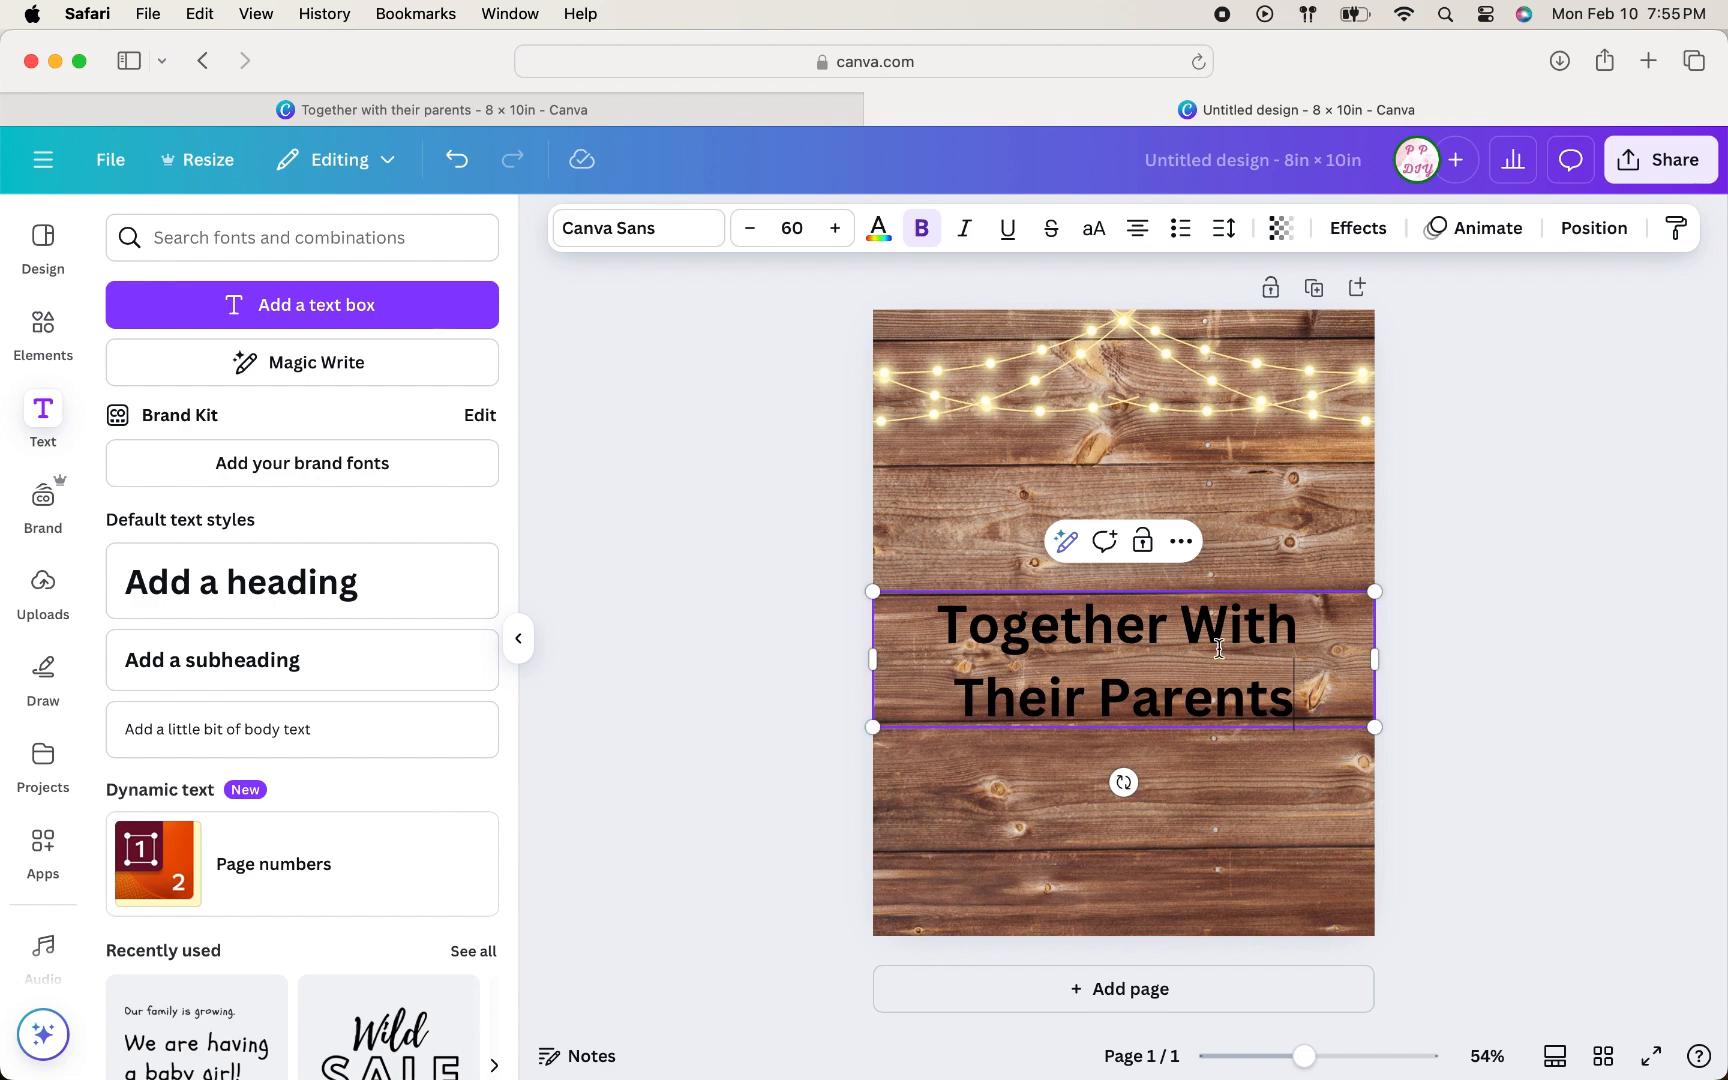
Step: Shrink the heading to font size 30 so it fits on one line and centre it below the fairy lights
{"action": "left_click_drag", "start_coordinate": [1376, 593], "coordinate": [1274, 698]}
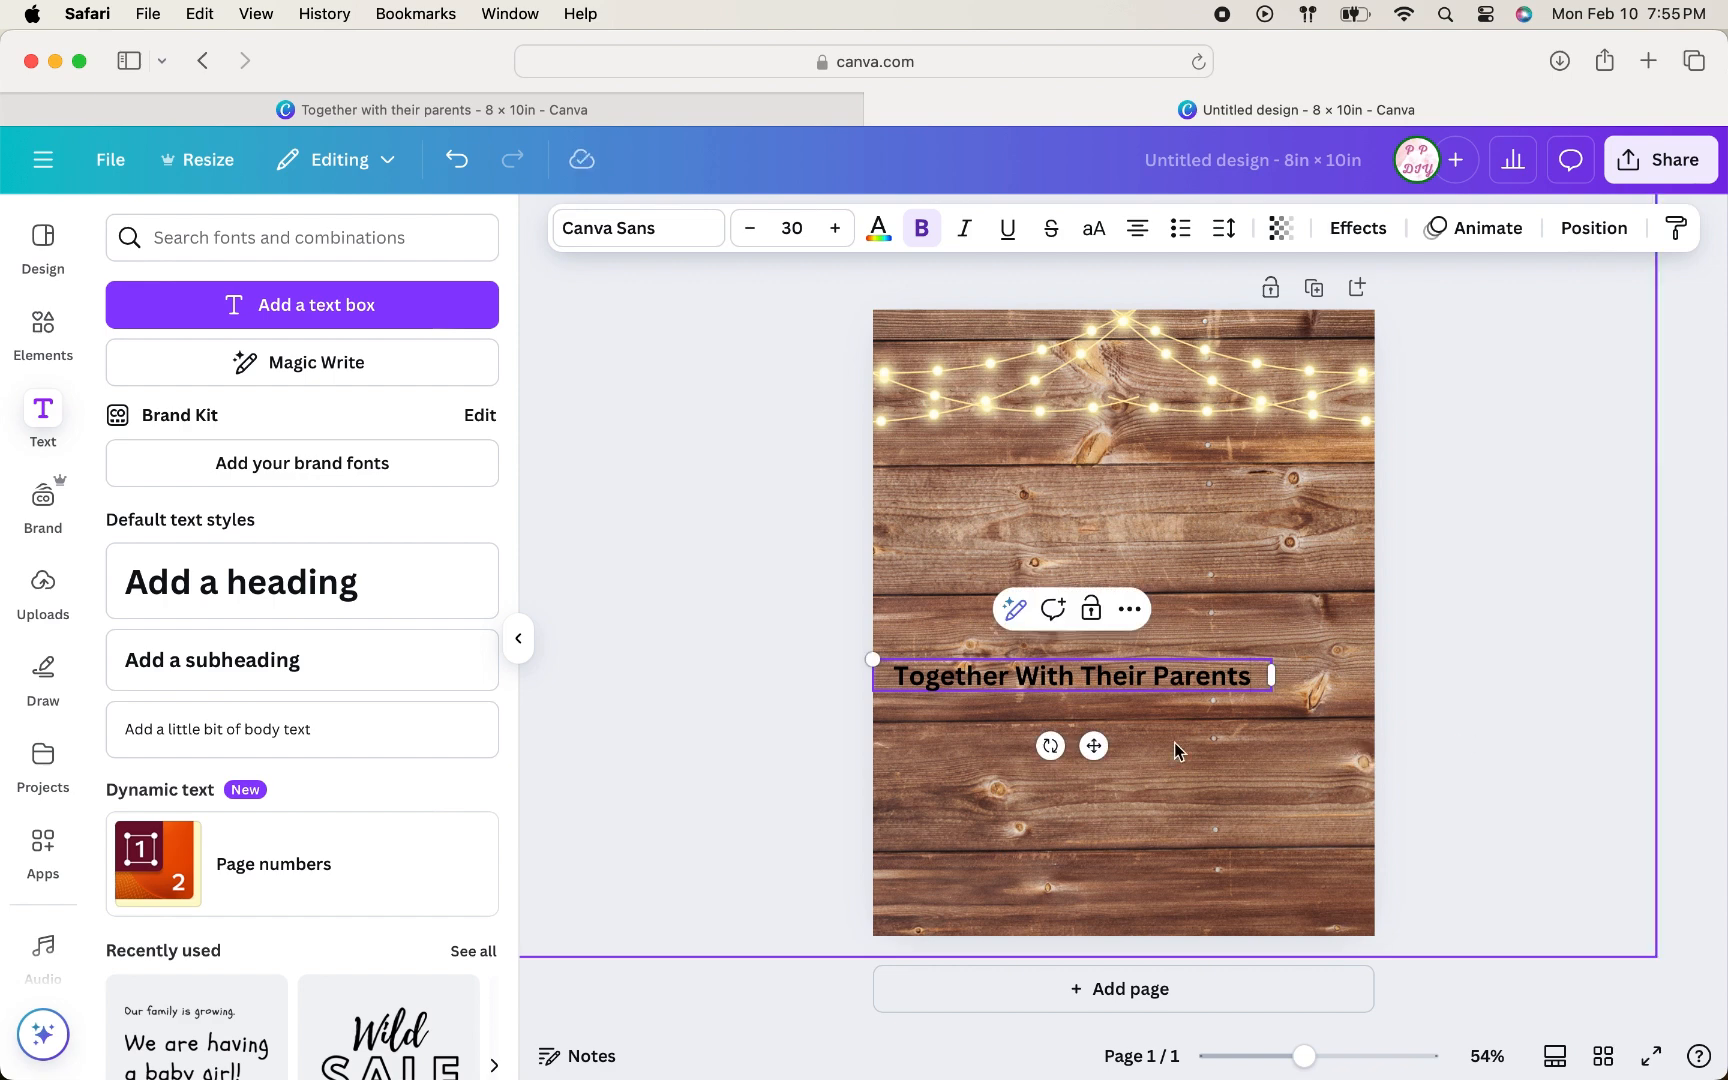
{"action": "left_click_drag", "start_coordinate": [1094, 746], "coordinate": [1150, 563]}
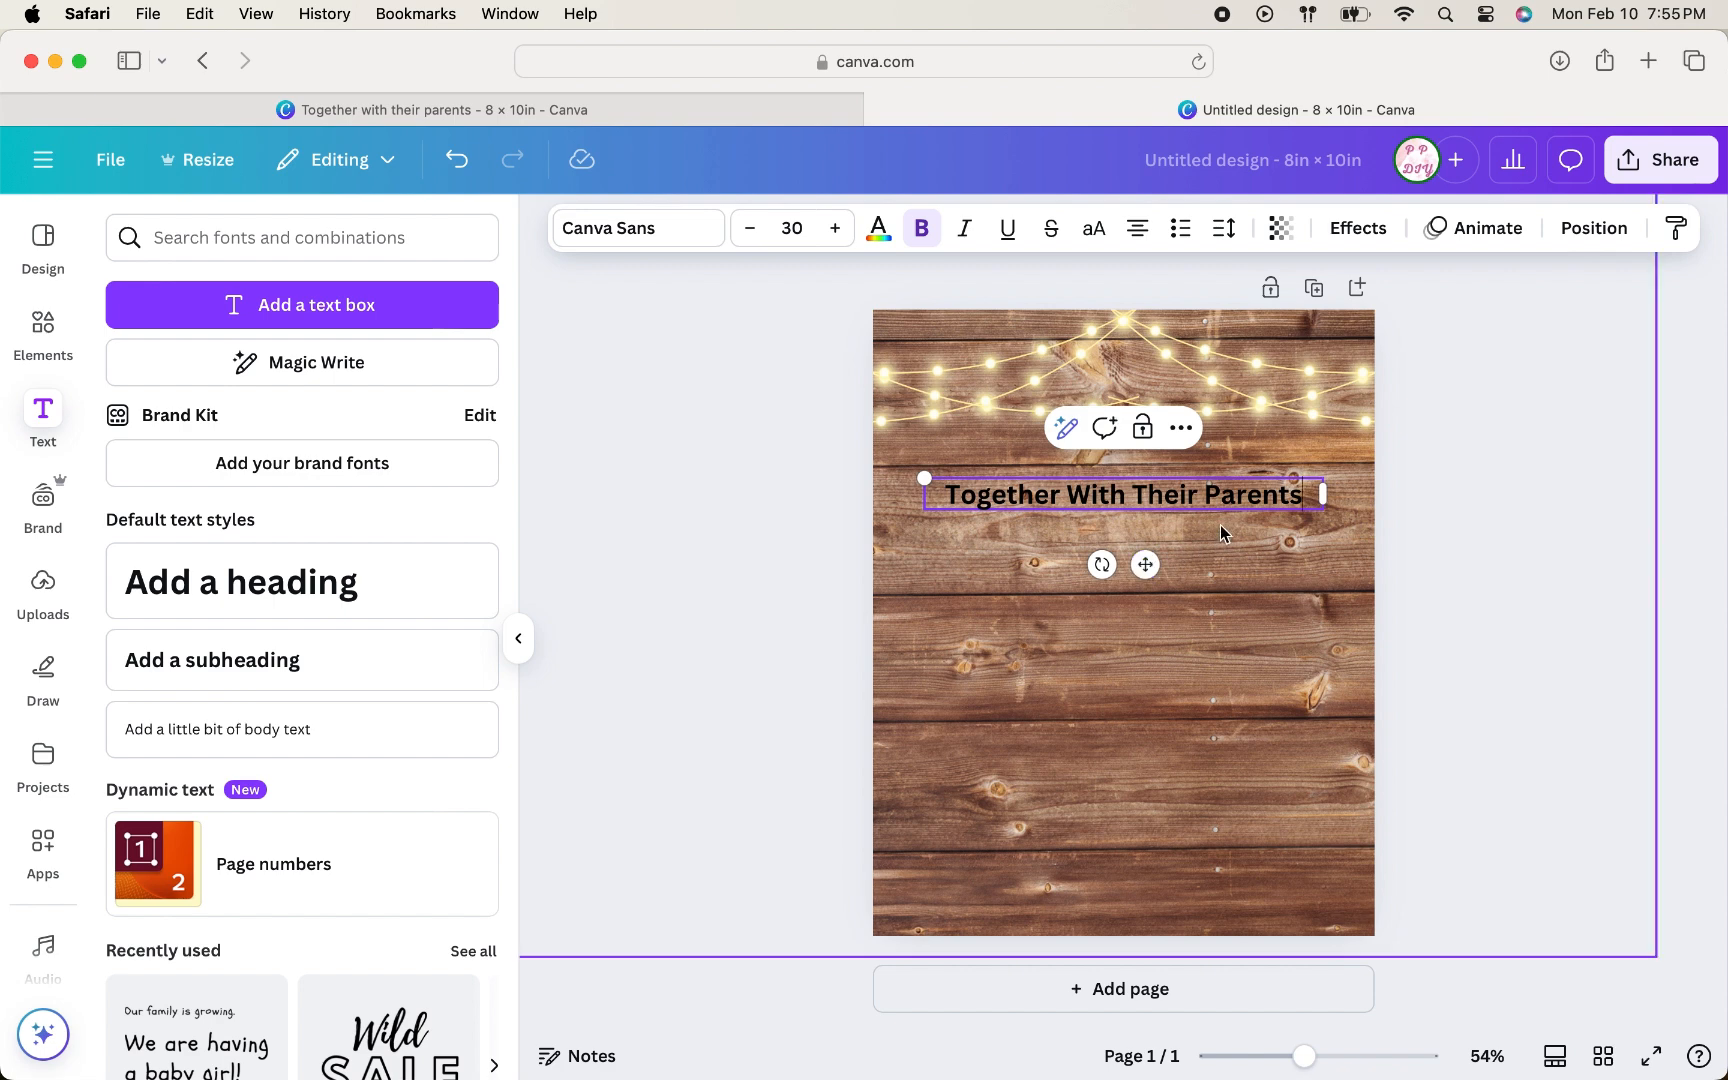
Step: Shift both fairy light graphics slightly upward together and raise the heading to sit just beneath them
{"action": "left_click", "coordinate": [1246, 406]}
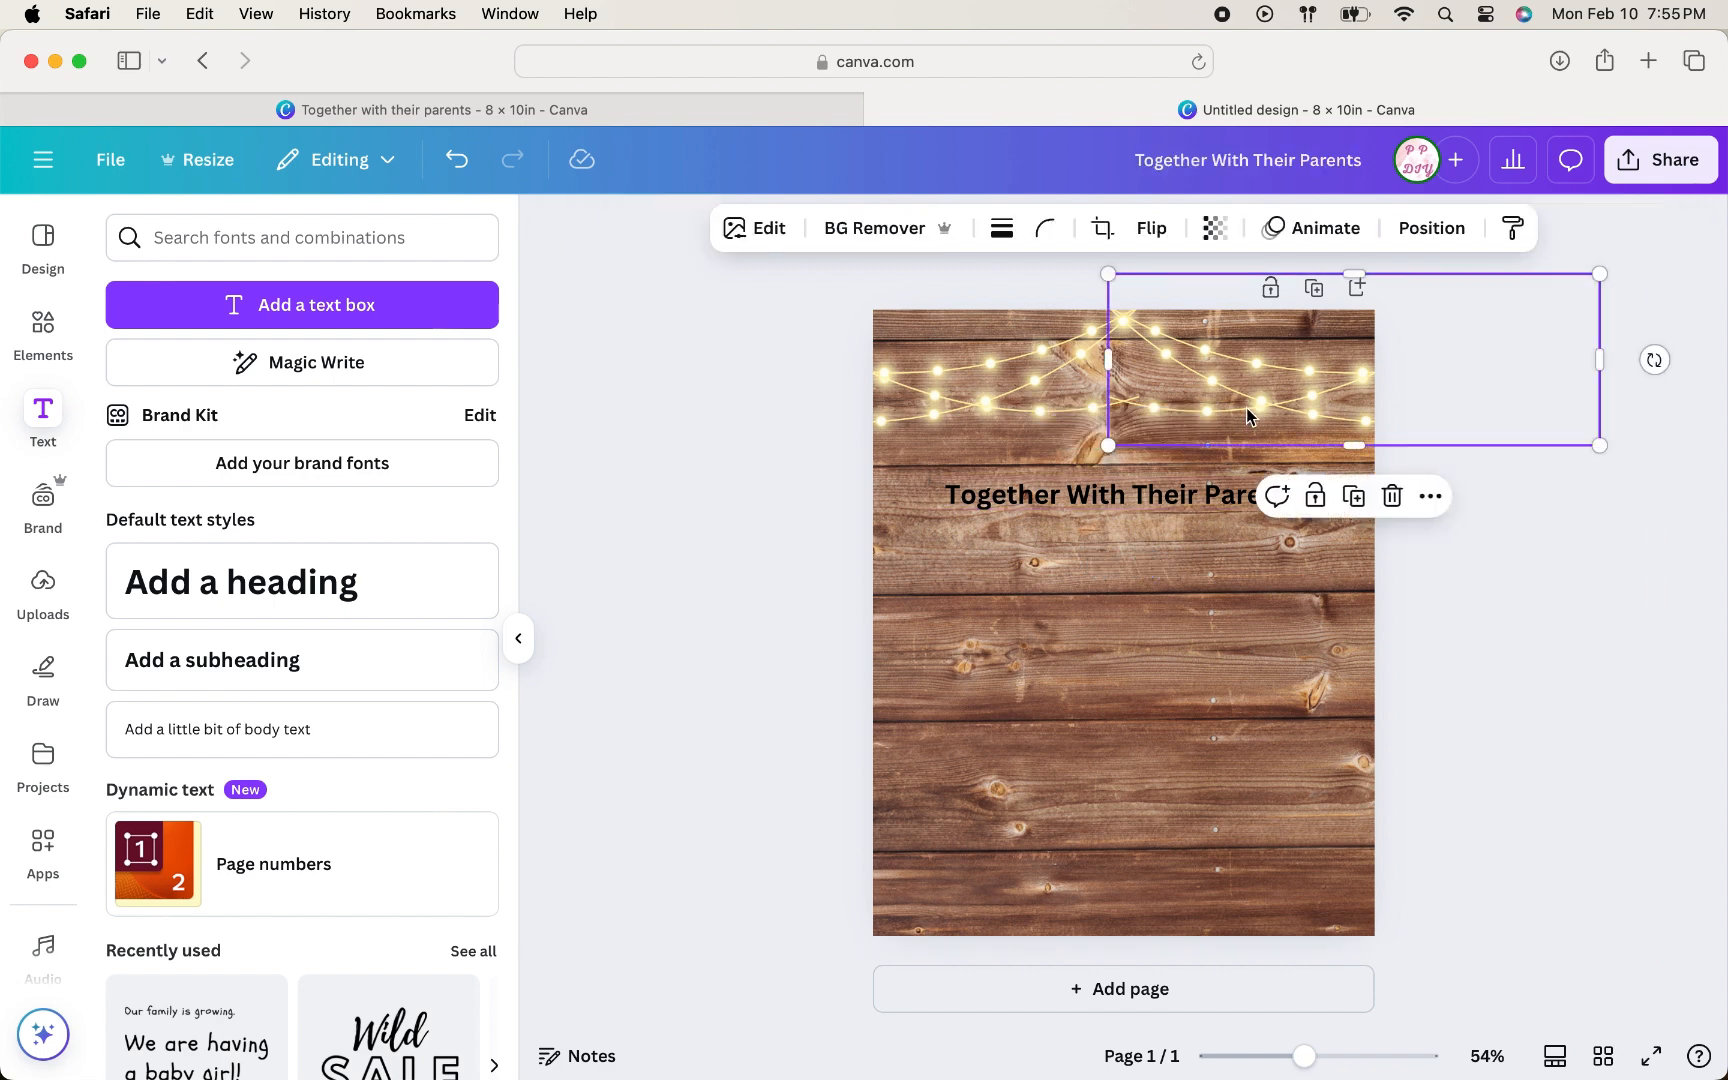
{"action": "left_click", "coordinate": [1010, 401], "text": "shift"}
{"action": "left_click_drag", "start_coordinate": [1010, 401], "coordinate": [1007, 383]}
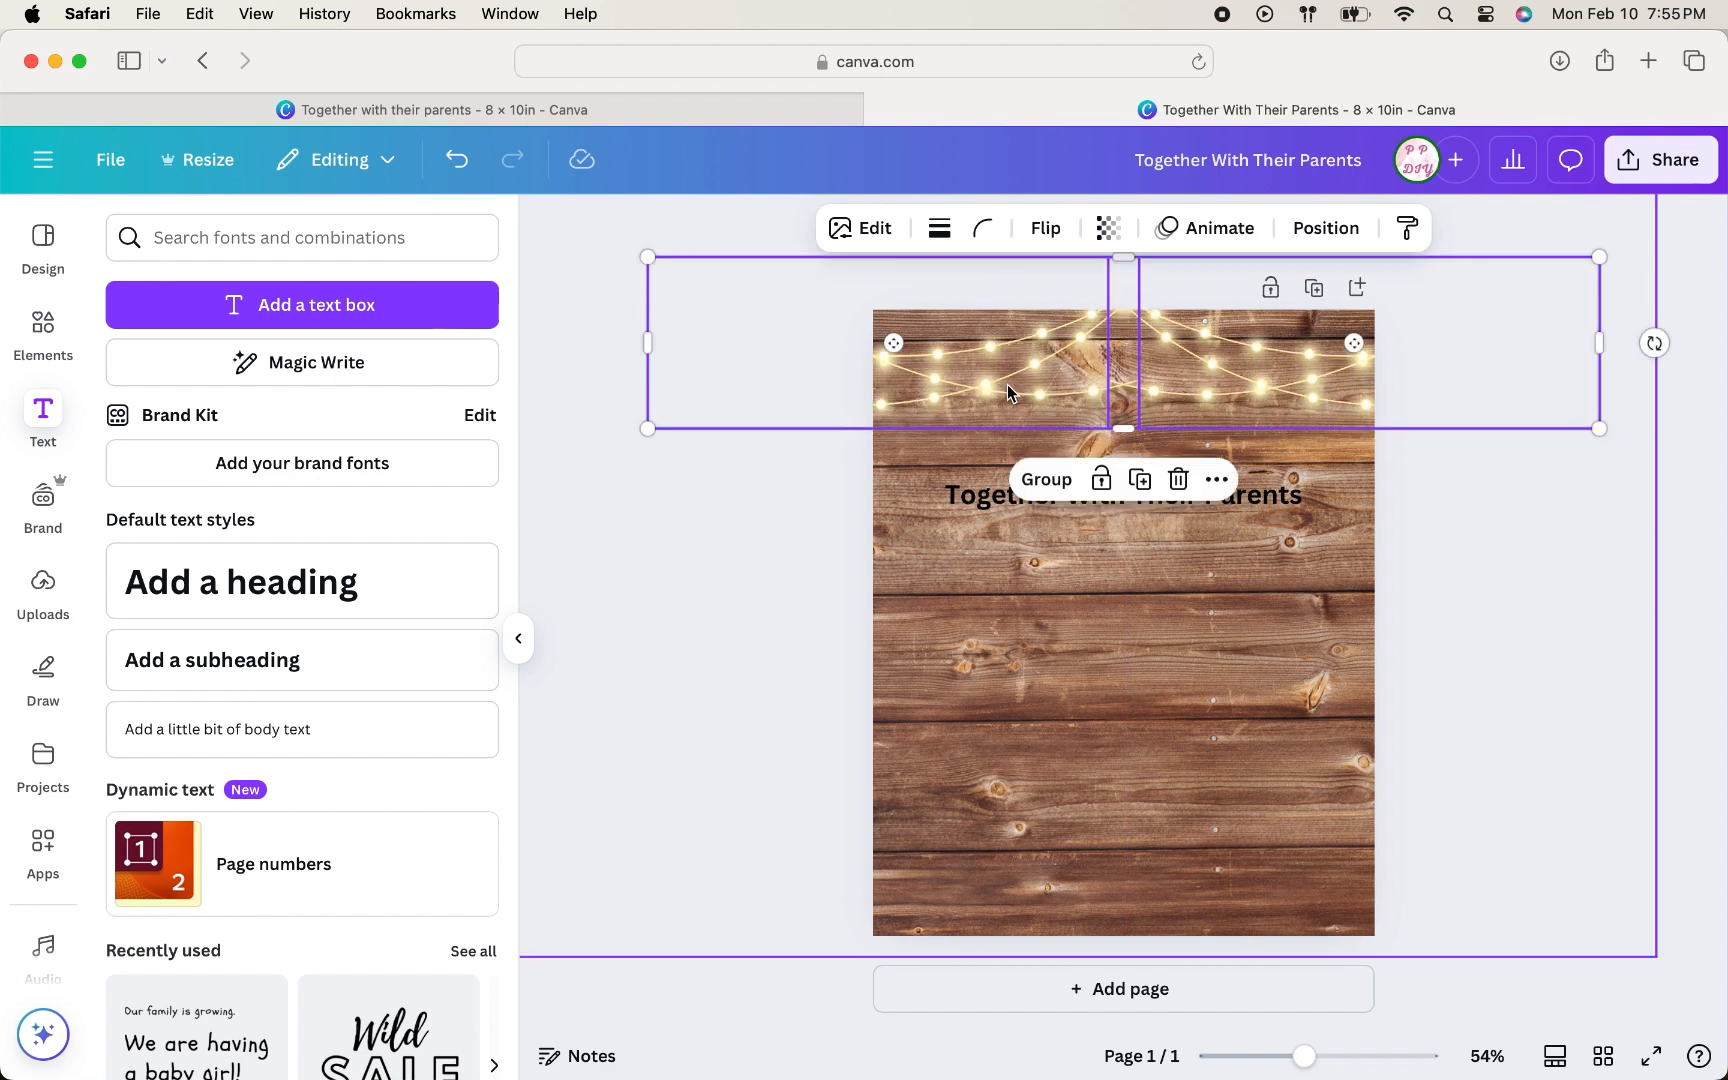
{"action": "left_click", "coordinate": [1145, 578]}
{"action": "left_click", "coordinate": [1145, 496]}
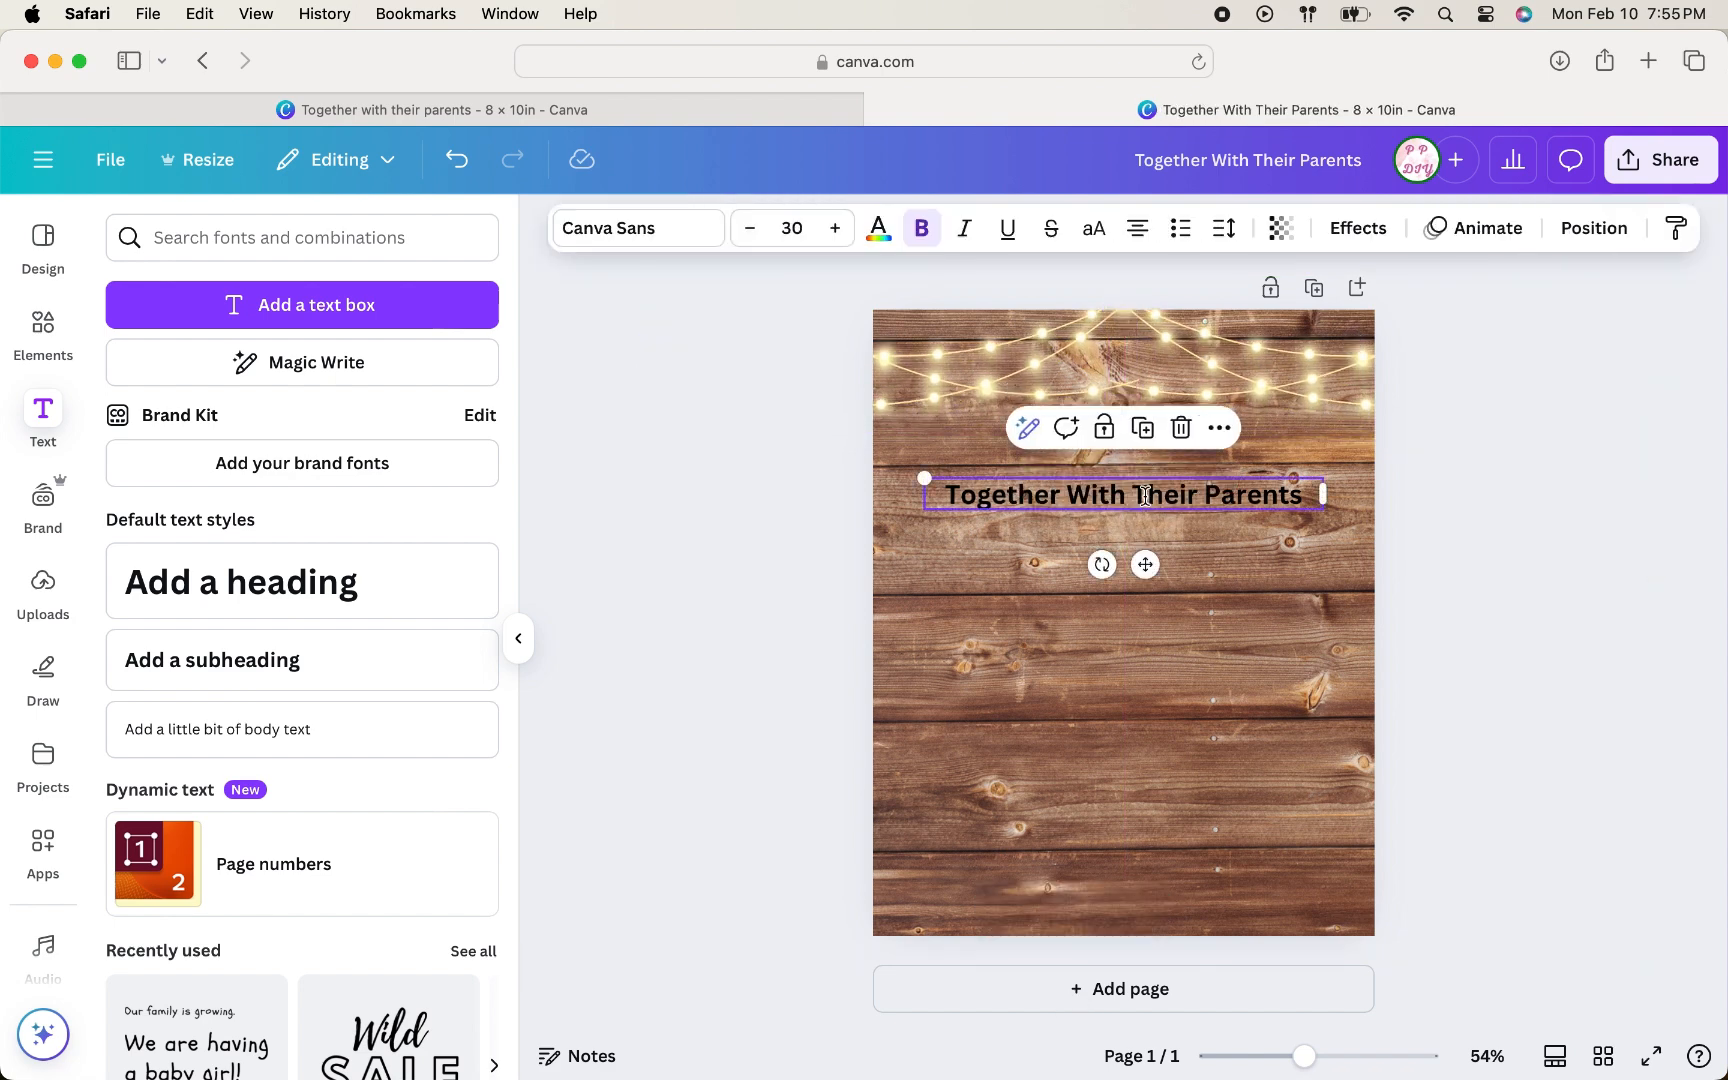
{"action": "left_click_drag", "start_coordinate": [1142, 563], "coordinate": [1143, 508]}
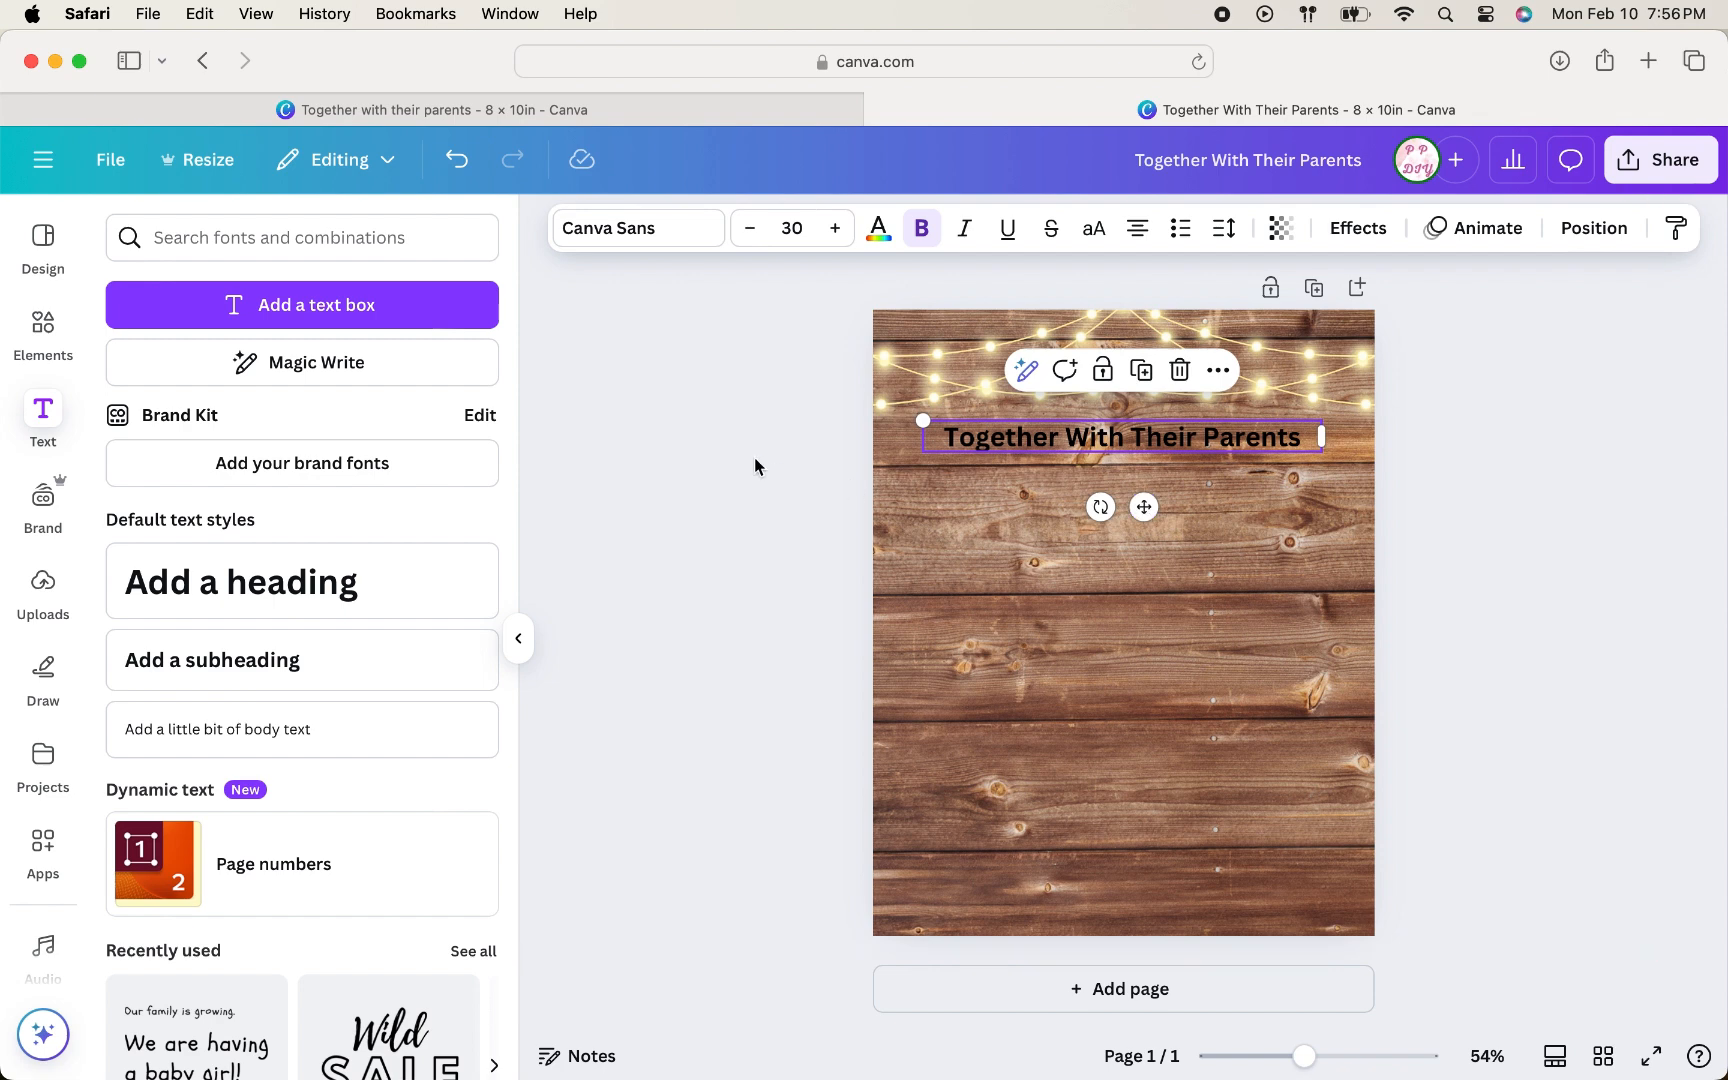
Step: Try the Horizon font on the "Together With Their Parents" heading
{"action": "left_click", "coordinate": [679, 228]}
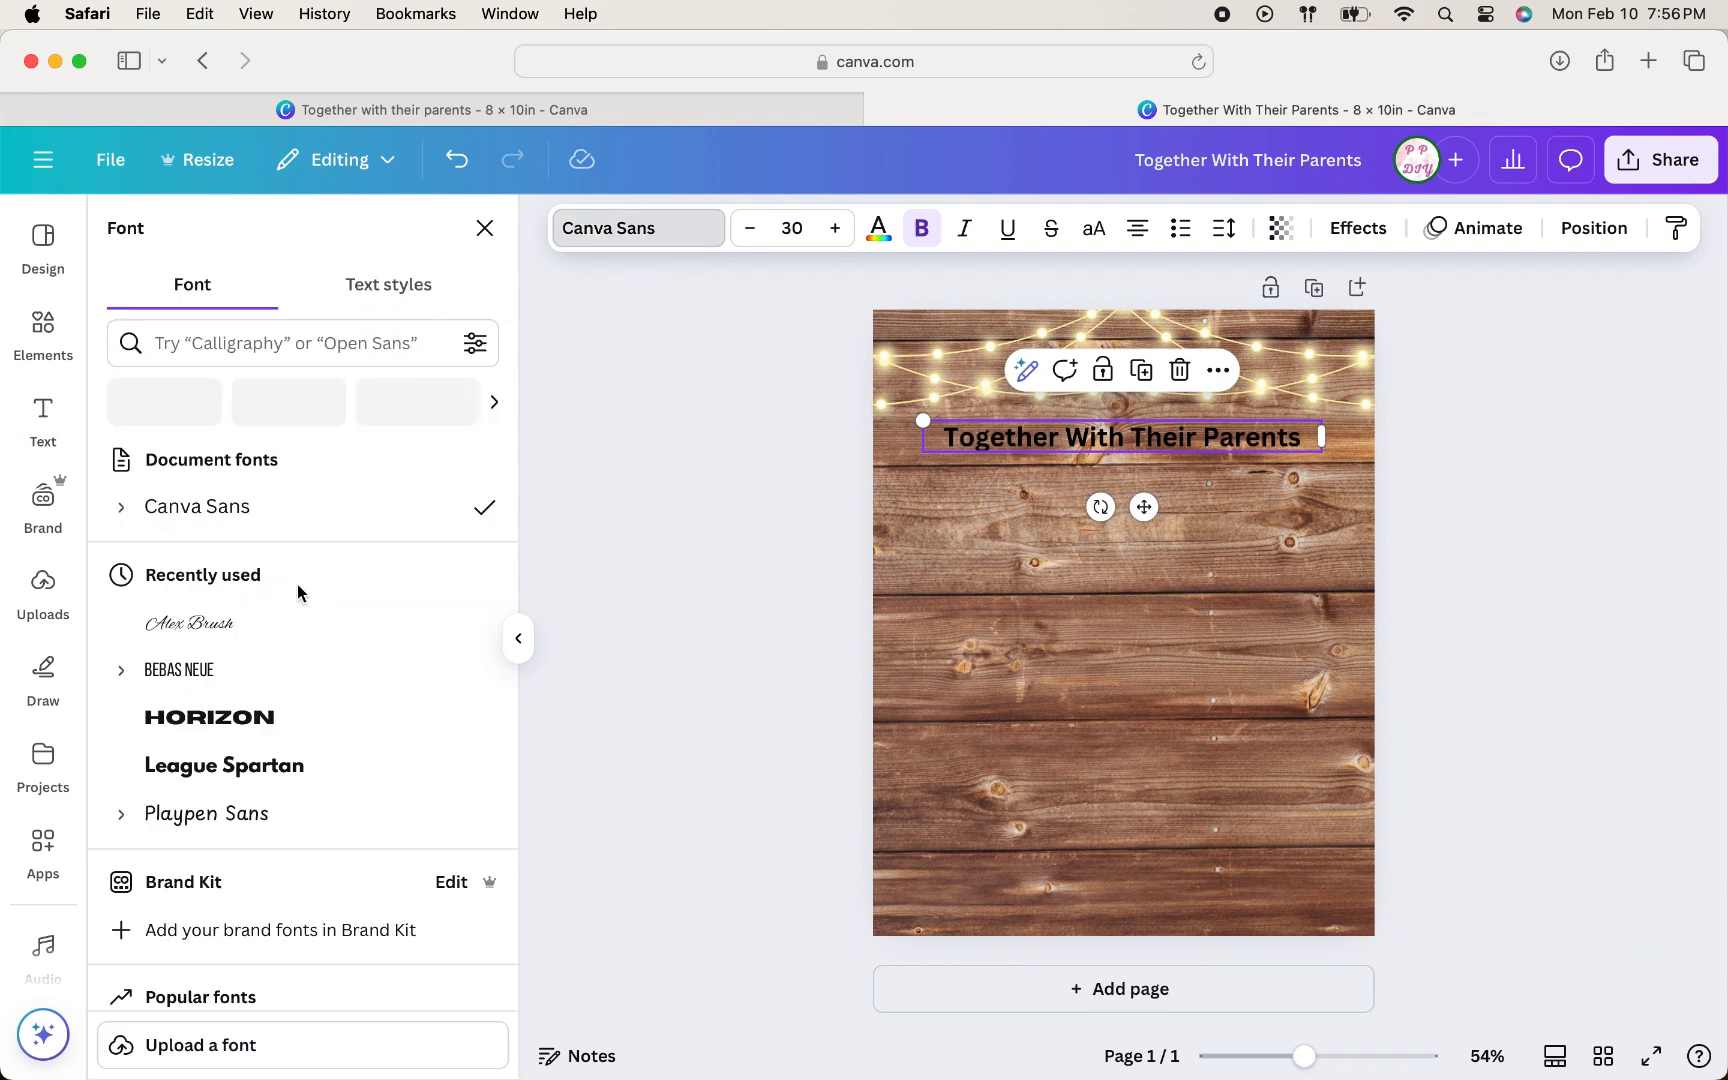
{"action": "scroll", "coordinate": [277, 643], "scroll_direction": "down", "scroll_amount": 4}
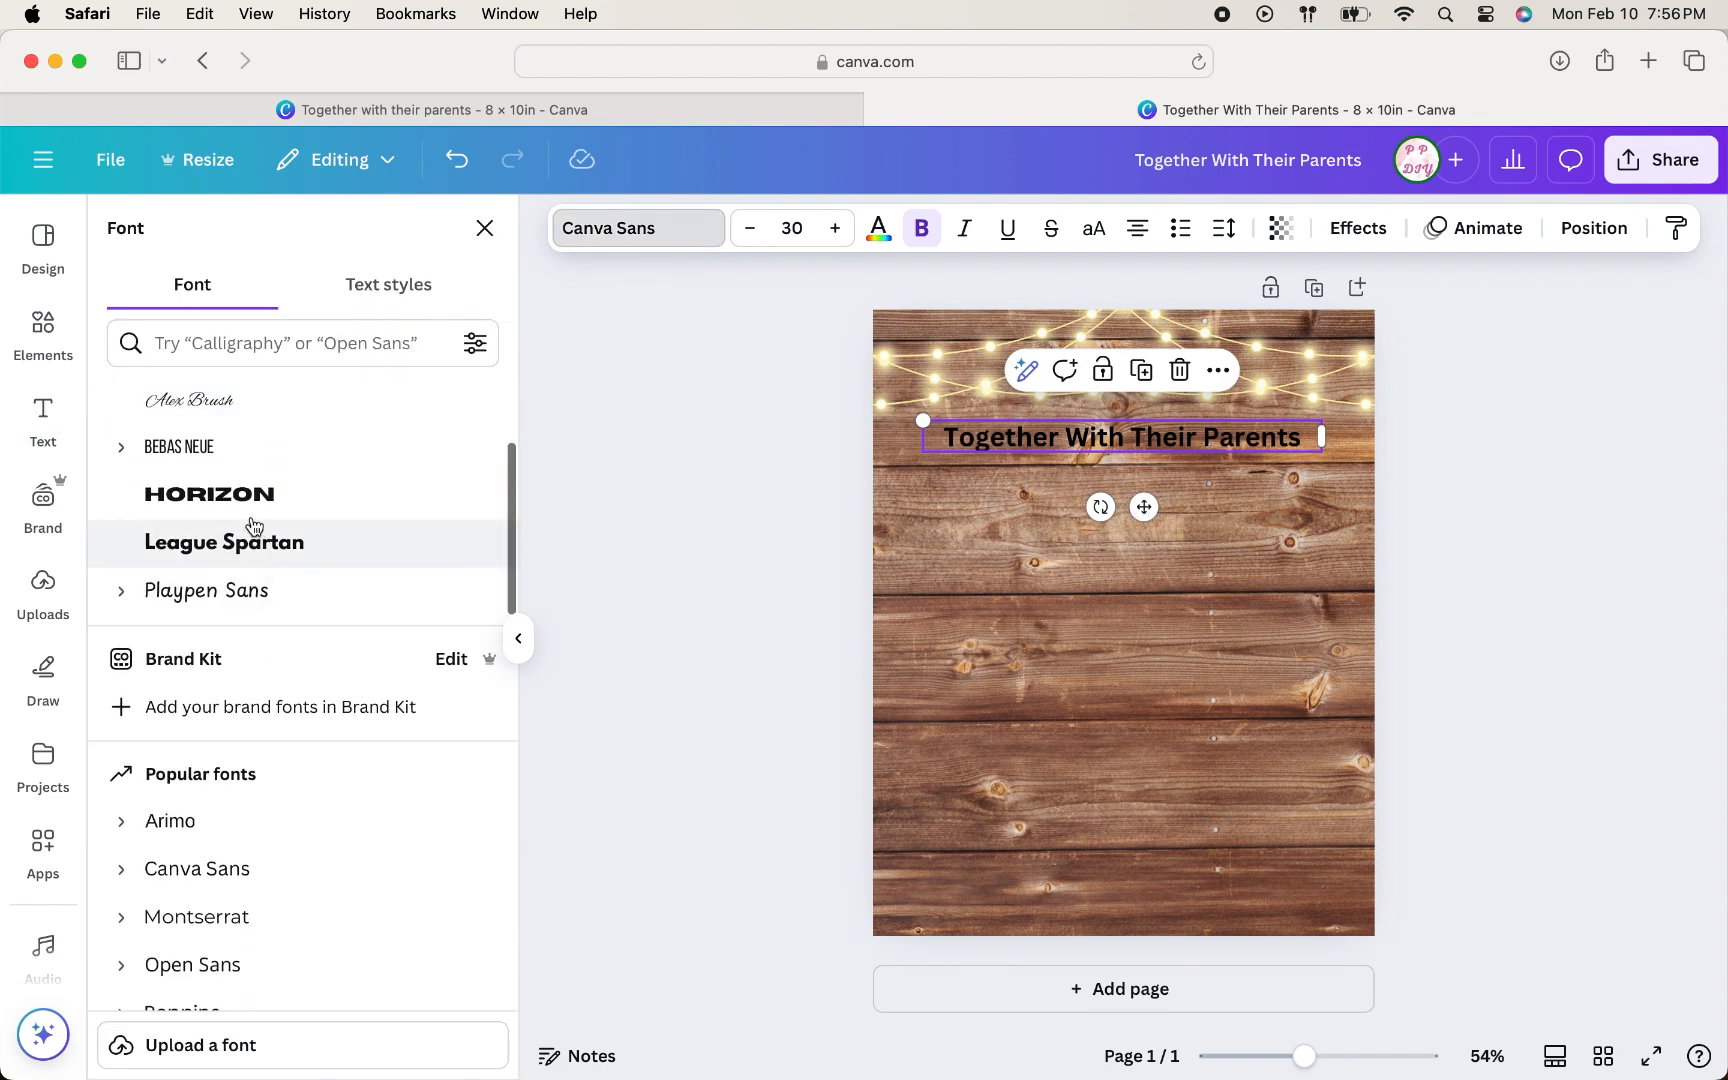
{"action": "left_click", "coordinate": [251, 508]}
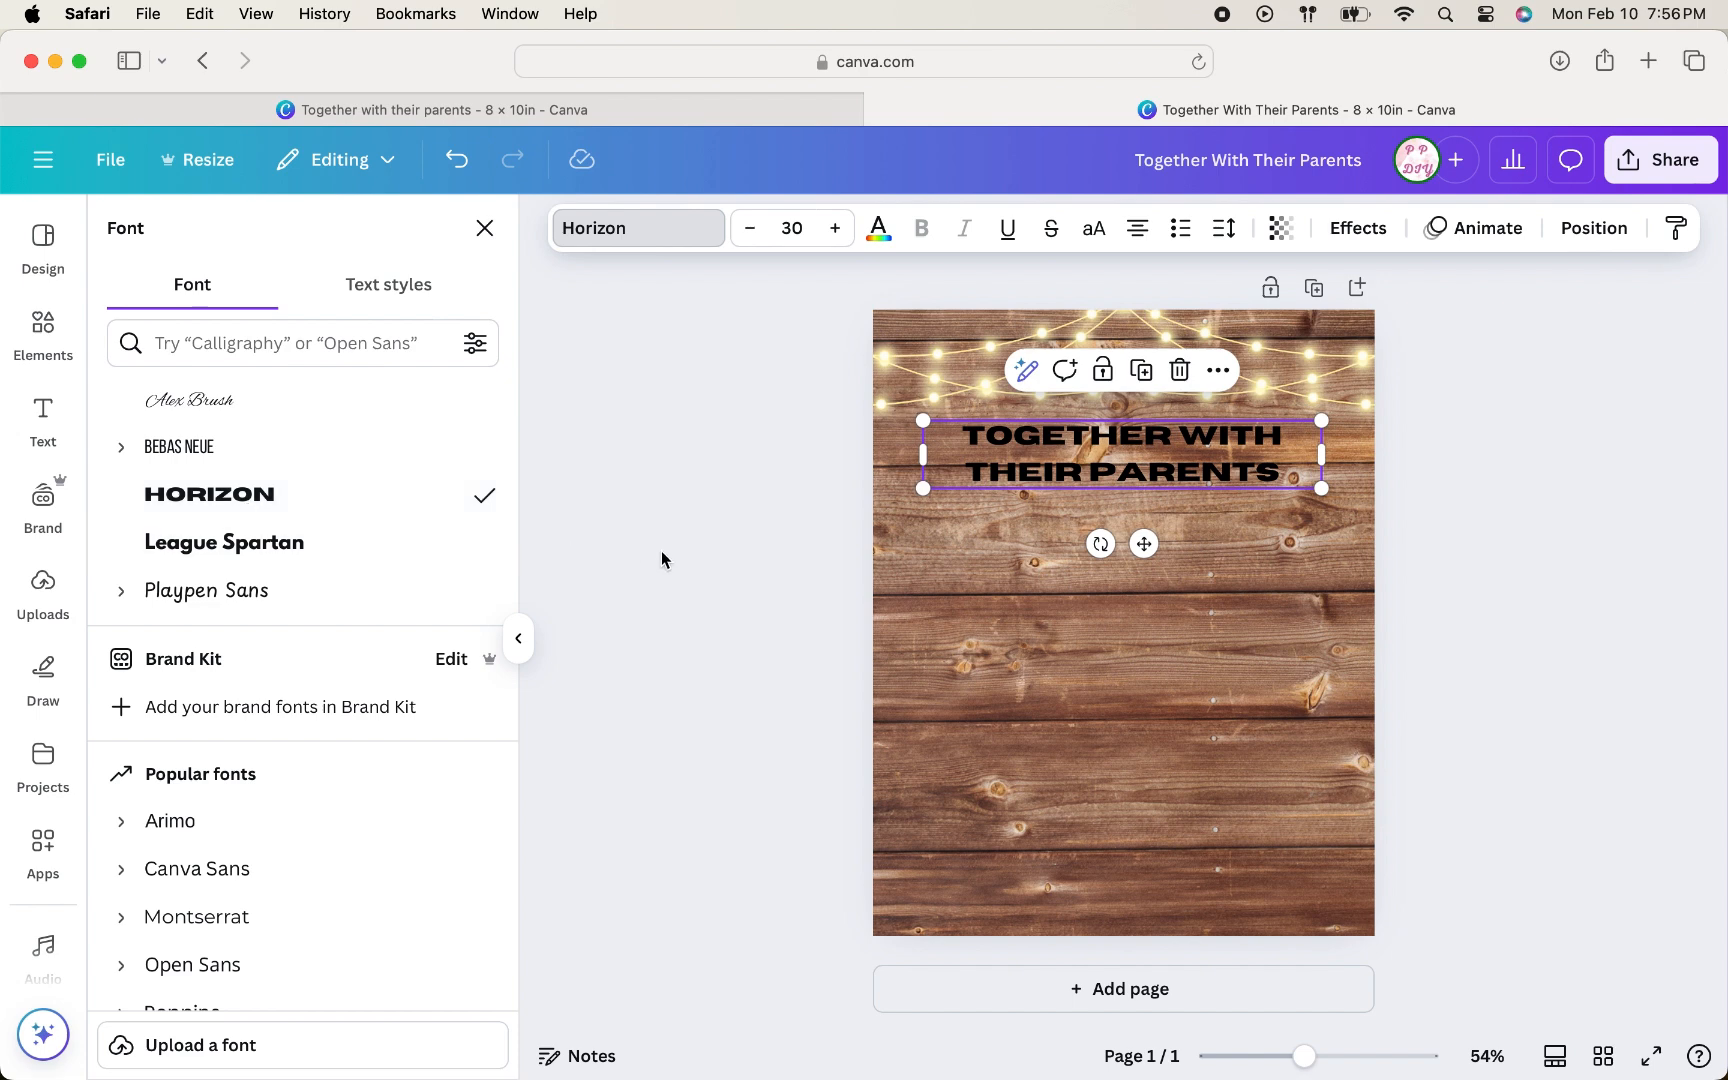
Step: Set the font of the "Together With Their Parents" heading to Cinzel Decorative
{"action": "scroll", "coordinate": [289, 599], "scroll_direction": "down", "scroll_amount": 5}
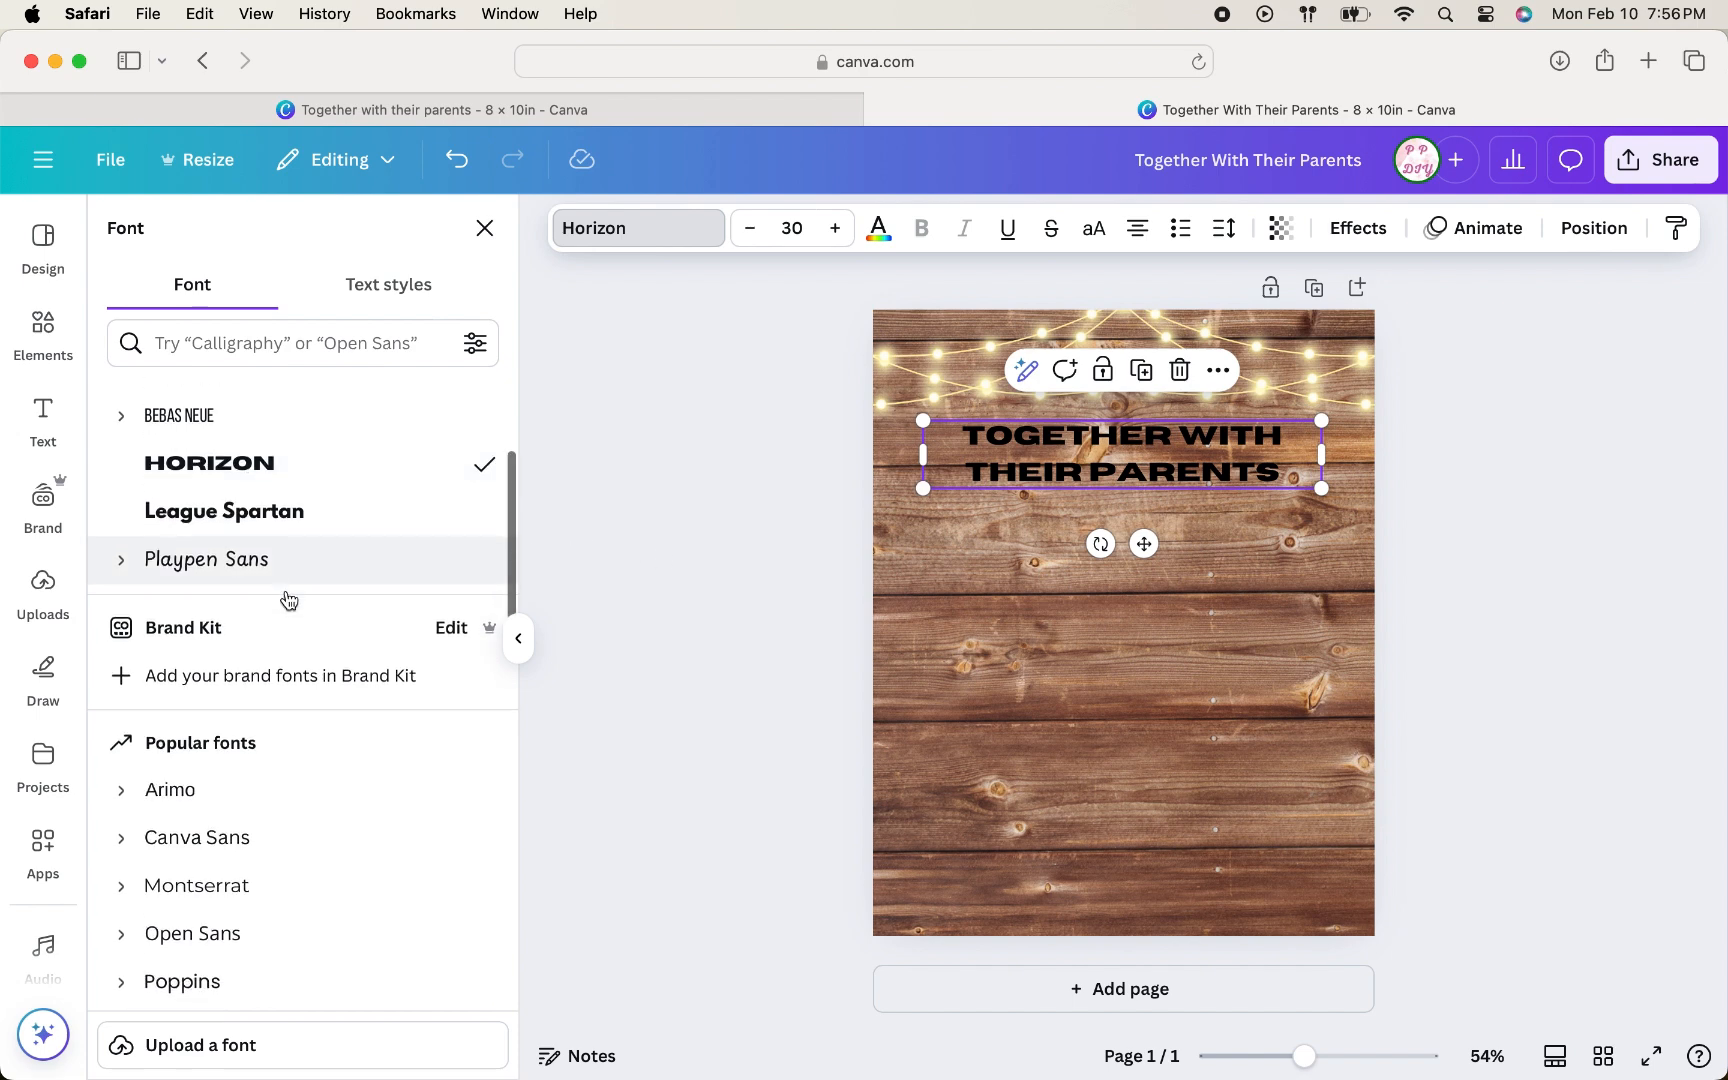
{"action": "scroll", "coordinate": [289, 599], "scroll_direction": "down", "scroll_amount": 4}
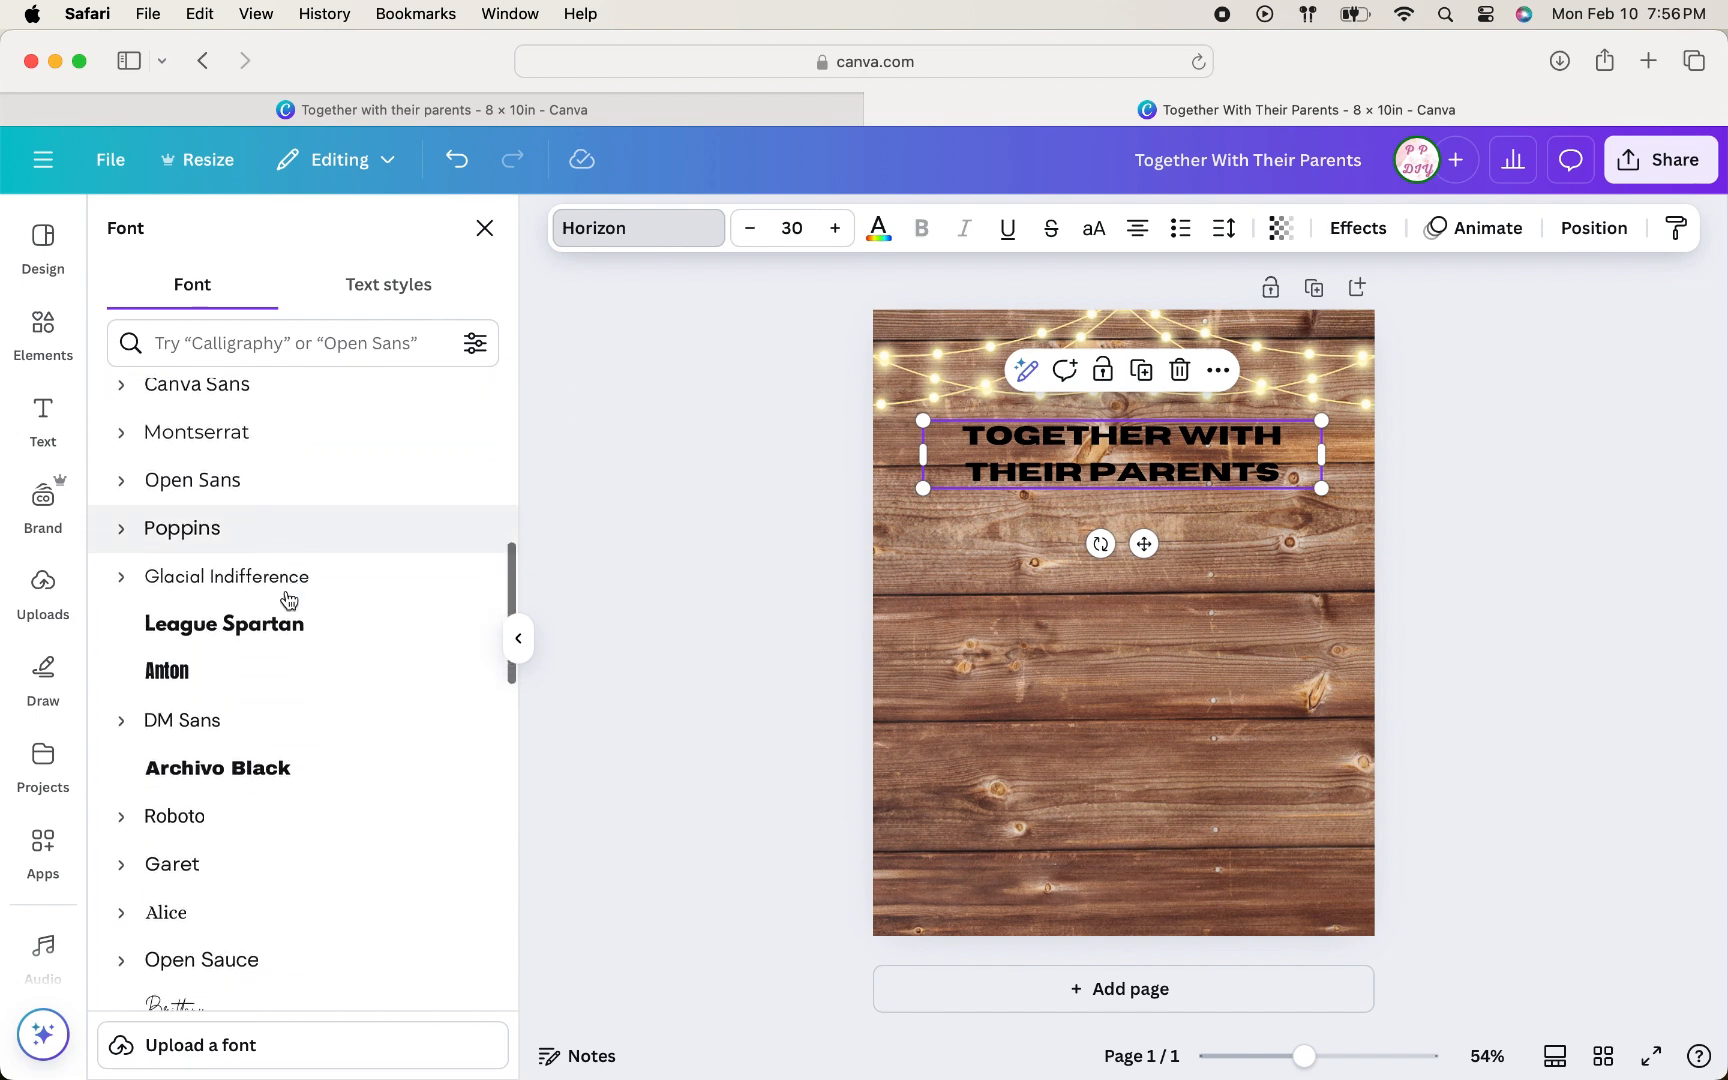
{"action": "scroll", "coordinate": [289, 599], "scroll_direction": "down", "scroll_amount": 6}
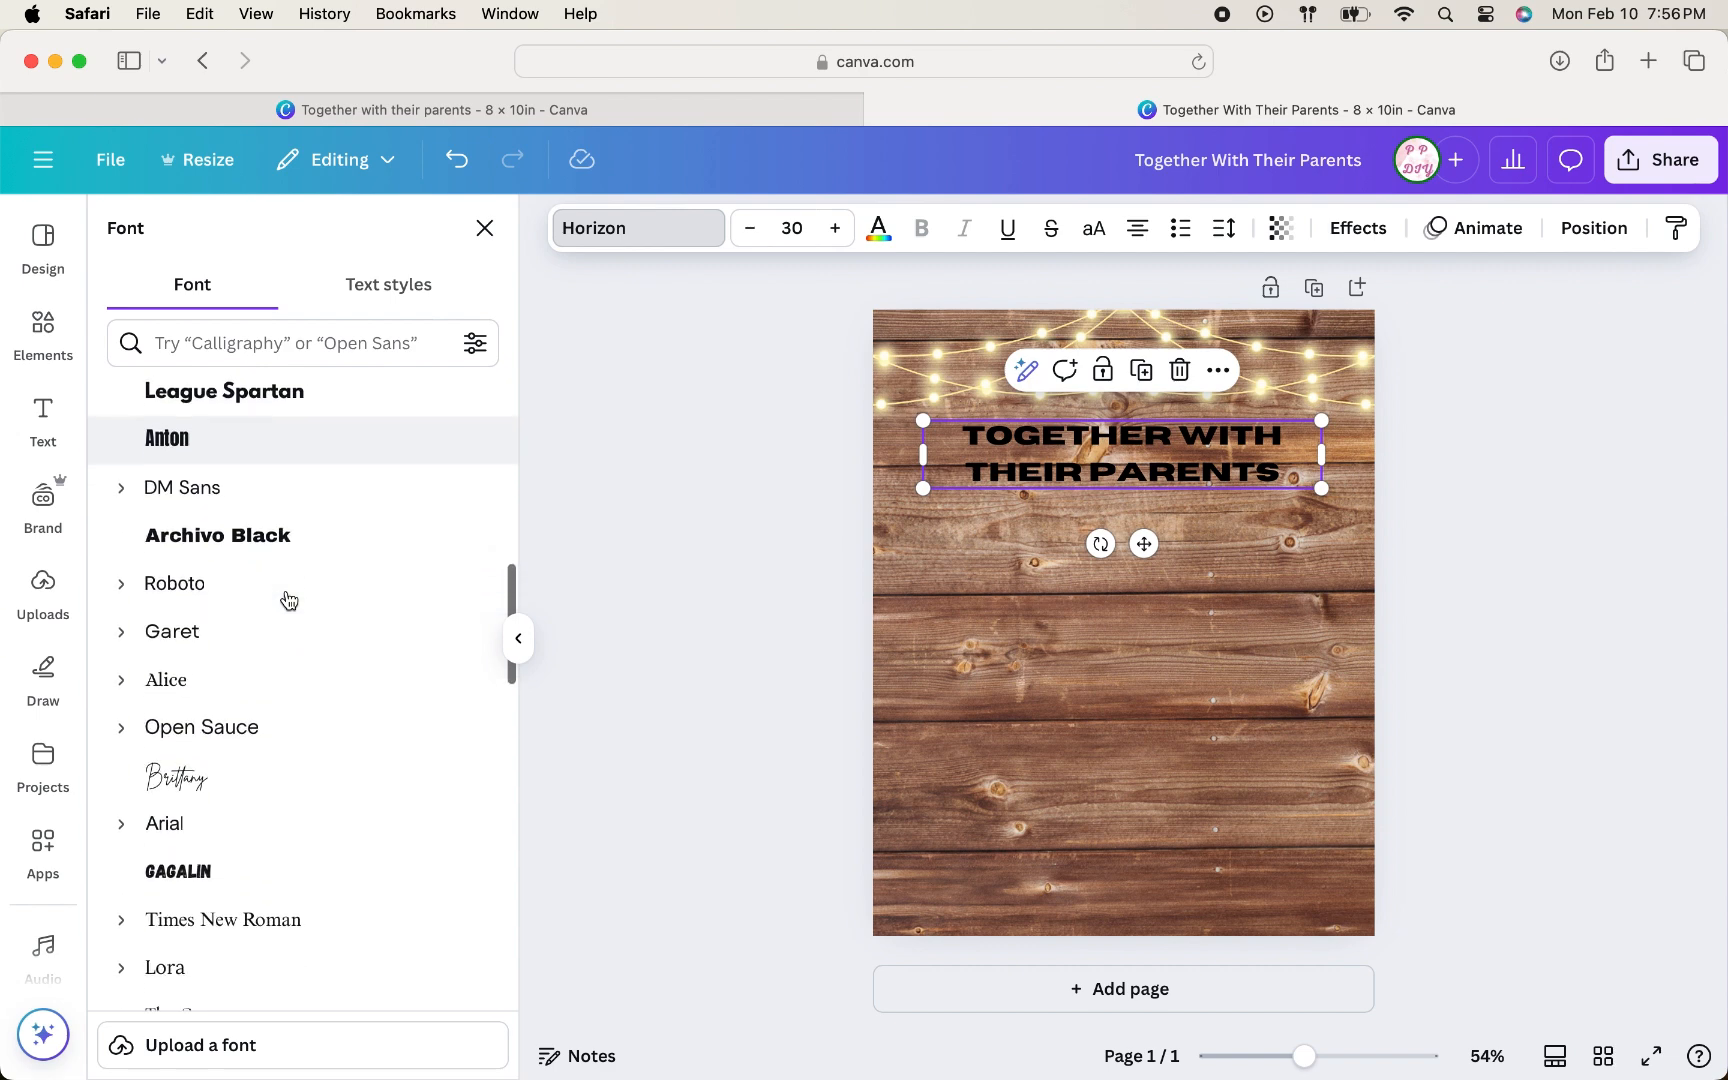
{"action": "scroll", "coordinate": [289, 599], "scroll_direction": "down", "scroll_amount": 7}
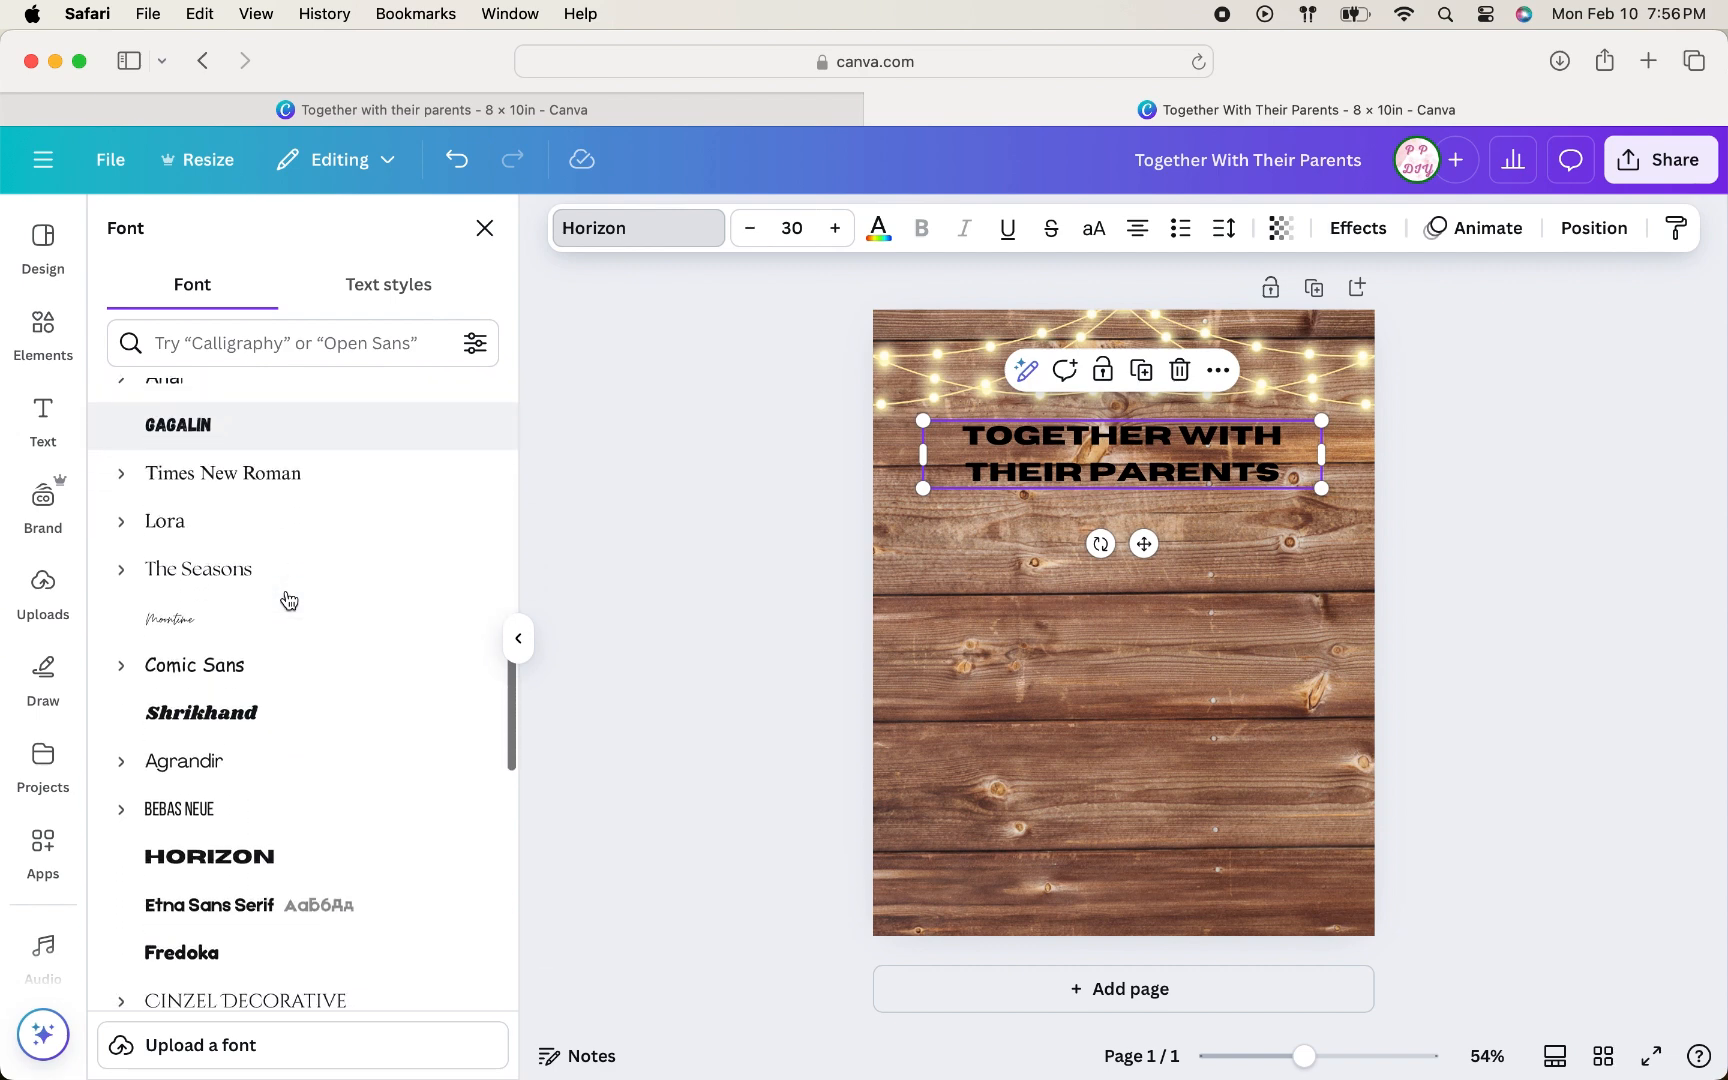
{"action": "scroll", "coordinate": [289, 599], "scroll_direction": "down", "scroll_amount": 3}
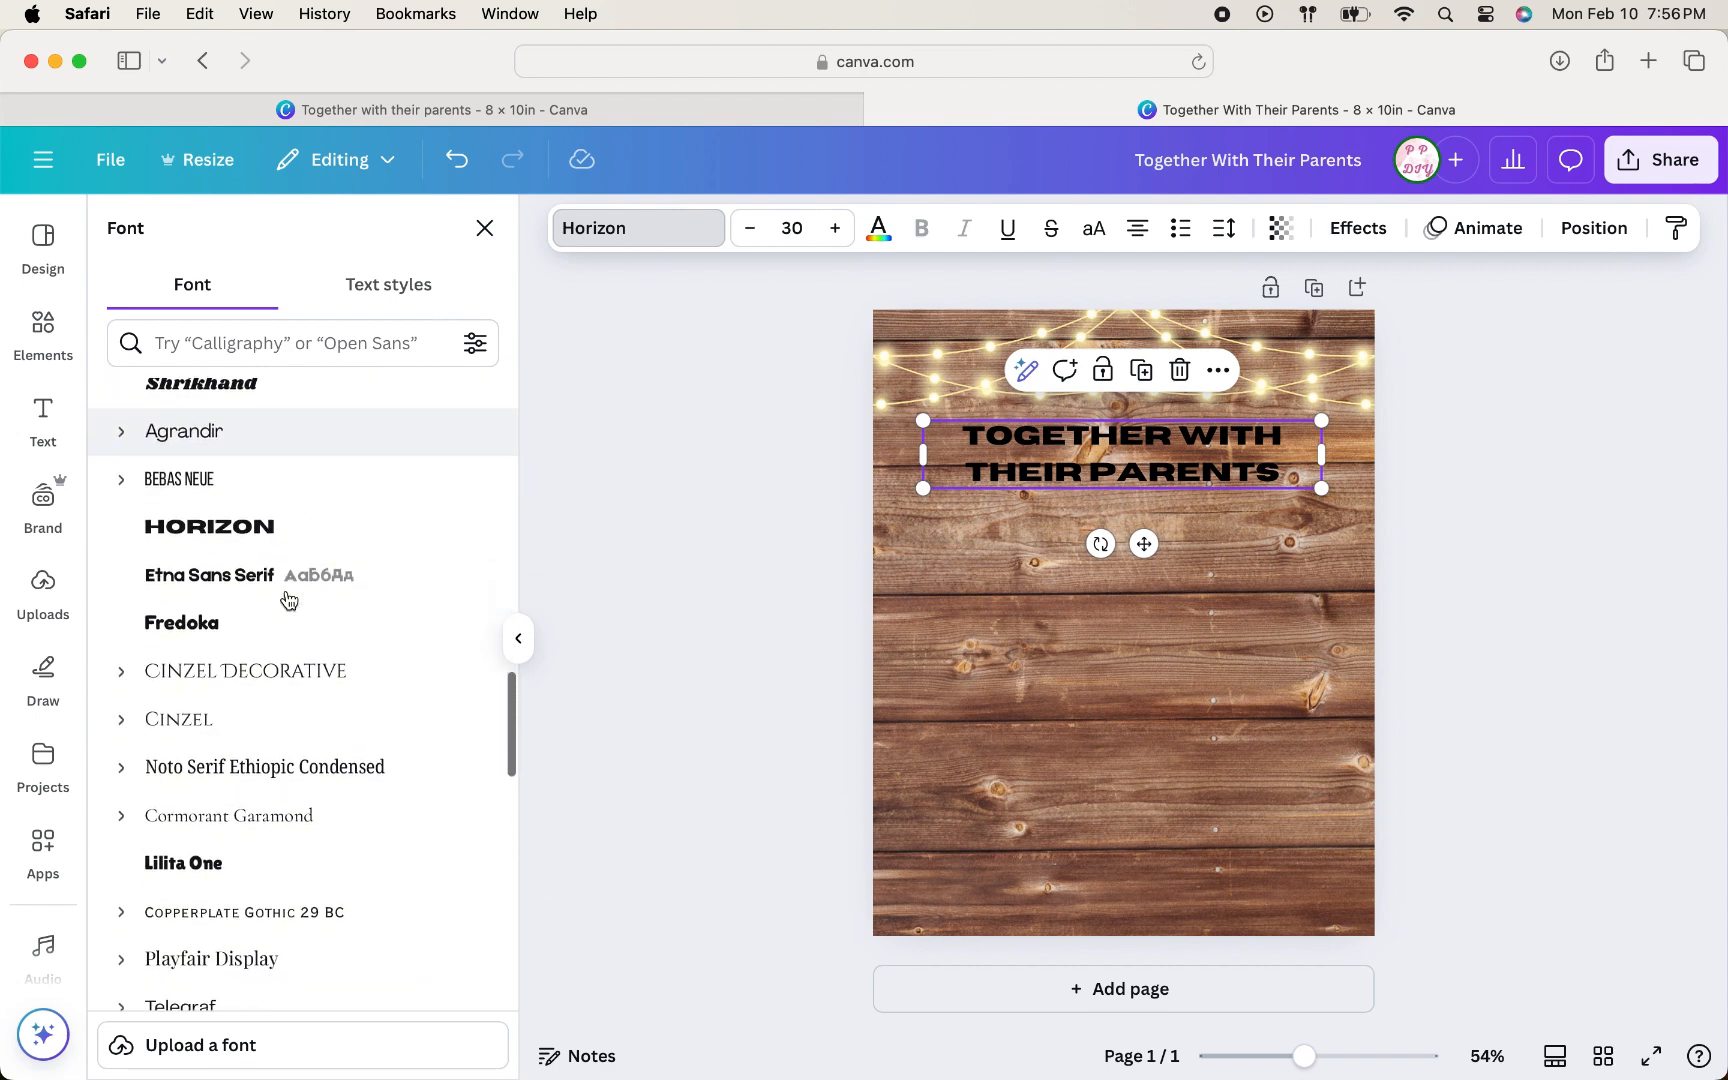
{"action": "scroll", "coordinate": [289, 599], "scroll_direction": "down", "scroll_amount": 1}
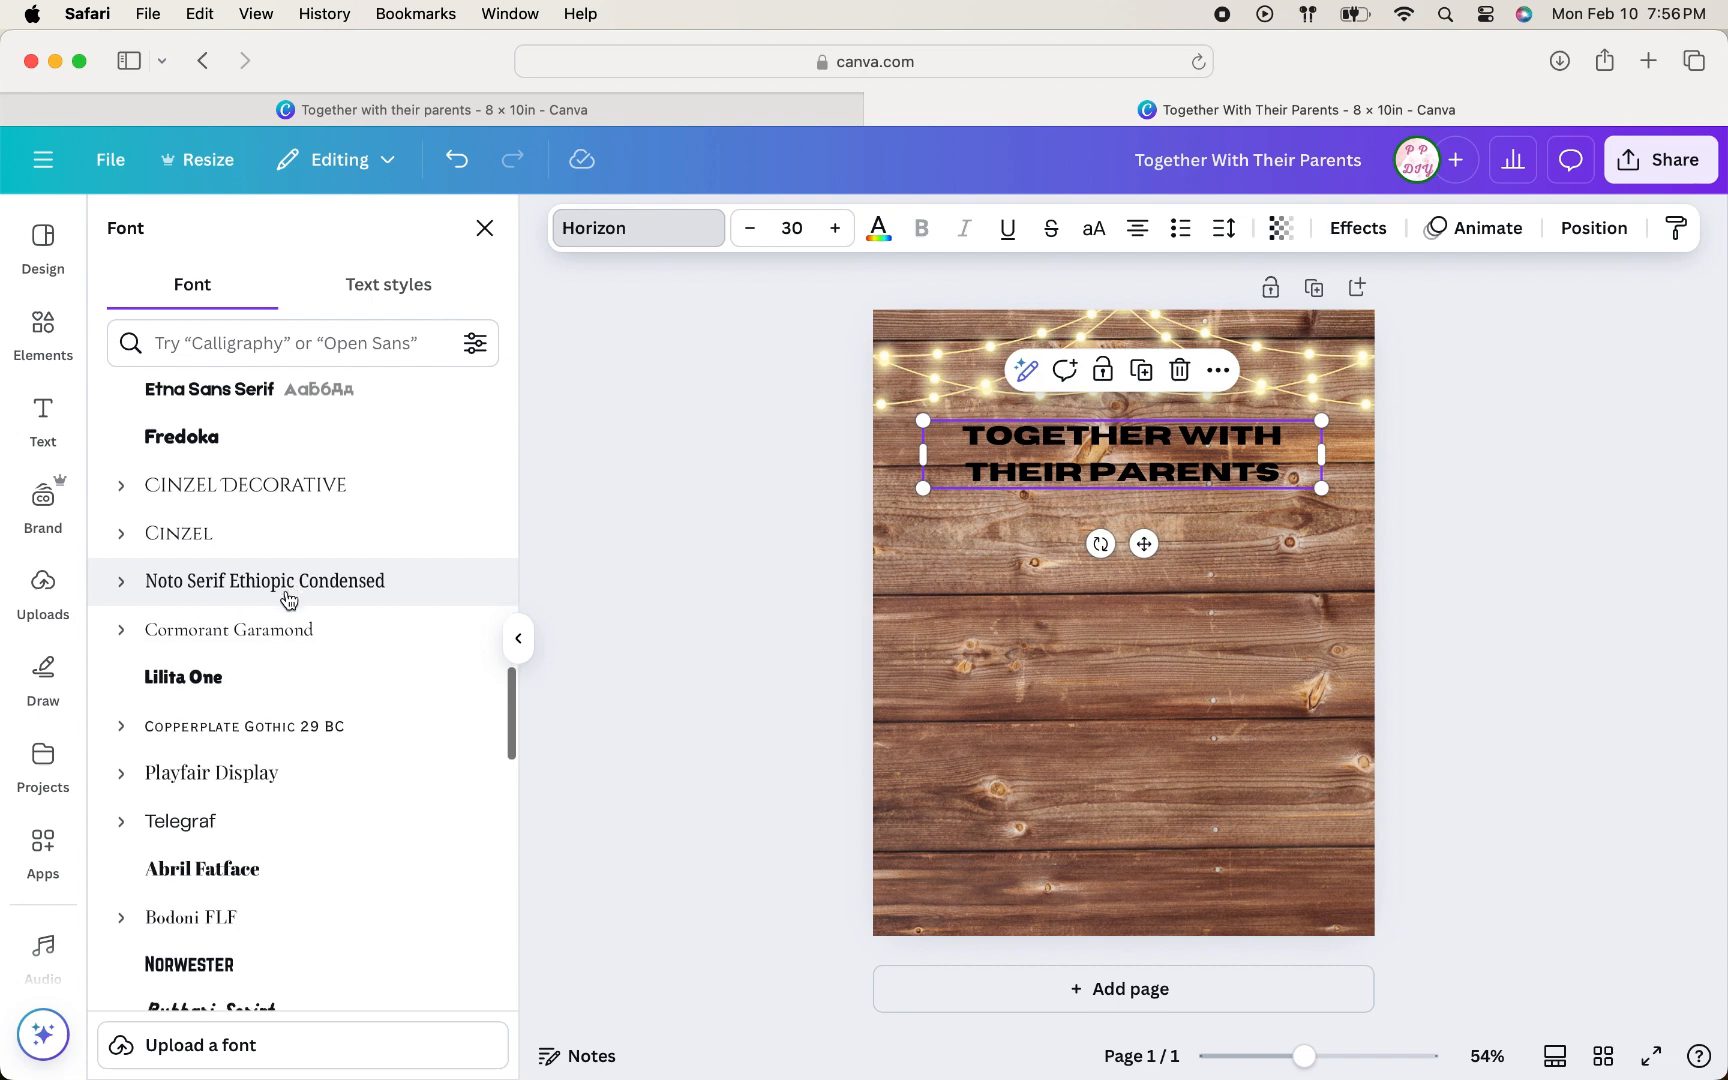
{"action": "left_click", "coordinate": [297, 500]}
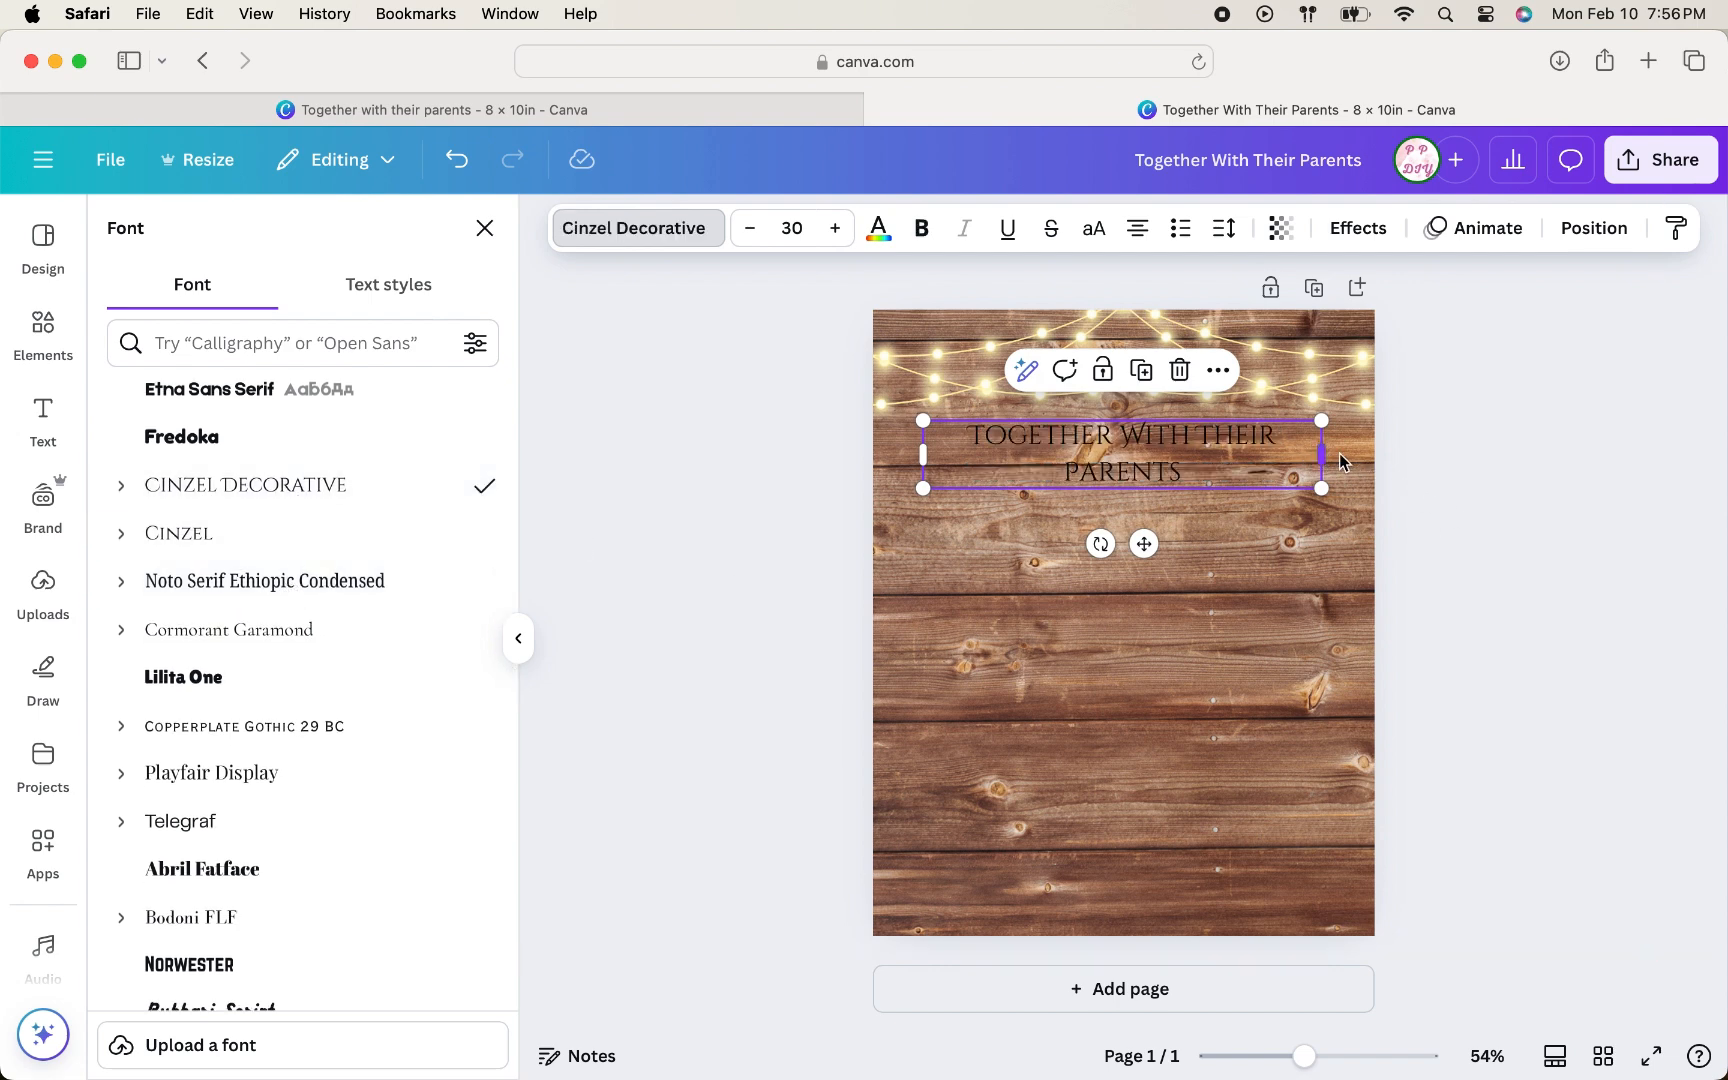
Step: Widen the heading's text box to hold one line, recentre it below the lights and make the text bold
{"action": "left_click_drag", "start_coordinate": [1339, 458], "coordinate": [1391, 448]}
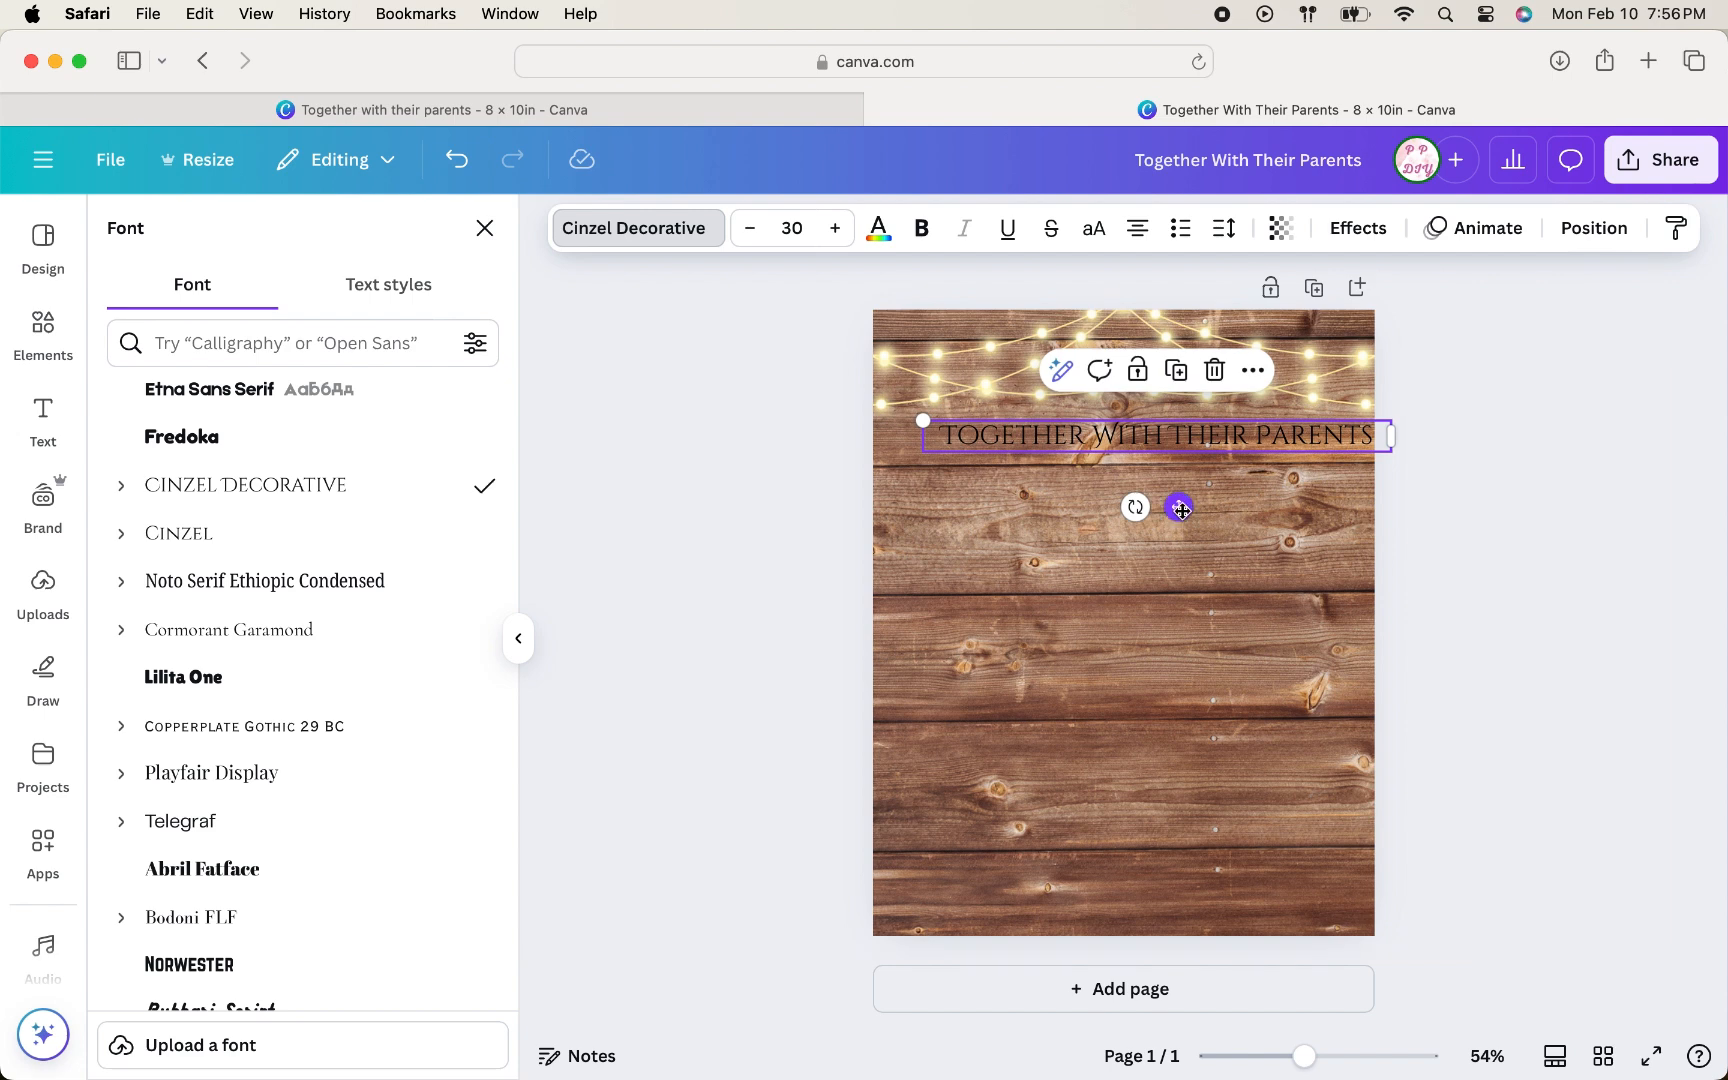
{"action": "left_click_drag", "start_coordinate": [1181, 509], "coordinate": [1145, 516]}
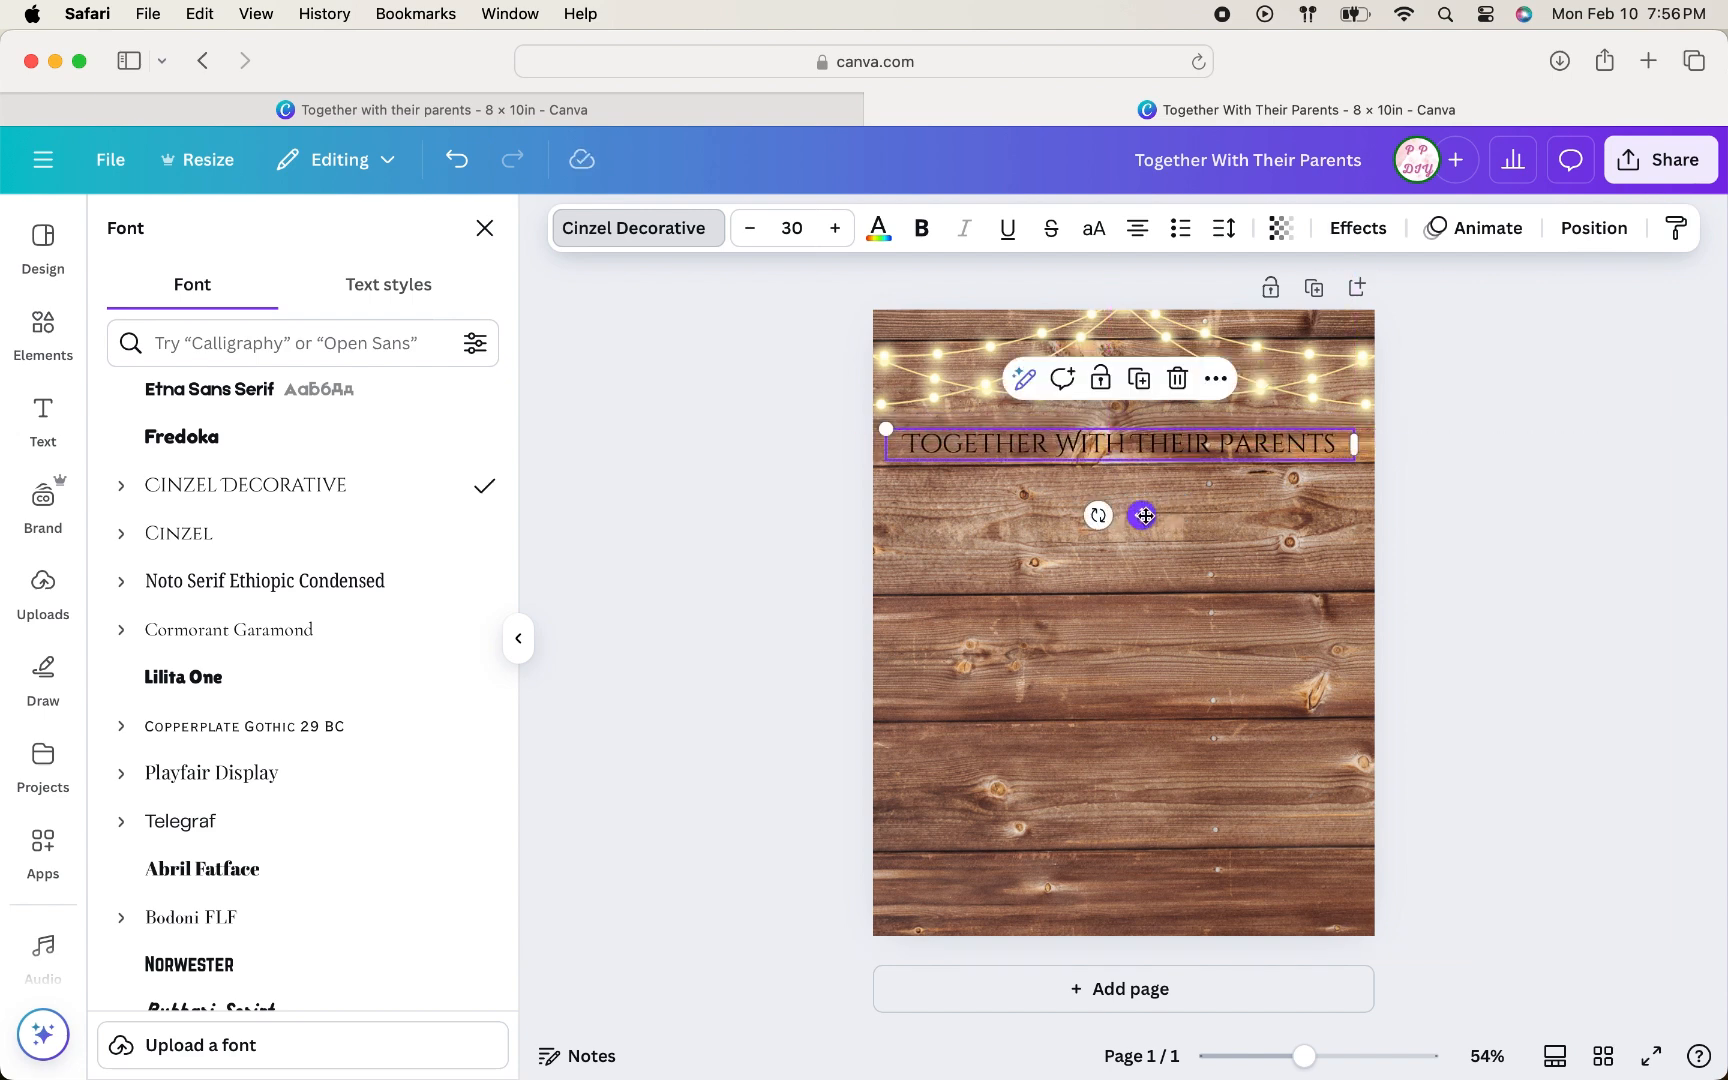
{"action": "left_click", "coordinate": [921, 229]}
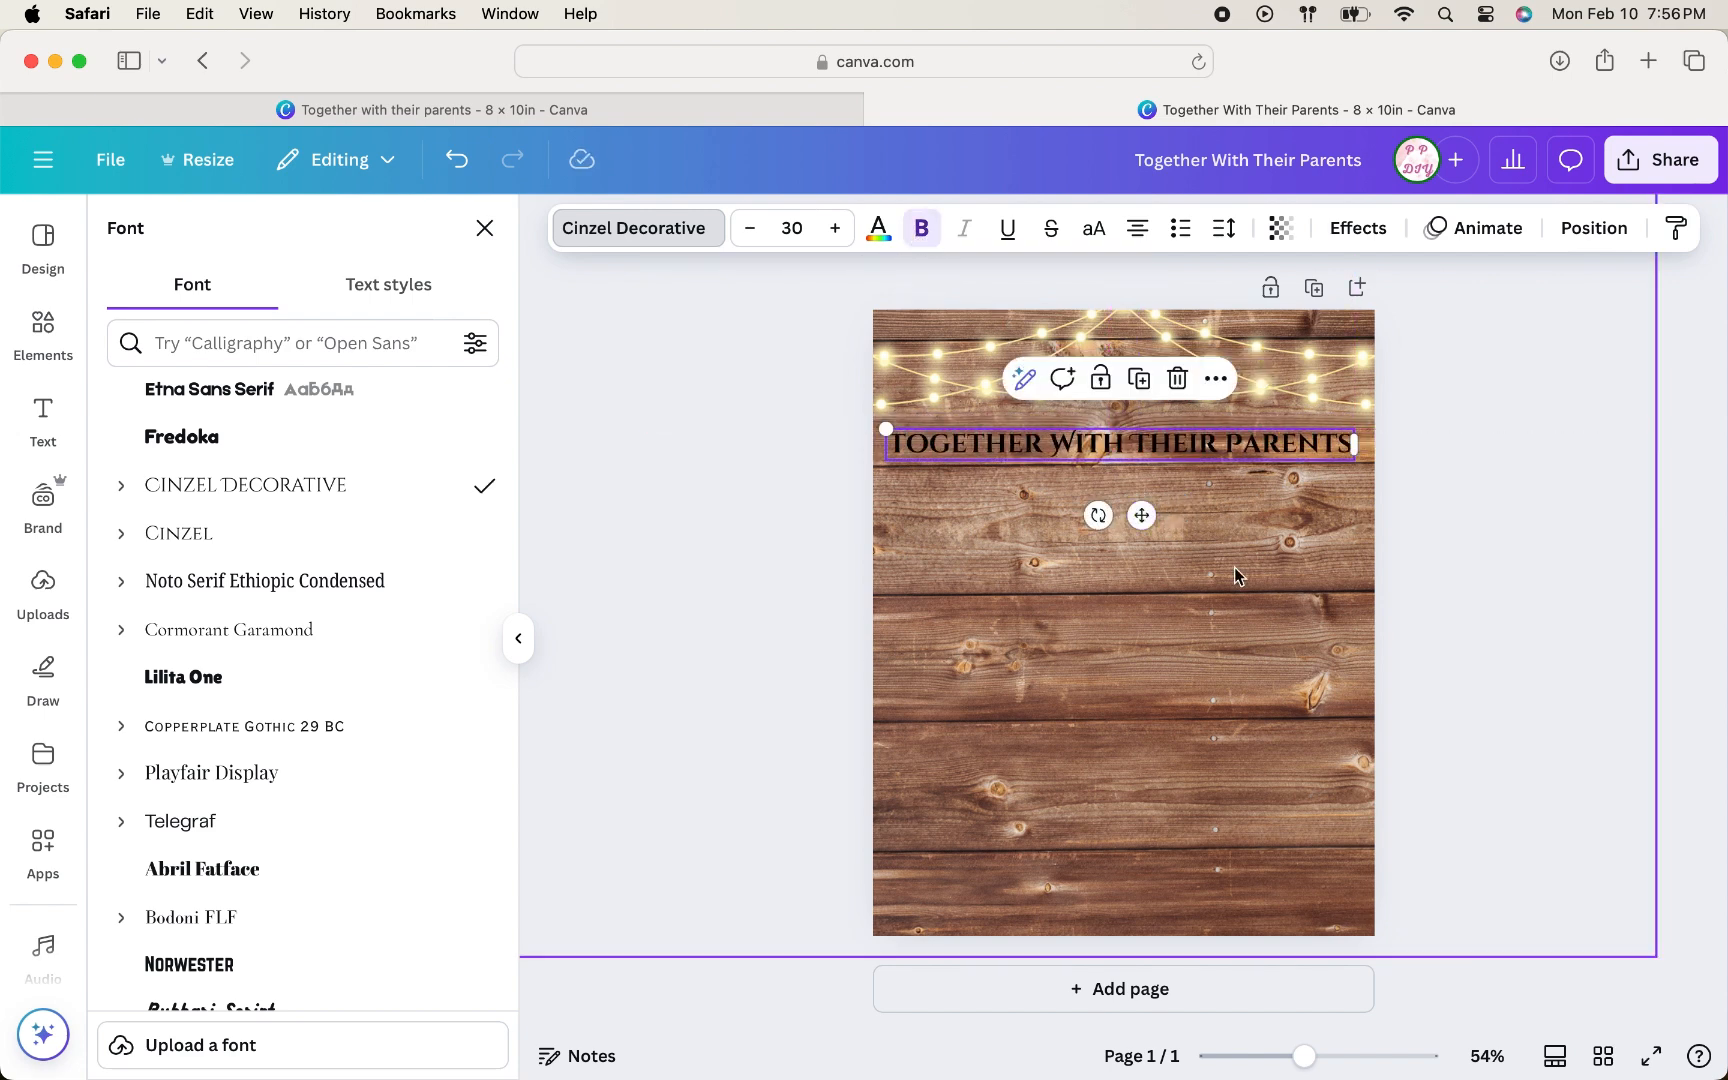
{"action": "left_click", "coordinate": [1530, 601]}
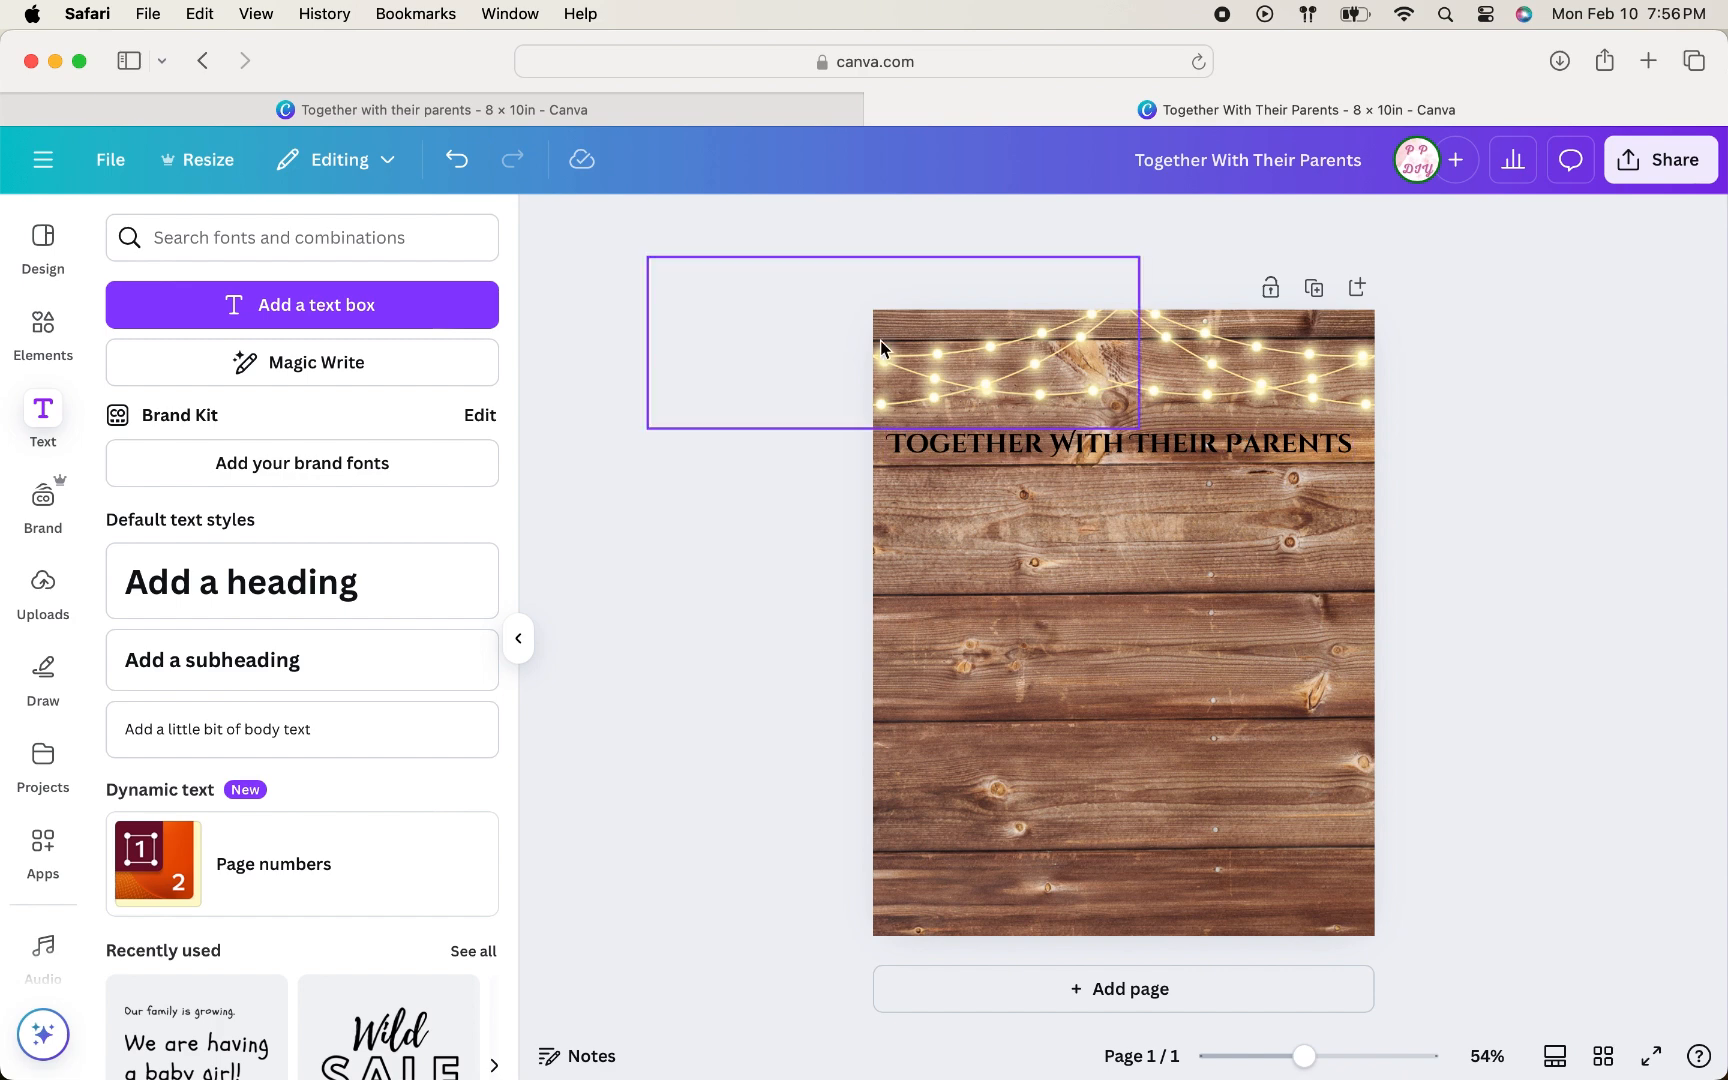
Step: Add a second heading in the middle of the page with the first partner's first name in the Alex Brush font
{"action": "left_click", "coordinate": [310, 590]}
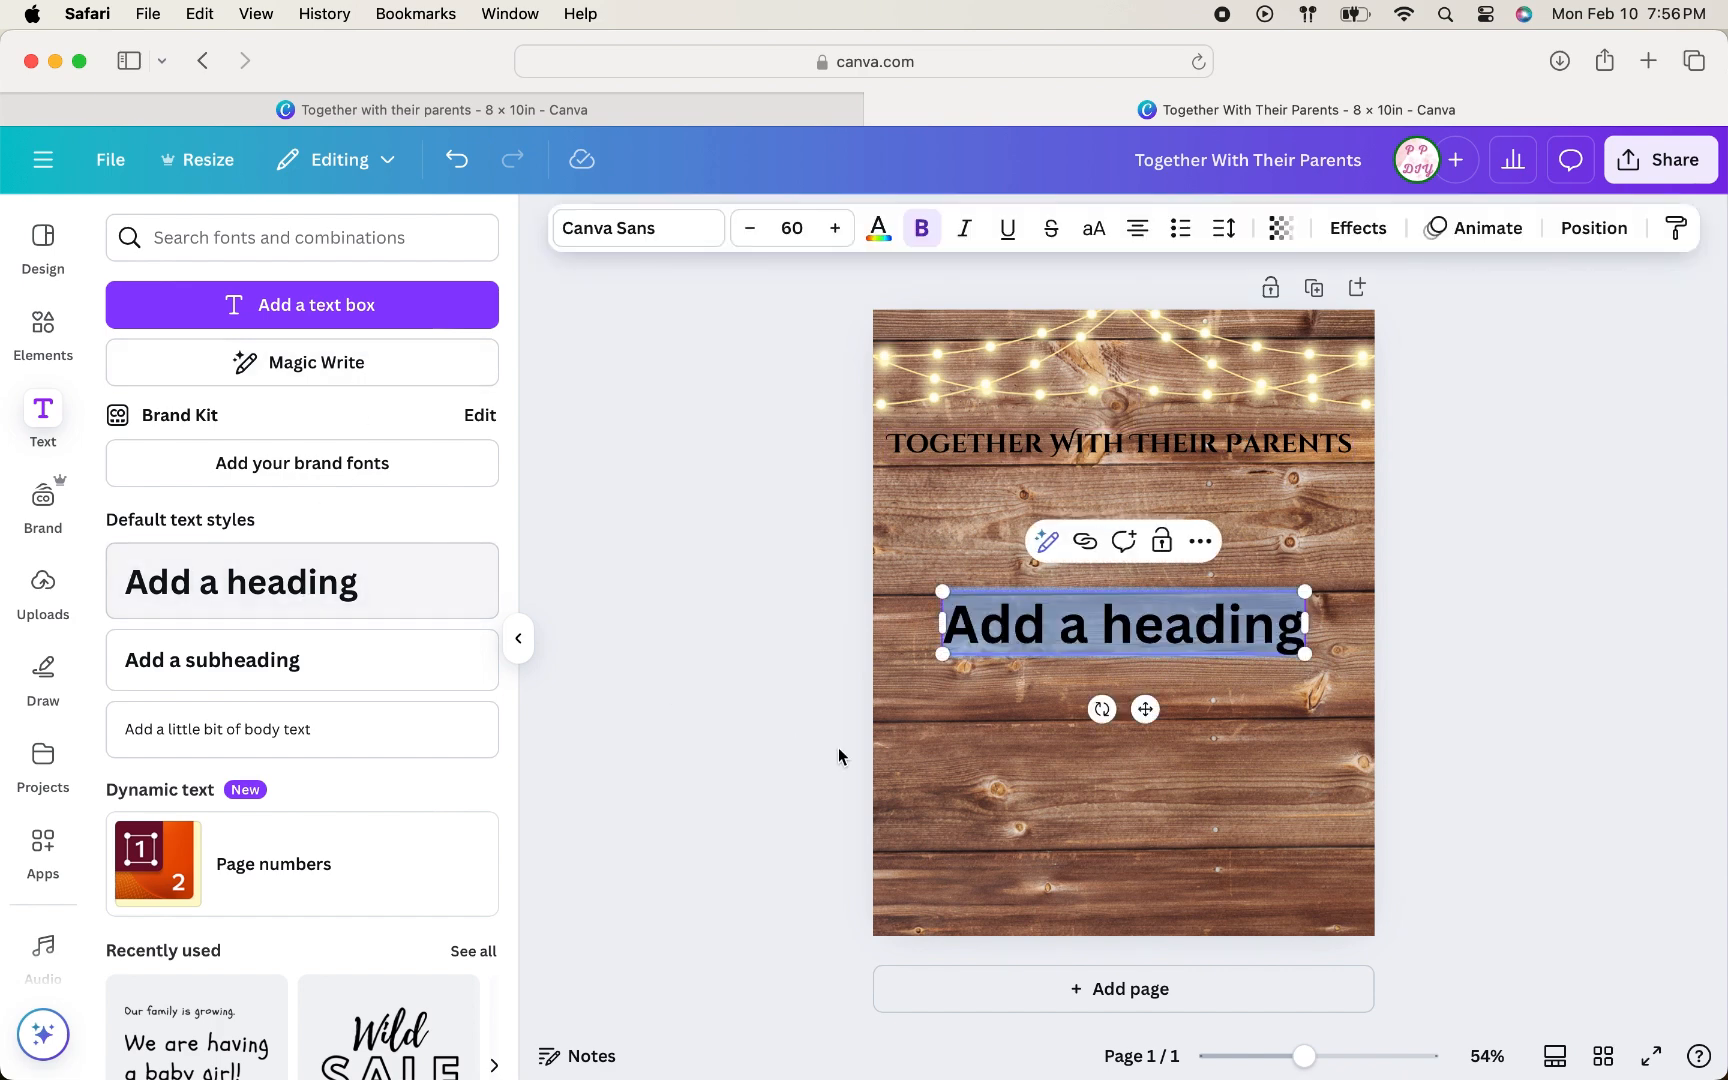
{"action": "type", "text": "Sandy"}
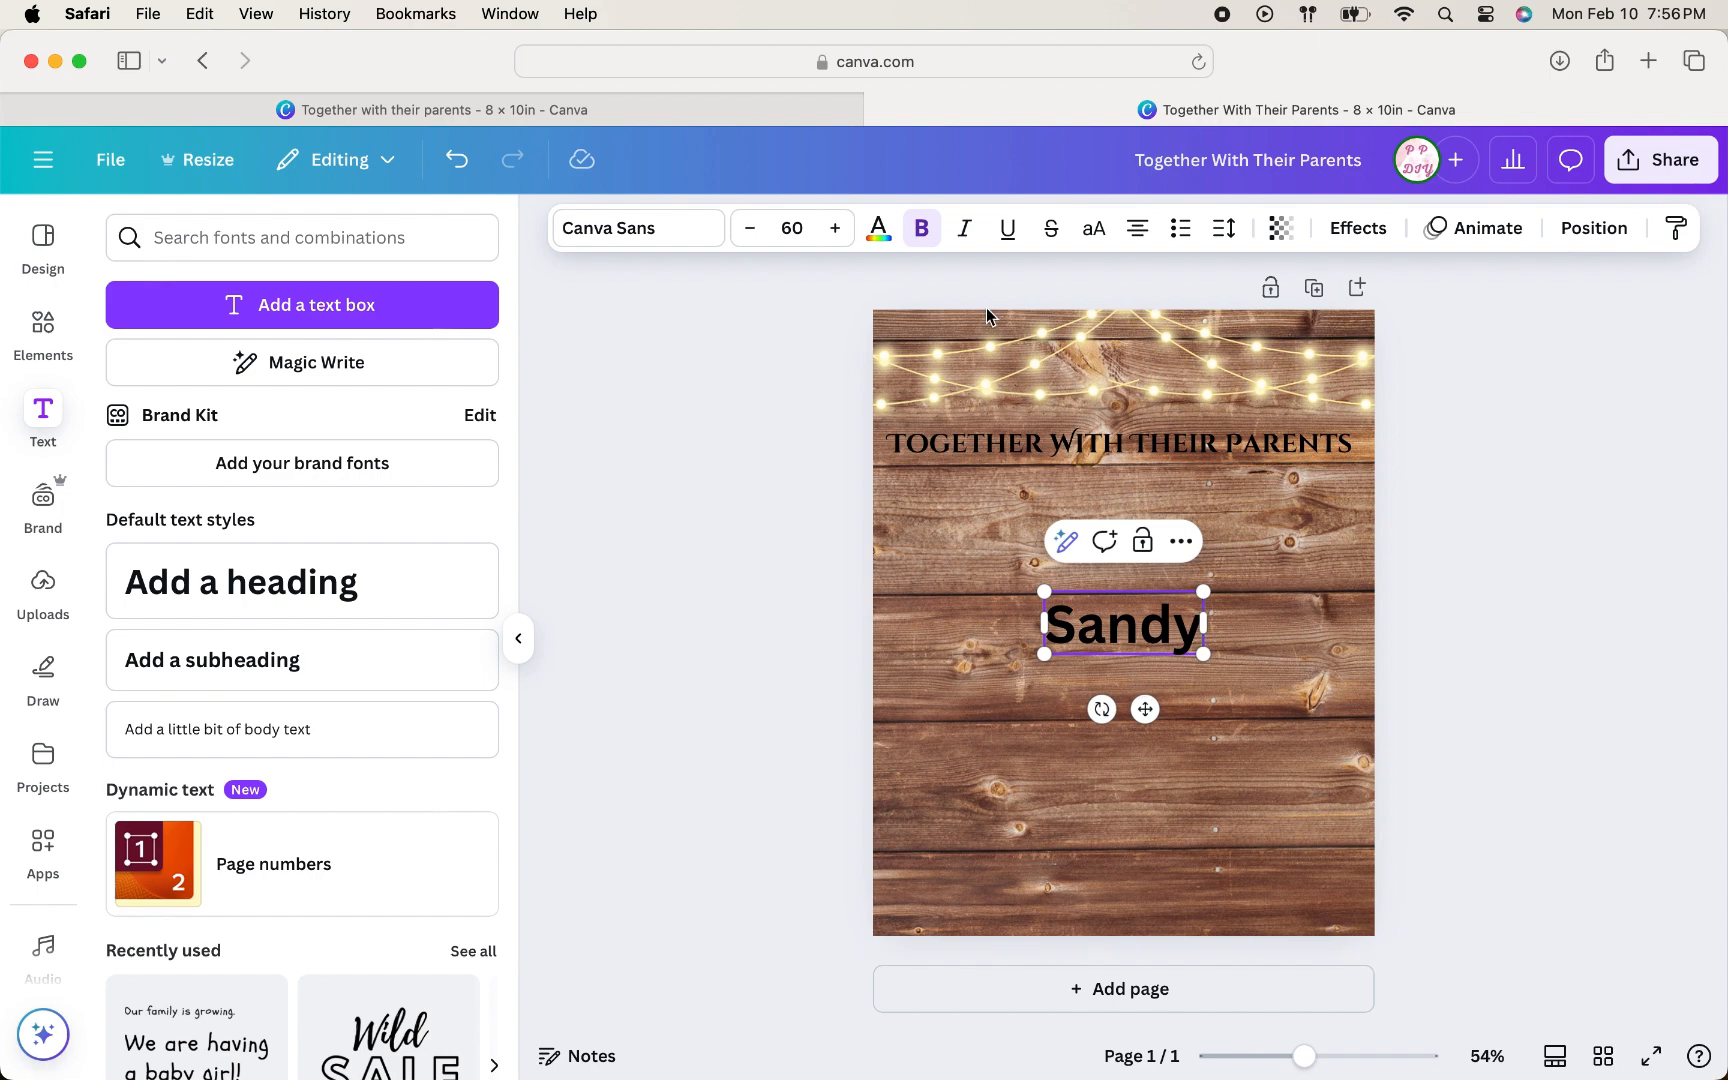
{"action": "left_click", "coordinate": [690, 238]}
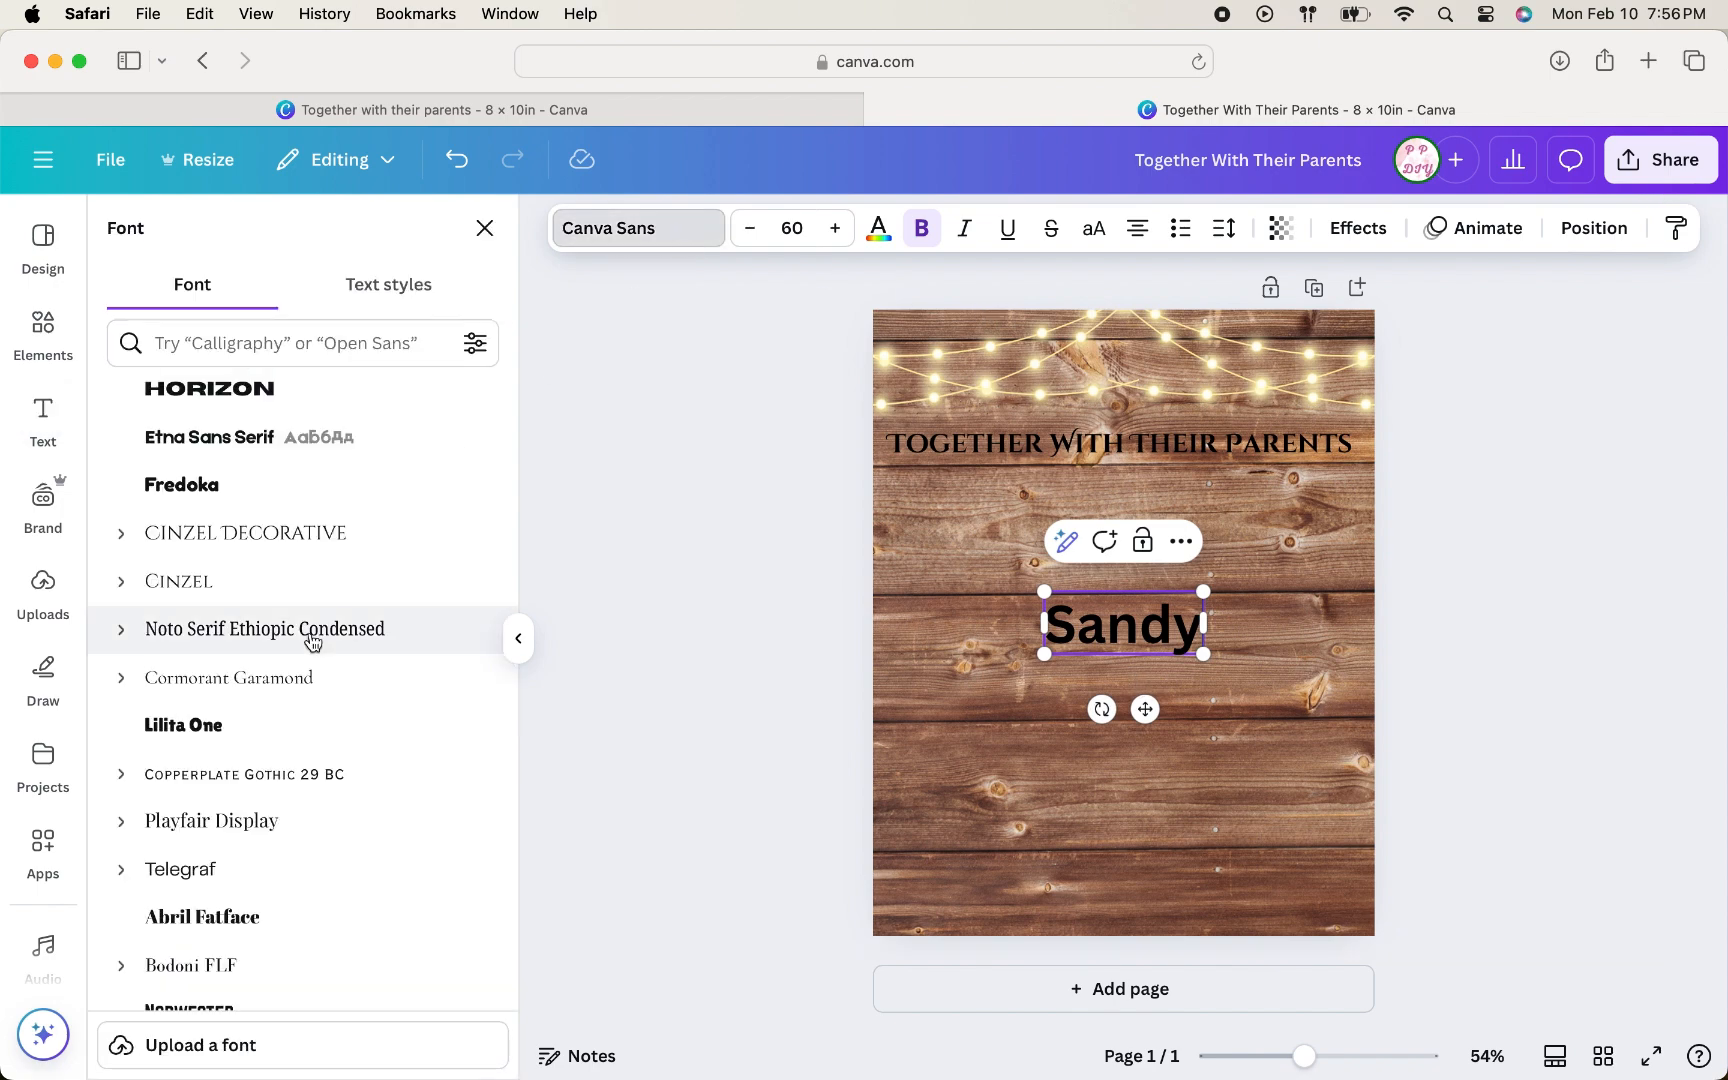
{"action": "scroll", "coordinate": [310, 638], "scroll_direction": "up", "scroll_amount": 15}
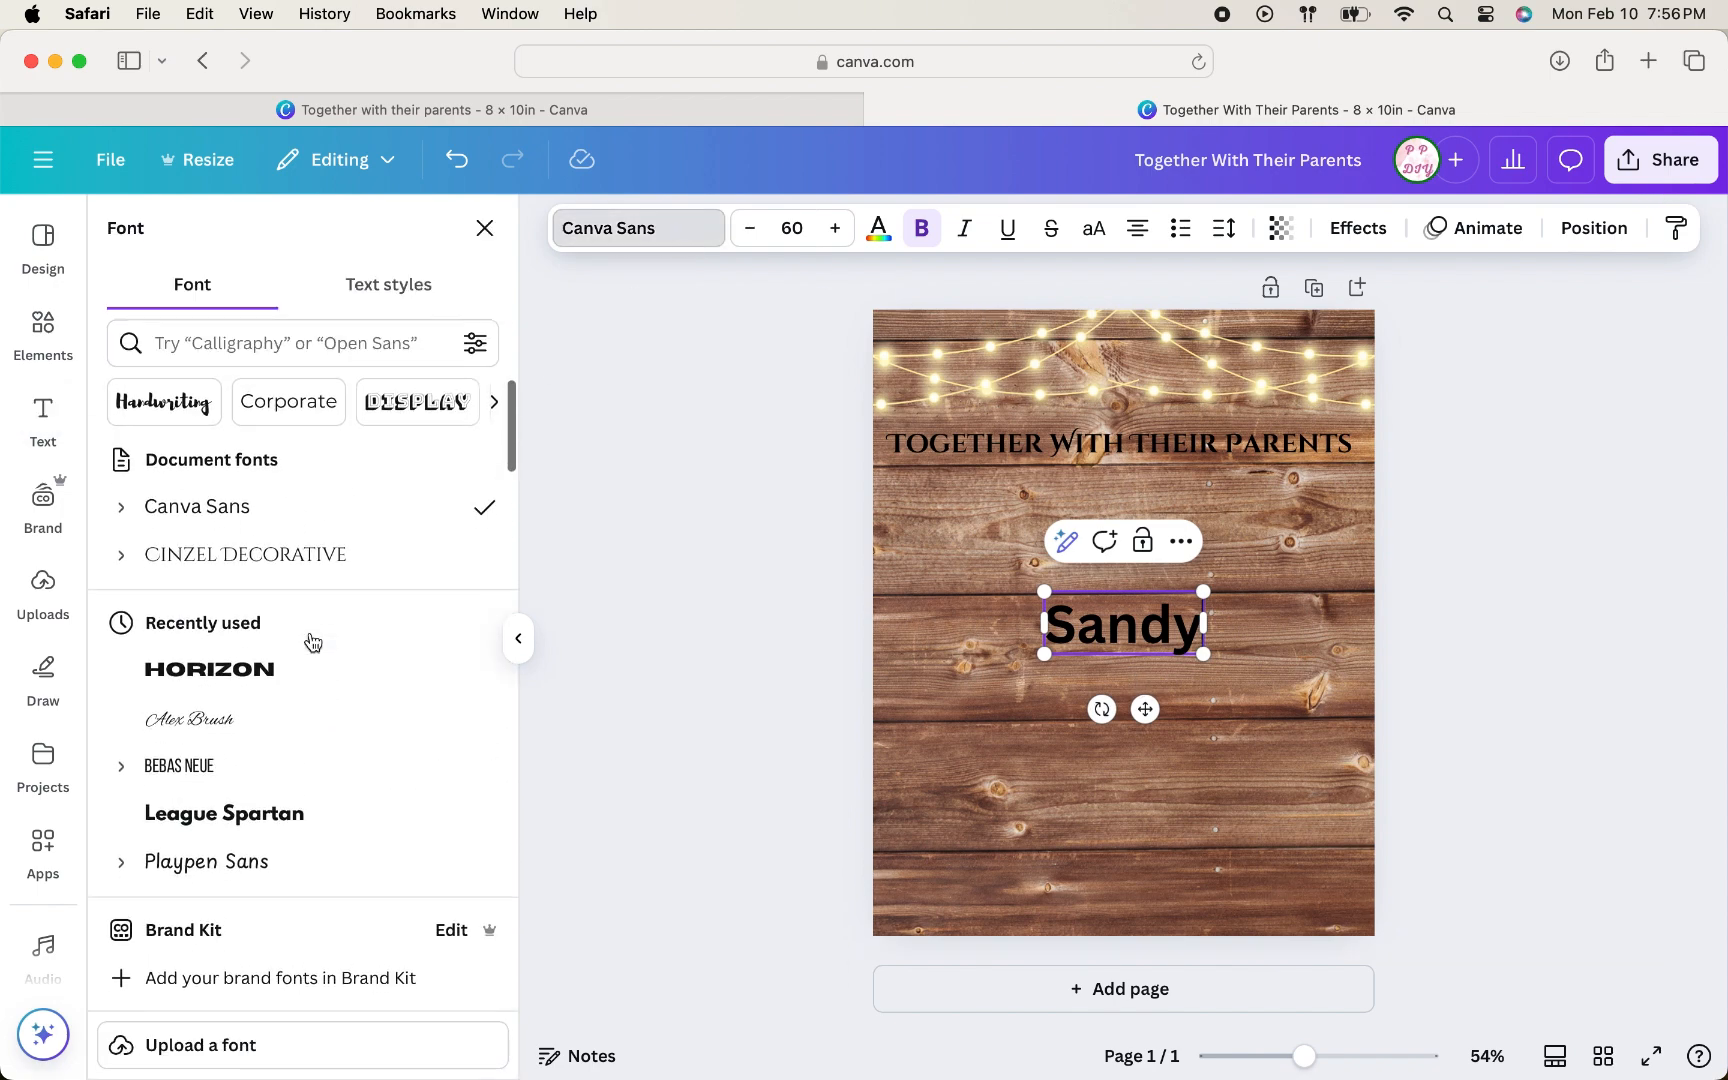
{"action": "scroll", "coordinate": [310, 635], "scroll_direction": "down", "scroll_amount": 2}
{"action": "left_click", "coordinate": [219, 630]}
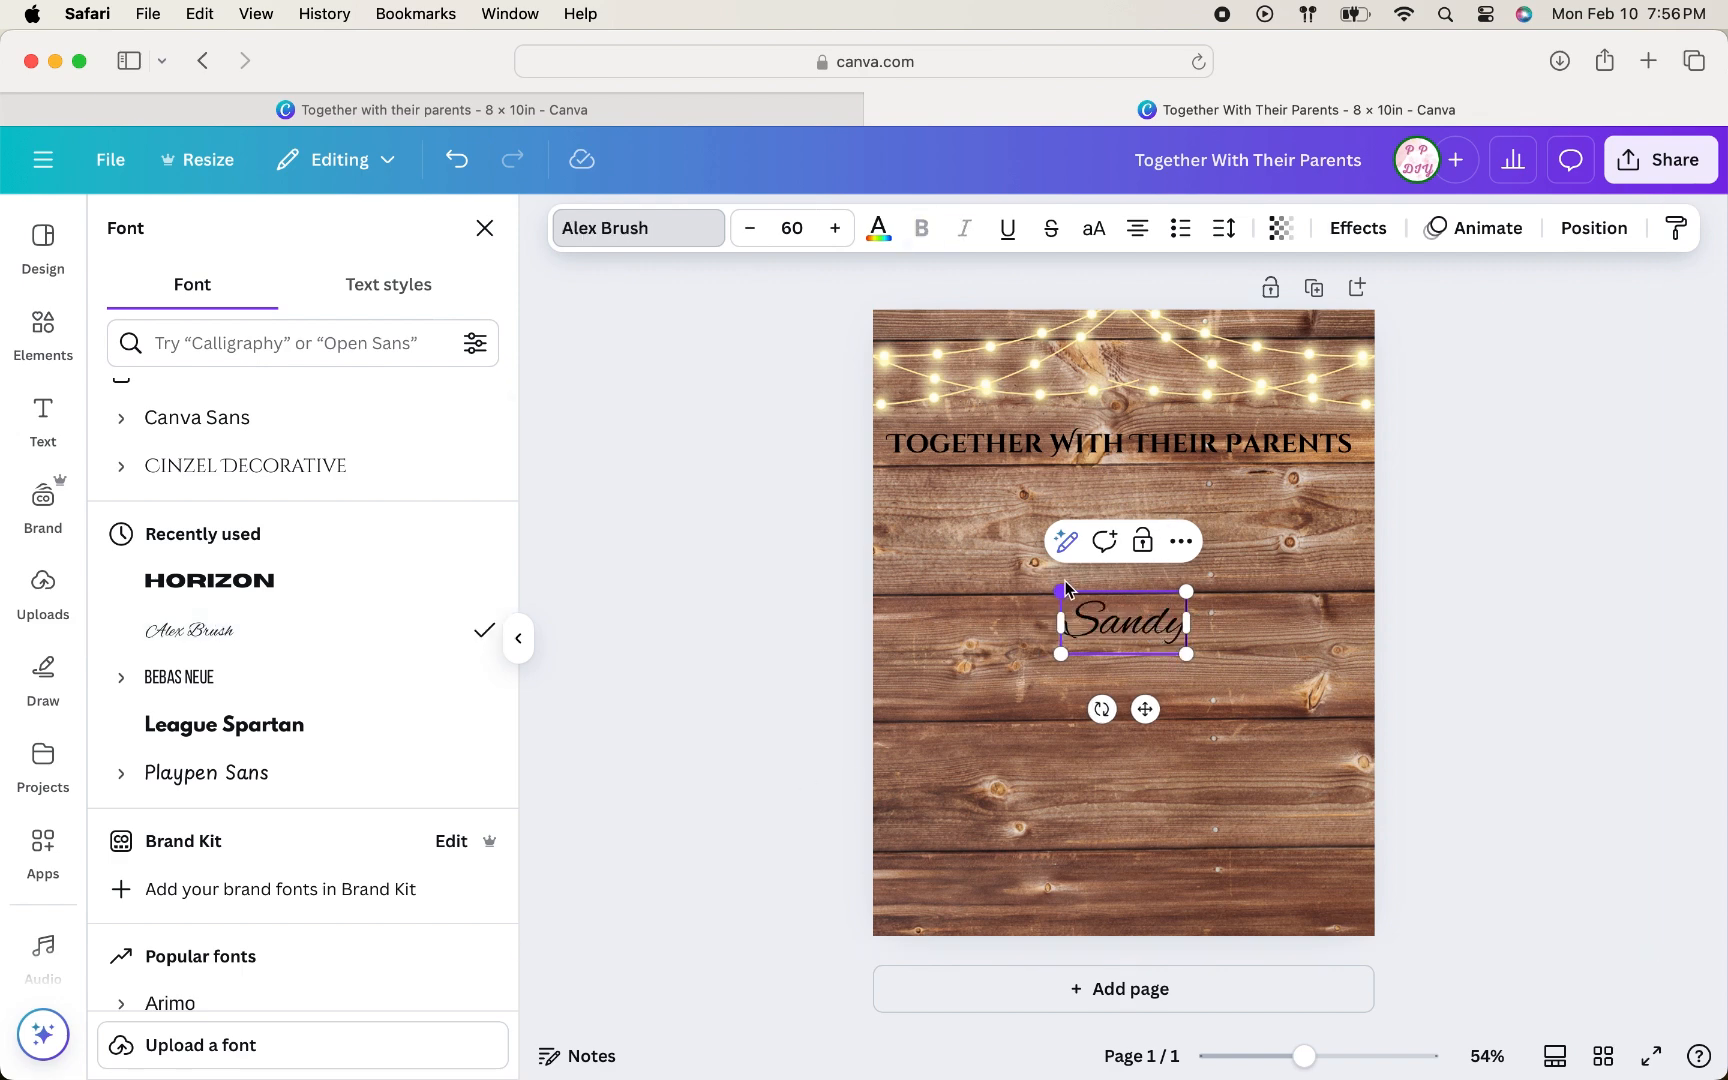
Step: Enlarge the first partner's name to font size 118 and centre it below the "Together With Their Parents" heading
{"action": "left_click_drag", "start_coordinate": [1062, 592], "coordinate": [938, 530]}
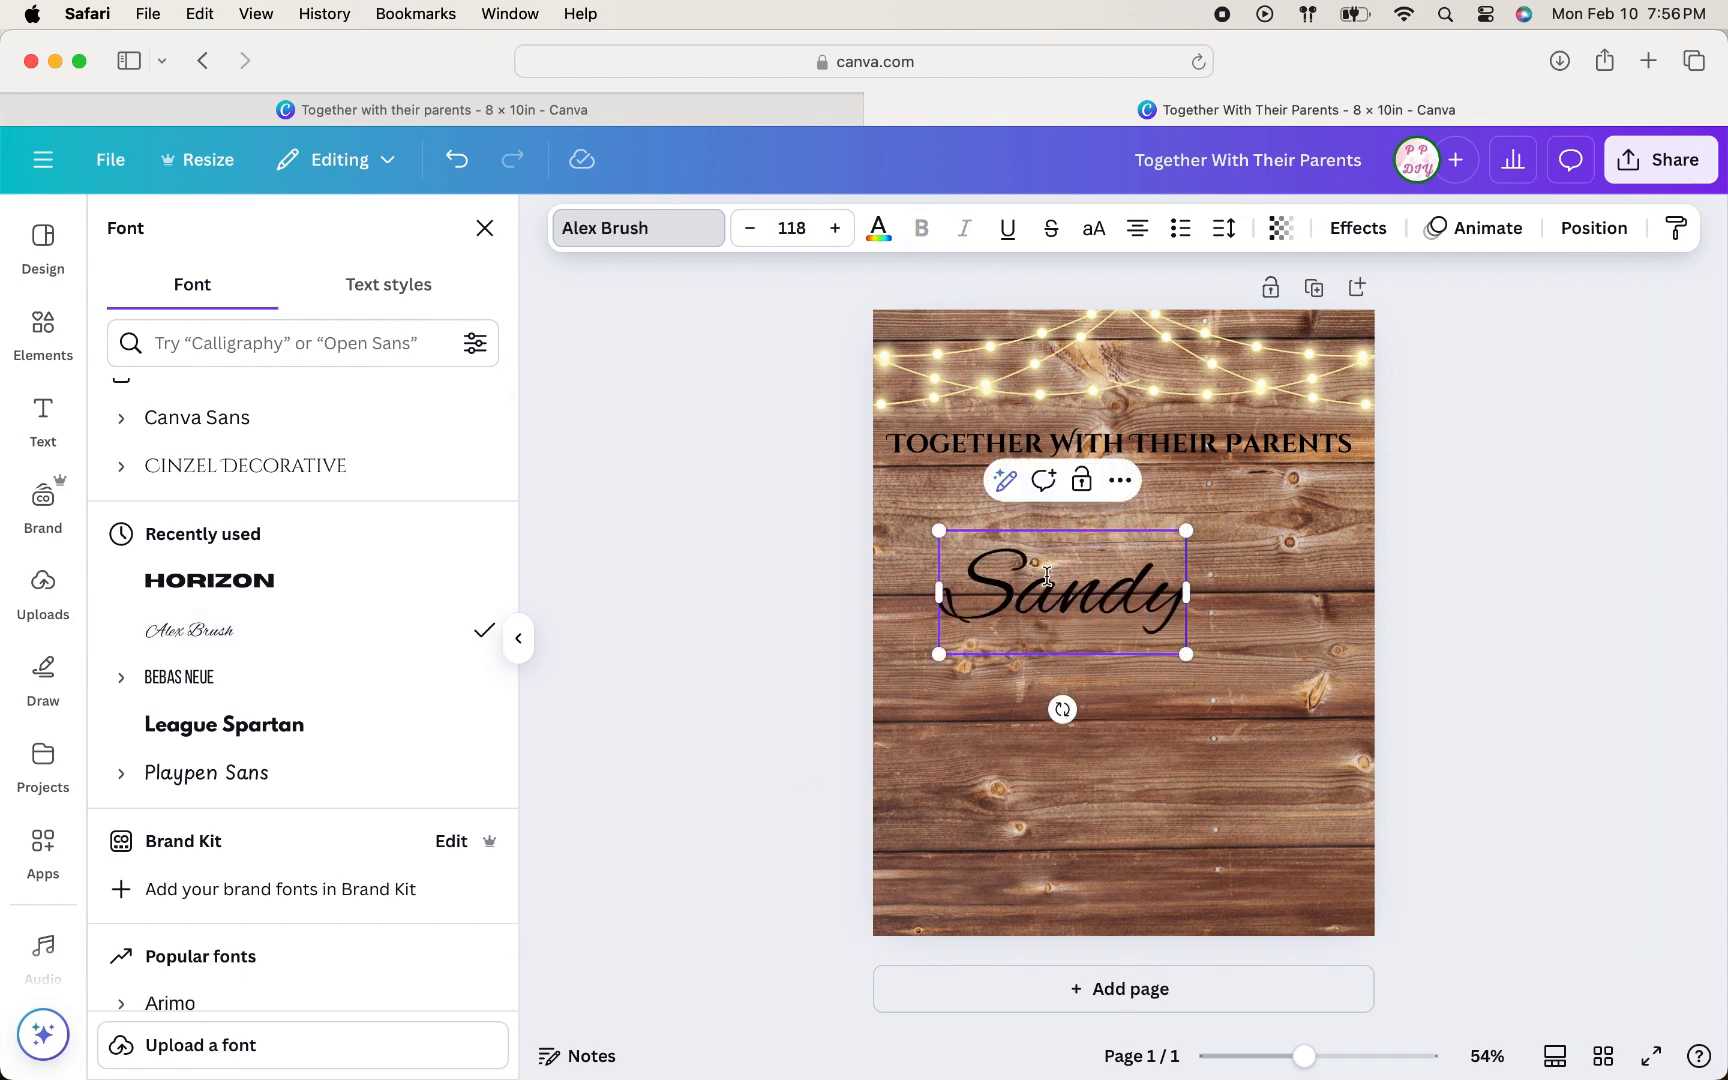
{"action": "left_click", "coordinate": [1462, 642]}
{"action": "left_click", "coordinate": [1330, 688]}
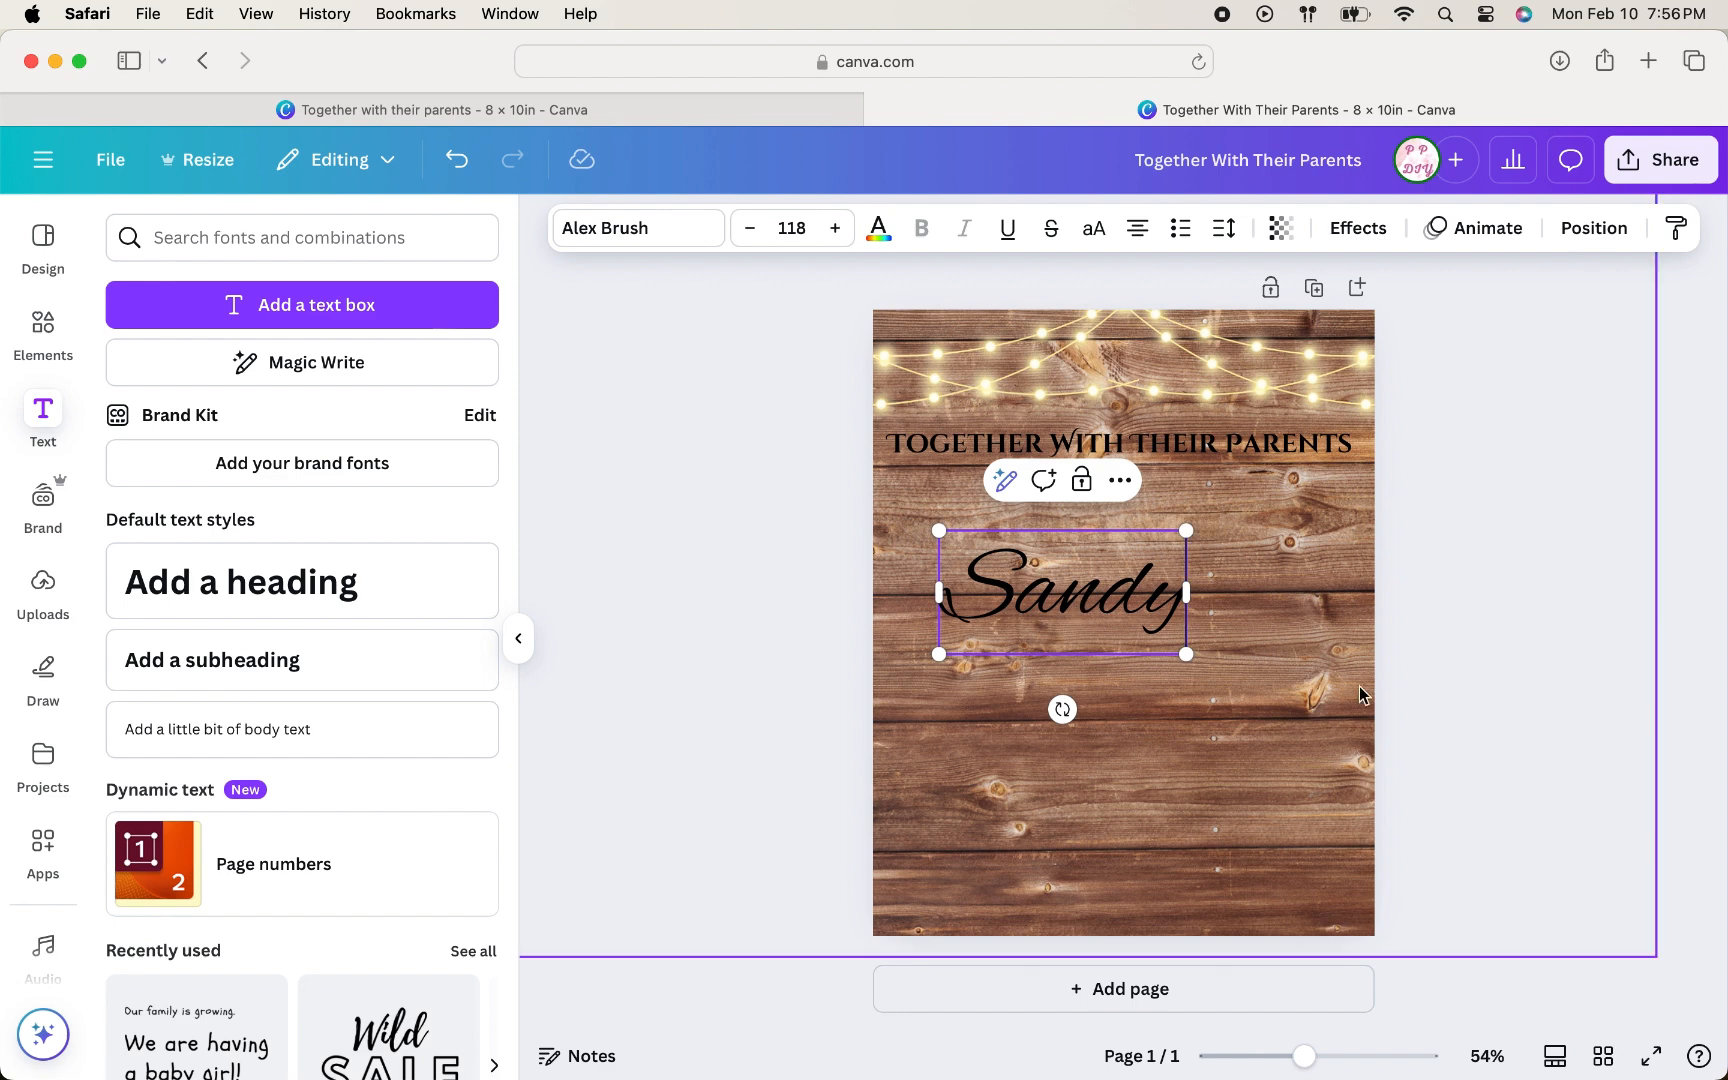
{"action": "left_click", "coordinate": [1096, 592]}
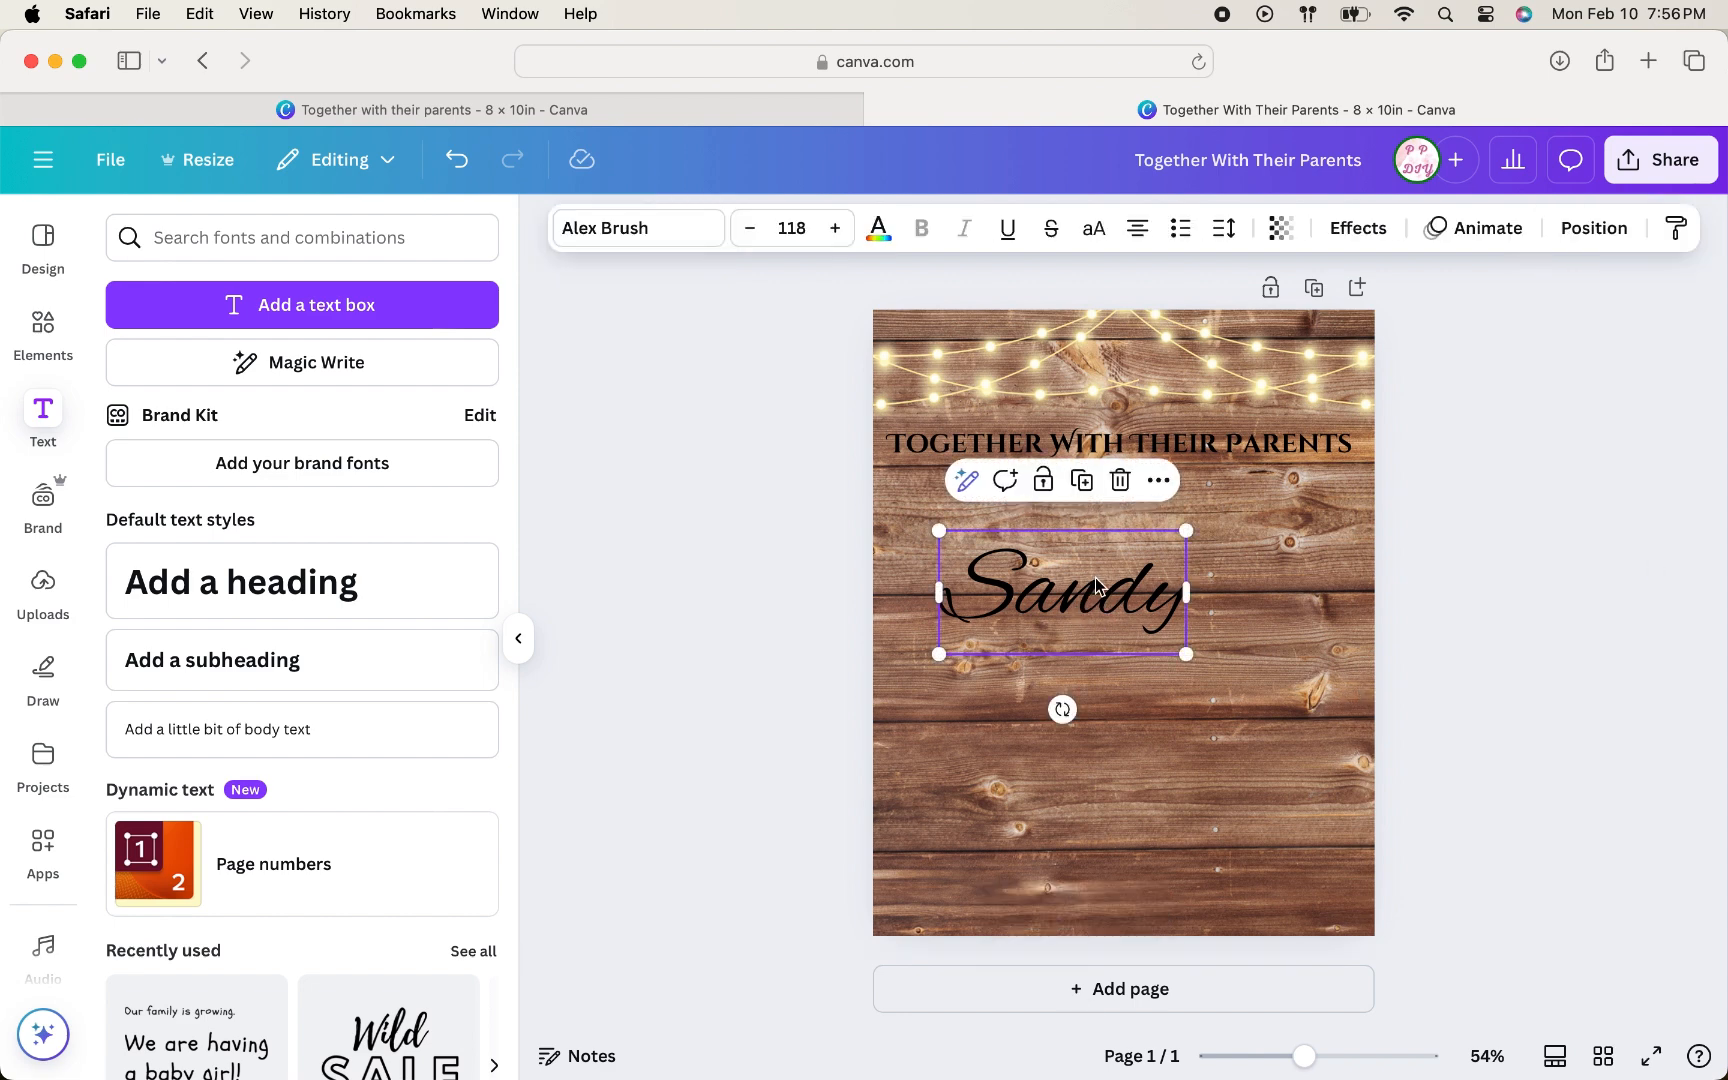
{"action": "left_click_drag", "start_coordinate": [1095, 583], "coordinate": [1183, 643]}
Step: Duplicate the first partner's name, place the copy centred below it and replace its text with the second partner's first name
{"action": "right_click", "coordinate": [1140, 528]}
{"action": "left_click", "coordinate": [1255, 553]}
{"action": "double_click", "coordinate": [1183, 643]}
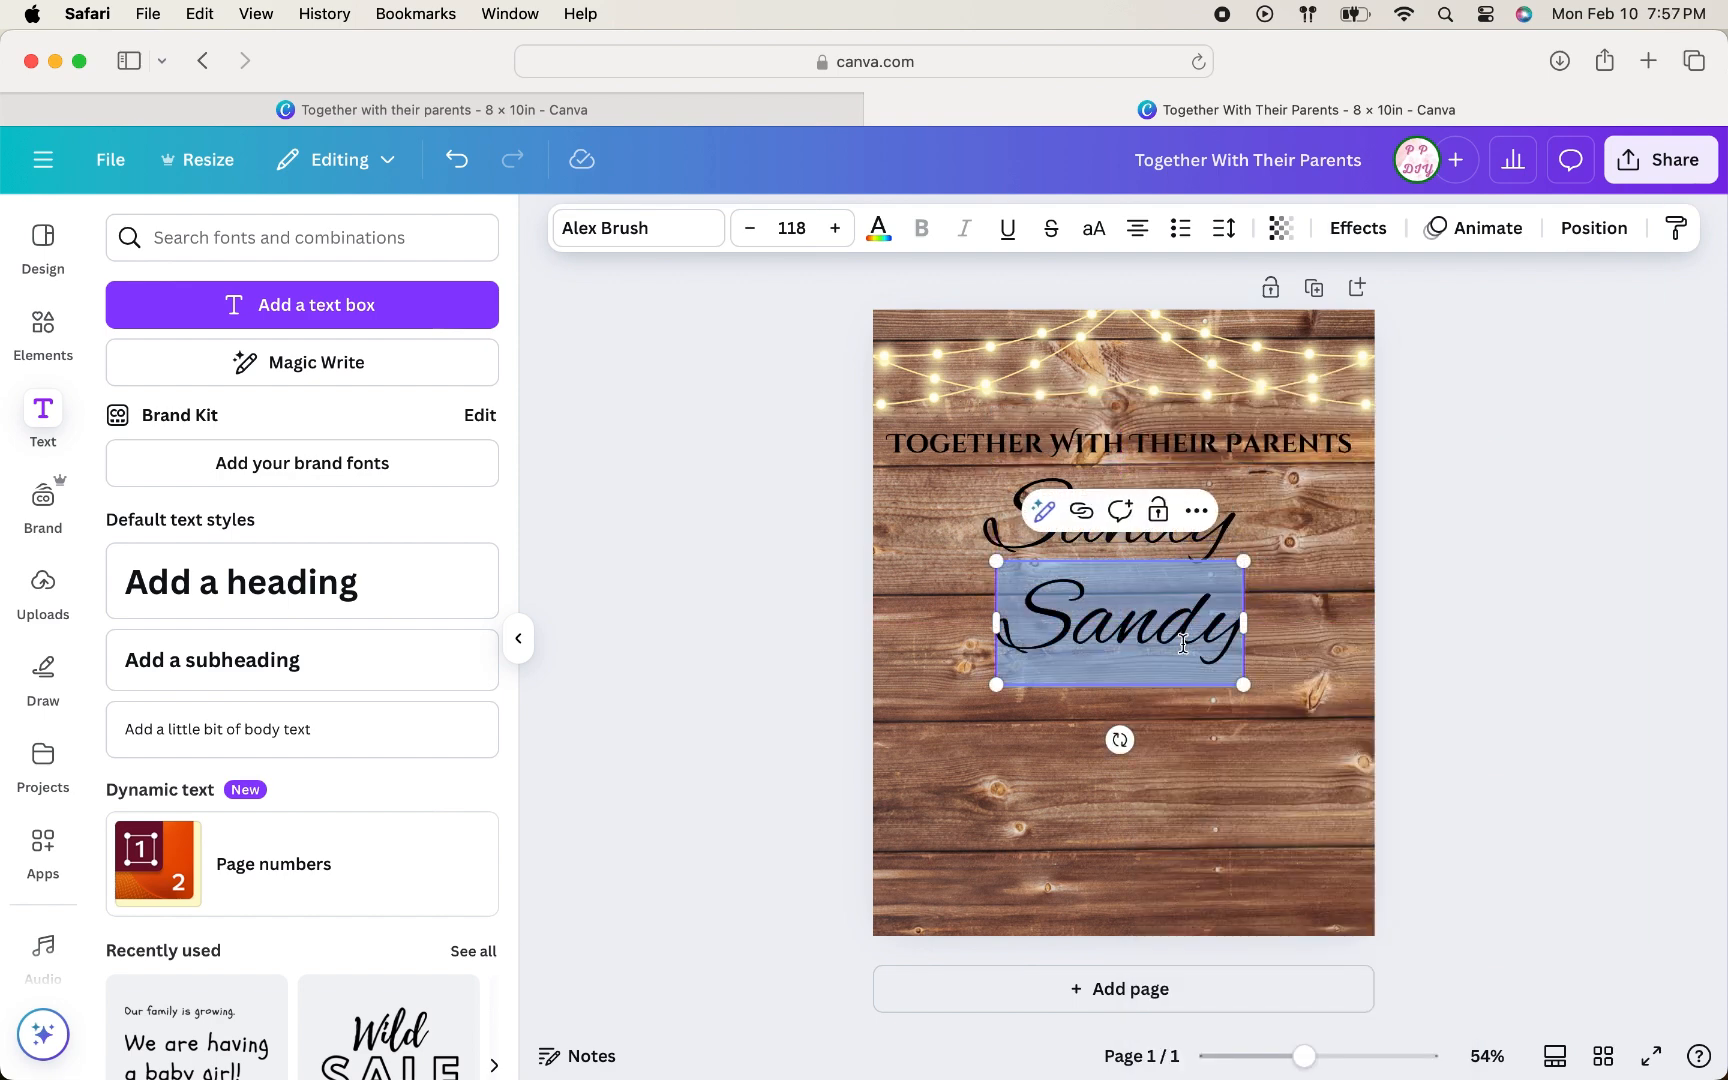
{"action": "type", "text": "James"}
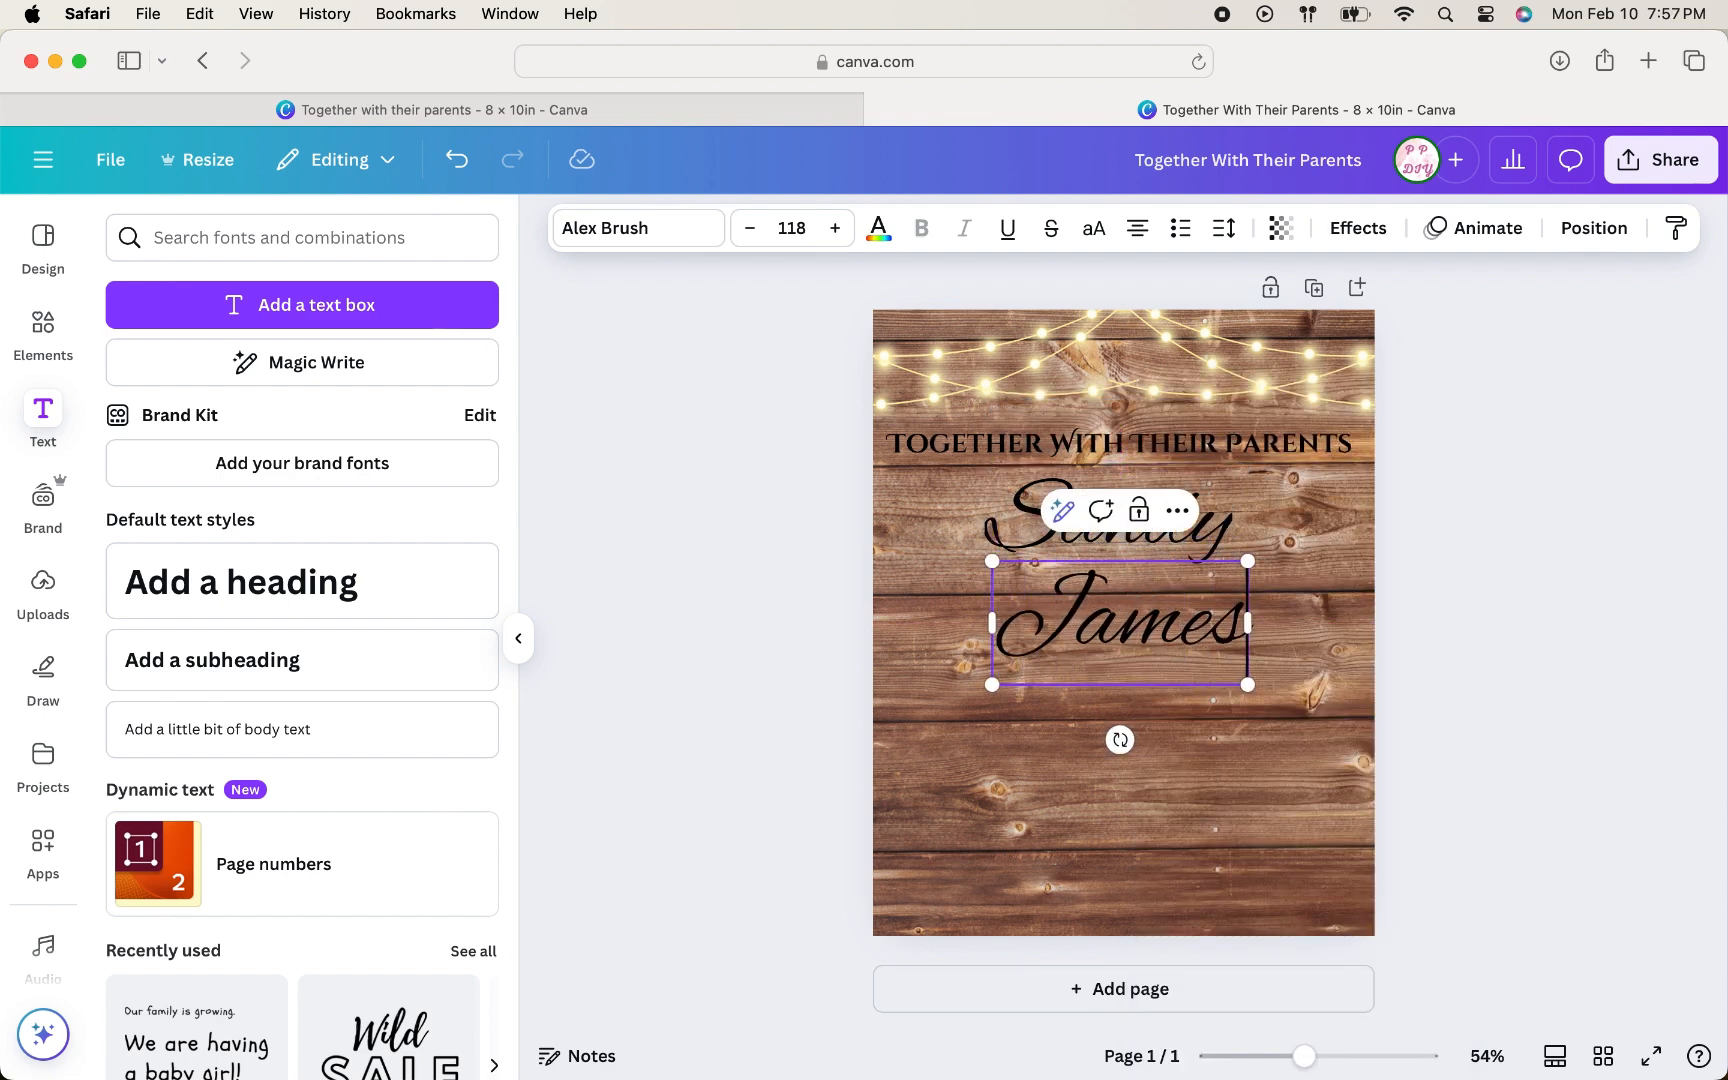
{"action": "left_click", "coordinate": [1443, 728]}
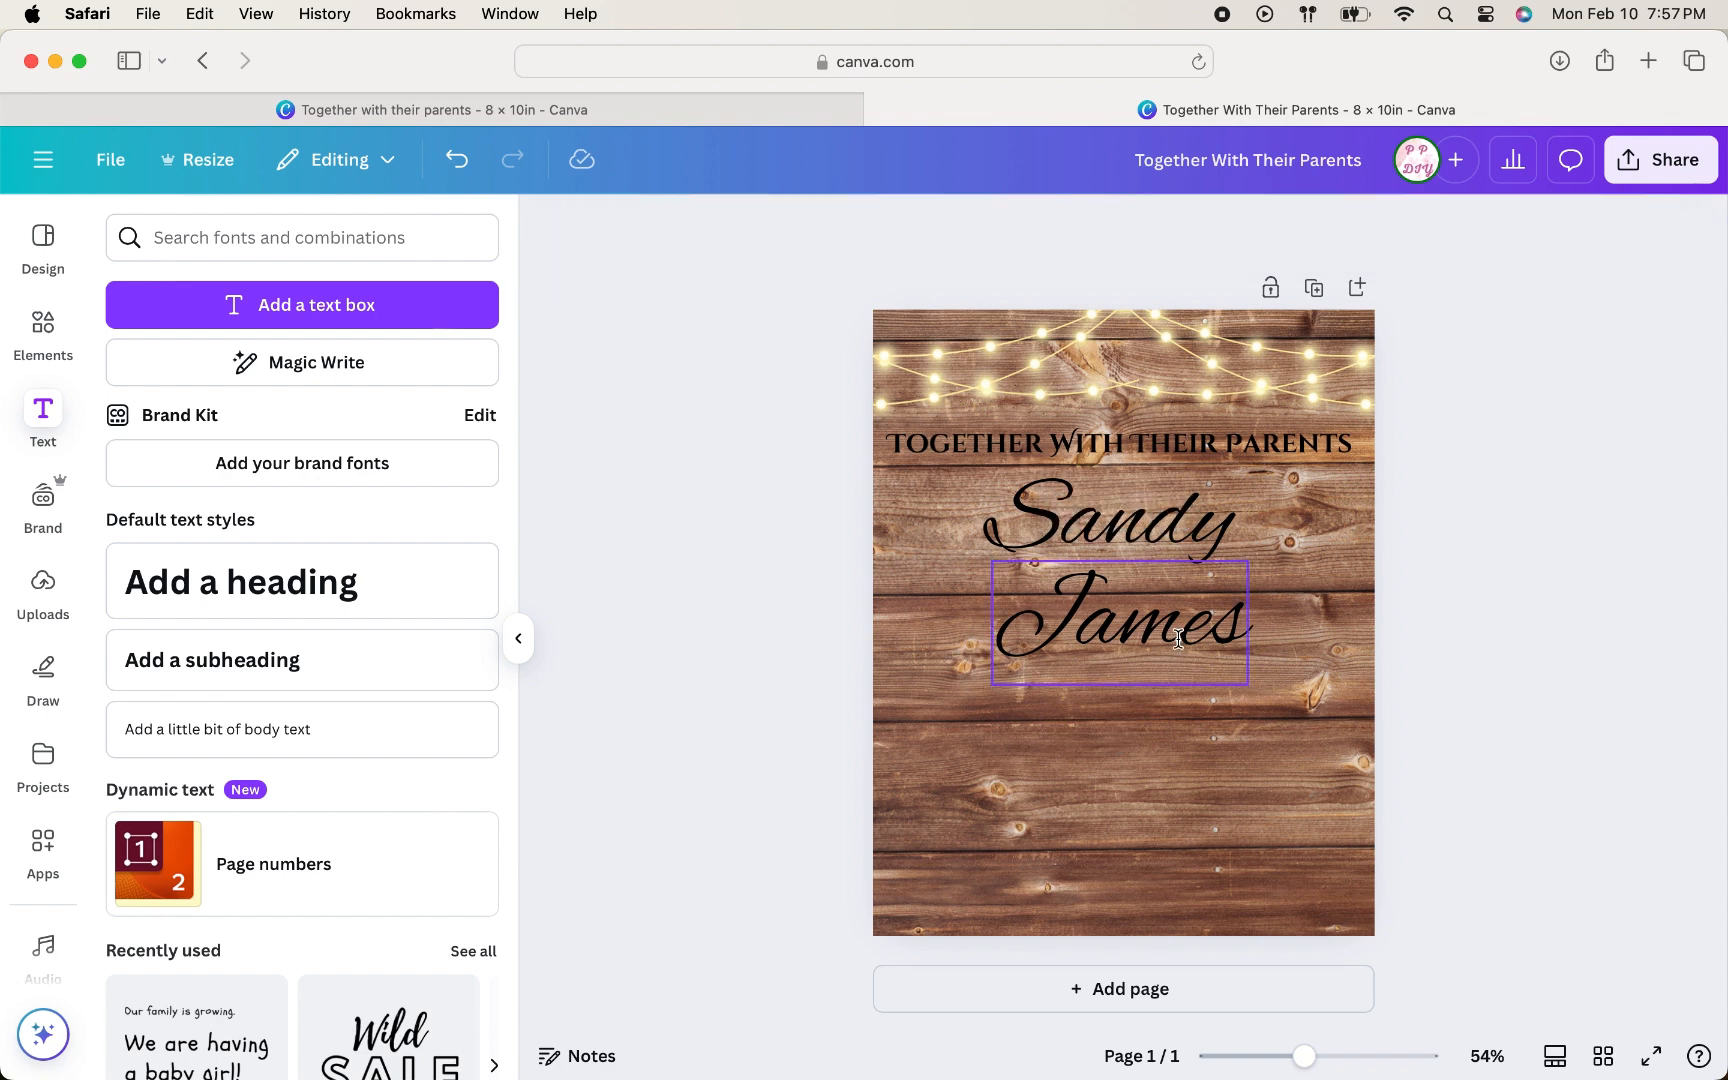
{"action": "left_click", "coordinate": [1176, 637]}
{"action": "mouse_move", "coordinate": [1176, 637]}
{"action": "left_mouse_down"}
{"action": "mouse_move", "coordinate": [1162, 668]}
{"action": "mouse_move", "coordinate": [1164, 641]}
{"action": "left_mouse_up"}
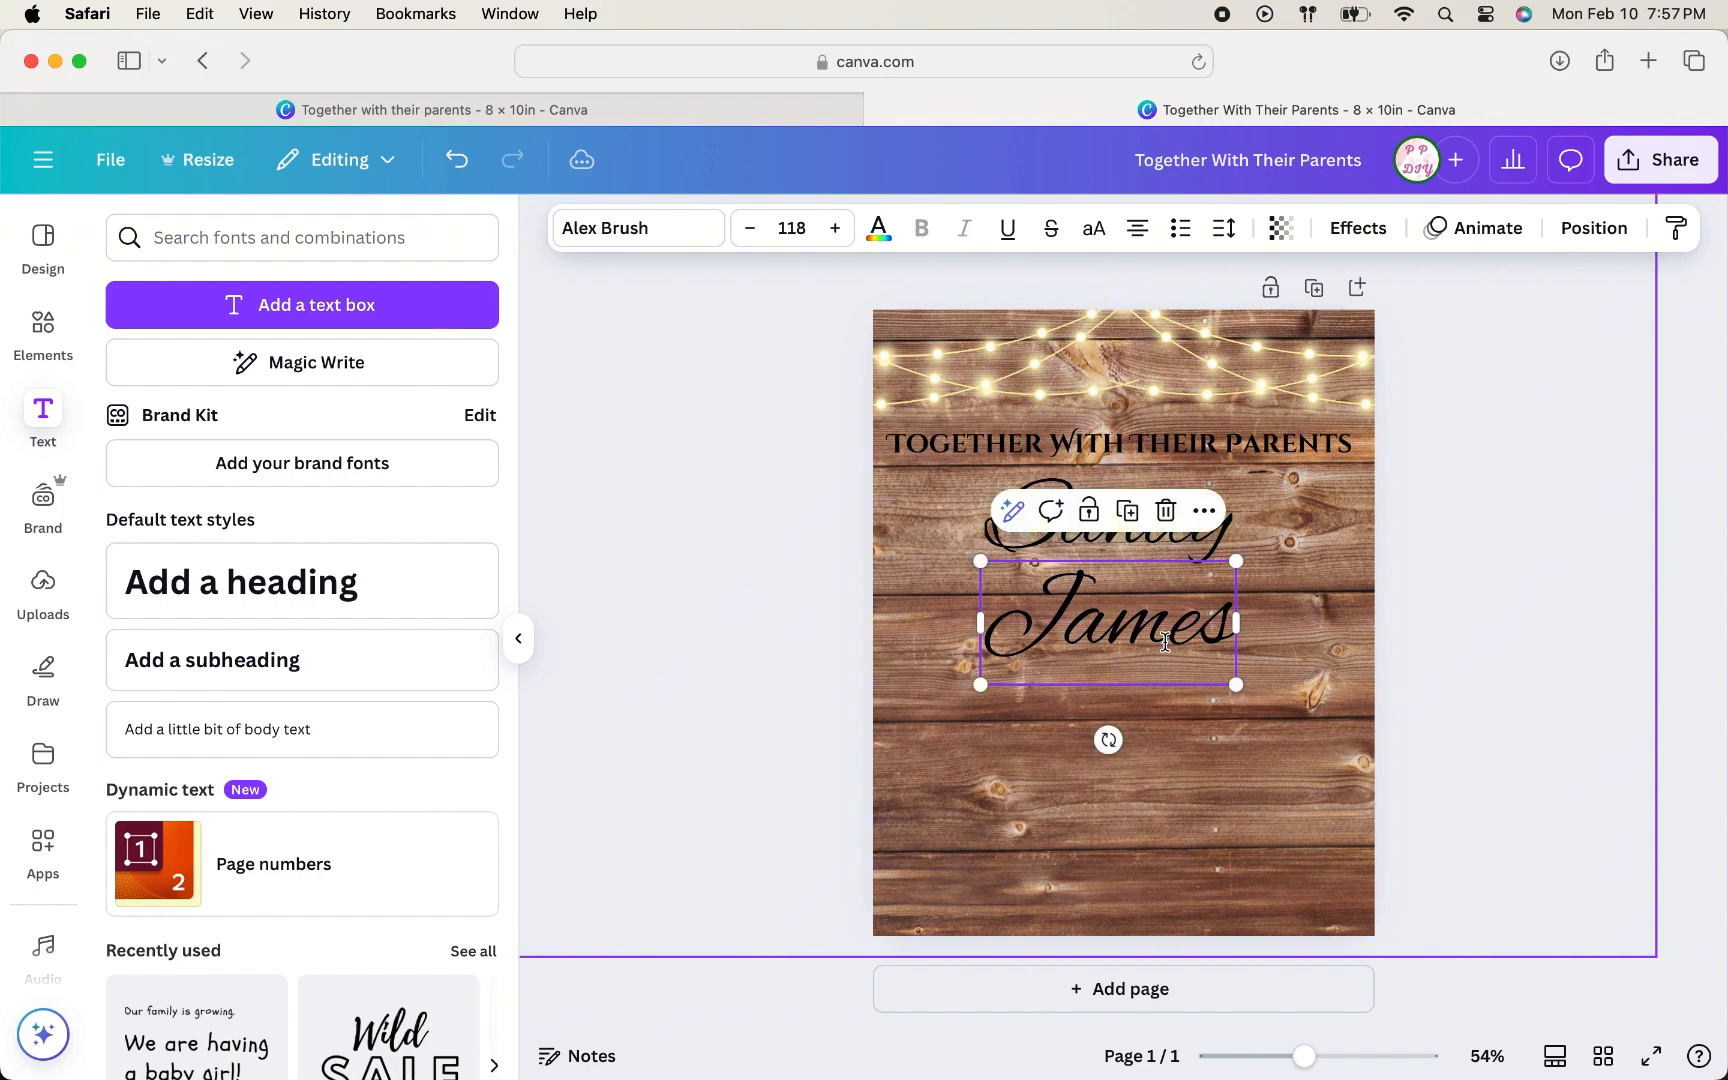
{"action": "left_click", "coordinate": [1443, 620]}
Step: Duplicate the second partner's name, change the copy to "&", shrink it and place it between the two names
{"action": "right_click", "coordinate": [1076, 607]}
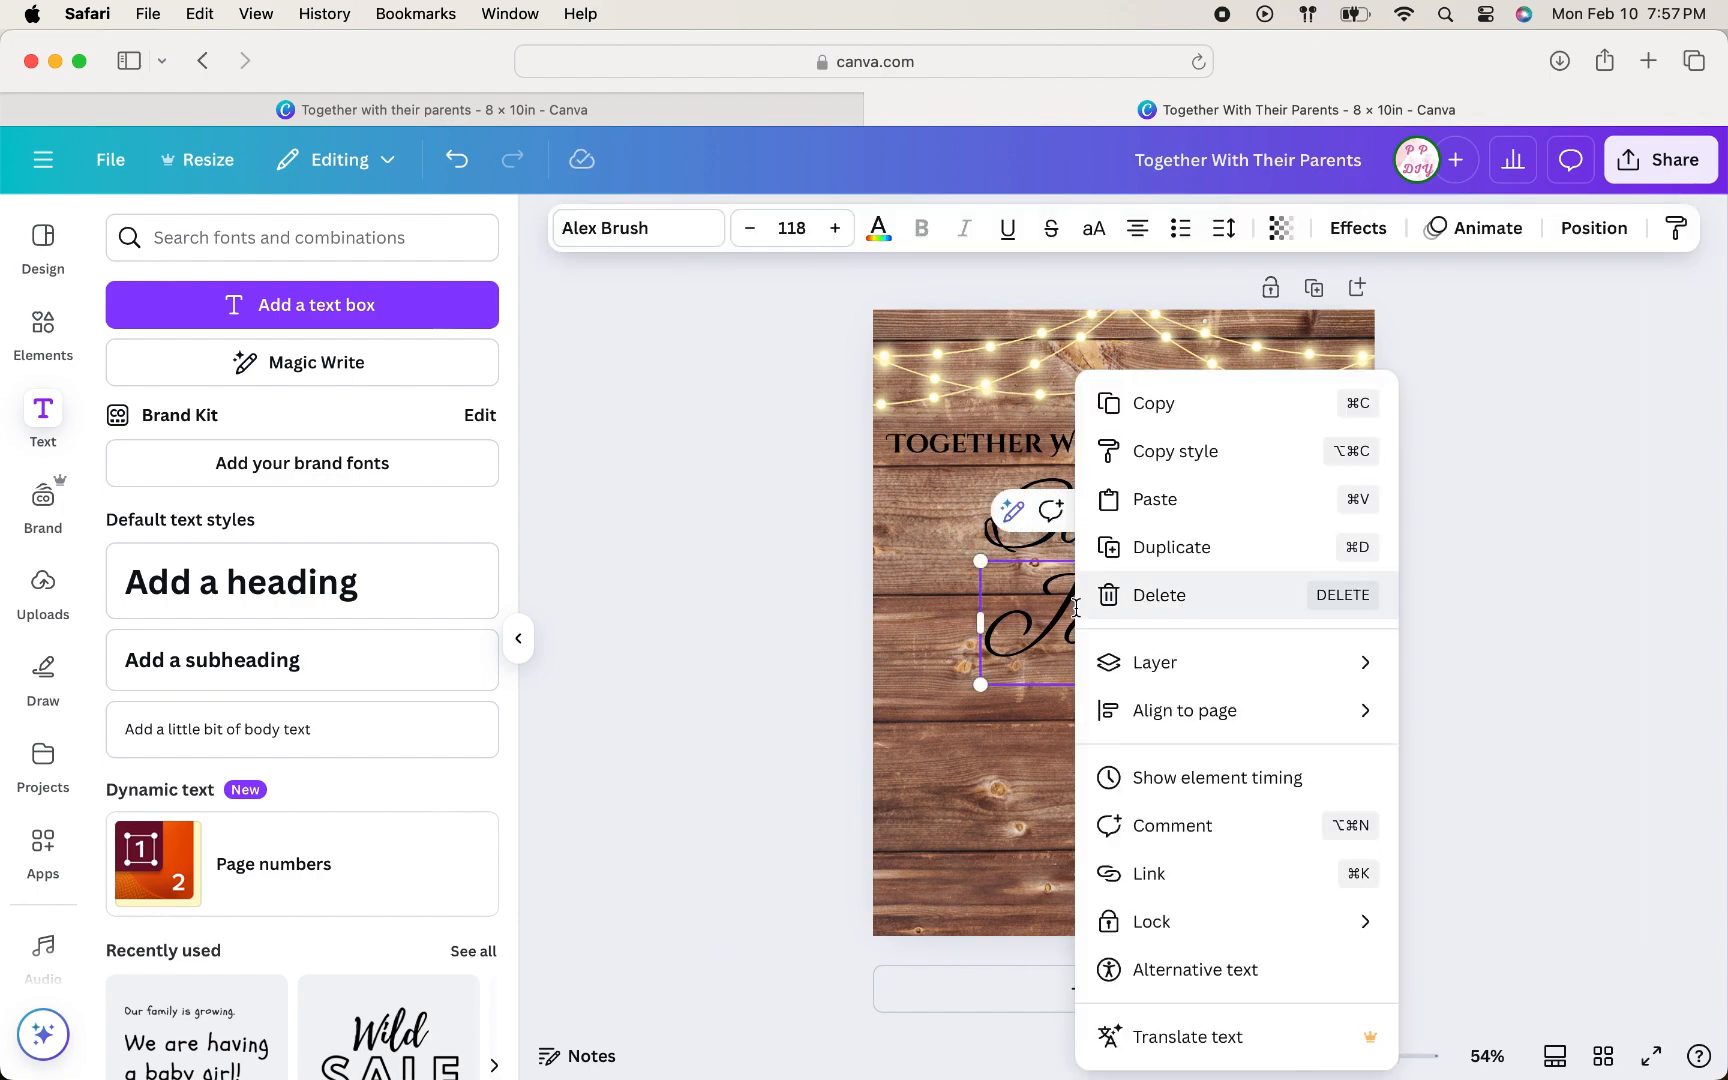
{"action": "left_click", "coordinate": [1218, 543]}
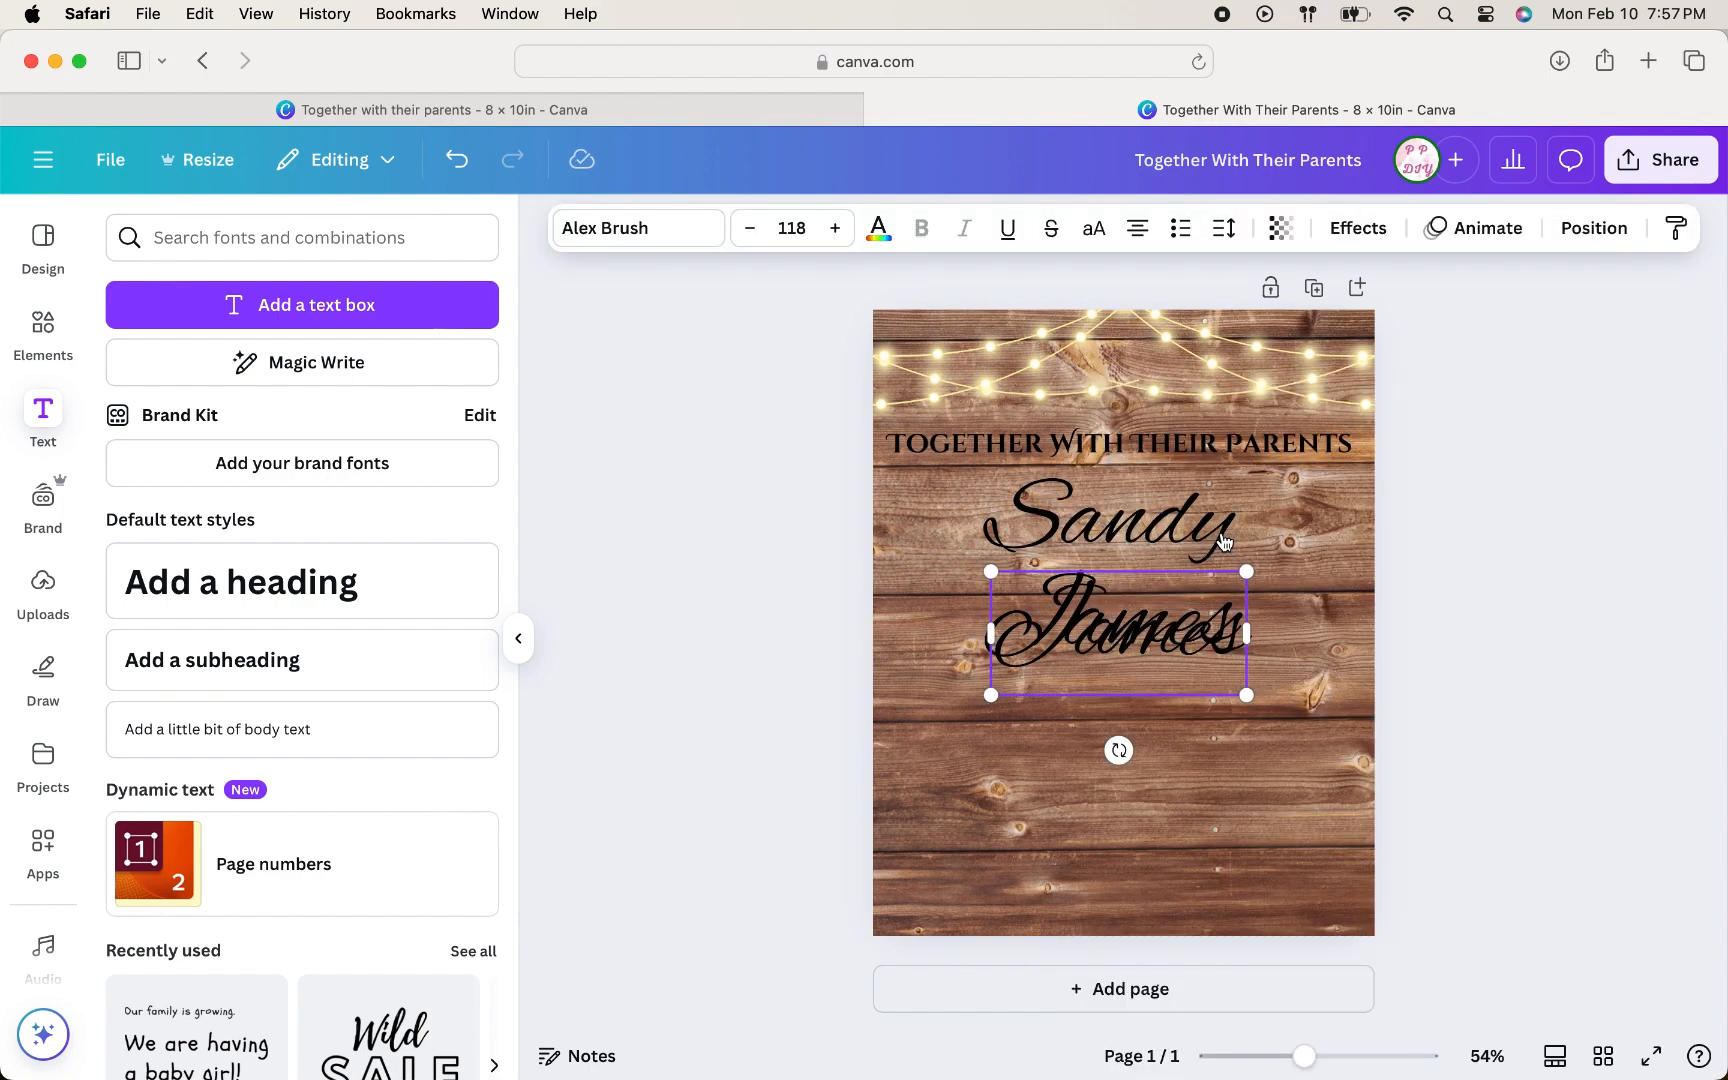
{"action": "left_click_drag", "start_coordinate": [1151, 640], "coordinate": [1157, 745]}
{"action": "type", "text": "&"}
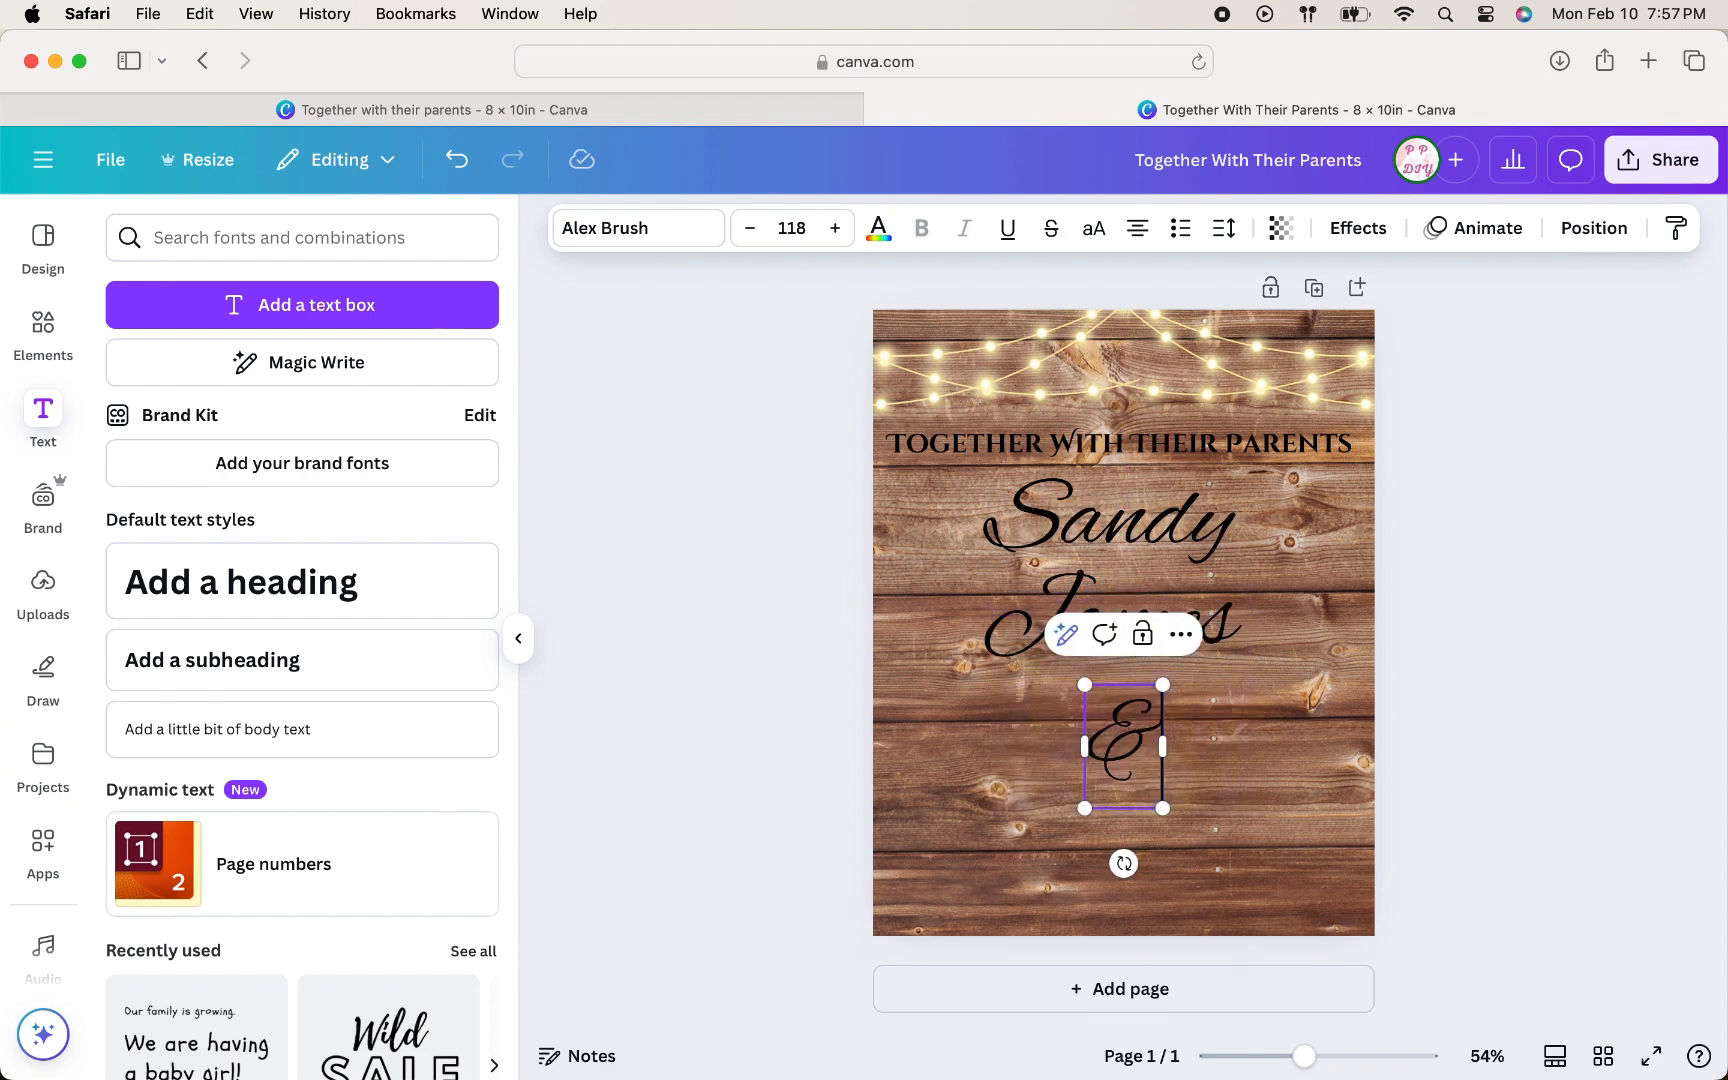
{"action": "left_click_drag", "start_coordinate": [1163, 808], "coordinate": [1156, 672]}
{"action": "left_click", "coordinate": [1497, 588]}
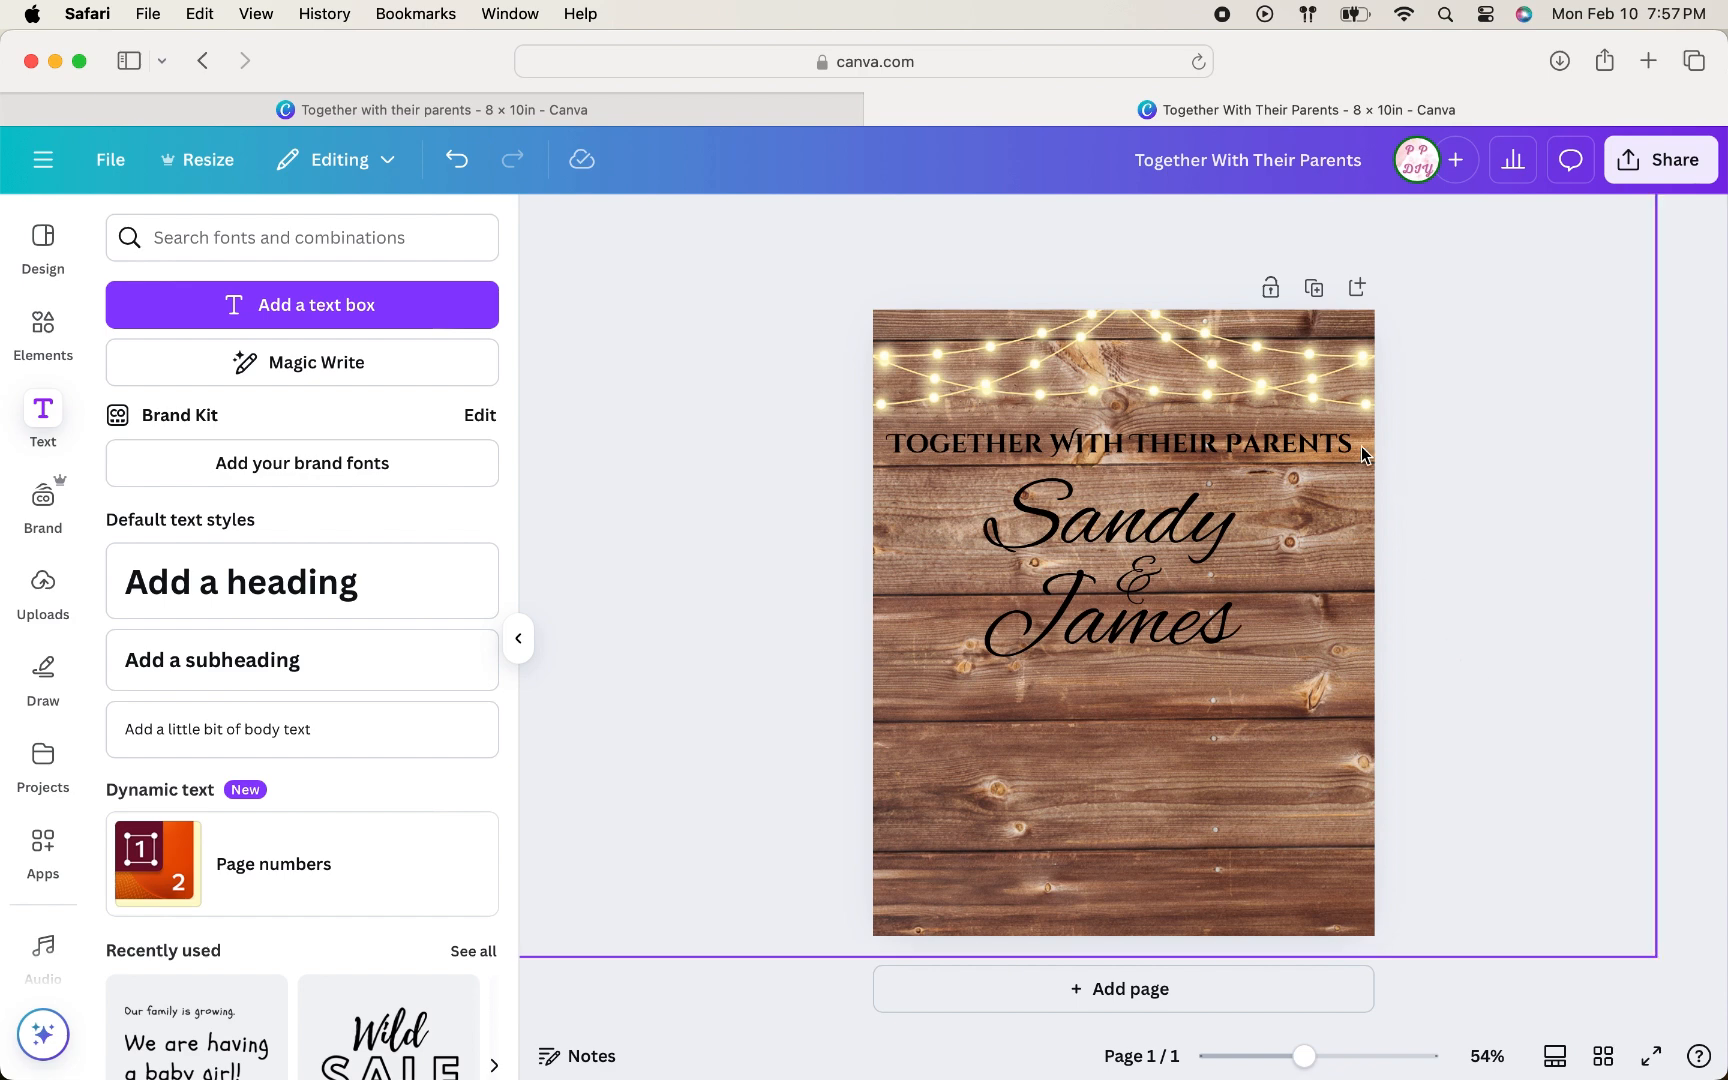
Step: Duplicate the "Together With Their Parents" heading, place the copy below the names and change its text to "Invite you to celebrate"
{"action": "right_click", "coordinate": [1304, 443]}
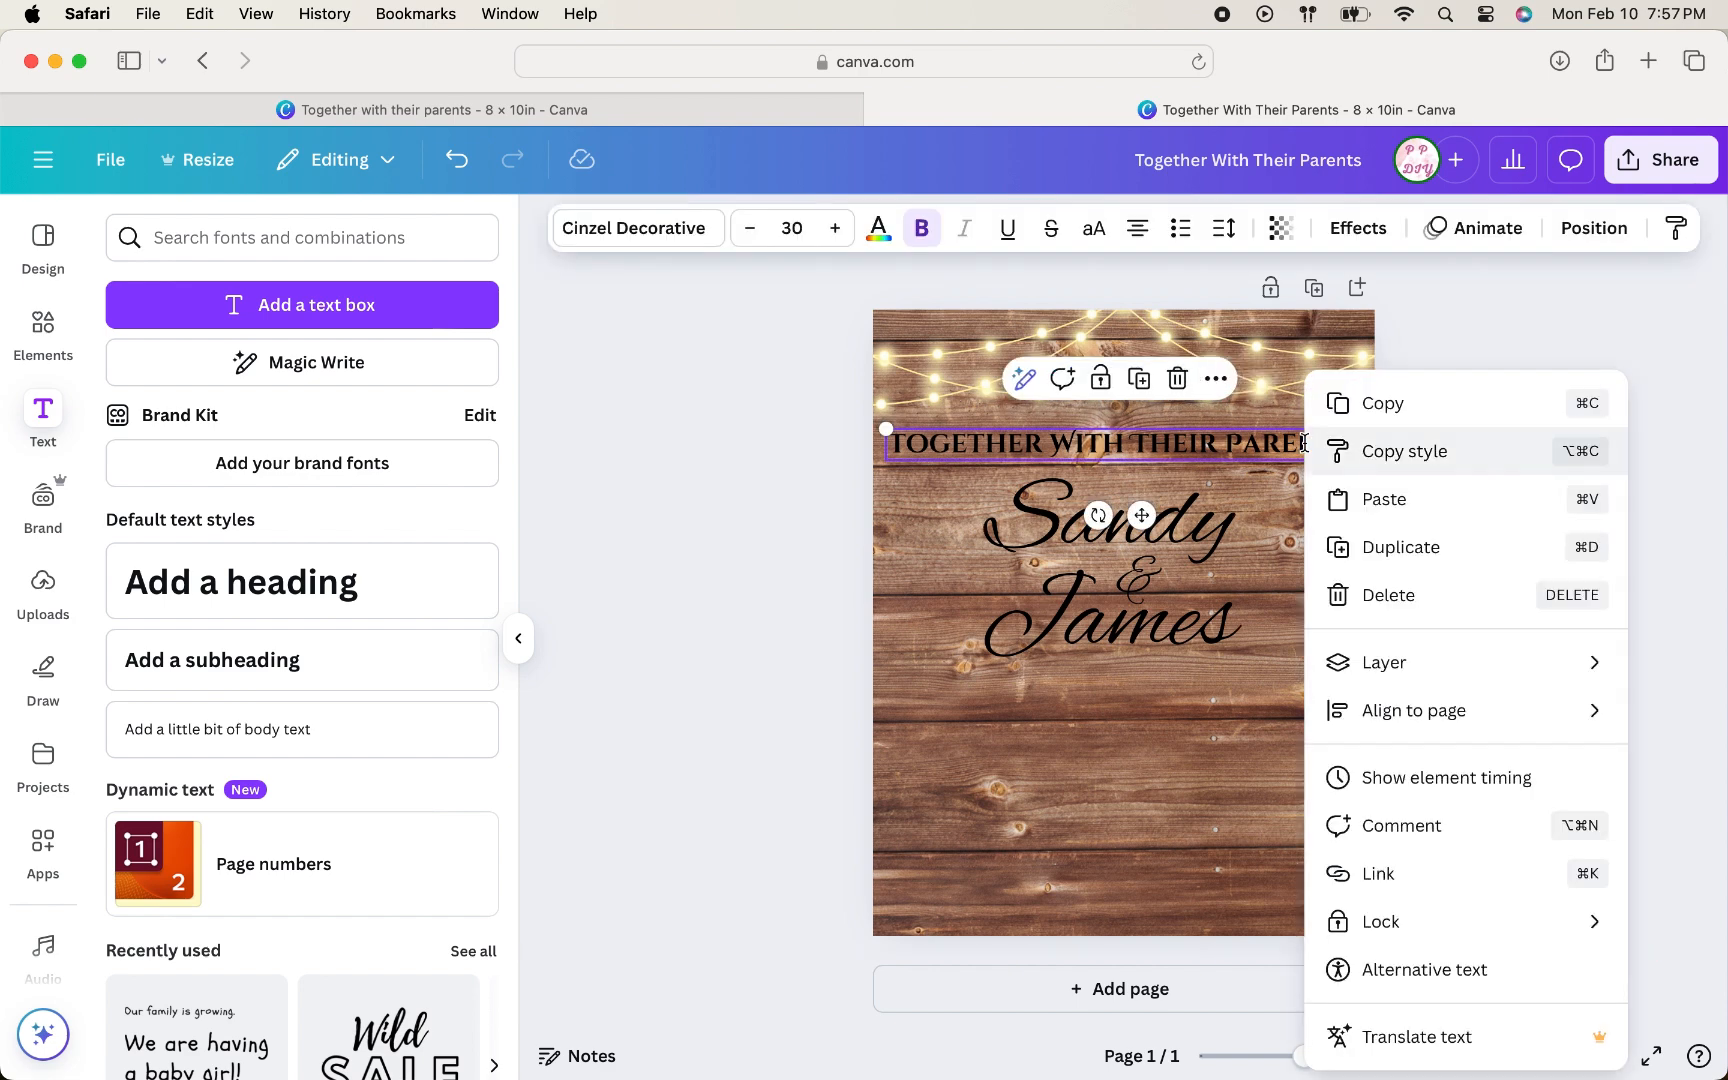
{"action": "left_click", "coordinate": [1361, 549]}
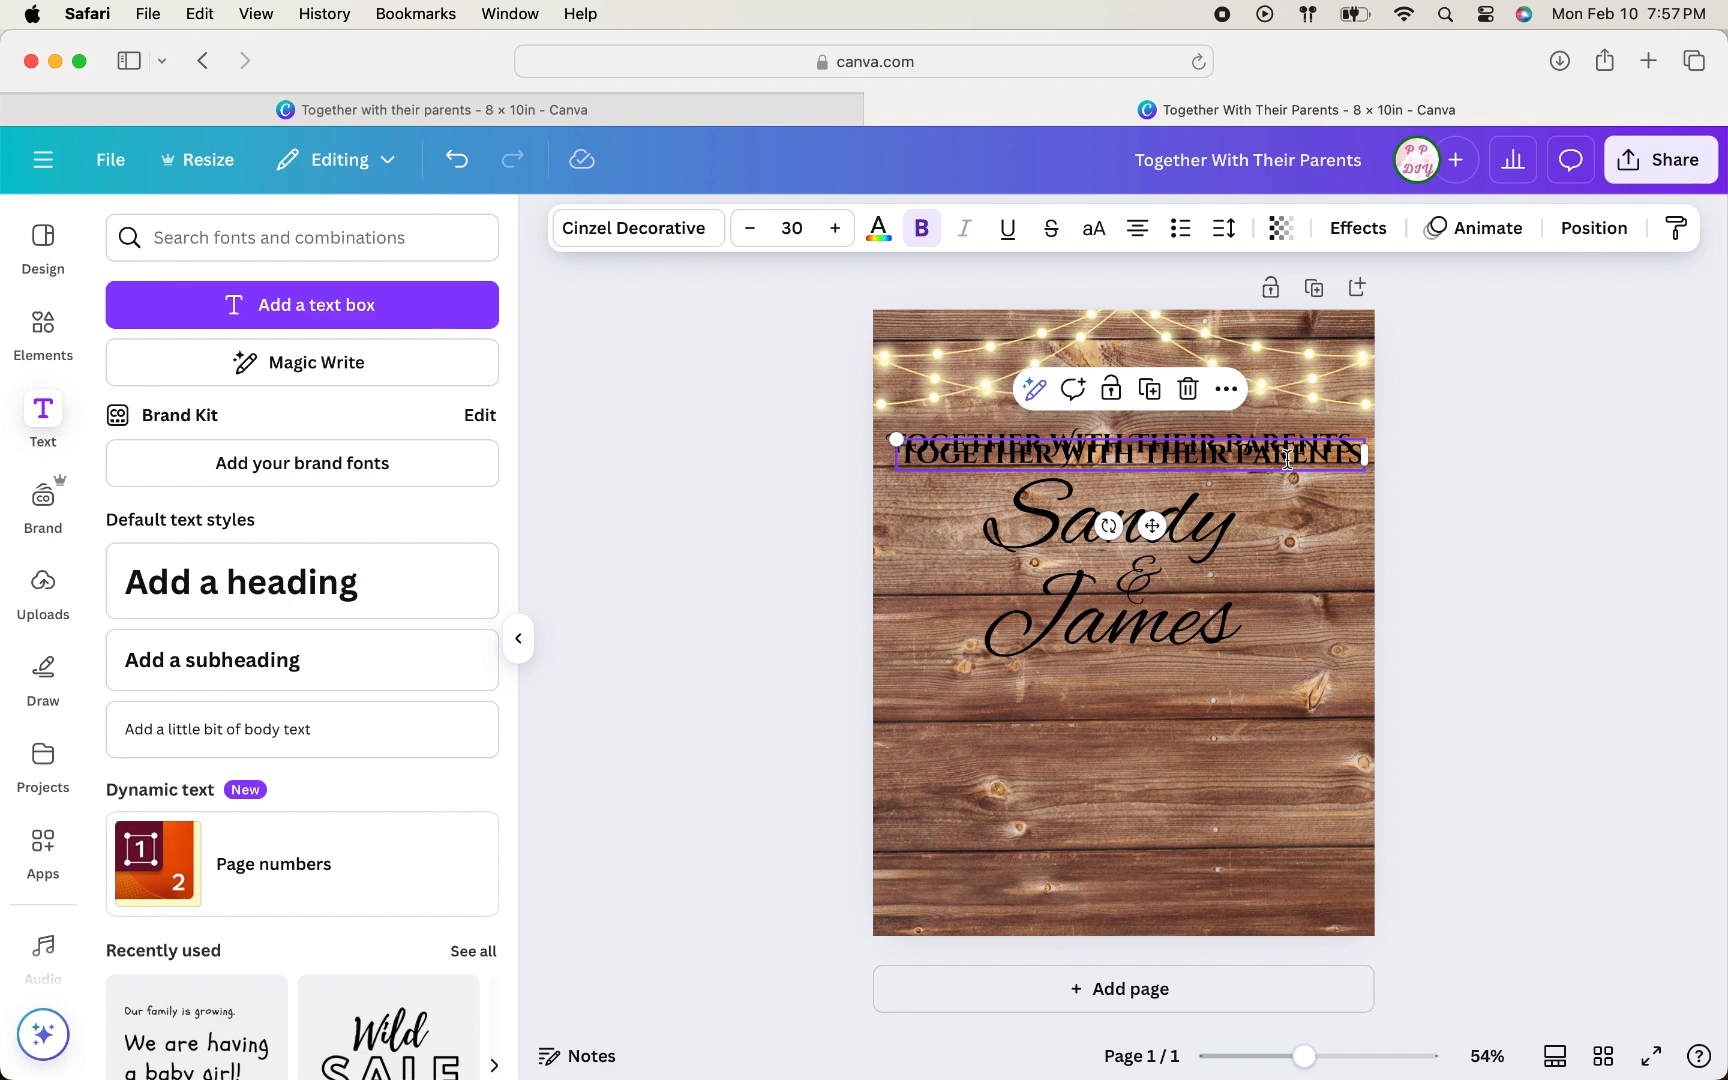
{"action": "left_click_drag", "start_coordinate": [1287, 459], "coordinate": [1281, 692]}
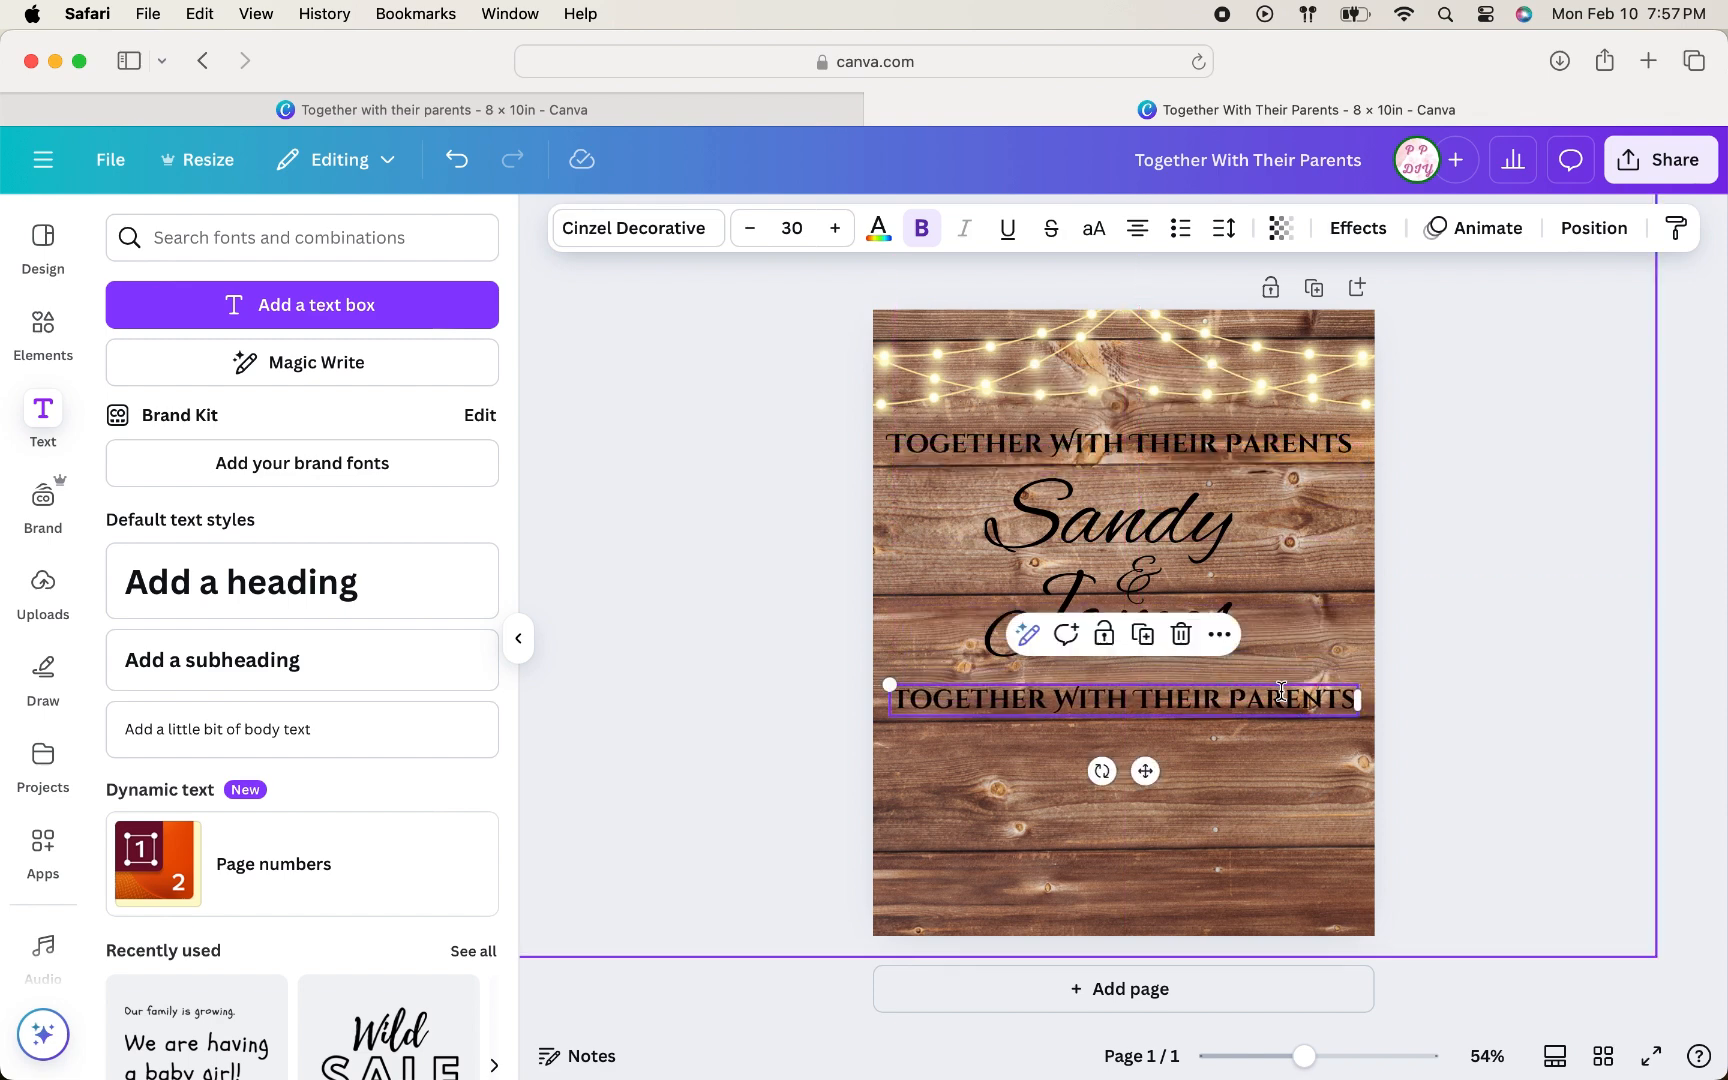
{"action": "double_click", "coordinate": [1281, 692]}
{"action": "type", "text": "INVIT"}
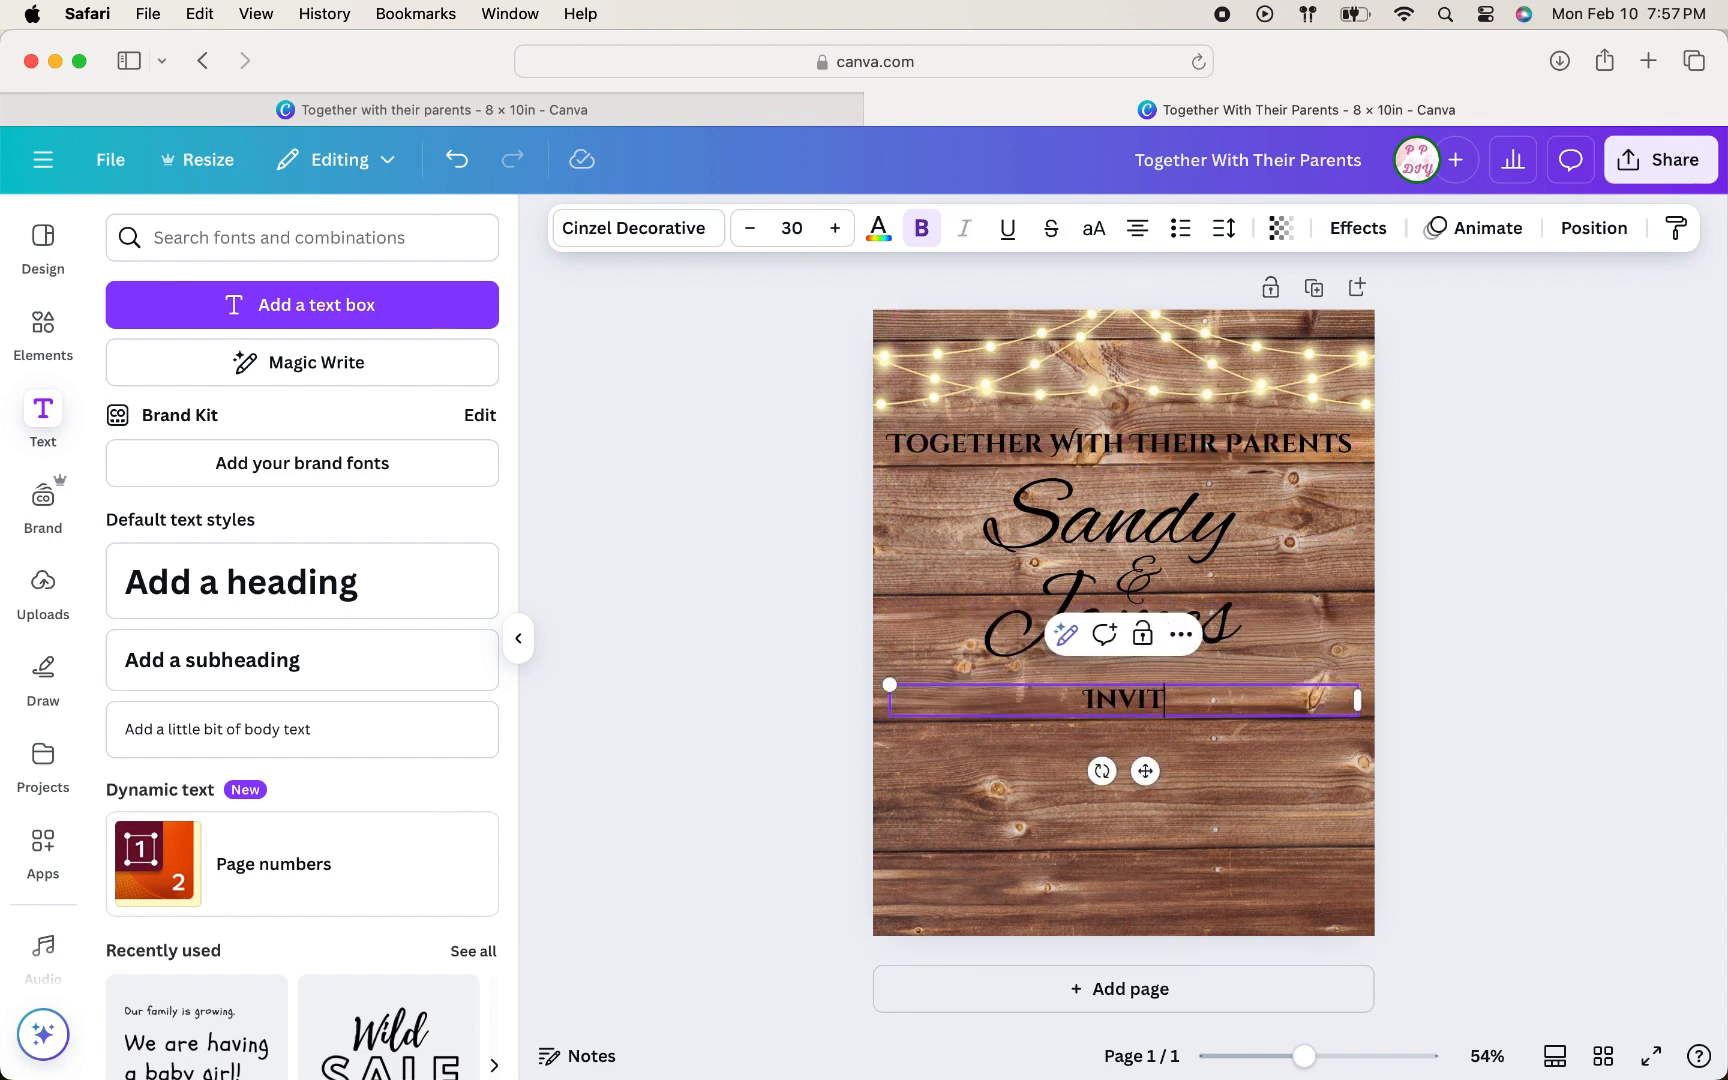
{"action": "type", "text": "E YOU TO"}
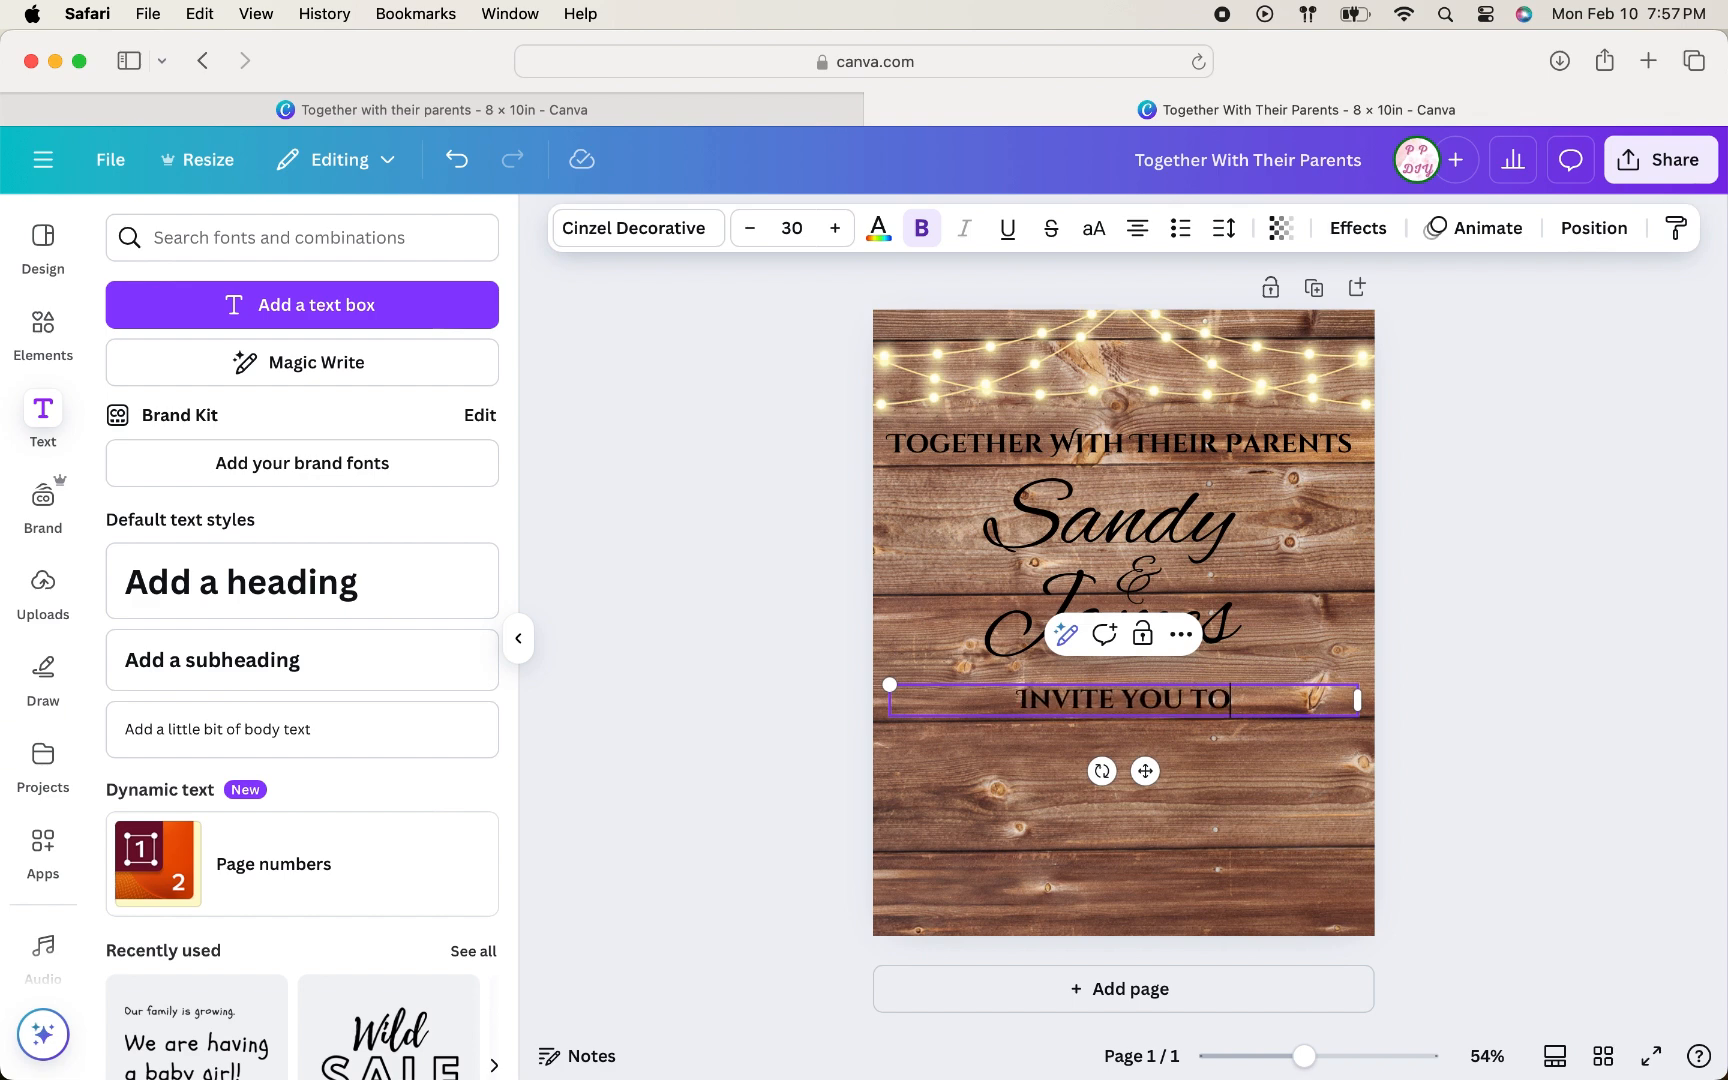
{"action": "type", "text": " CELEBRATE"}
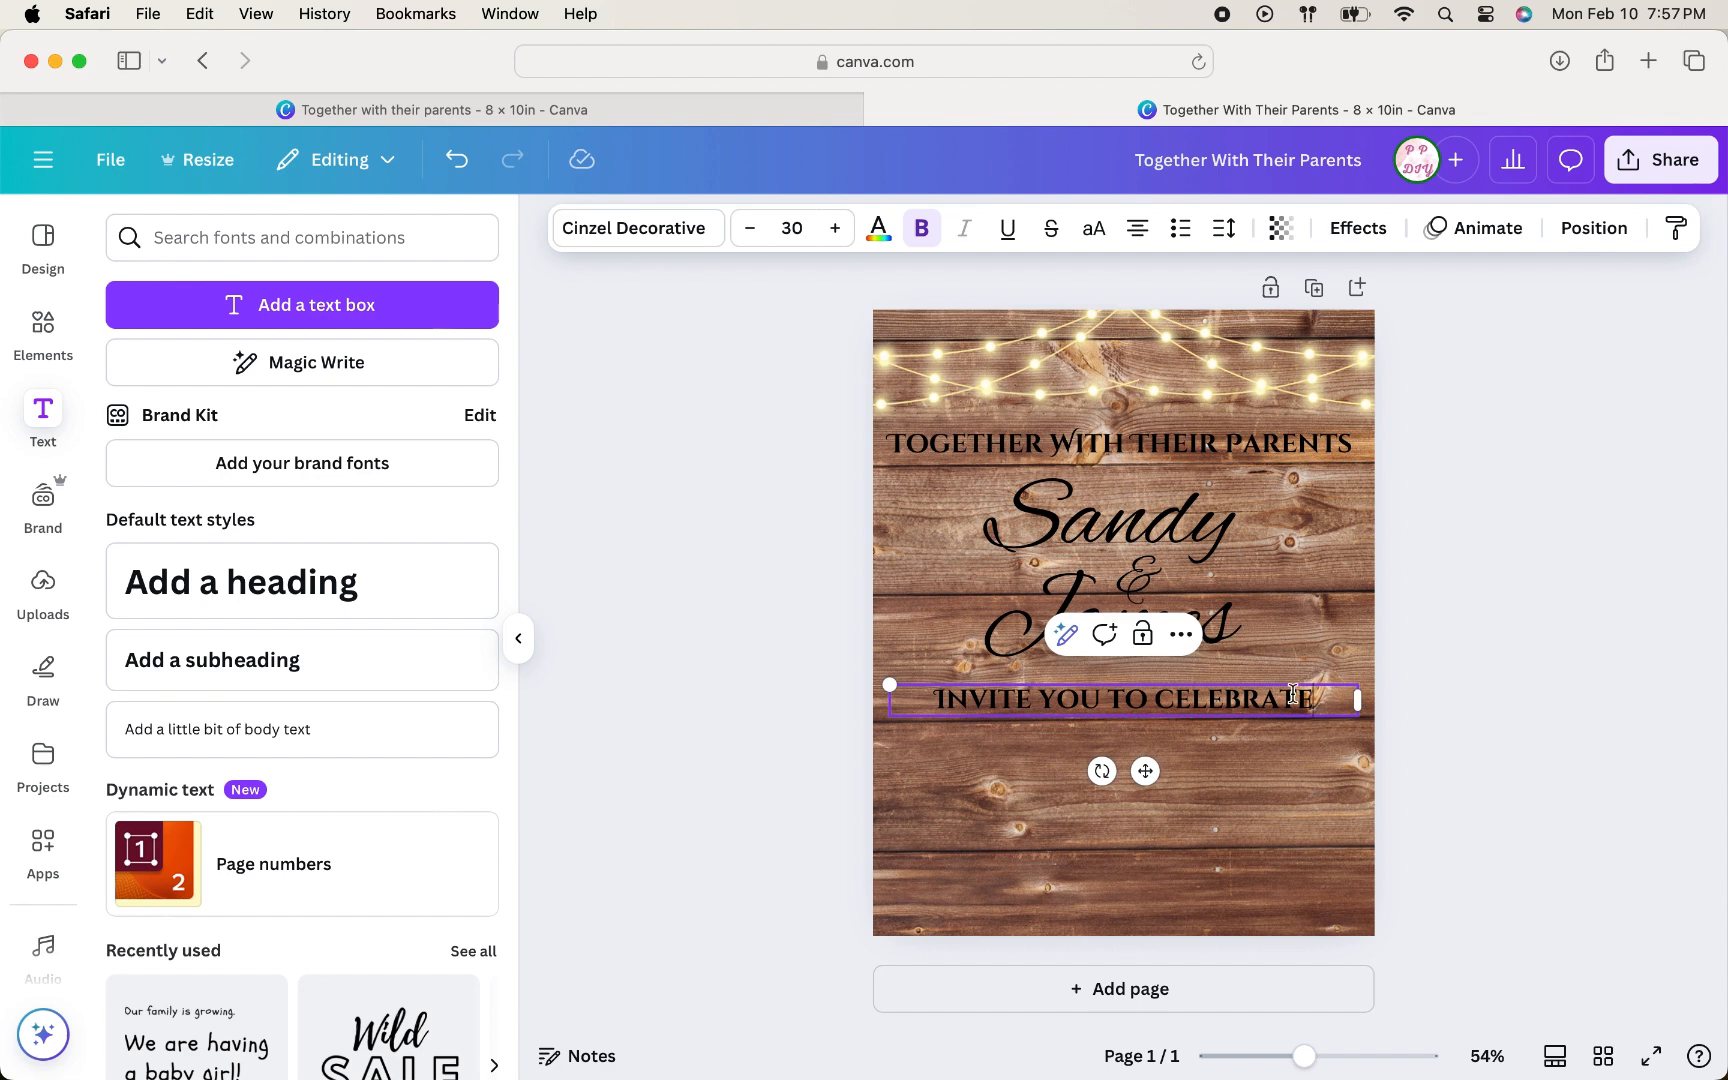
Step: Move the "Invite you to celebrate" line up, closer below the names, and keep it centred on the page
{"action": "left_click", "coordinate": [1527, 703]}
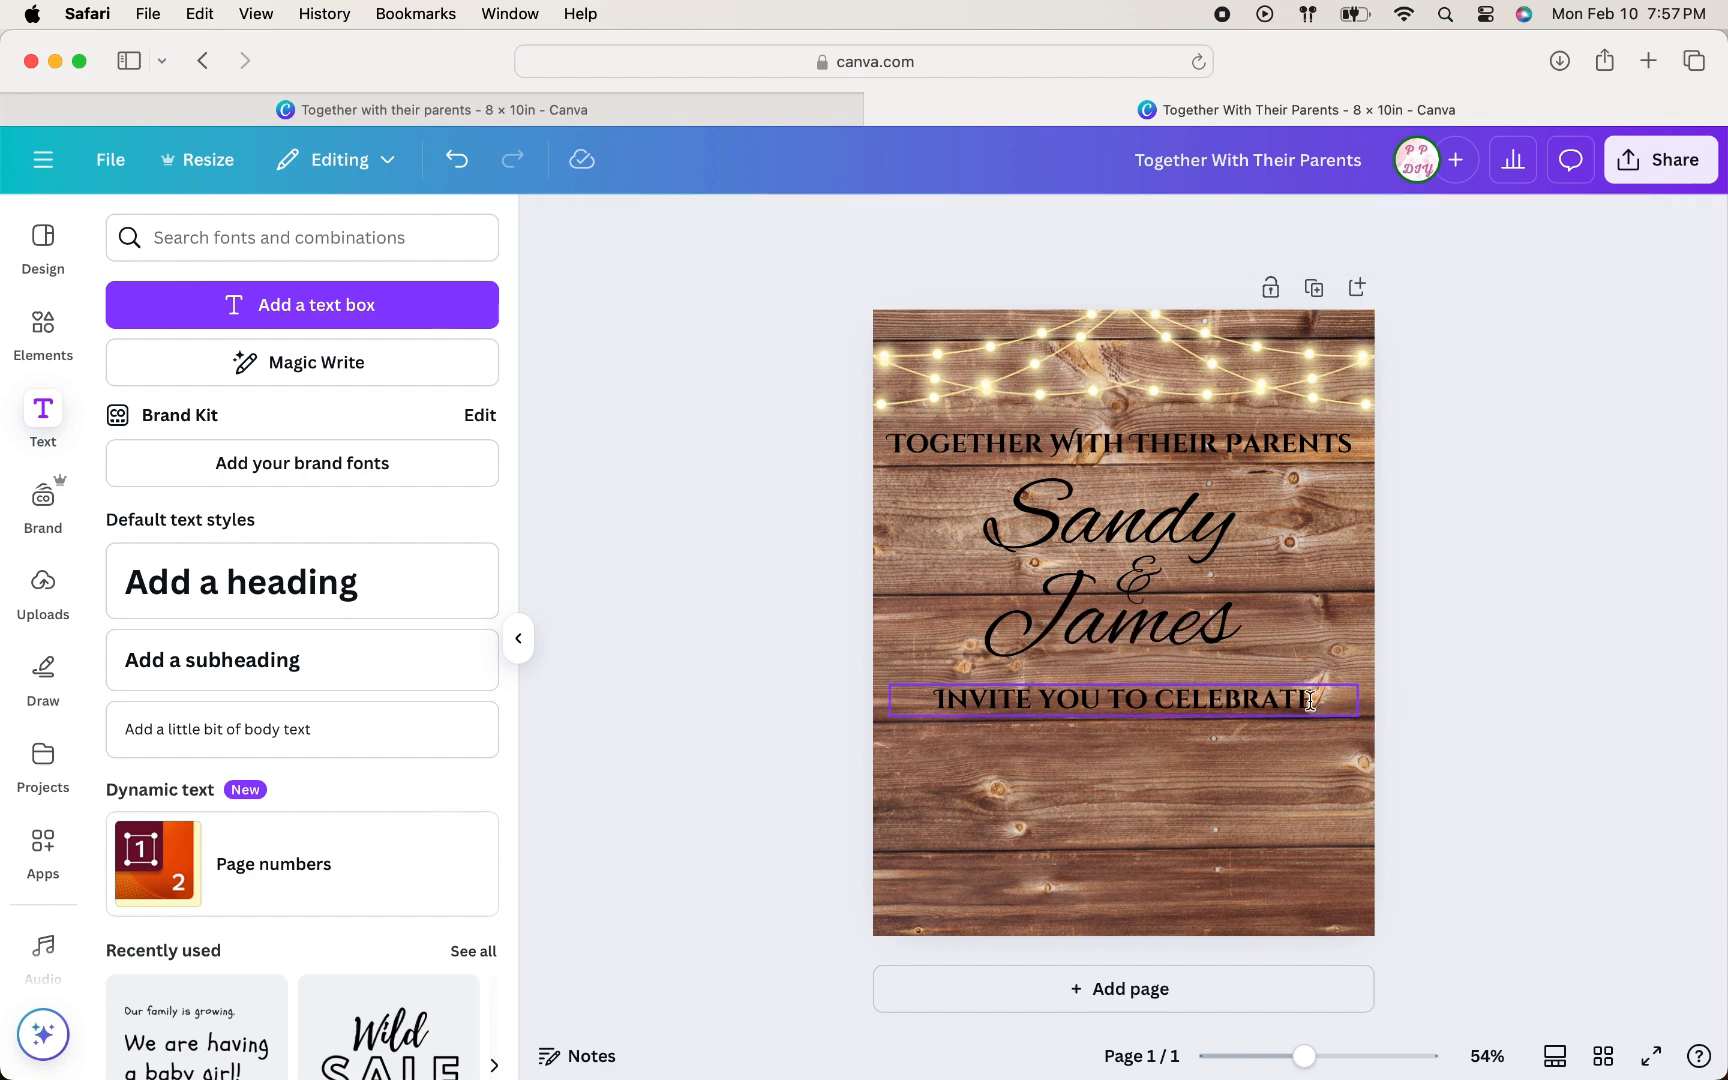
{"action": "left_click_drag", "start_coordinate": [1320, 700], "coordinate": [1312, 686]}
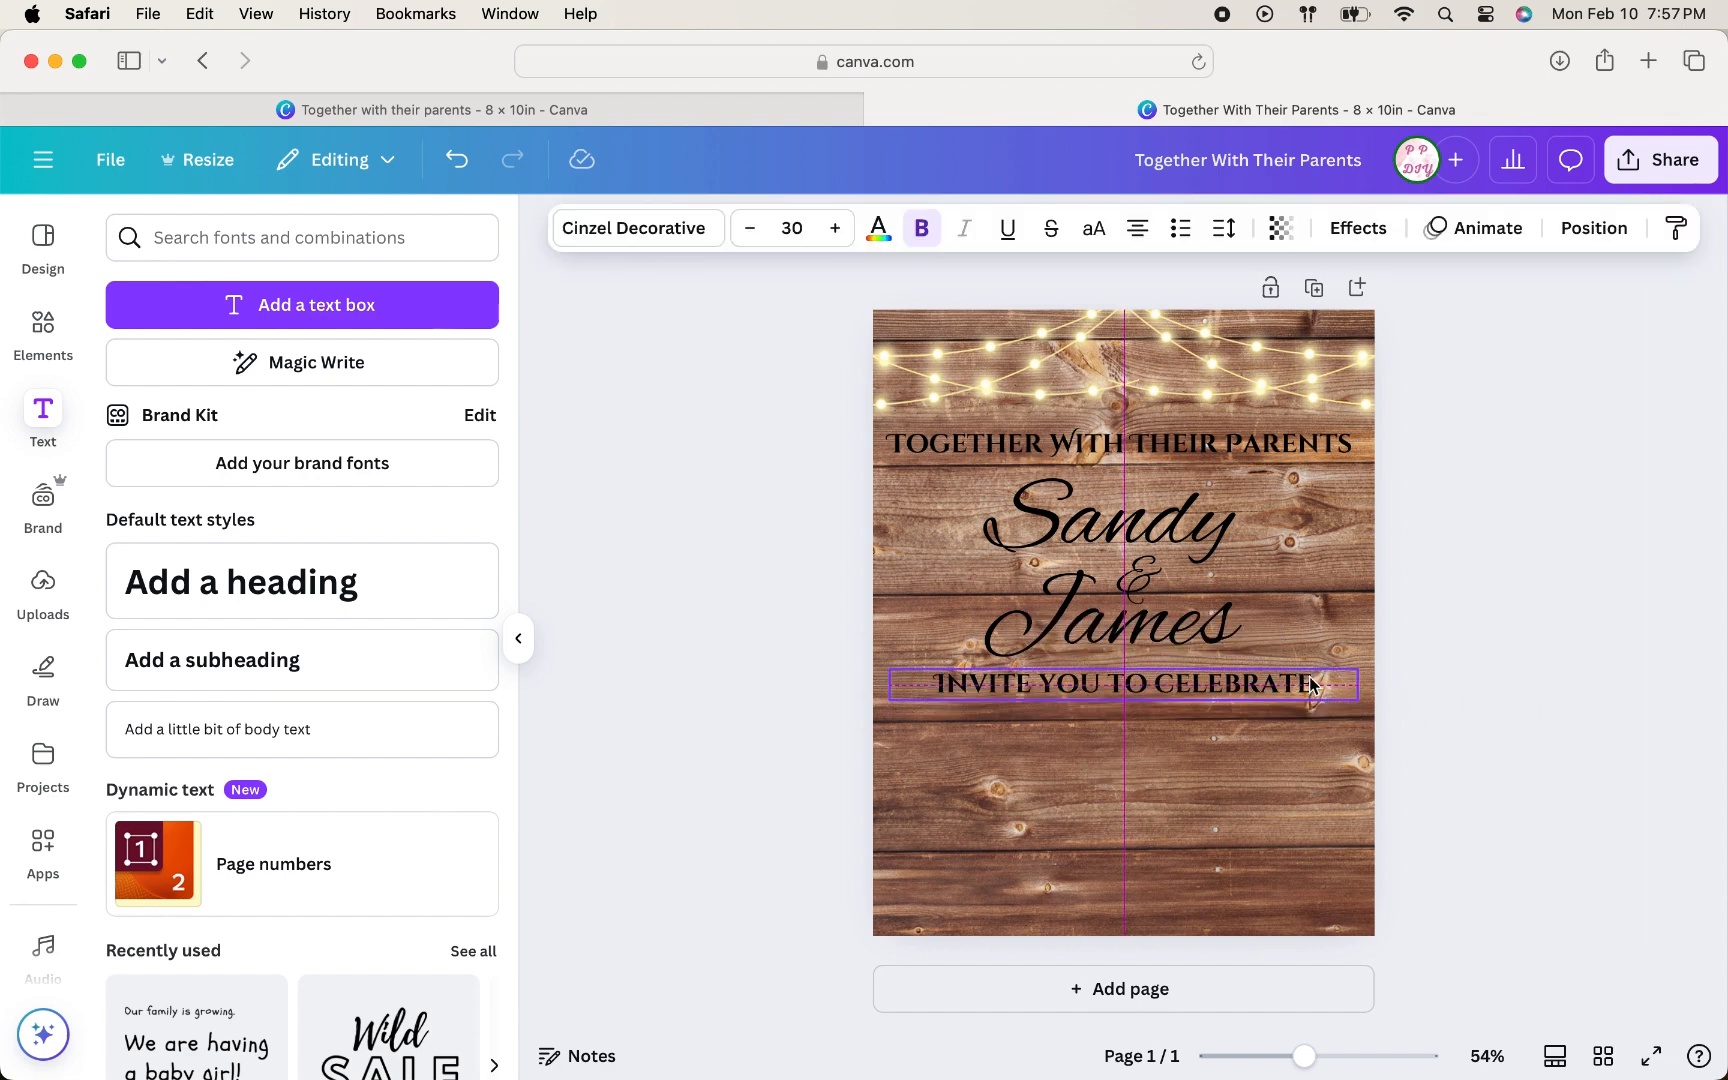
{"action": "left_click", "coordinate": [1424, 724]}
{"action": "left_click", "coordinate": [1242, 677]}
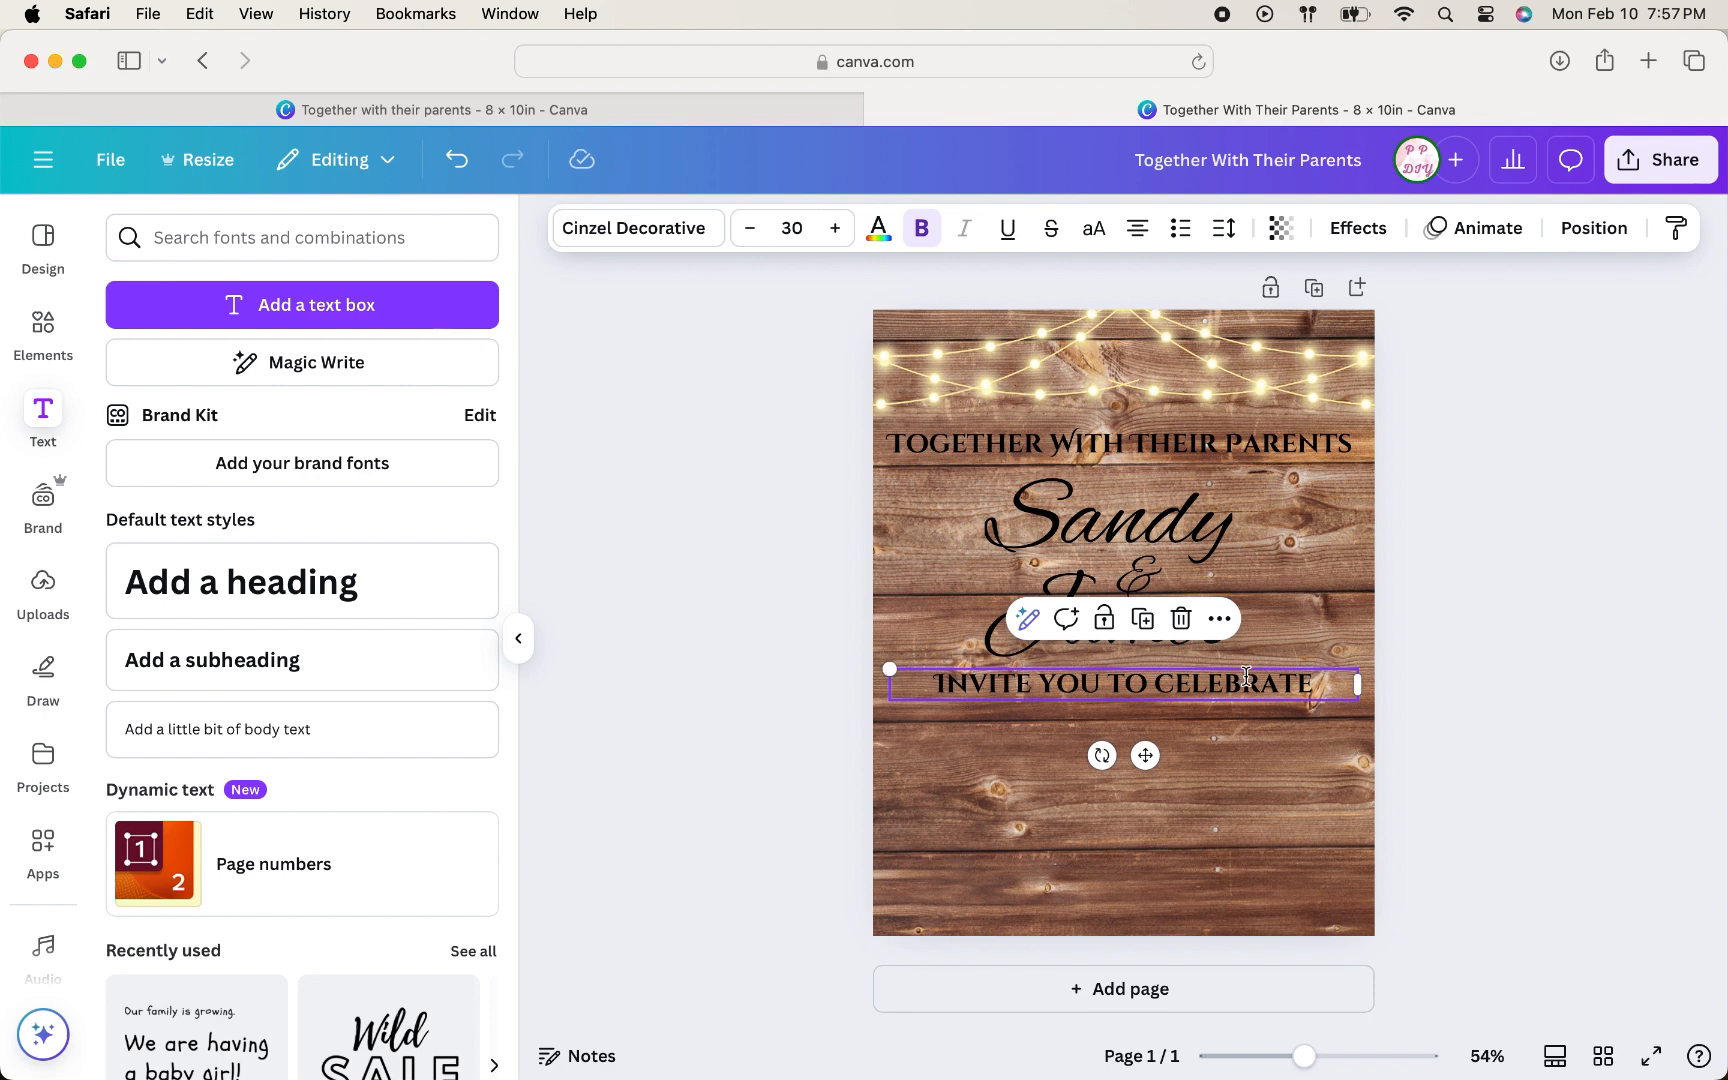
Step: Lower the opacity of the wood plank background slightly so that it looks lighter behind the text
{"action": "left_click", "coordinate": [1243, 763]}
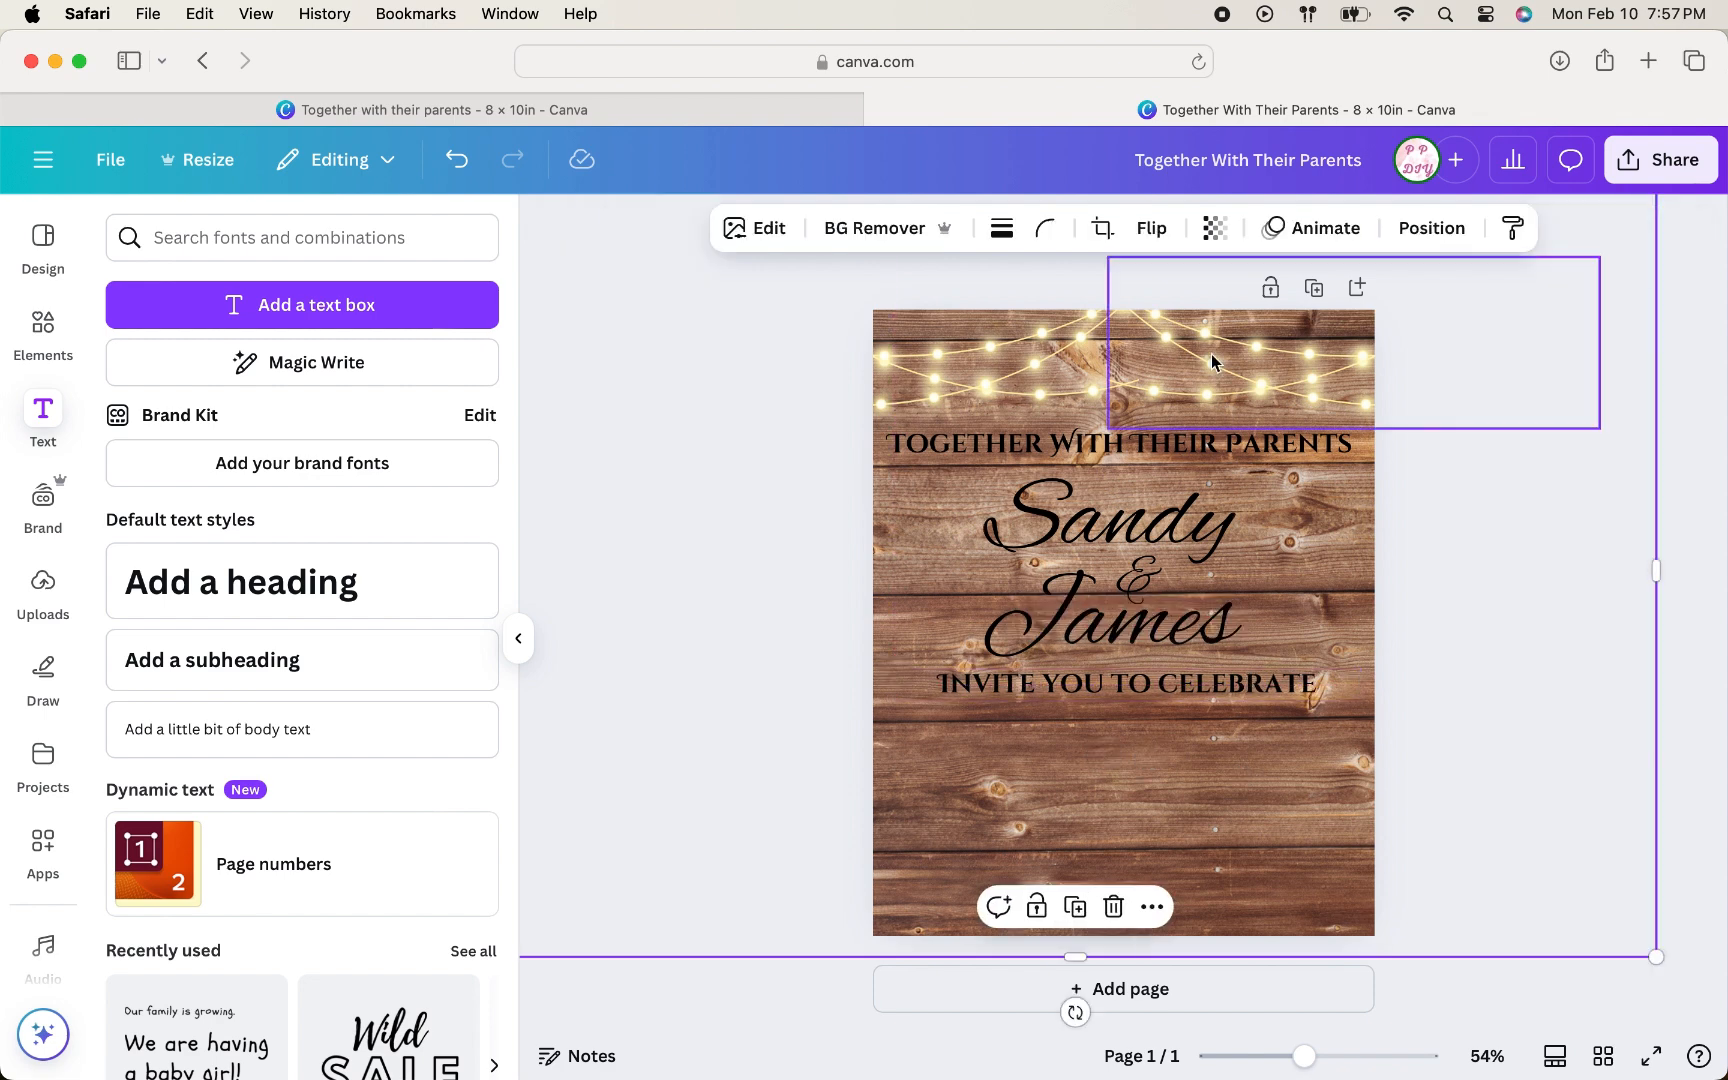
{"action": "left_click", "coordinate": [1214, 228]}
{"action": "left_click_drag", "start_coordinate": [1273, 325], "coordinate": [1236, 338]}
{"action": "left_click", "coordinate": [1463, 545]}
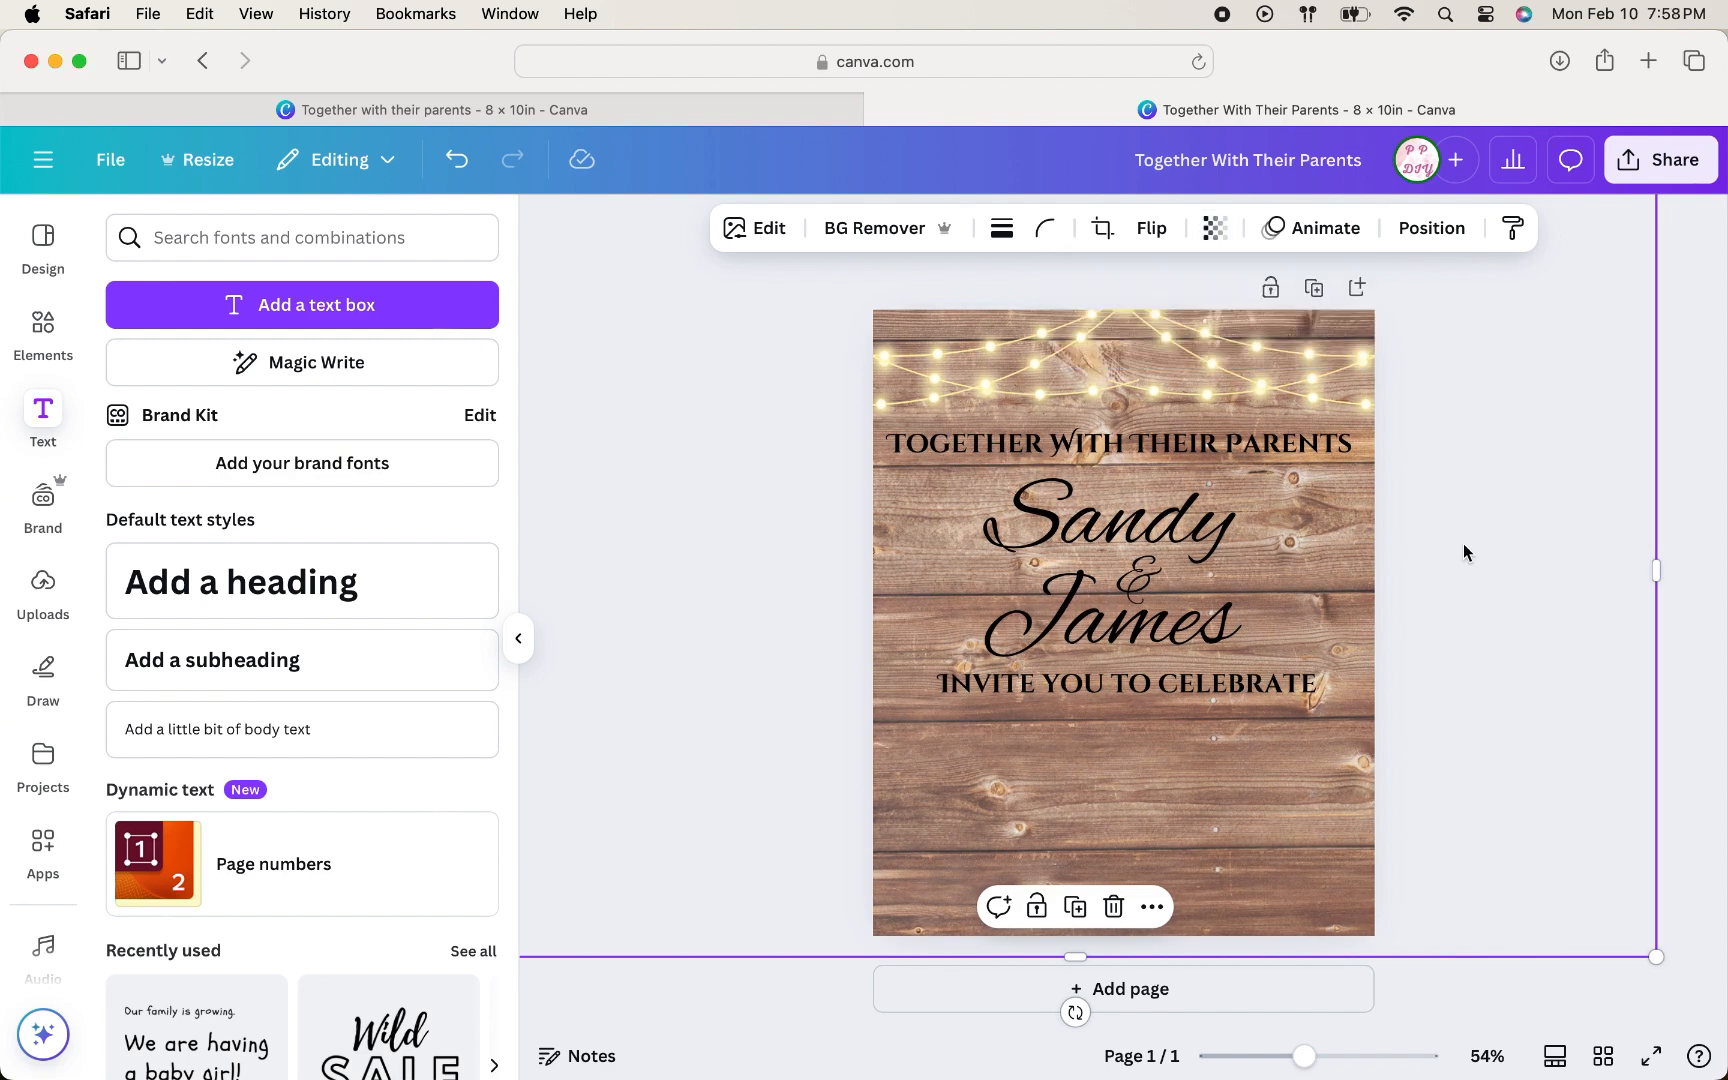
{"action": "left_click", "coordinate": [1463, 543]}
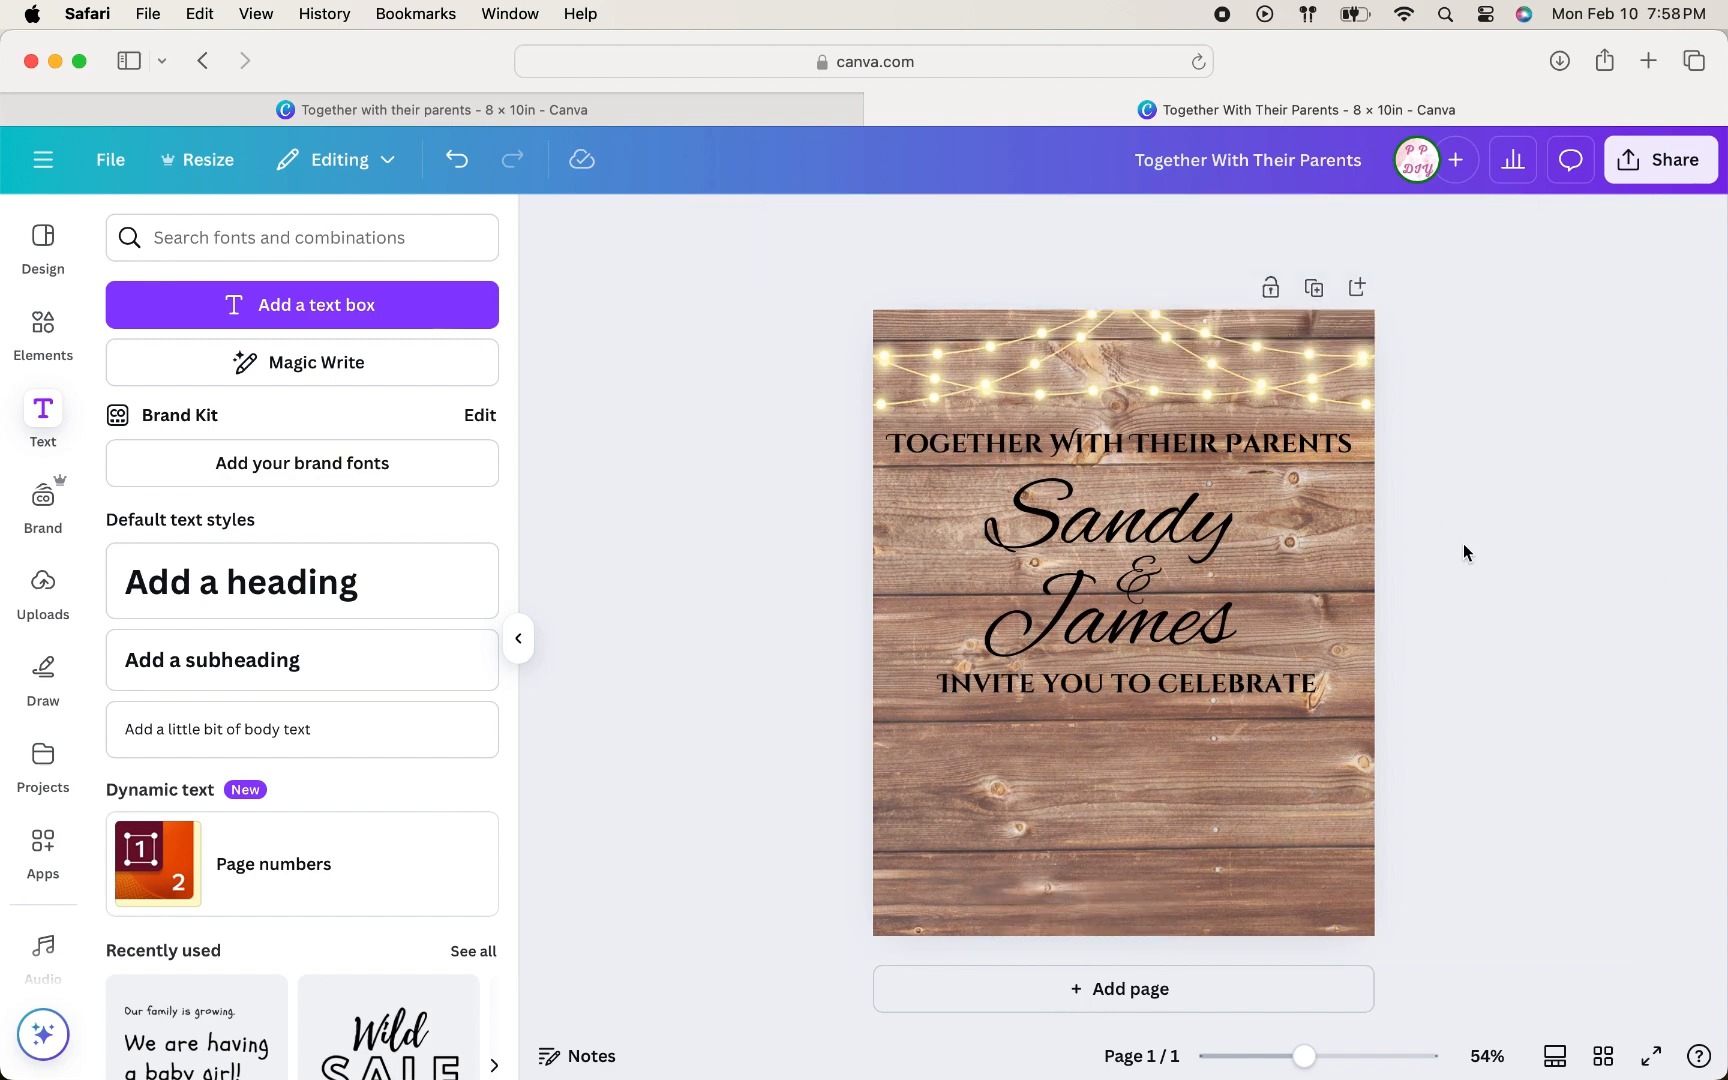
Step: Duplicate the "Invite you to celebrate" line, place the copy below it and change its text to "The joy of their wedding day"
{"action": "left_click", "coordinate": [1267, 685]}
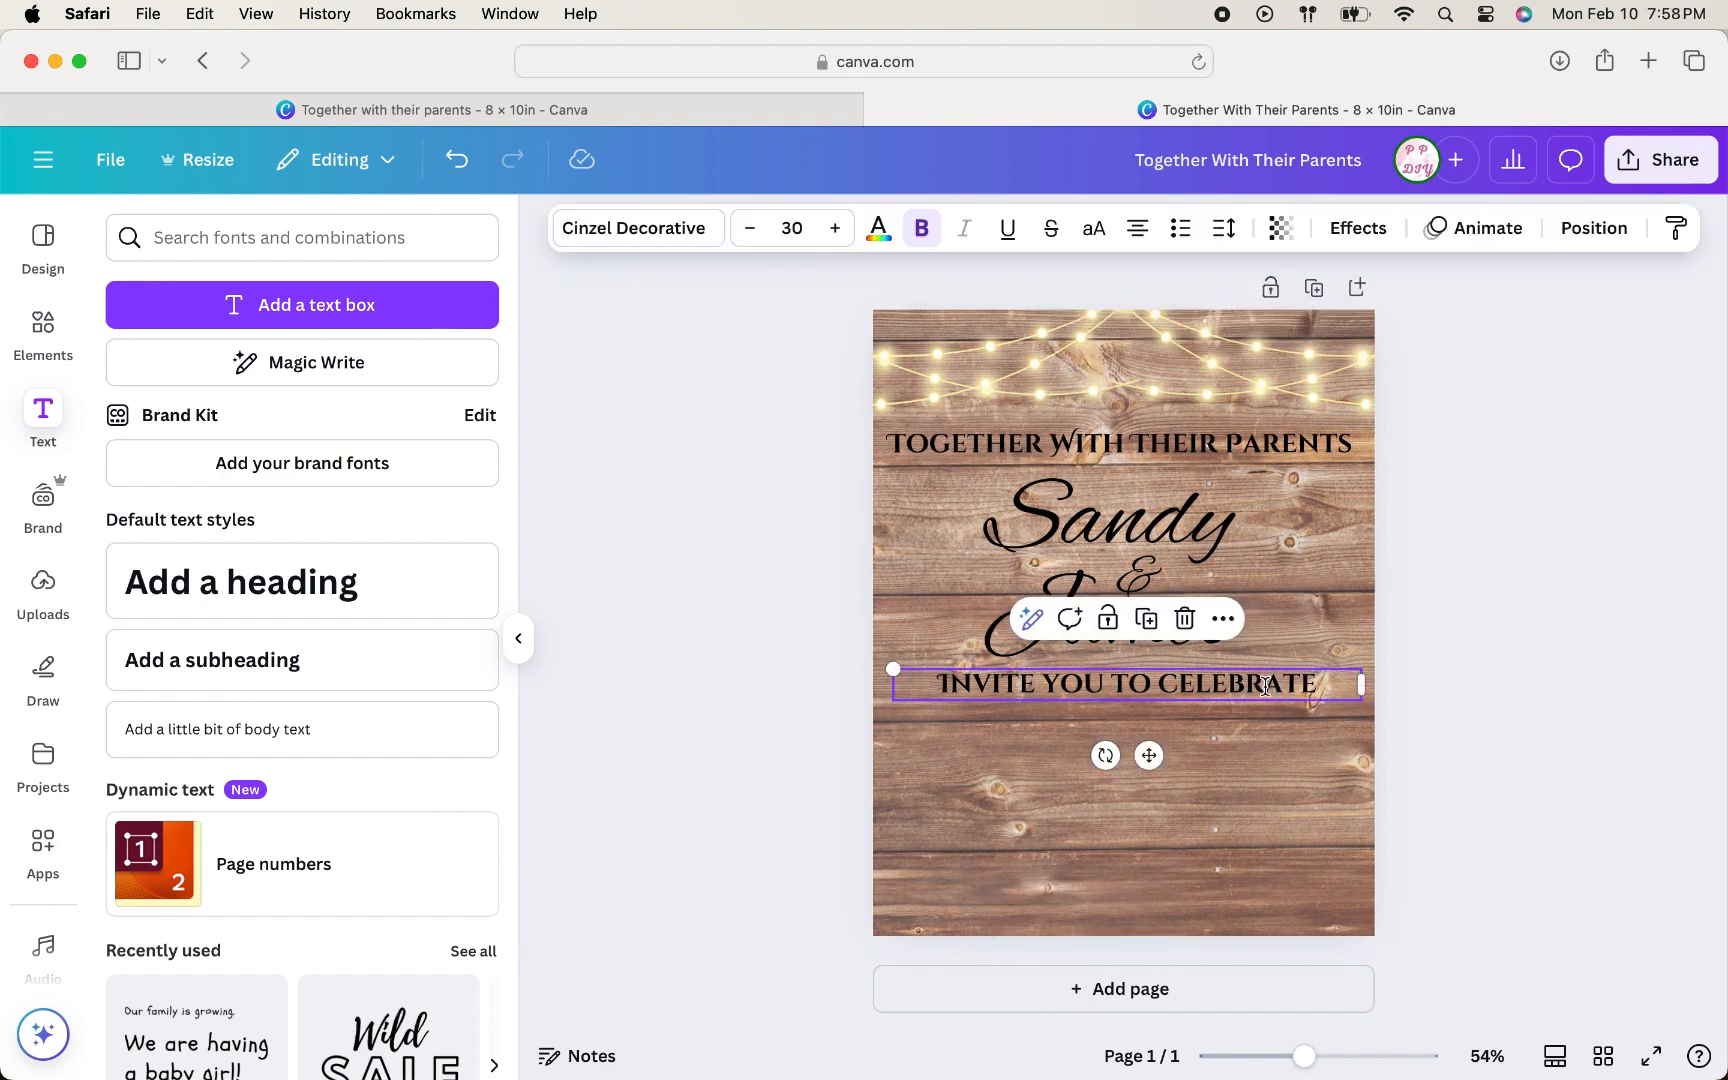
{"action": "left_click", "coordinate": [1491, 757]}
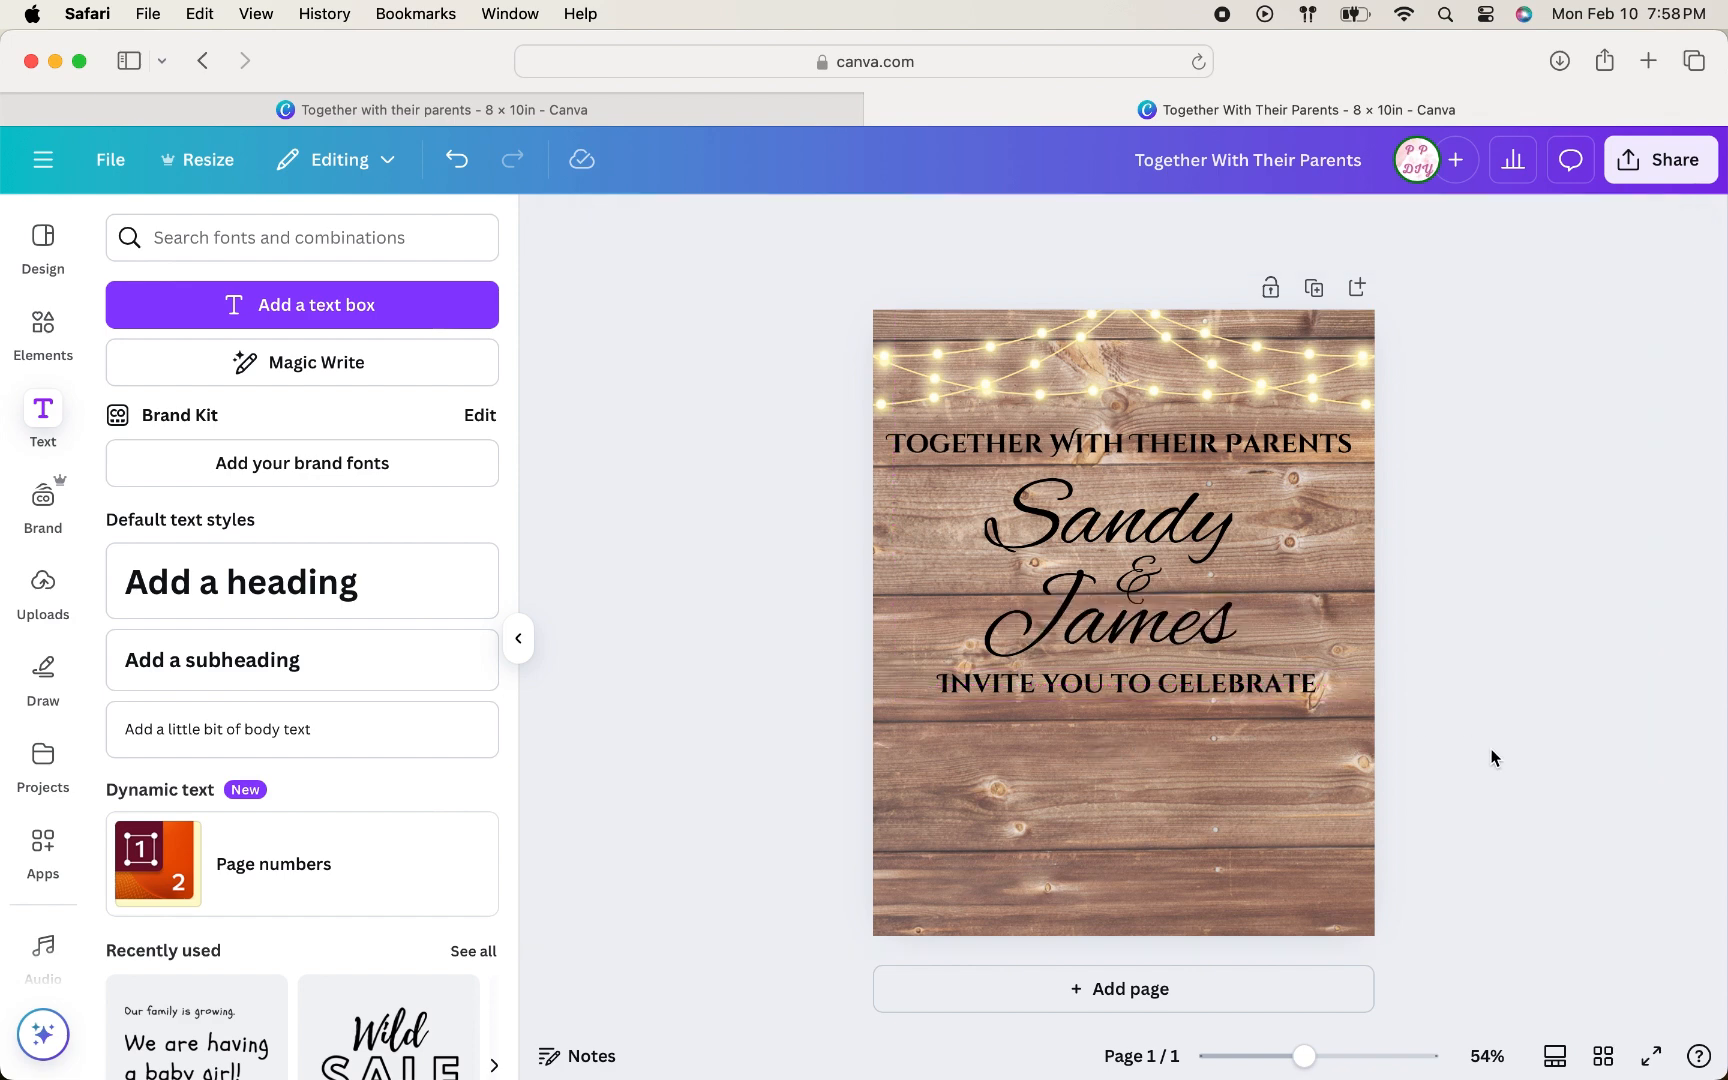
{"action": "right_click", "coordinate": [1240, 681]}
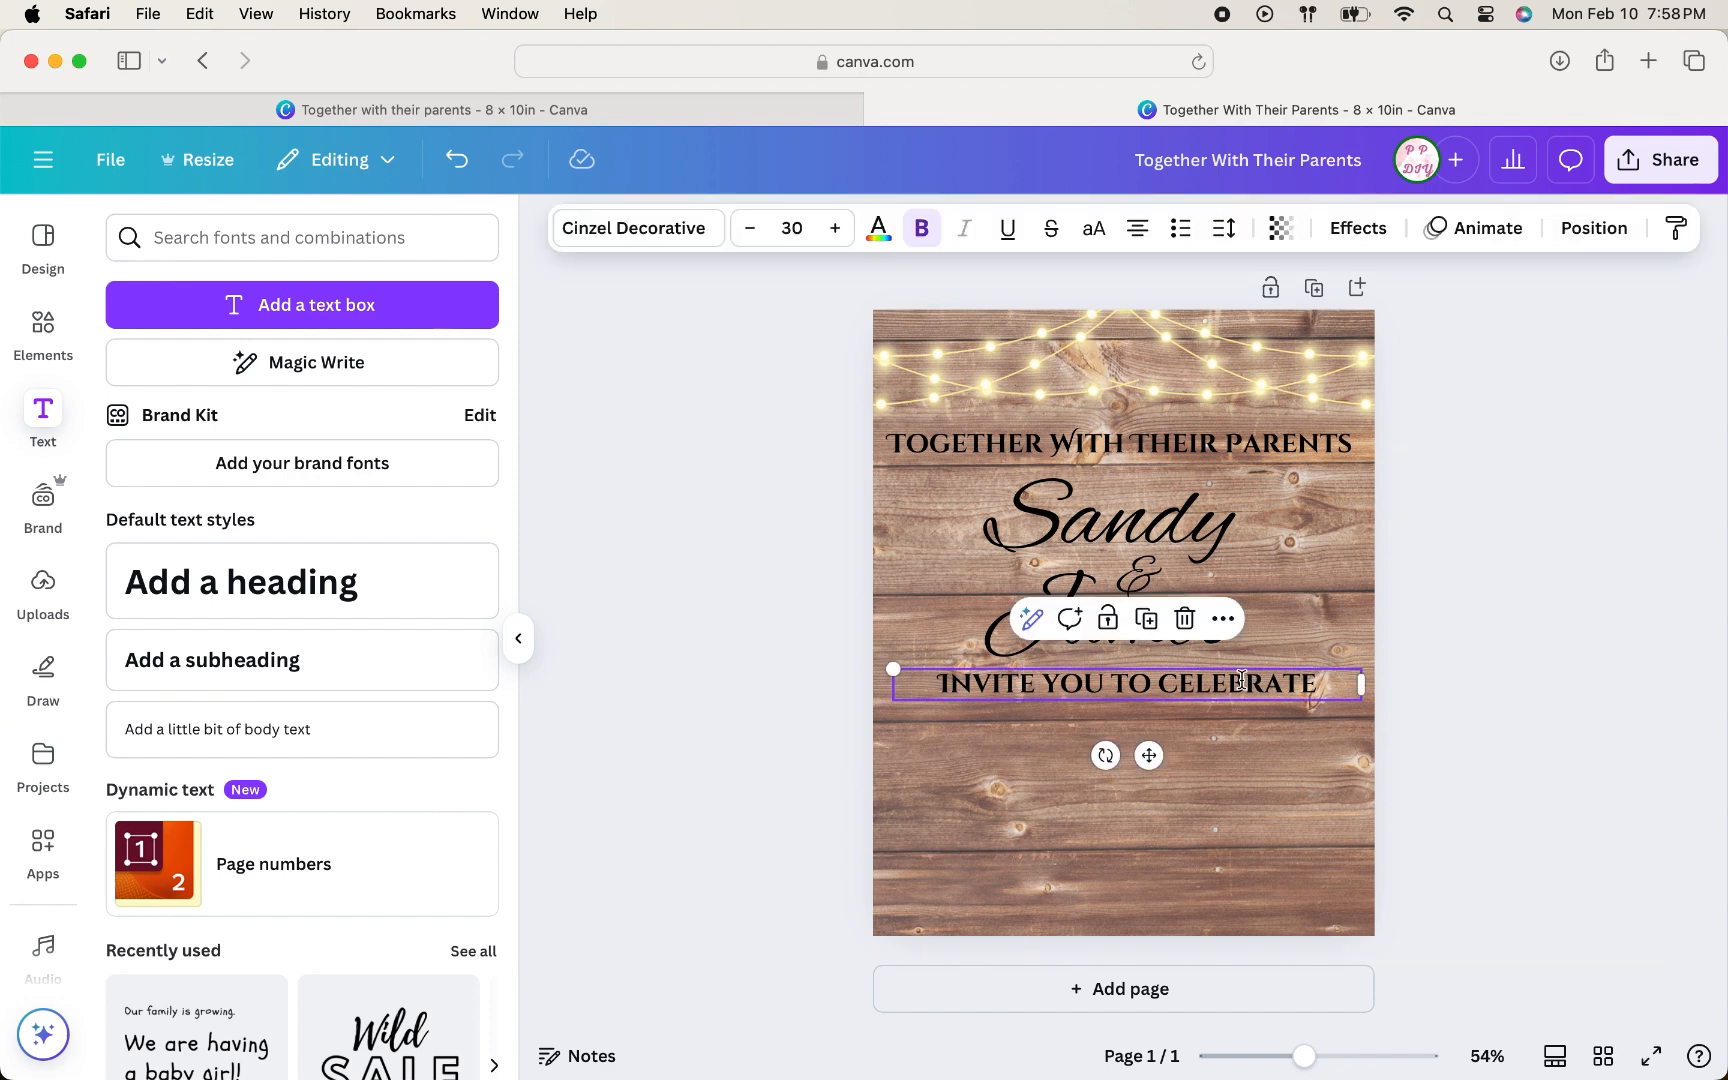
{"action": "left_click", "coordinate": [1349, 546]}
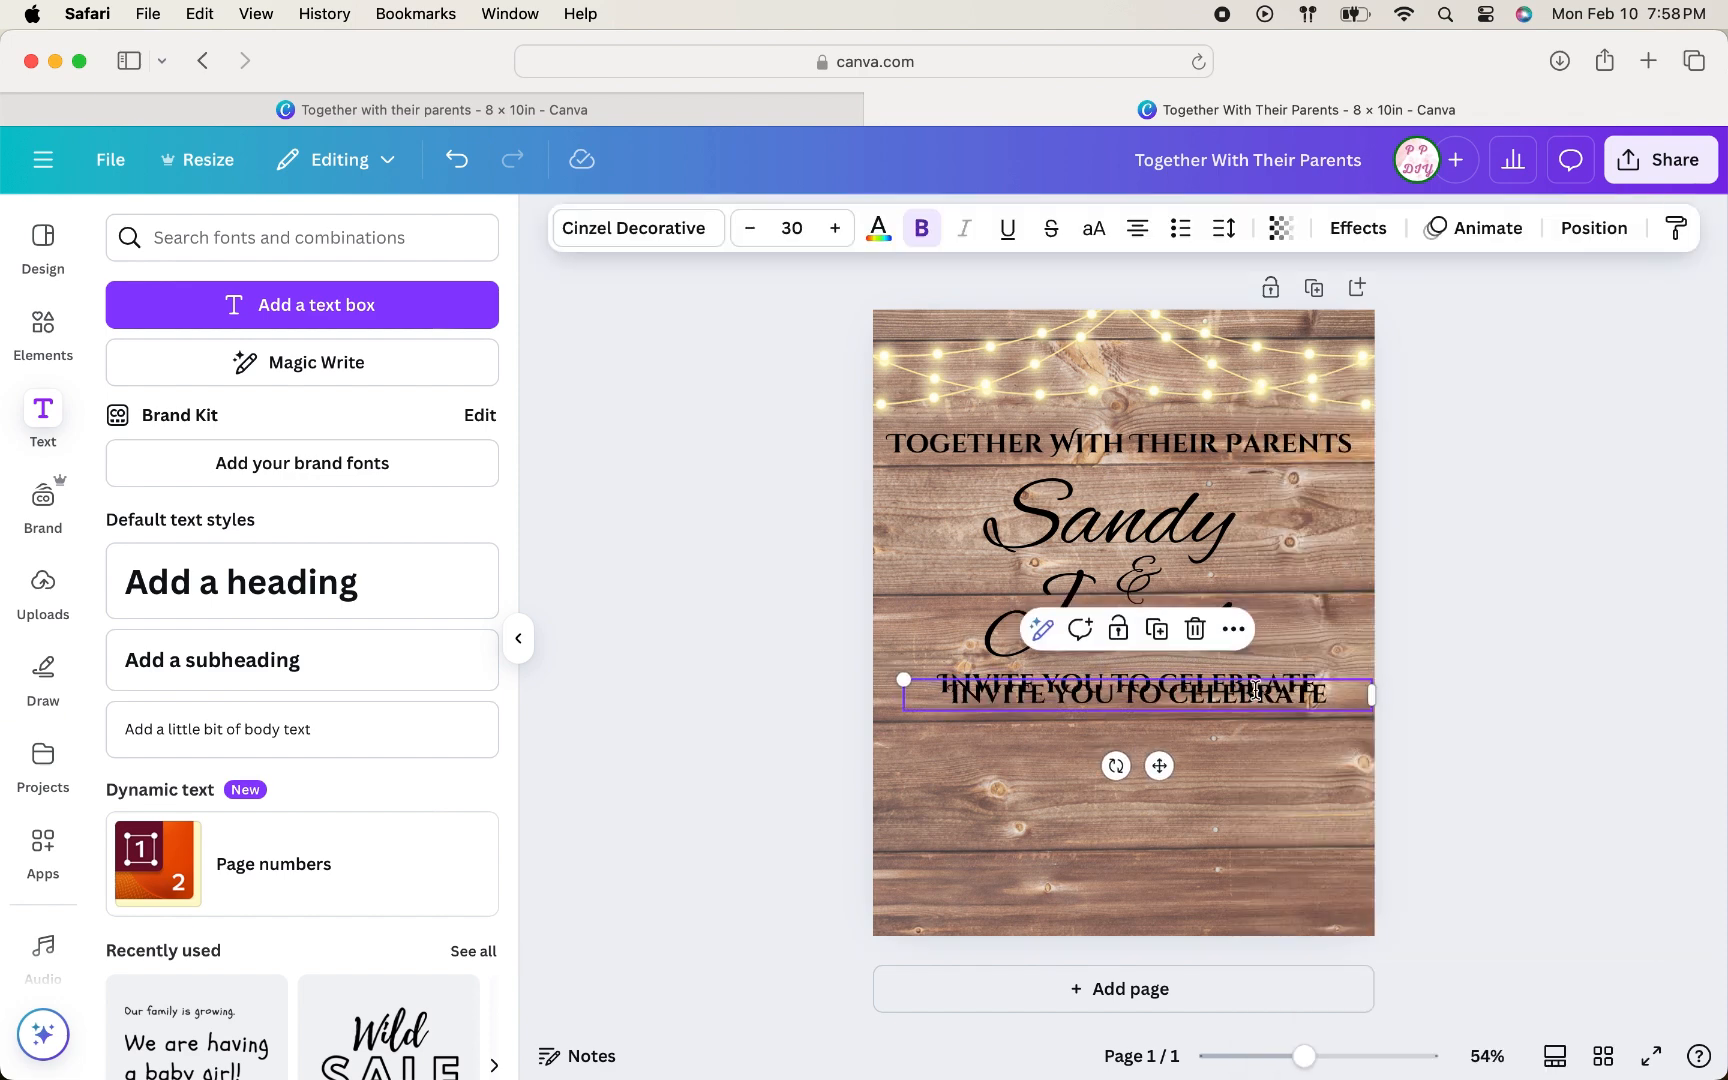
{"action": "left_click_drag", "start_coordinate": [1254, 694], "coordinate": [1253, 737]}
{"action": "double_click", "coordinate": [1253, 737]}
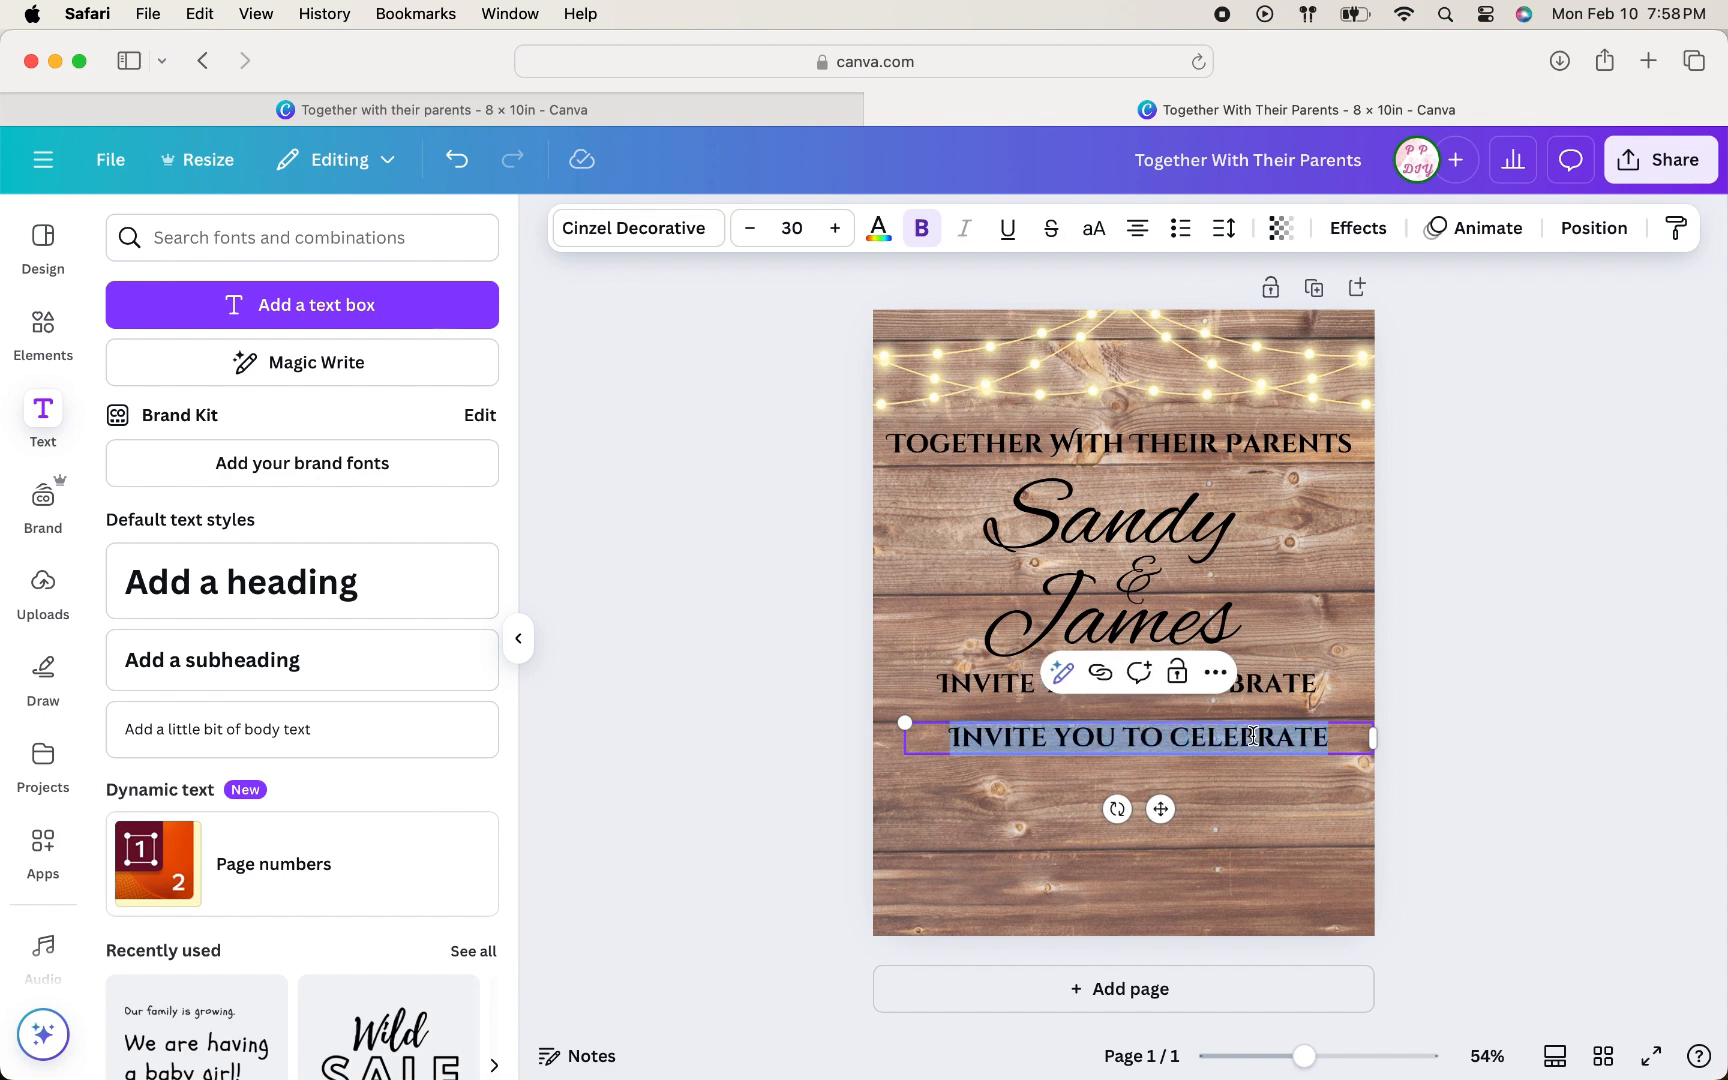
{"action": "type", "text": "THE JOY "}
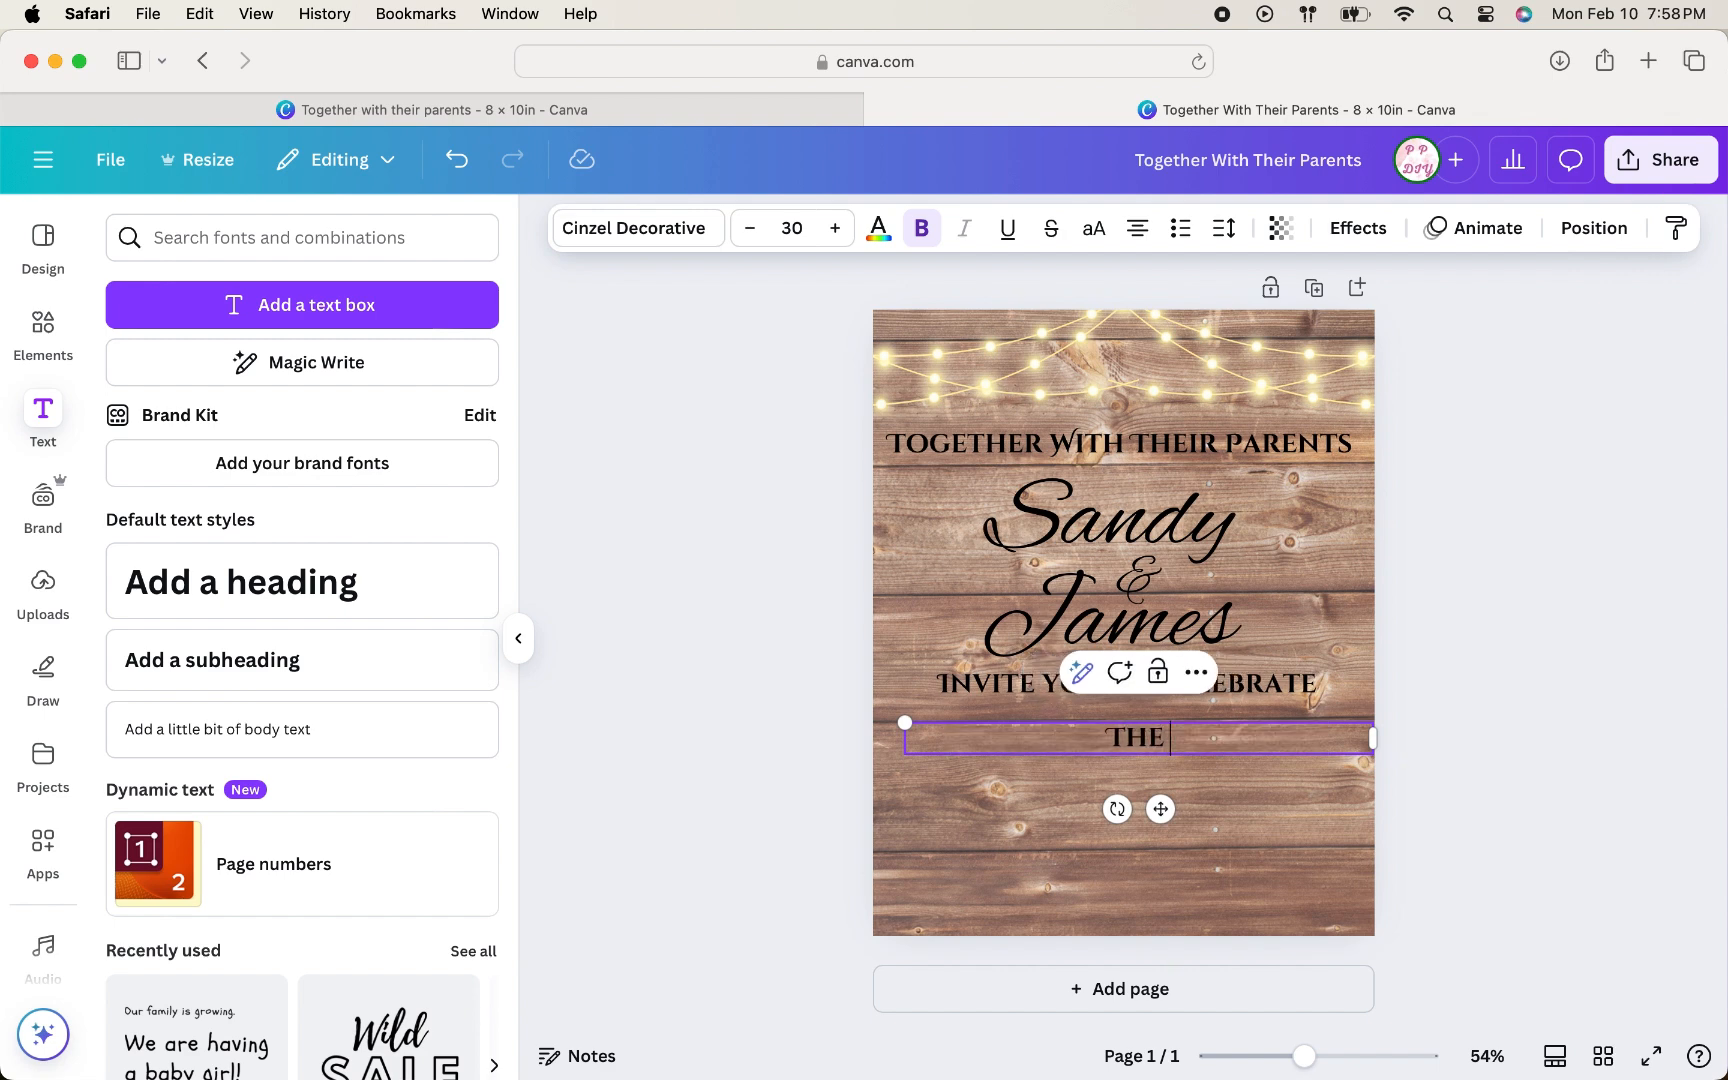
{"action": "type", "text": "OF T"}
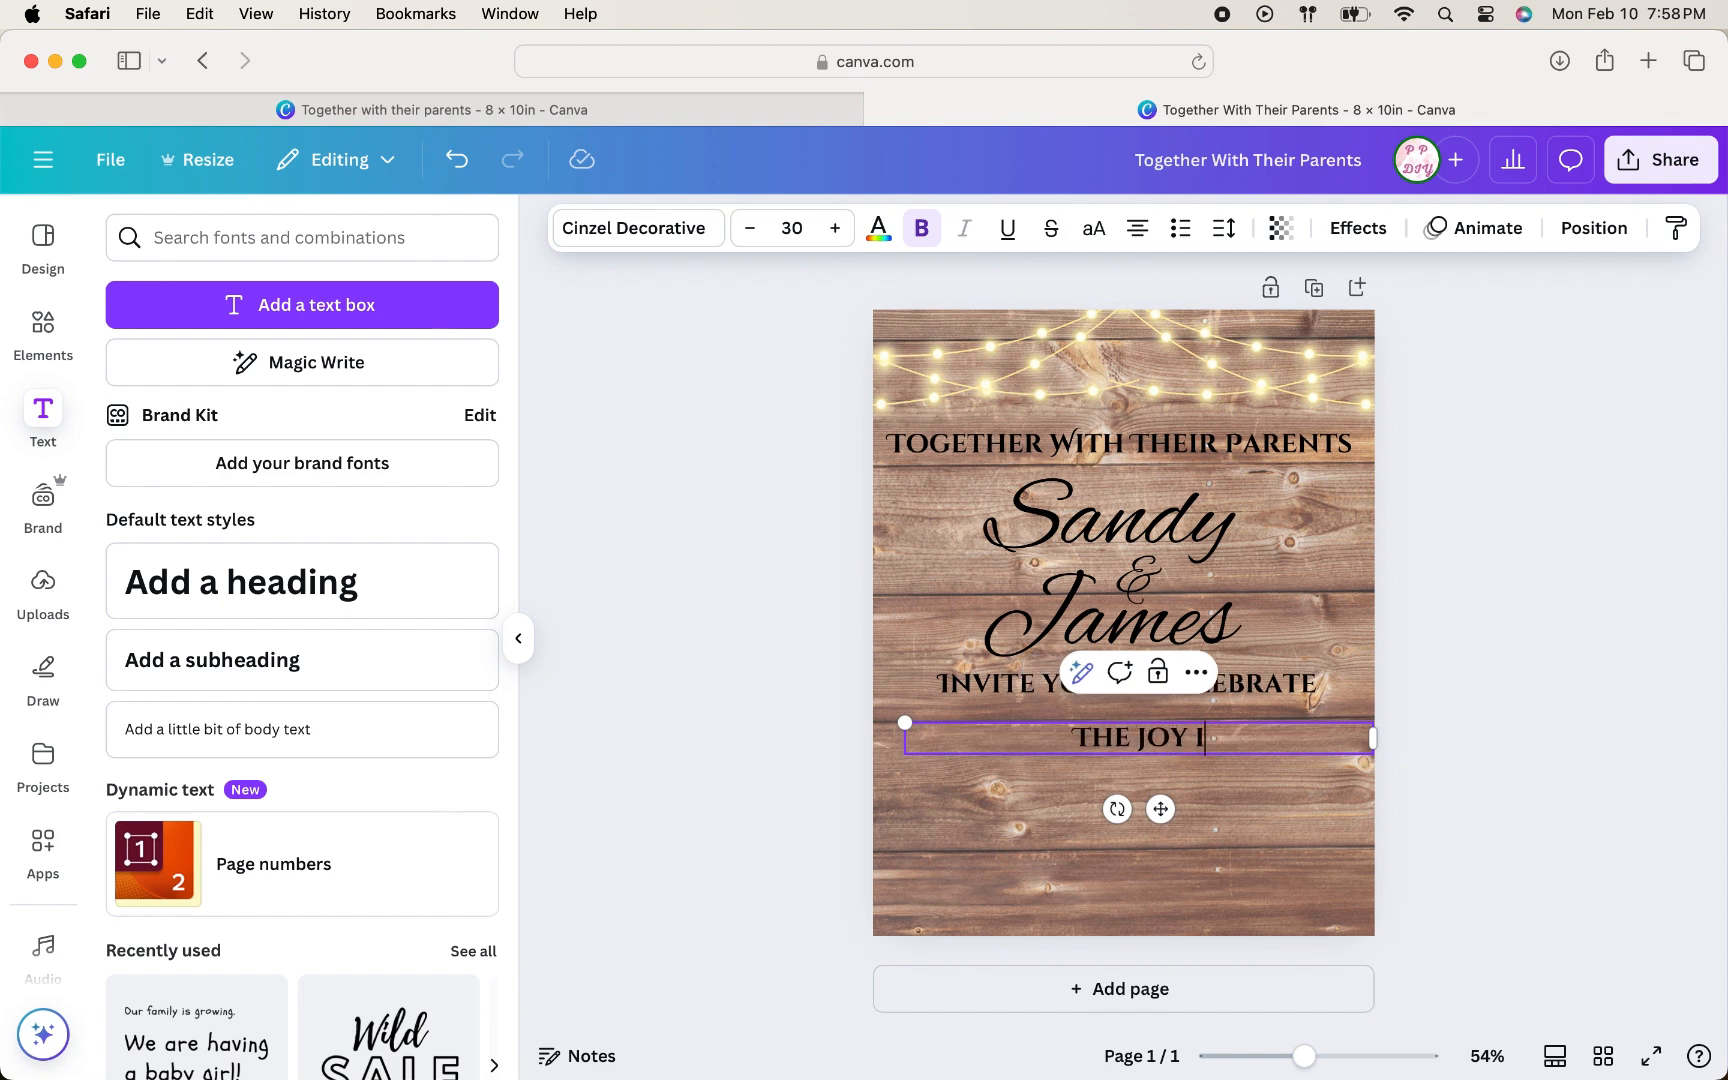
{"action": "type", "text": "HEIR WED"}
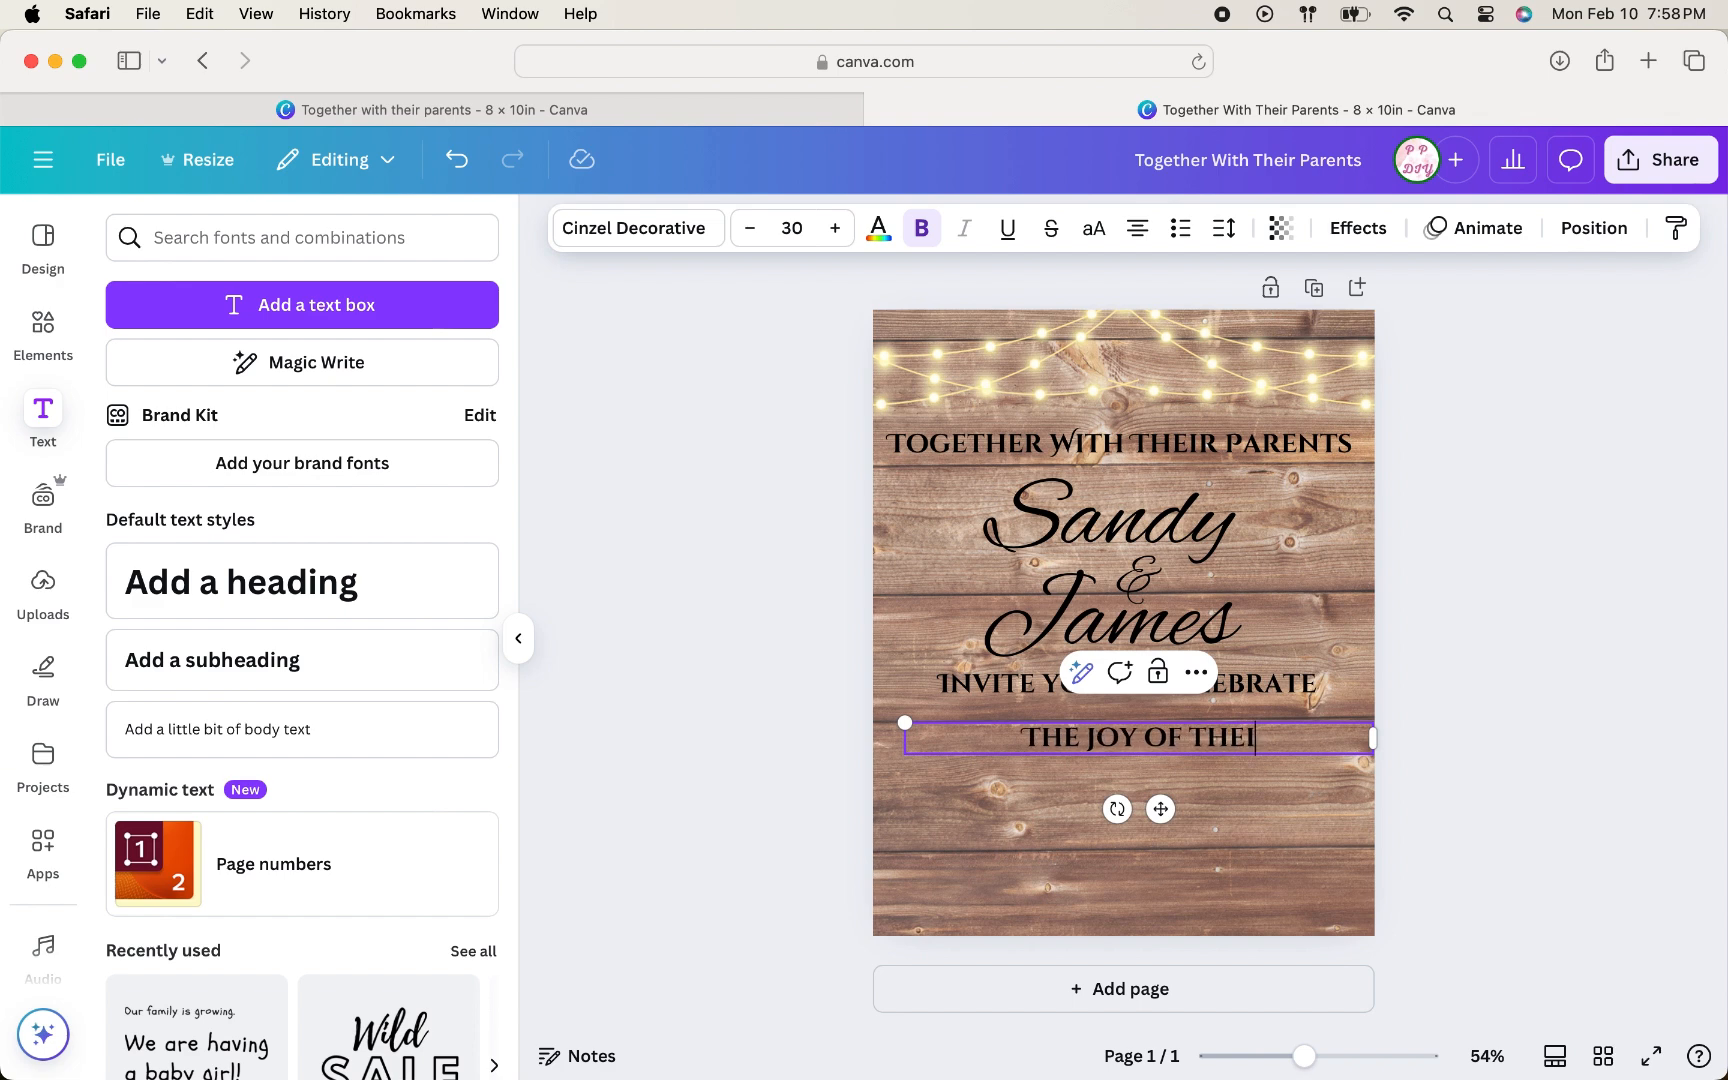
{"action": "type", "text": "DING DAY"}
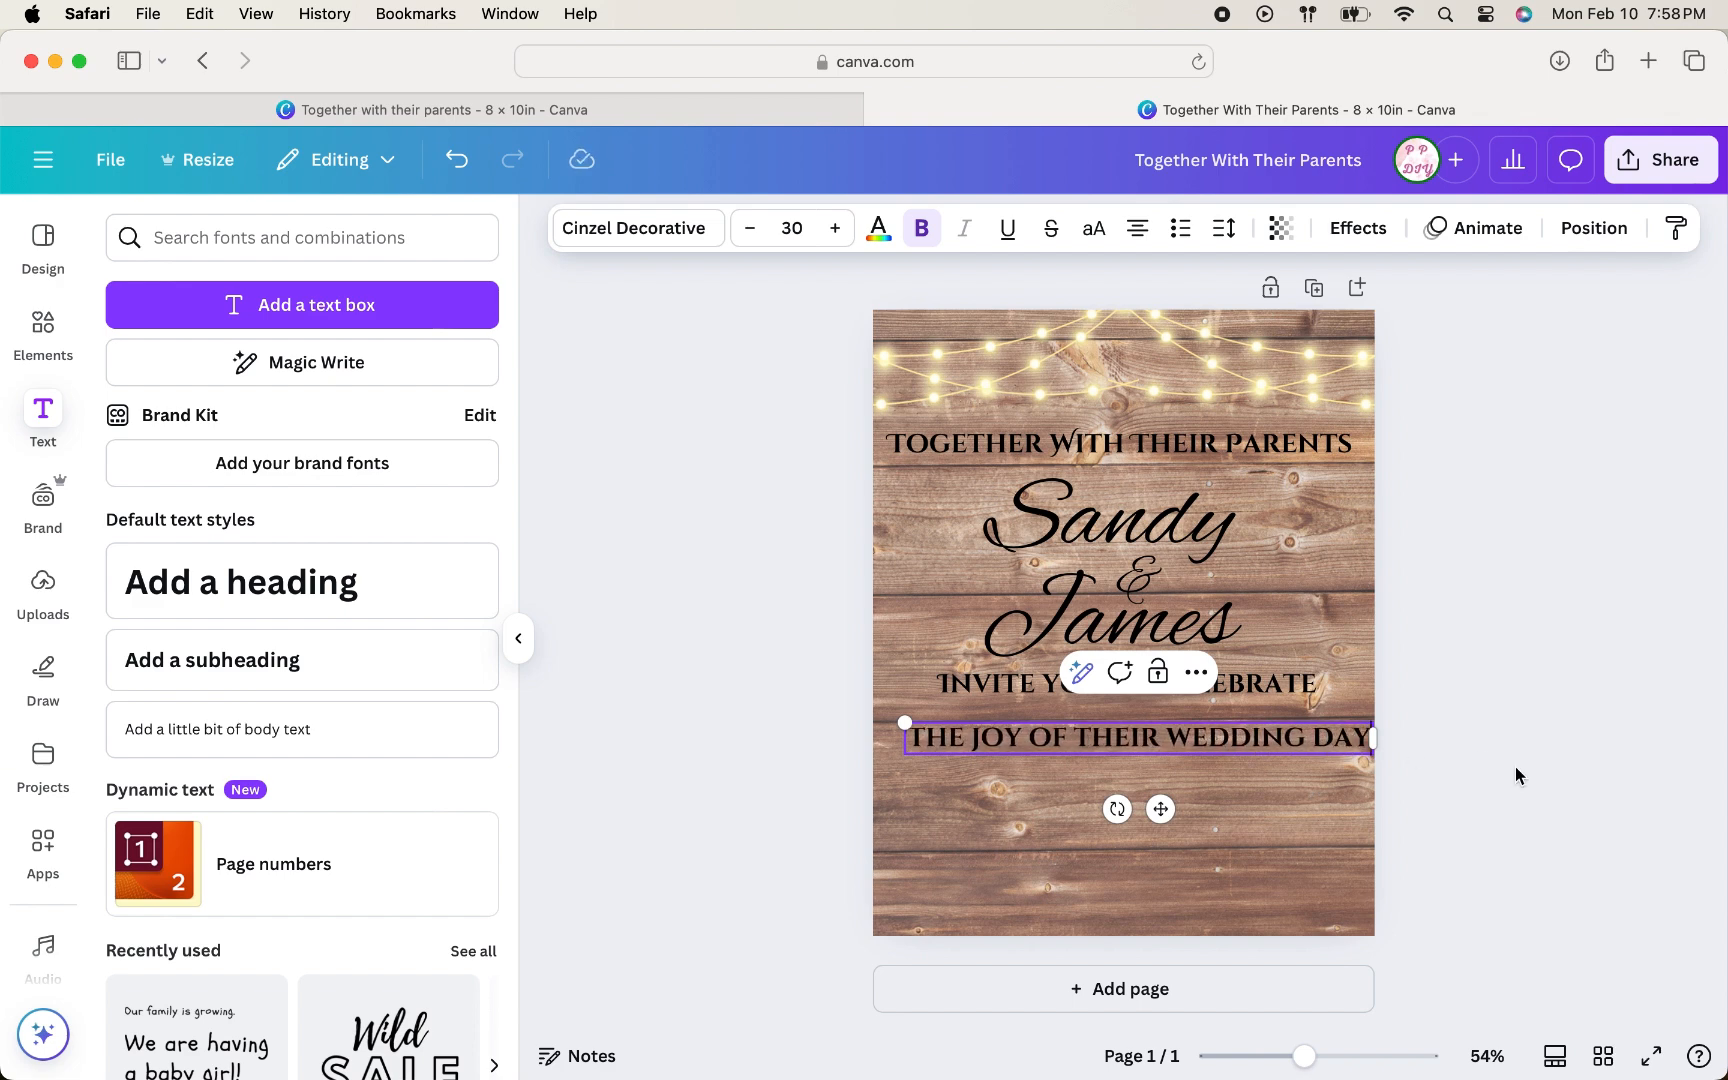
Step: Centre the "The joy of their wedding day" line horizontally on the page, slightly closer to the line above
{"action": "key", "text": "Escape"}
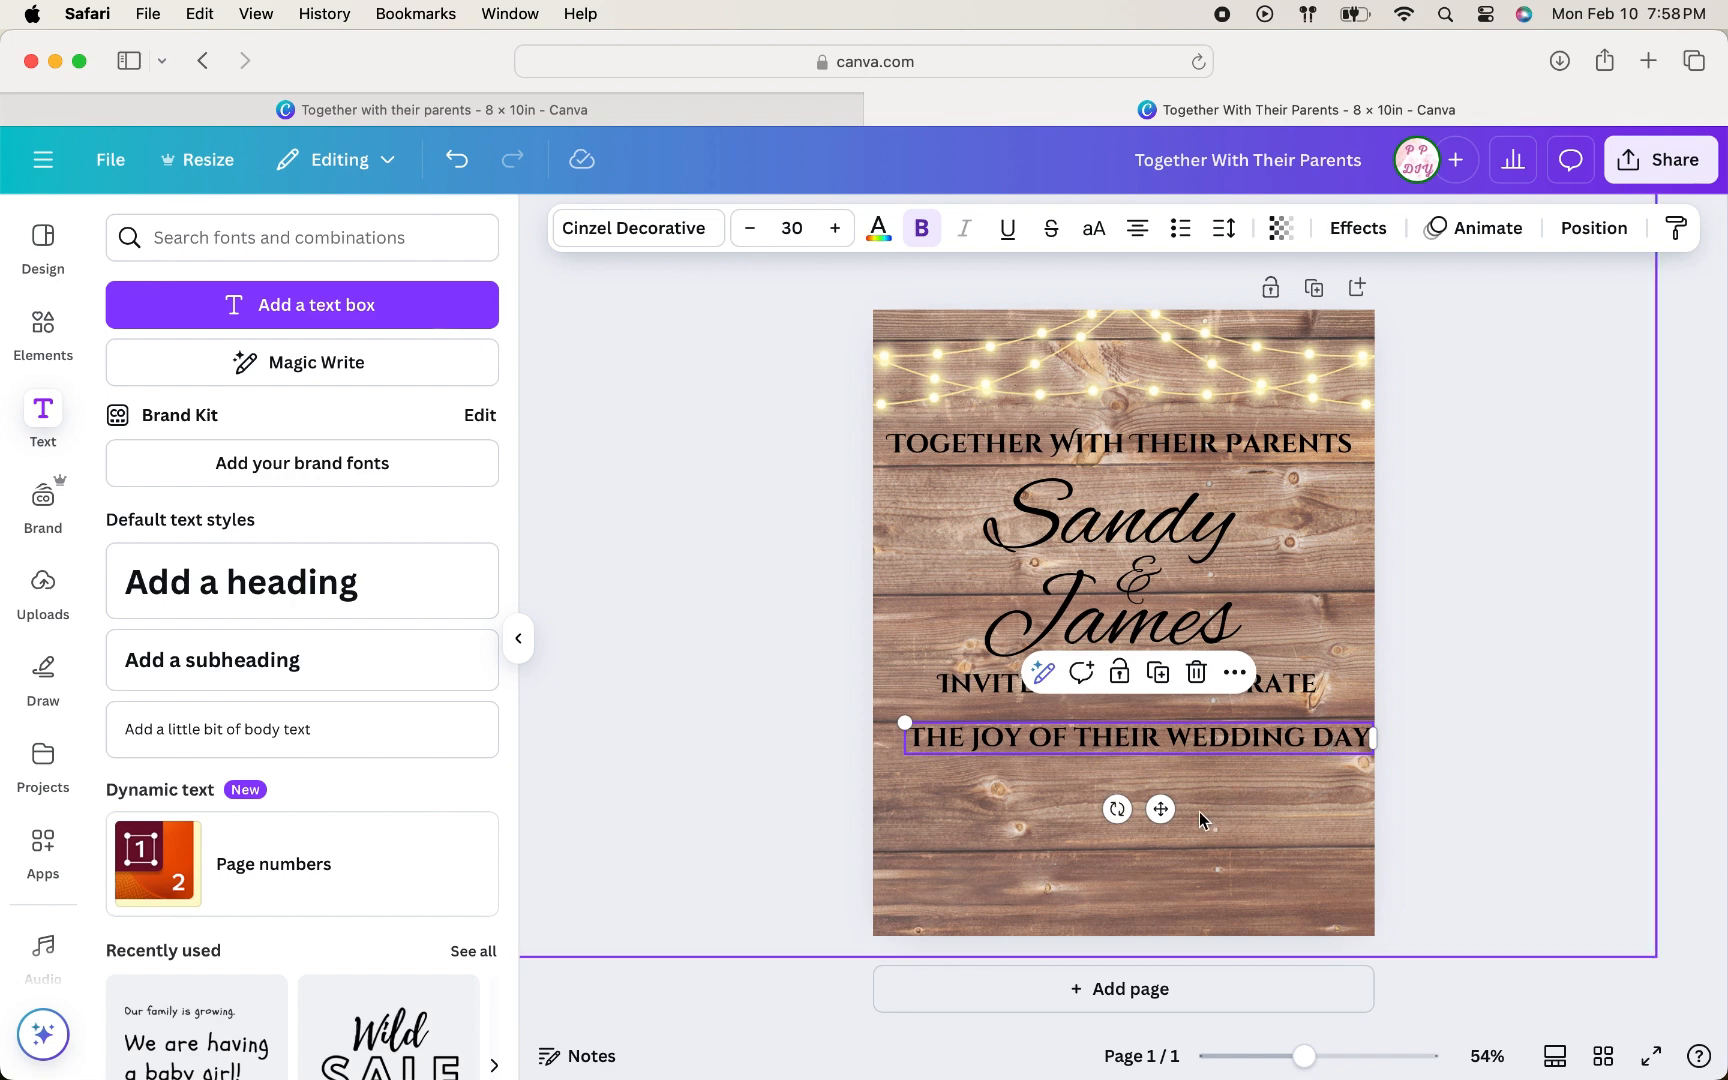
{"action": "left_click_drag", "start_coordinate": [1160, 808], "coordinate": [1149, 804]}
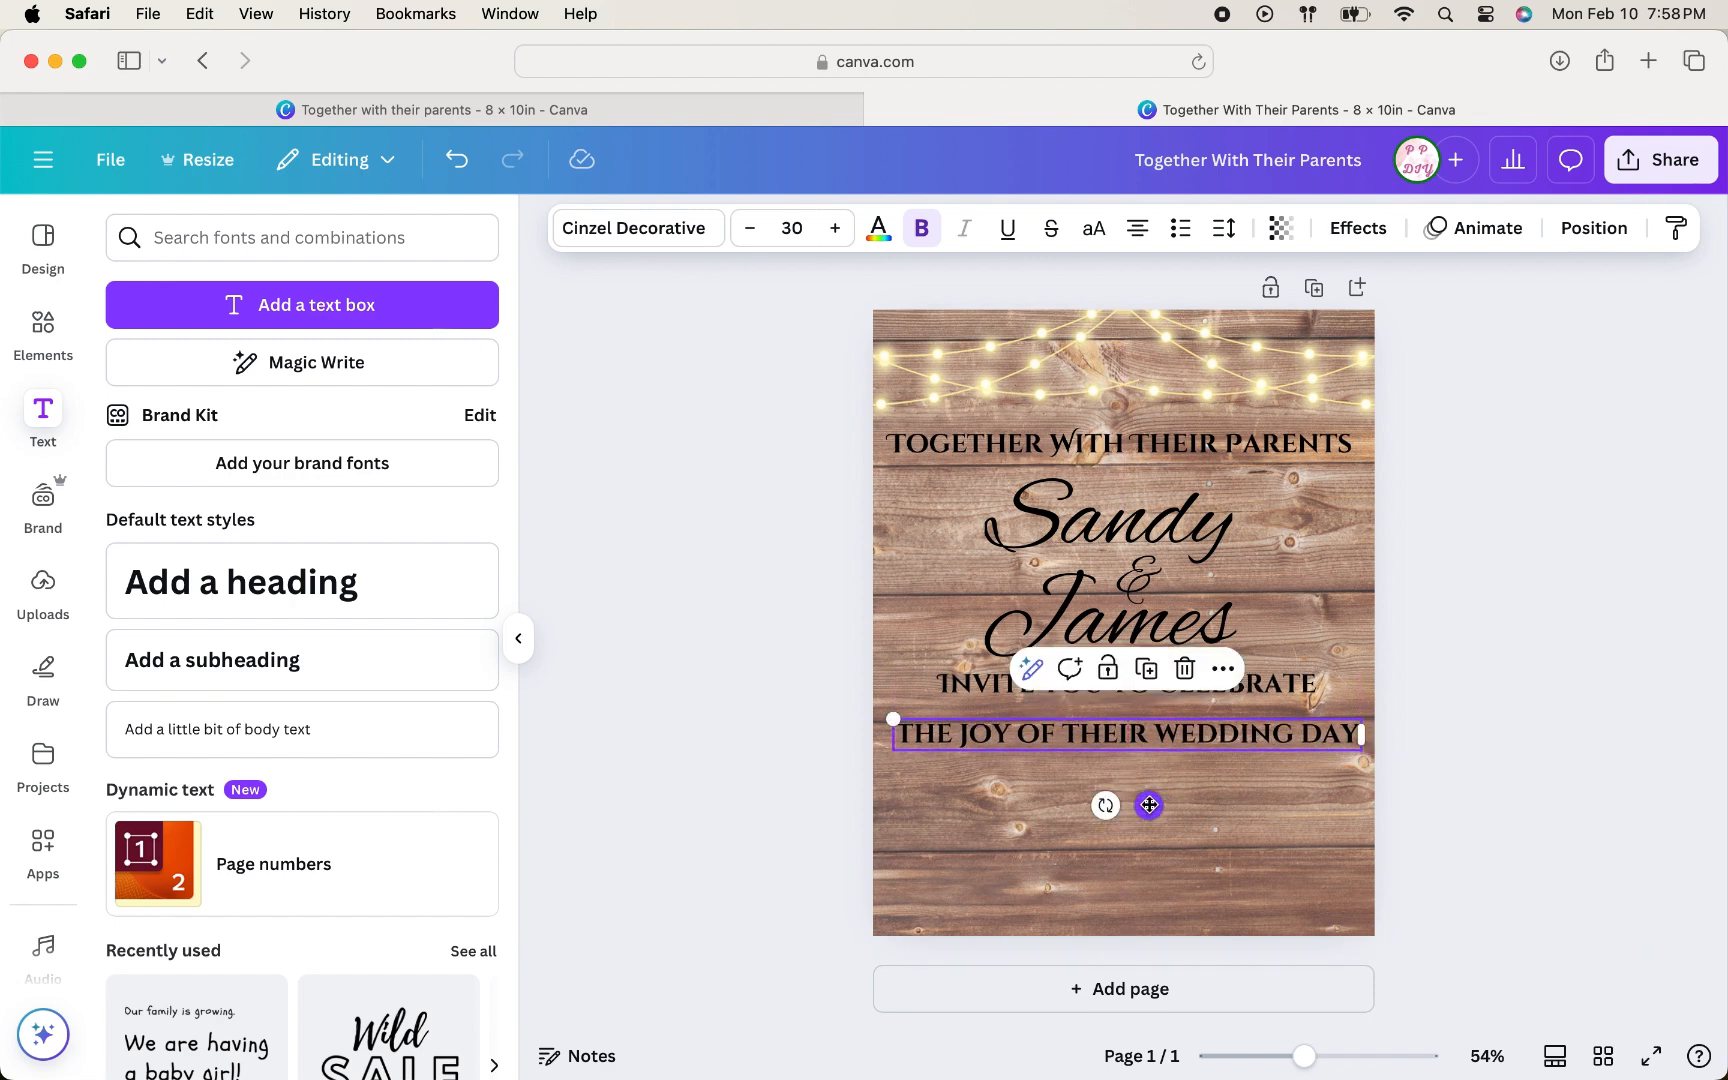
{"action": "left_click", "coordinate": [1499, 743]}
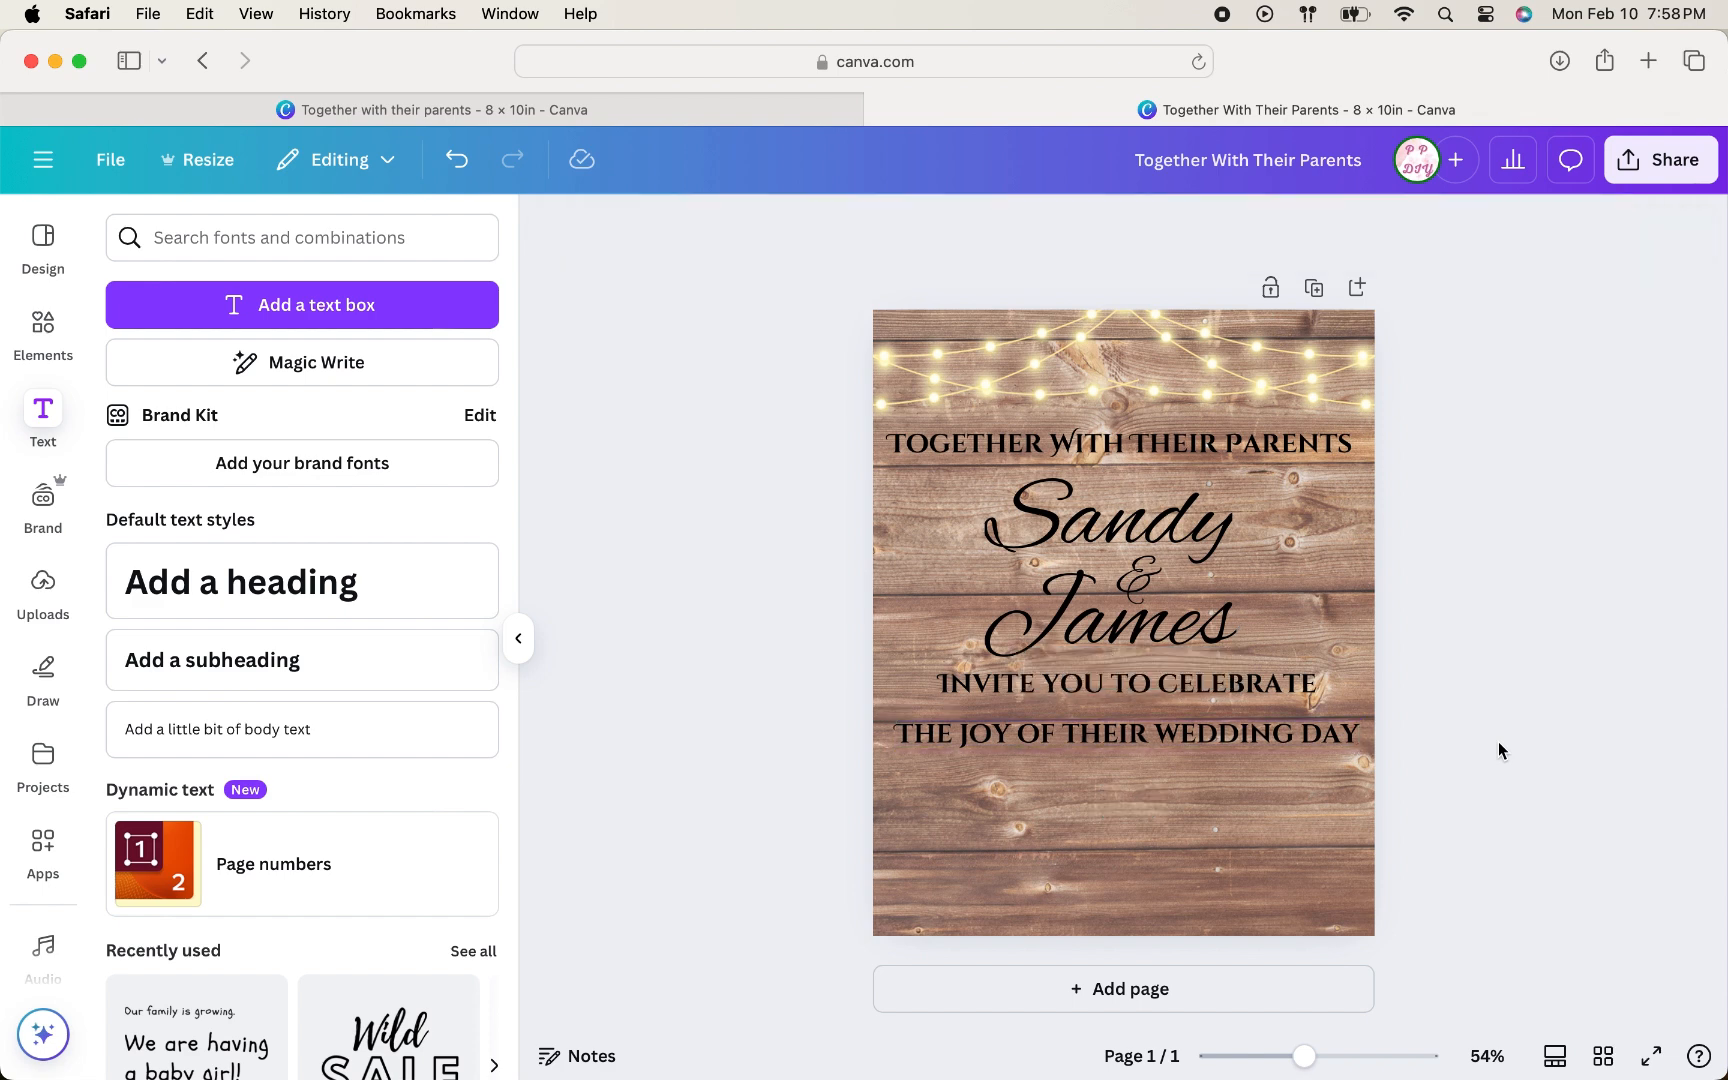
Step: Try the "The joy of their wedding day" line without bold and restore its bold style
{"action": "left_click", "coordinate": [1312, 728]}
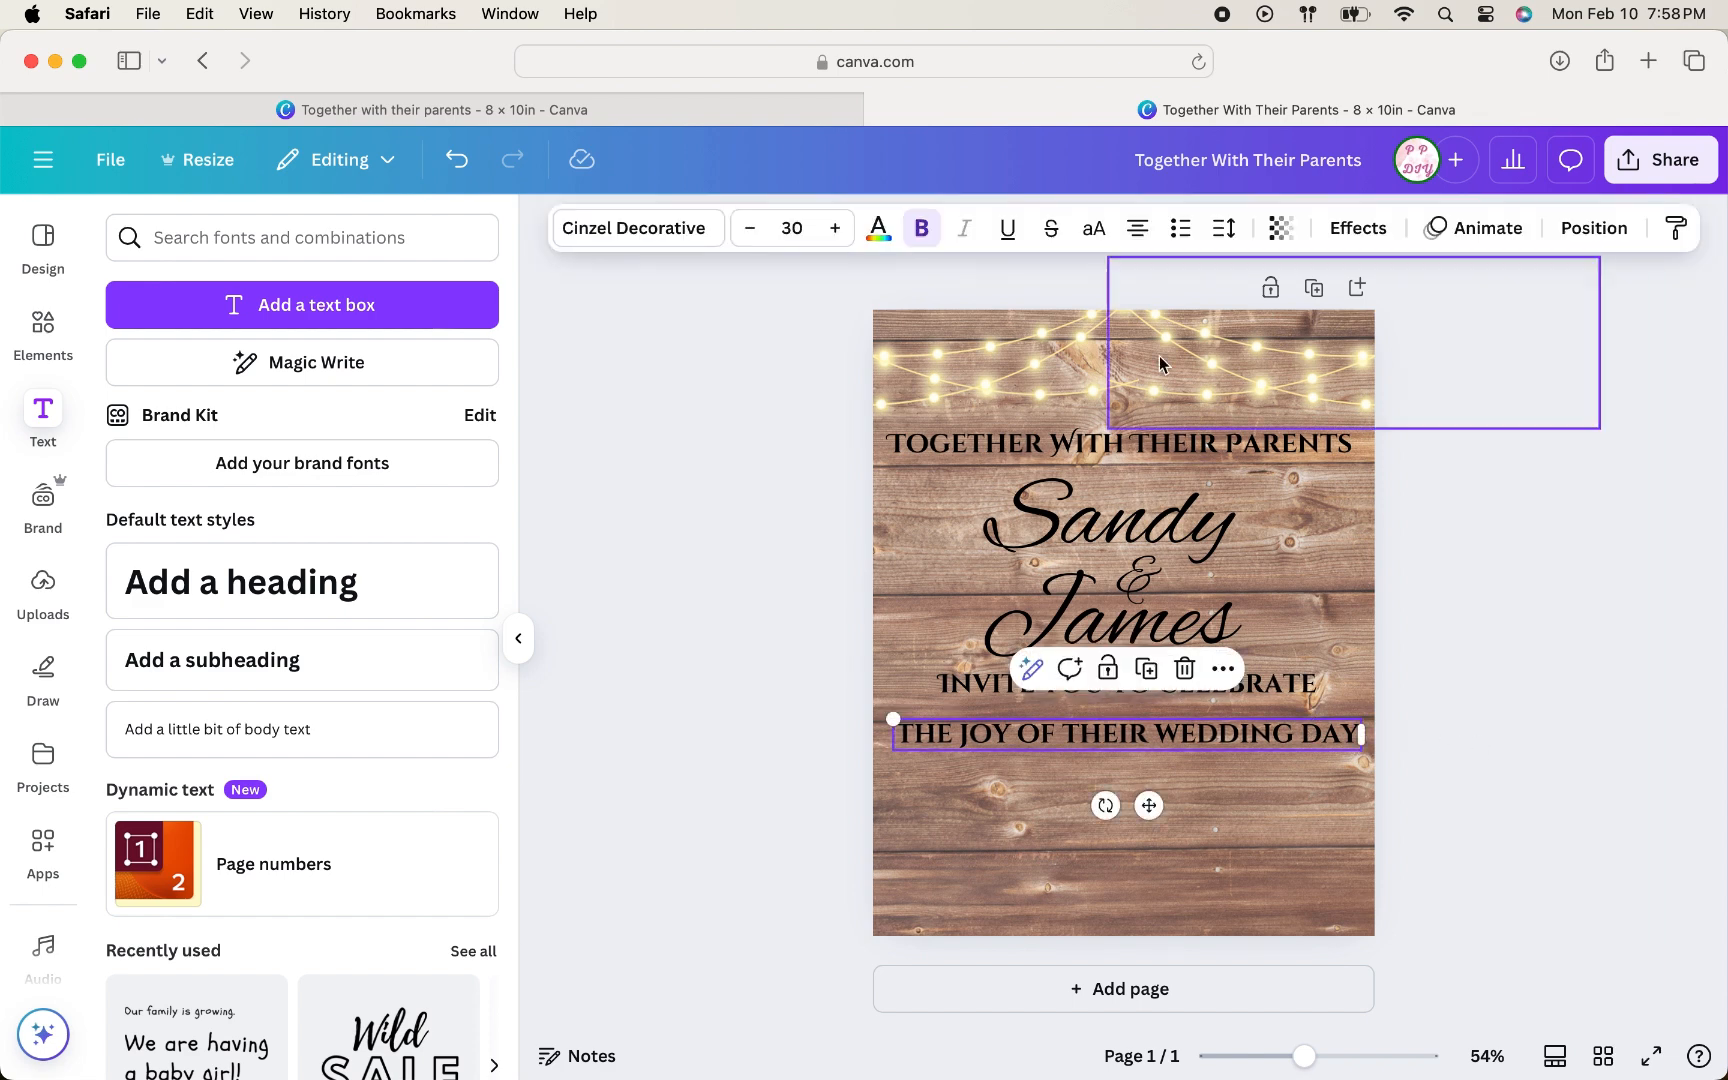
{"action": "left_click", "coordinate": [922, 230]}
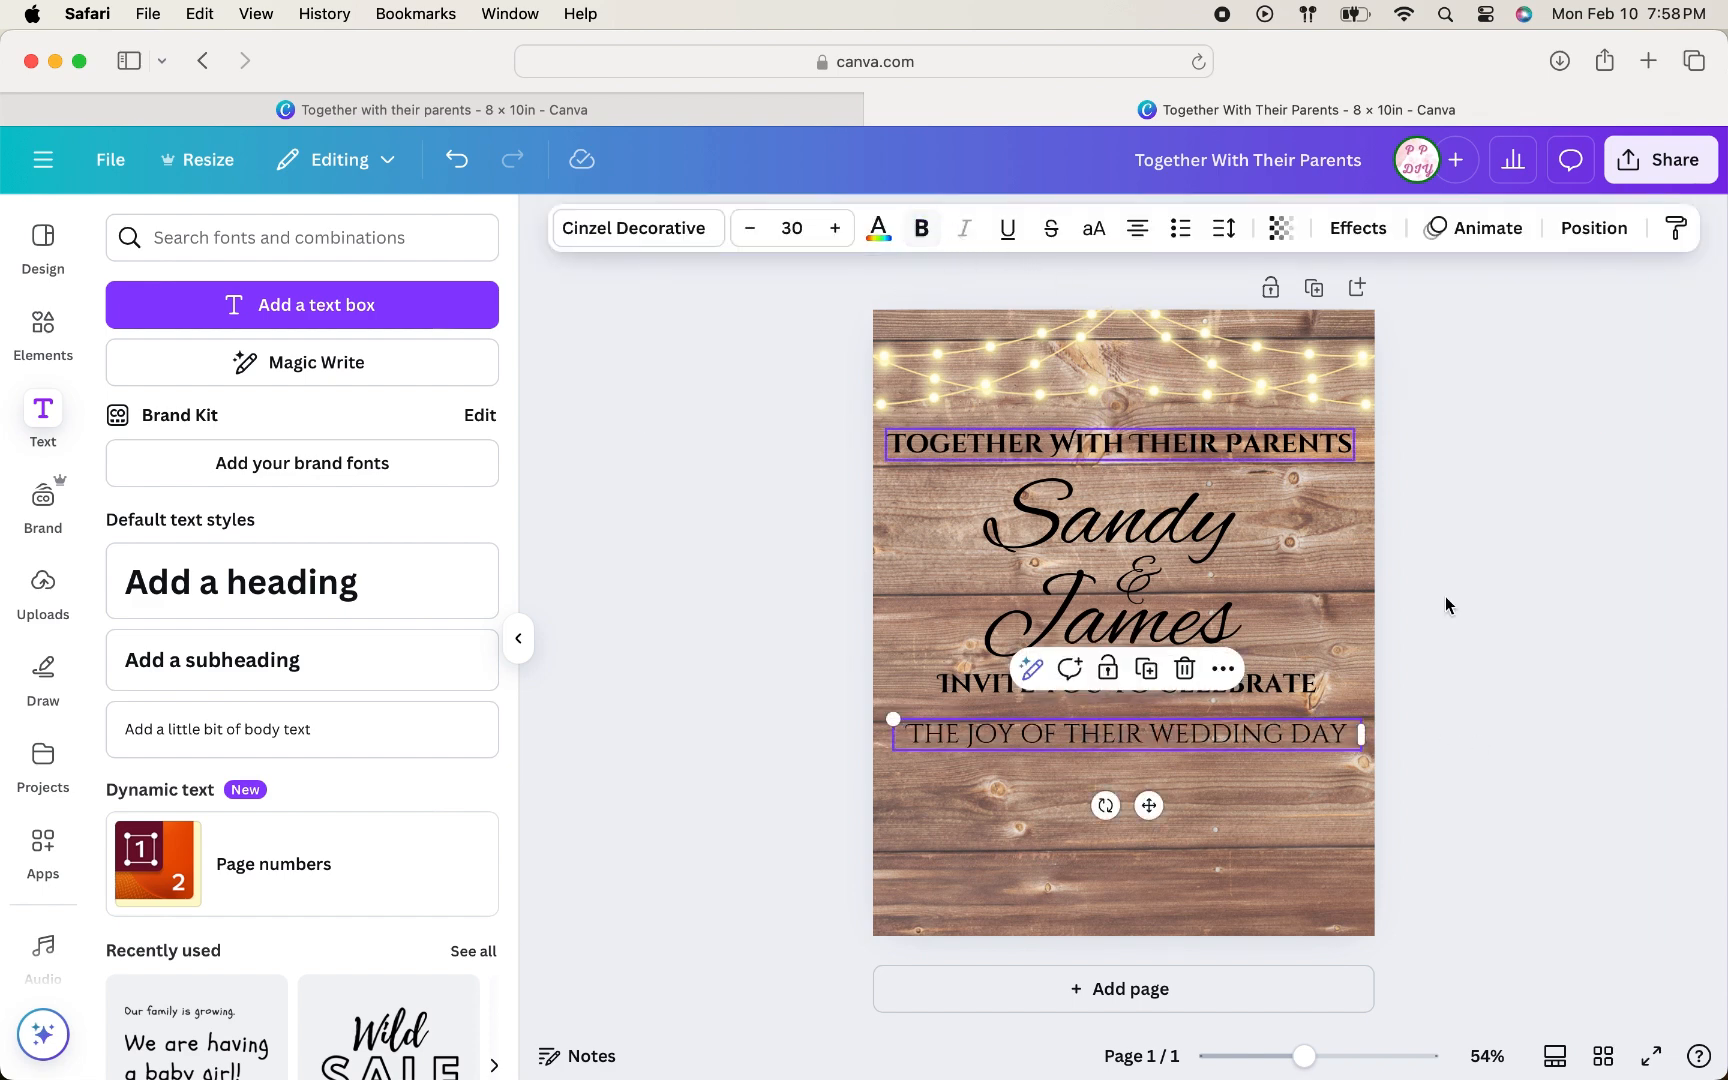
{"action": "left_click", "coordinate": [1462, 625]}
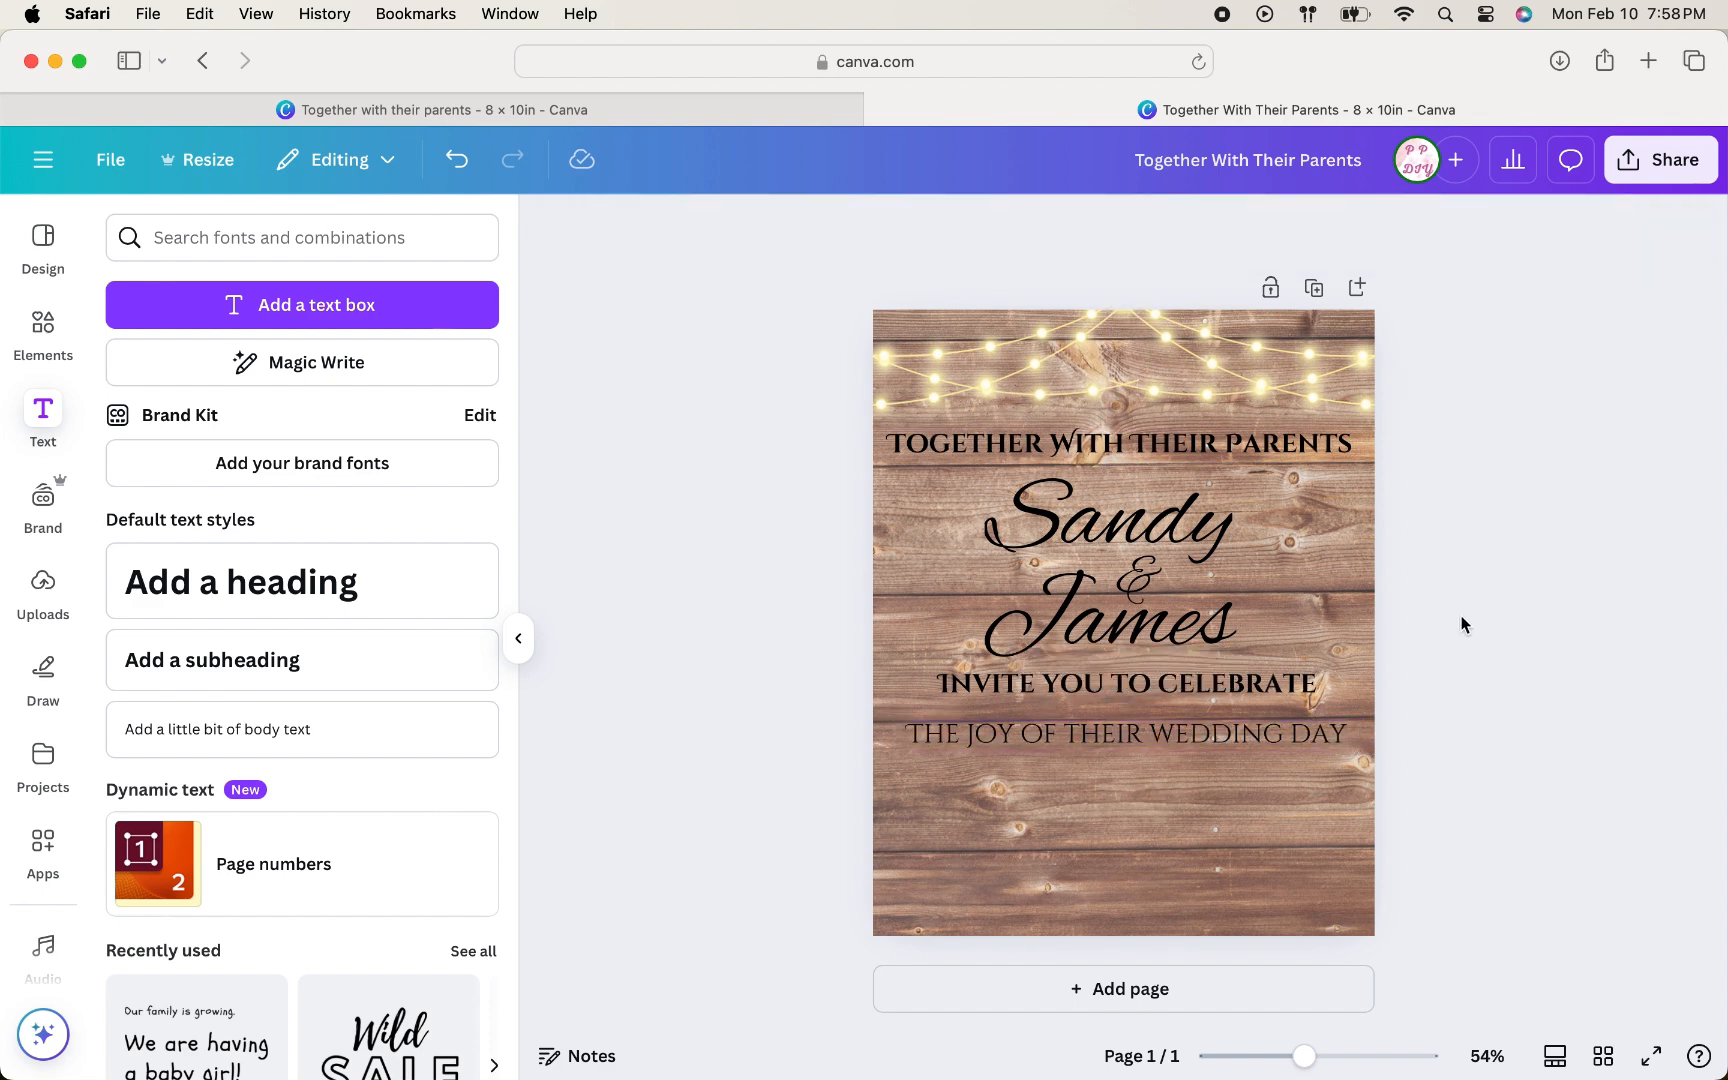
{"action": "left_click", "coordinate": [1242, 732]}
{"action": "left_click", "coordinate": [925, 236]}
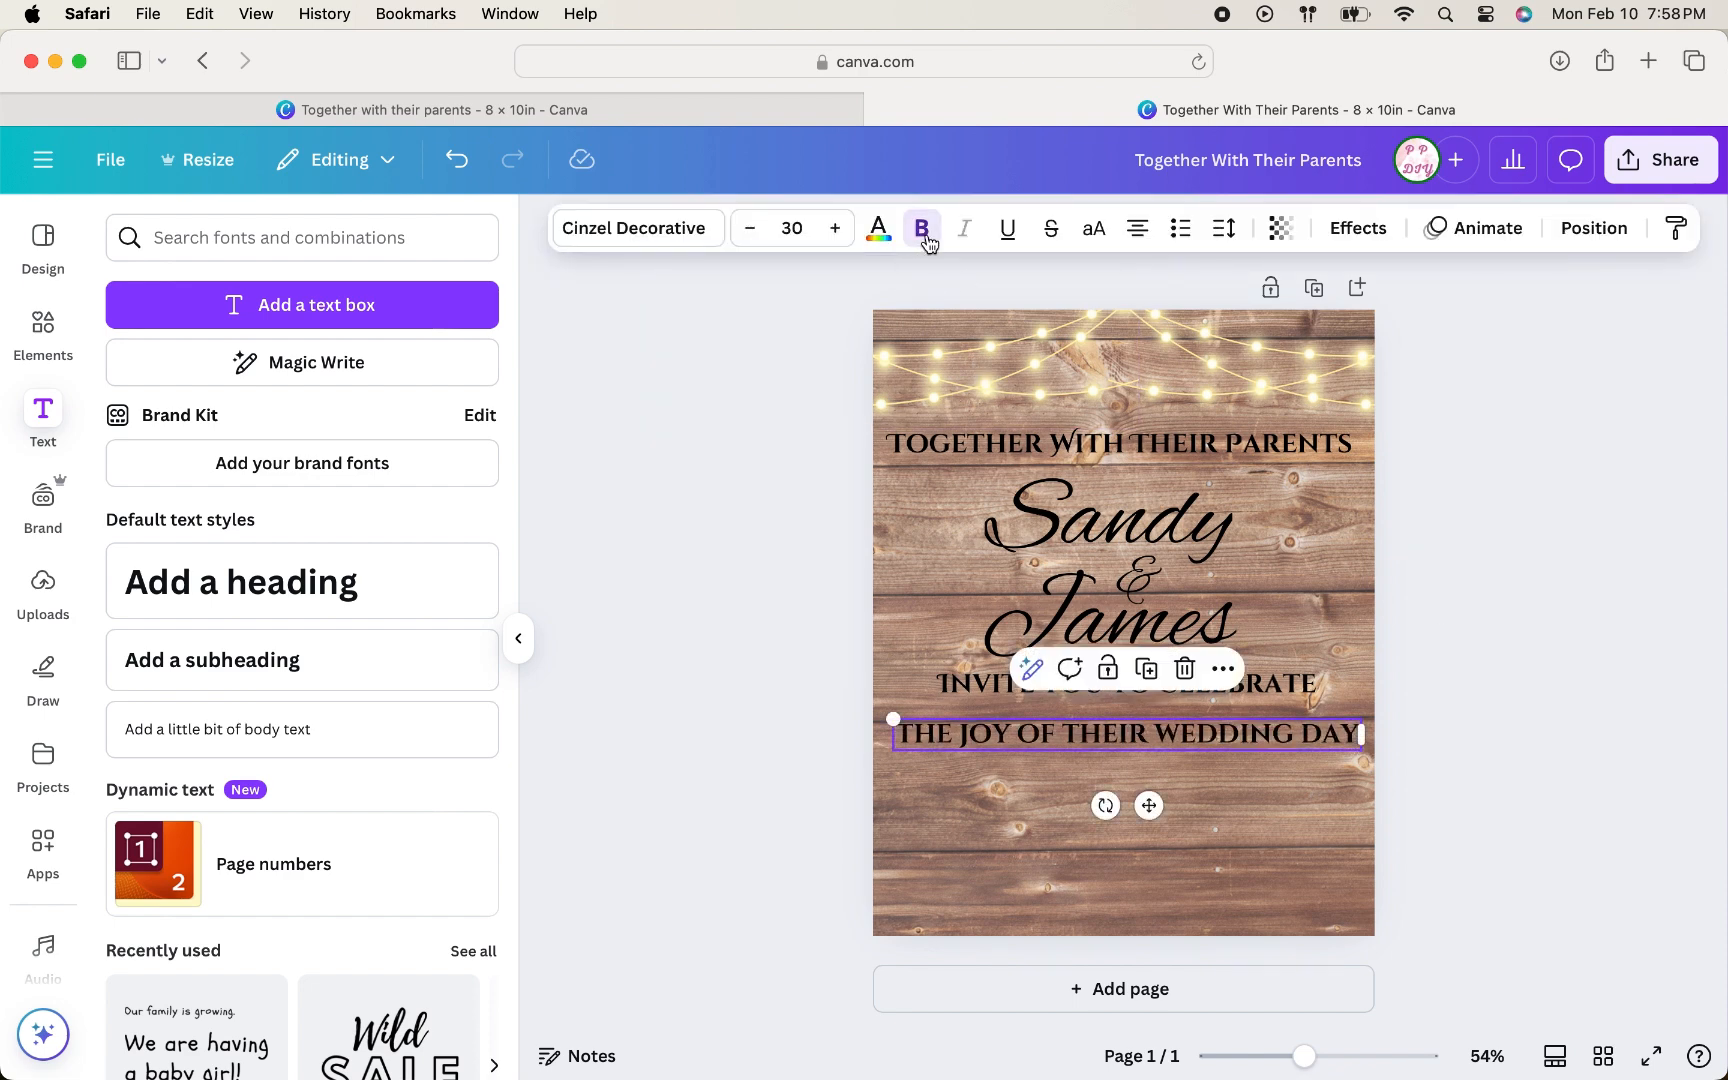
{"action": "left_click", "coordinate": [1527, 806]}
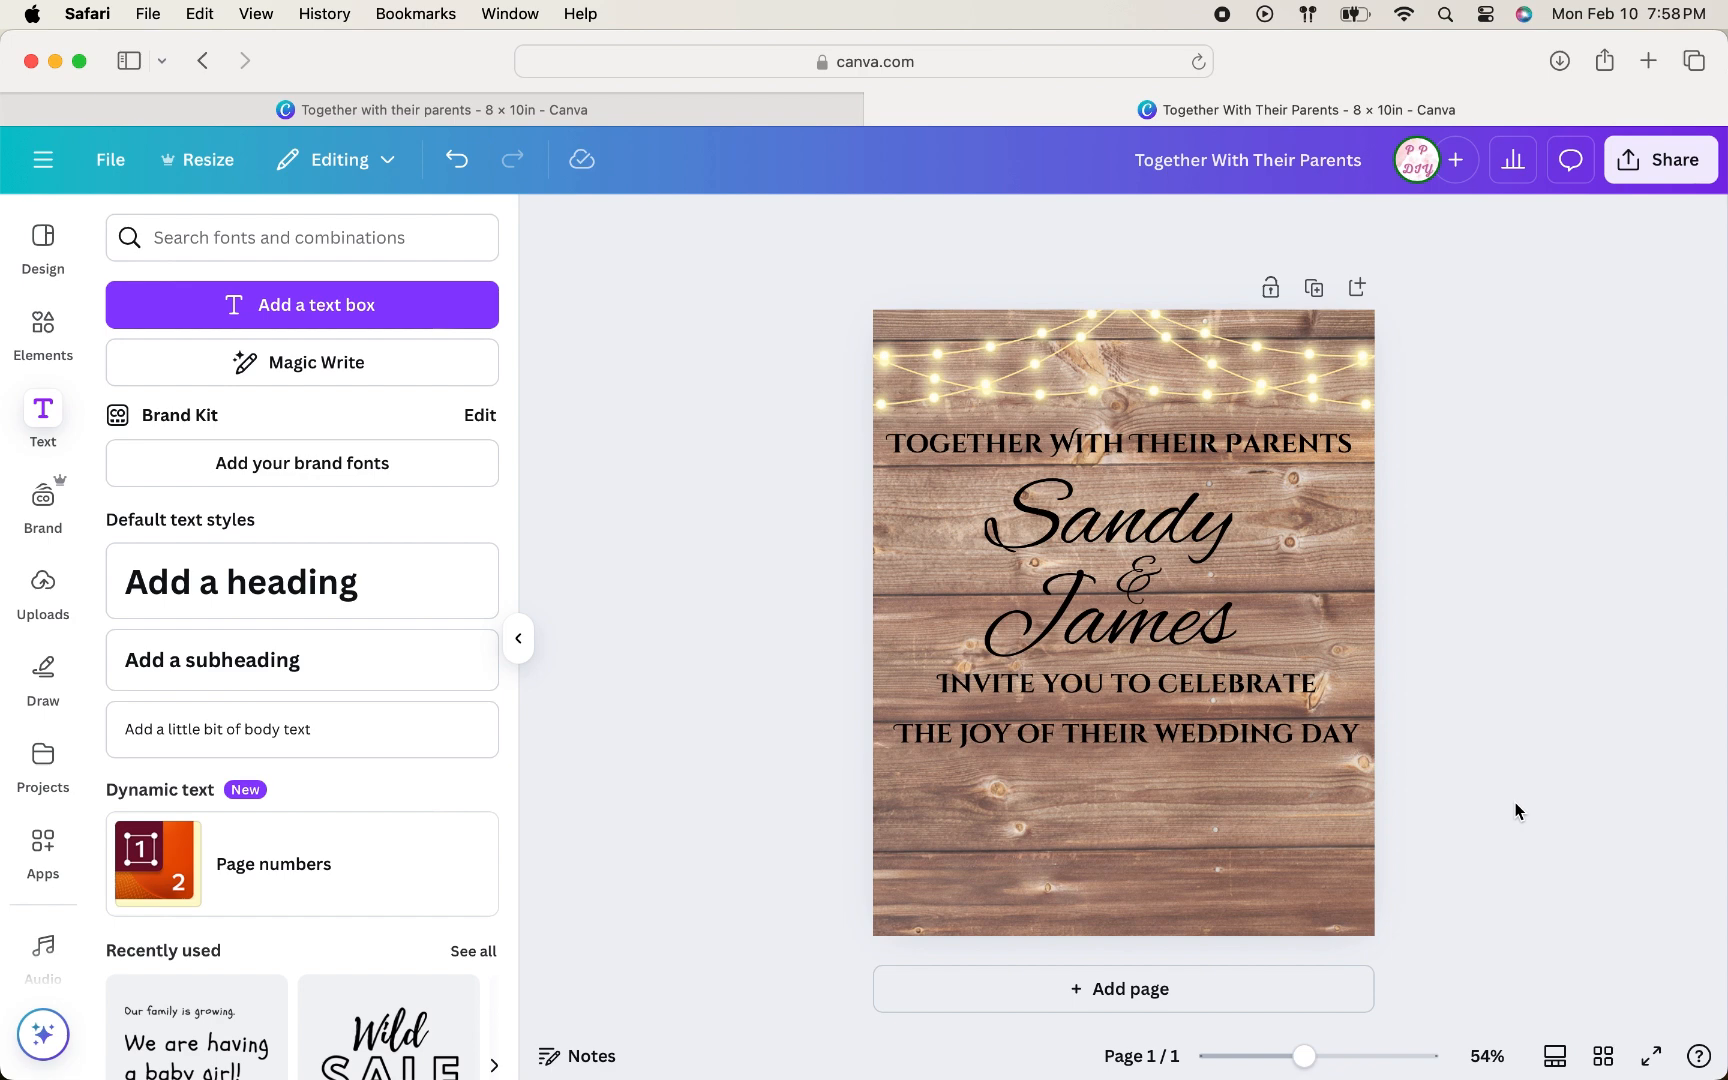
Step: Add a subheading below the "The joy of their wedding day" line reading "Saturday, July 12, at 5:00 in the afternoon"
{"action": "left_click", "coordinate": [297, 668]}
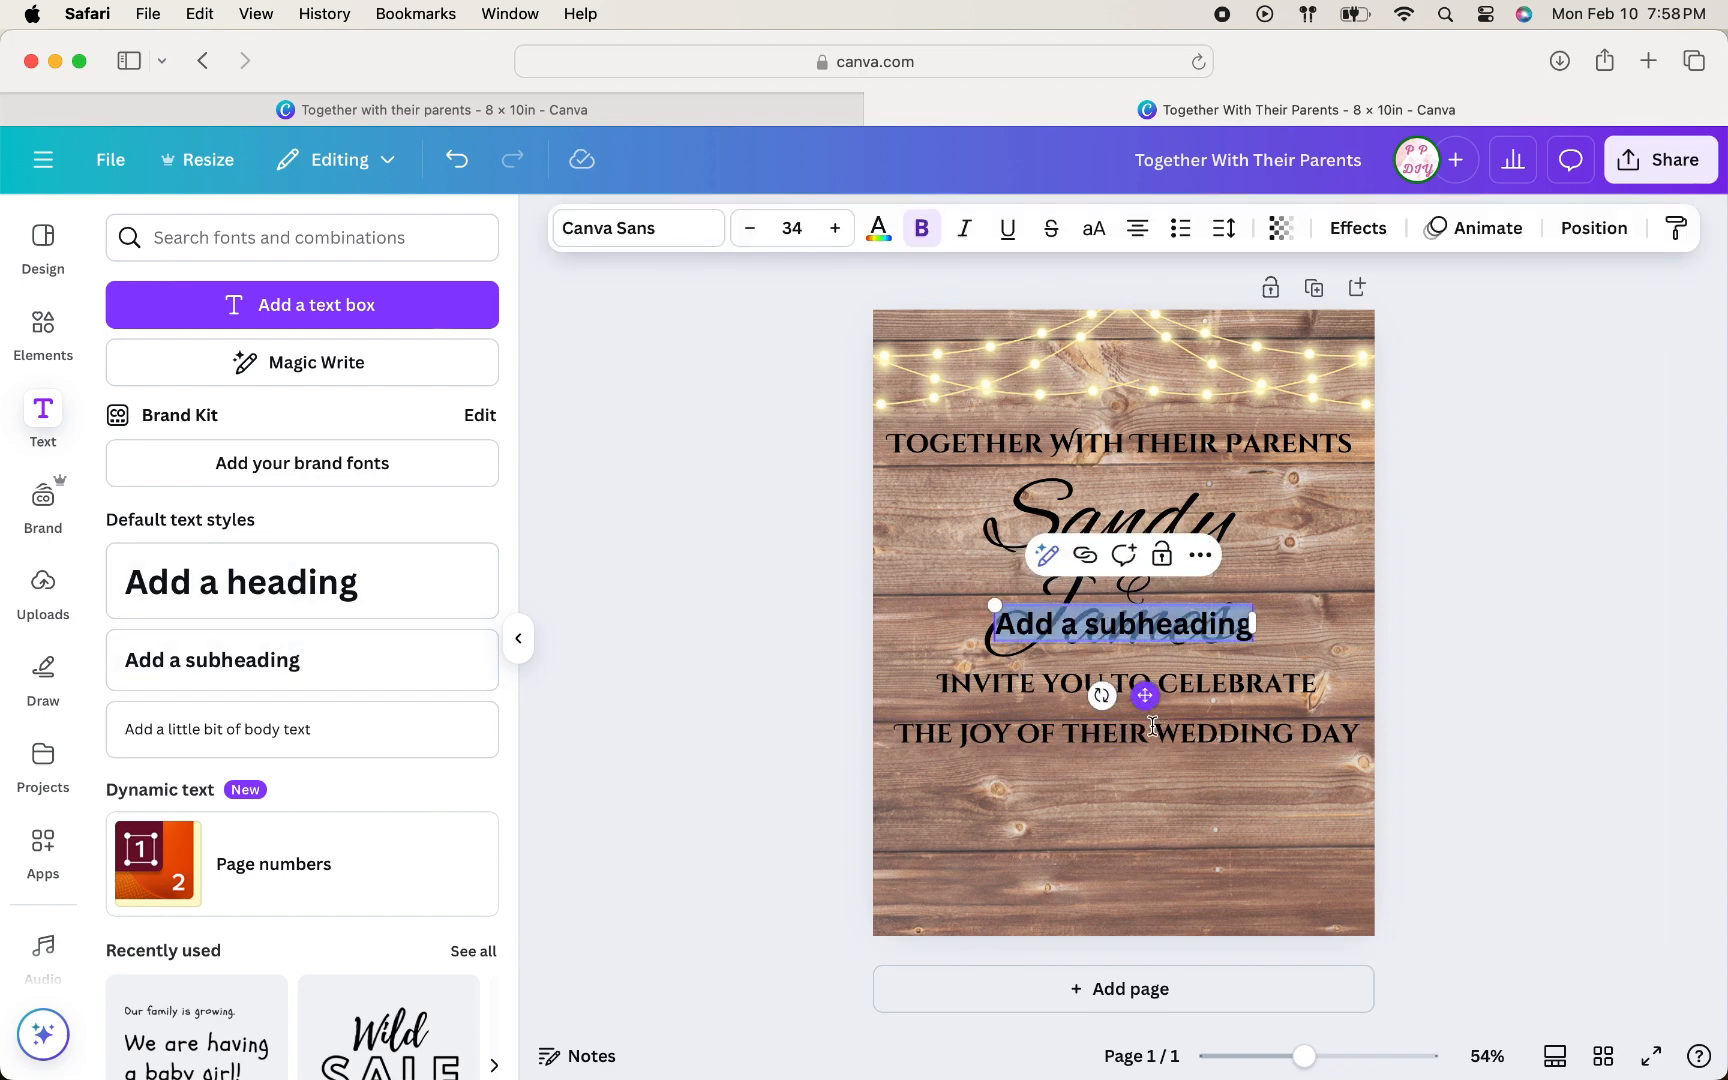
{"action": "left_click_drag", "start_coordinate": [1145, 694], "coordinate": [1141, 851]}
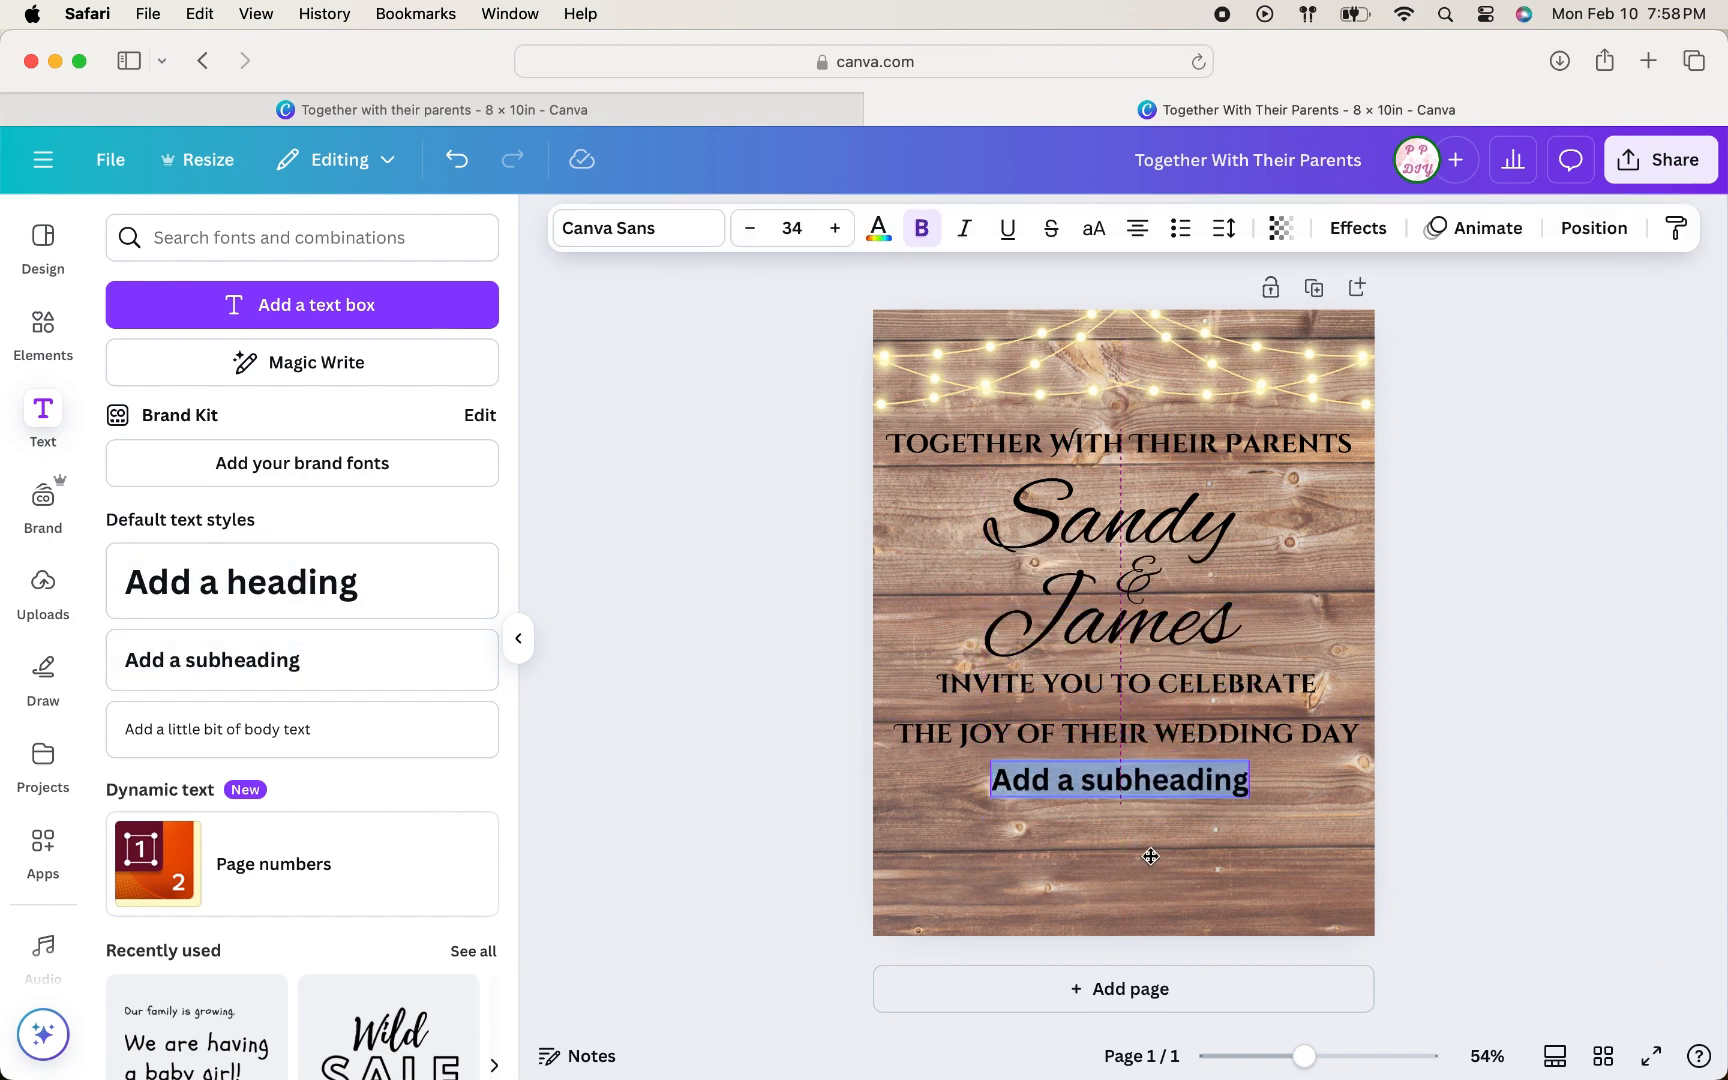
{"action": "double_click", "coordinate": [1157, 786]}
{"action": "triple_click", "coordinate": [1157, 786]}
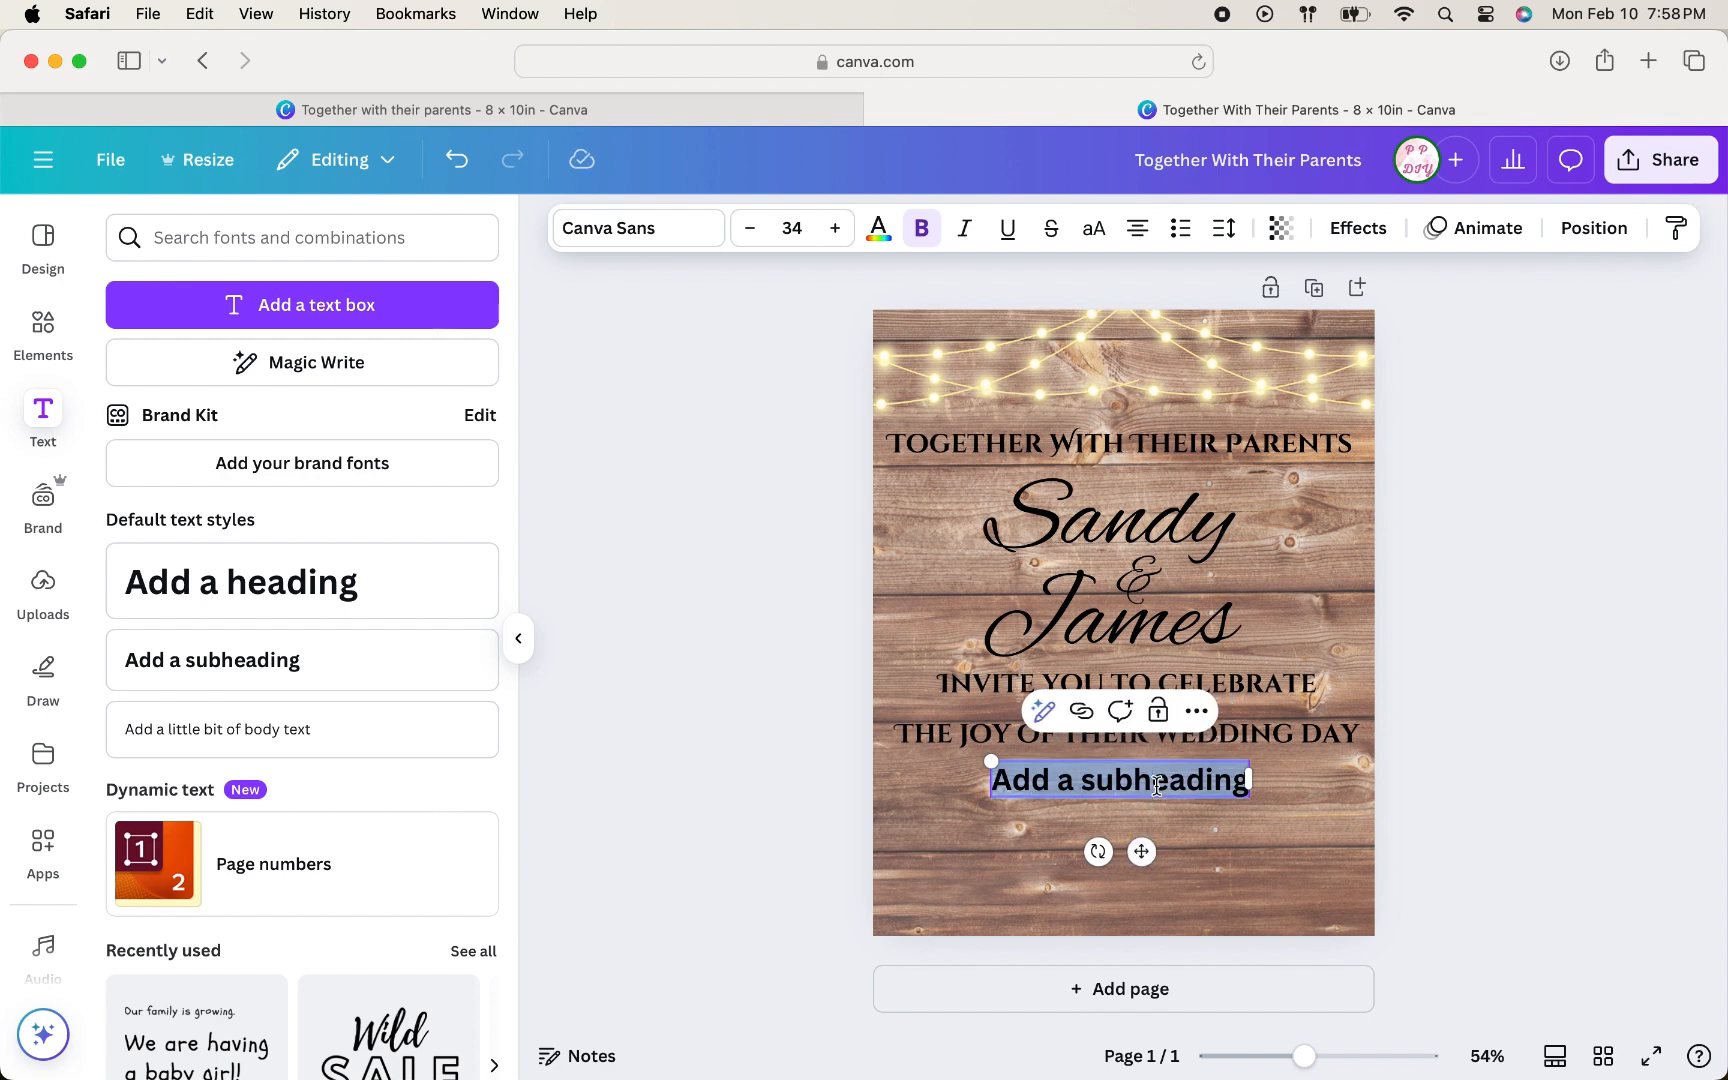
{"action": "type", "text": "Satur"}
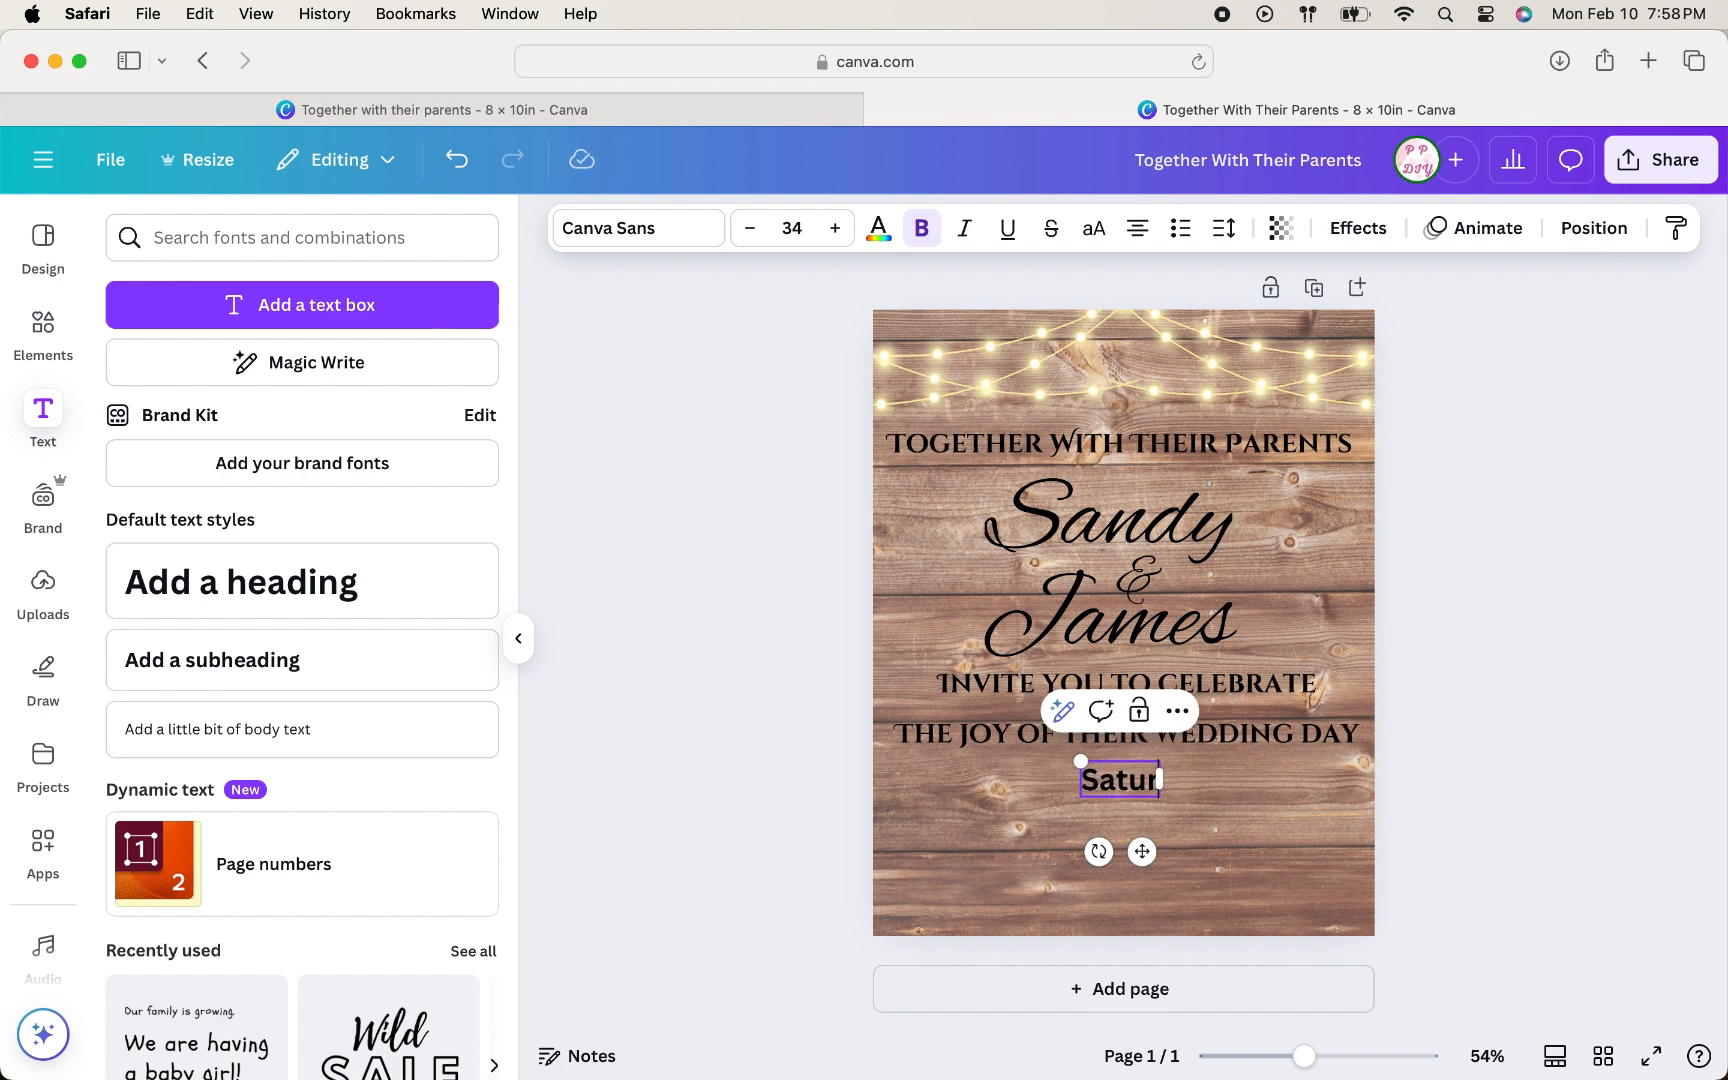
{"action": "type", "text": "day, Juky"}
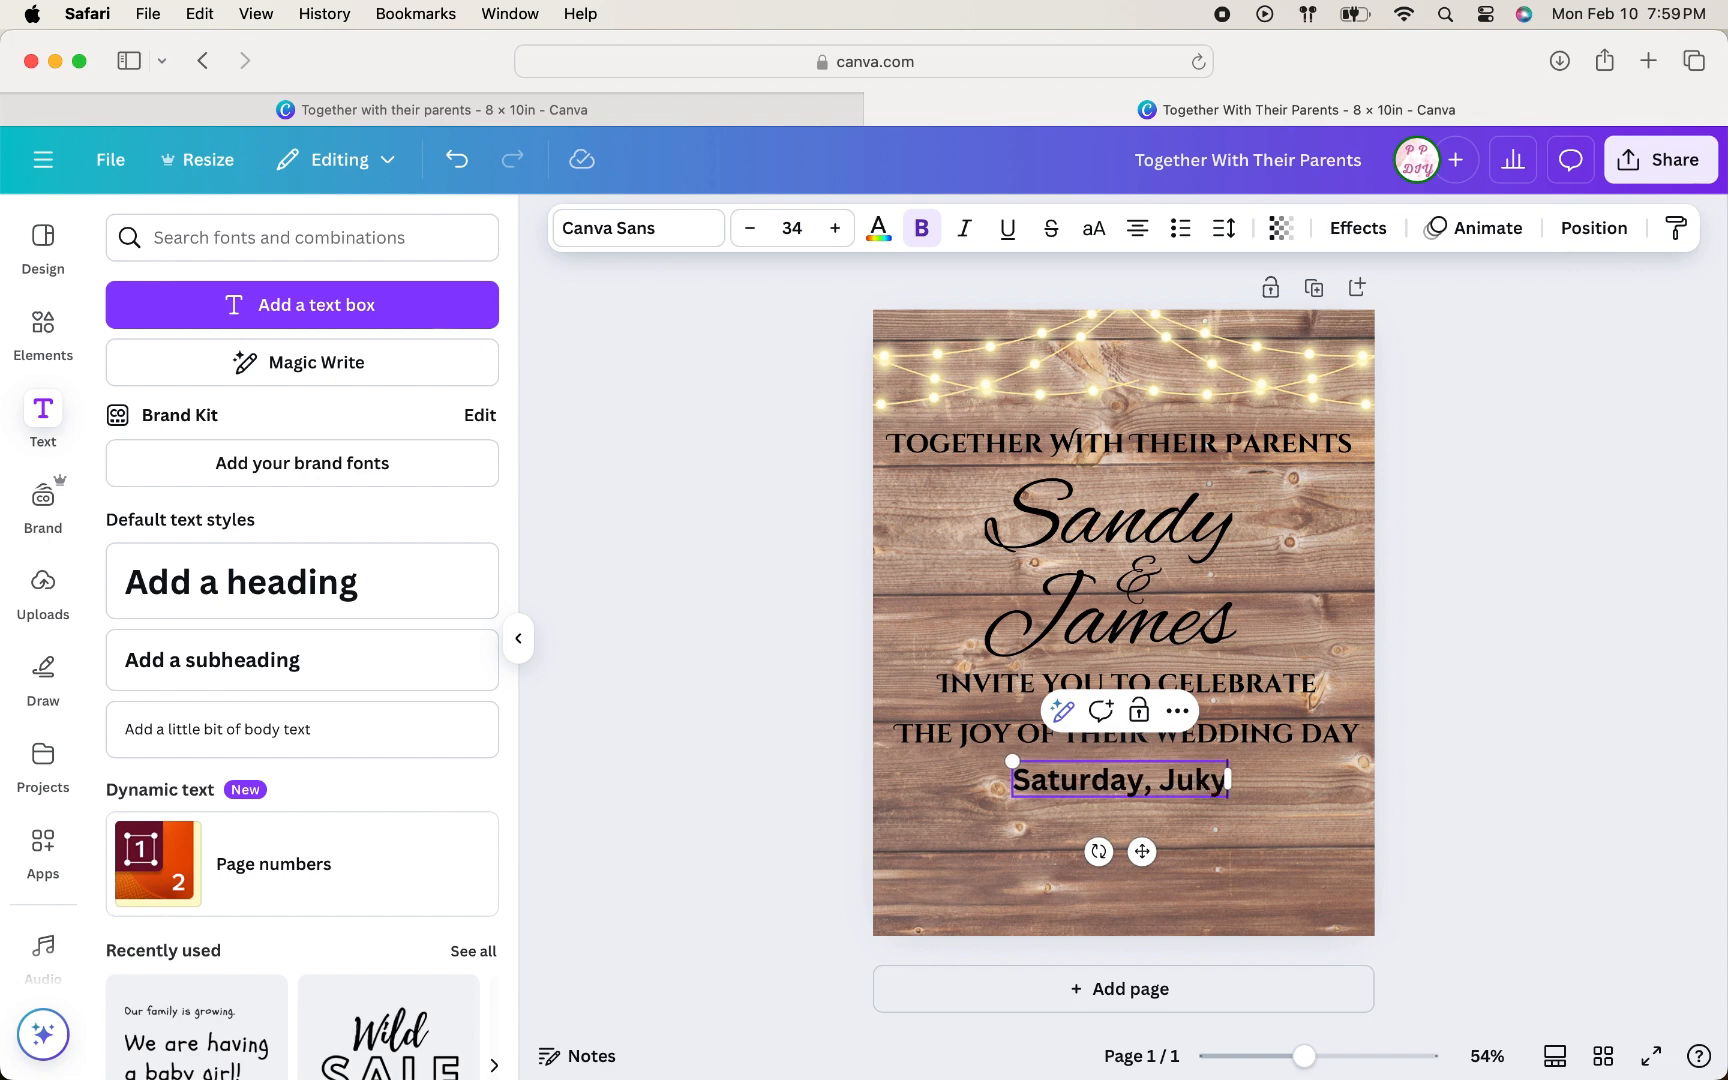
{"action": "key", "text": "BackSpace"}
{"action": "key", "text": "BackSpace"}
{"action": "type", "text": "ly 12"}
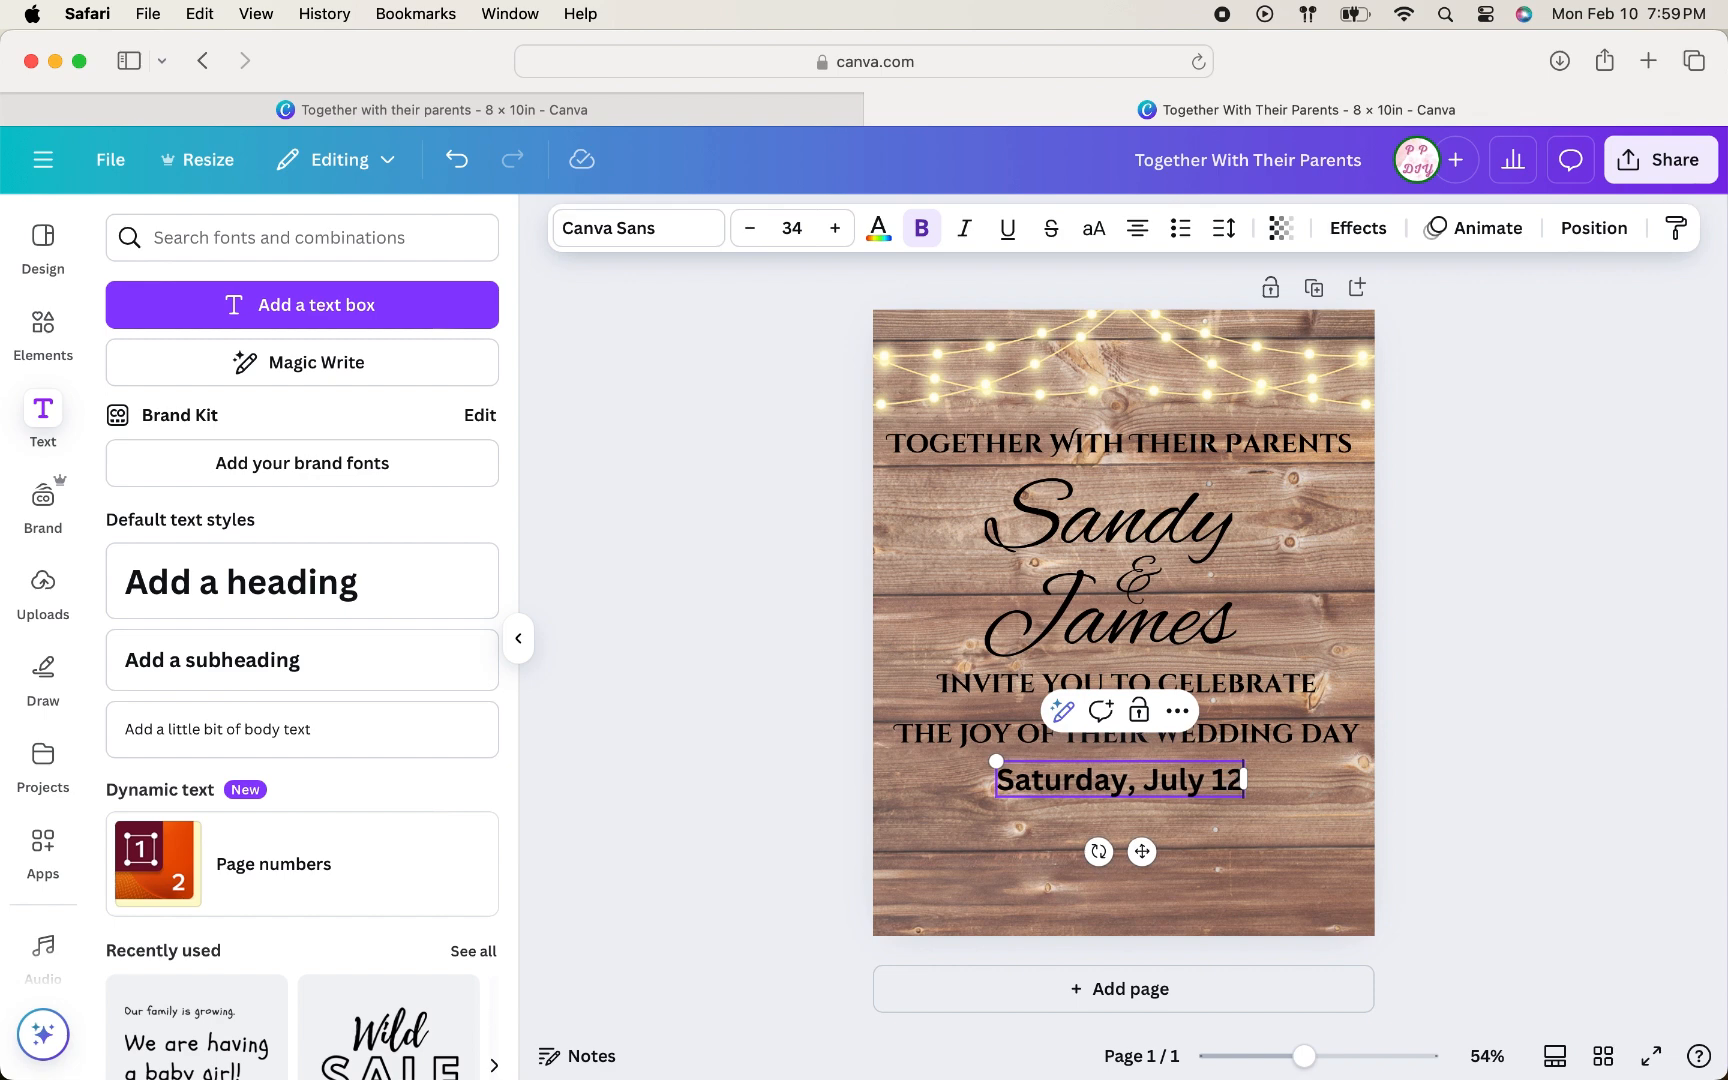
{"action": "type", "text": ", at"}
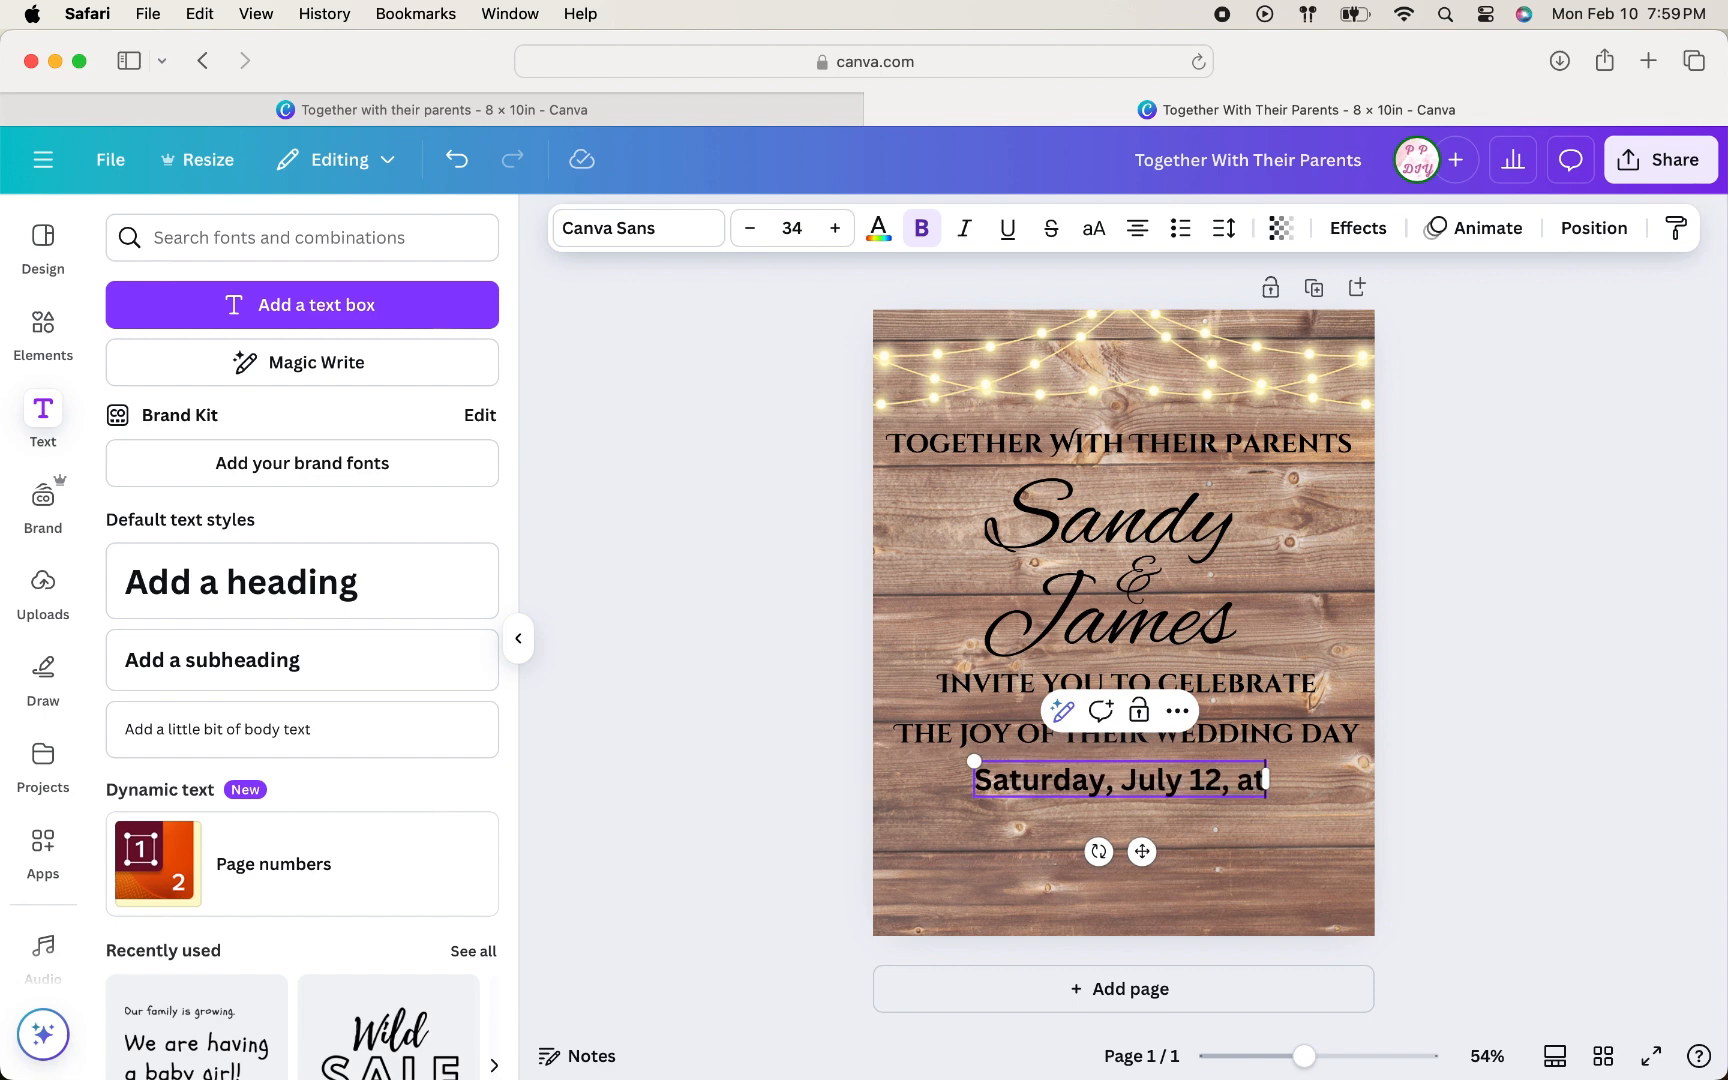
{"action": "type", "text": " 5:"}
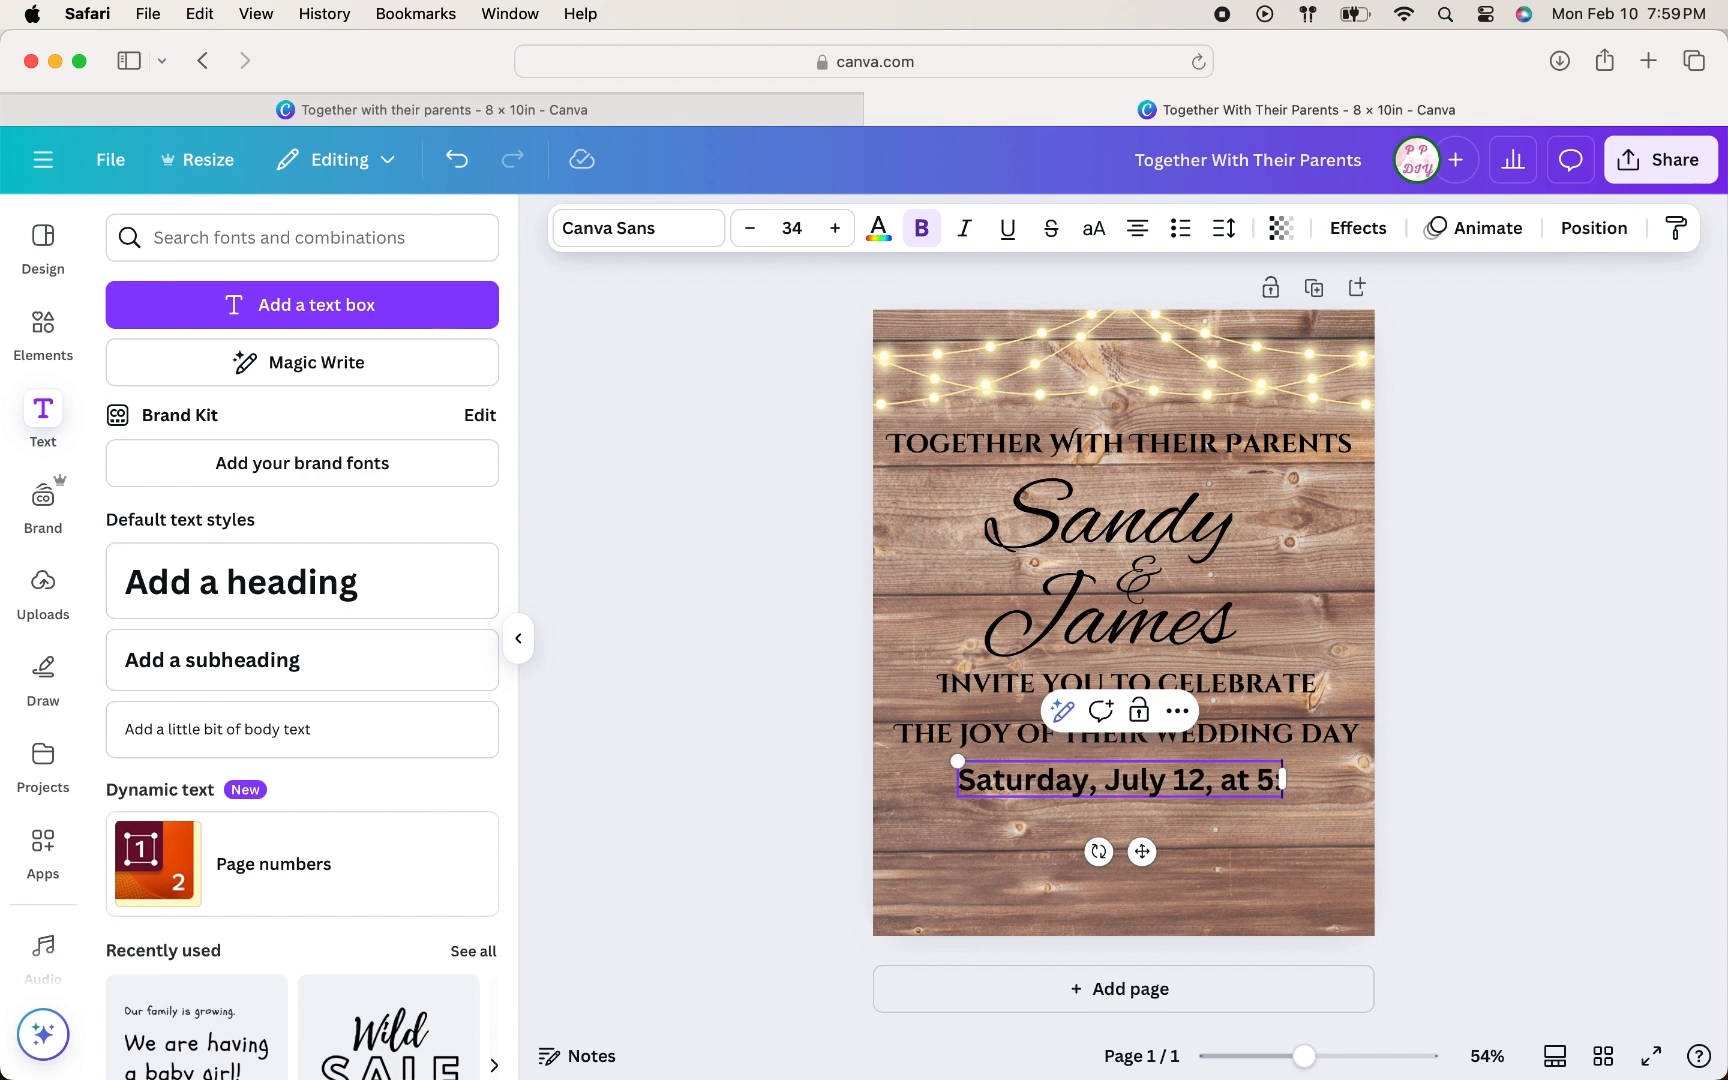
{"action": "type", "text": "00 int t"}
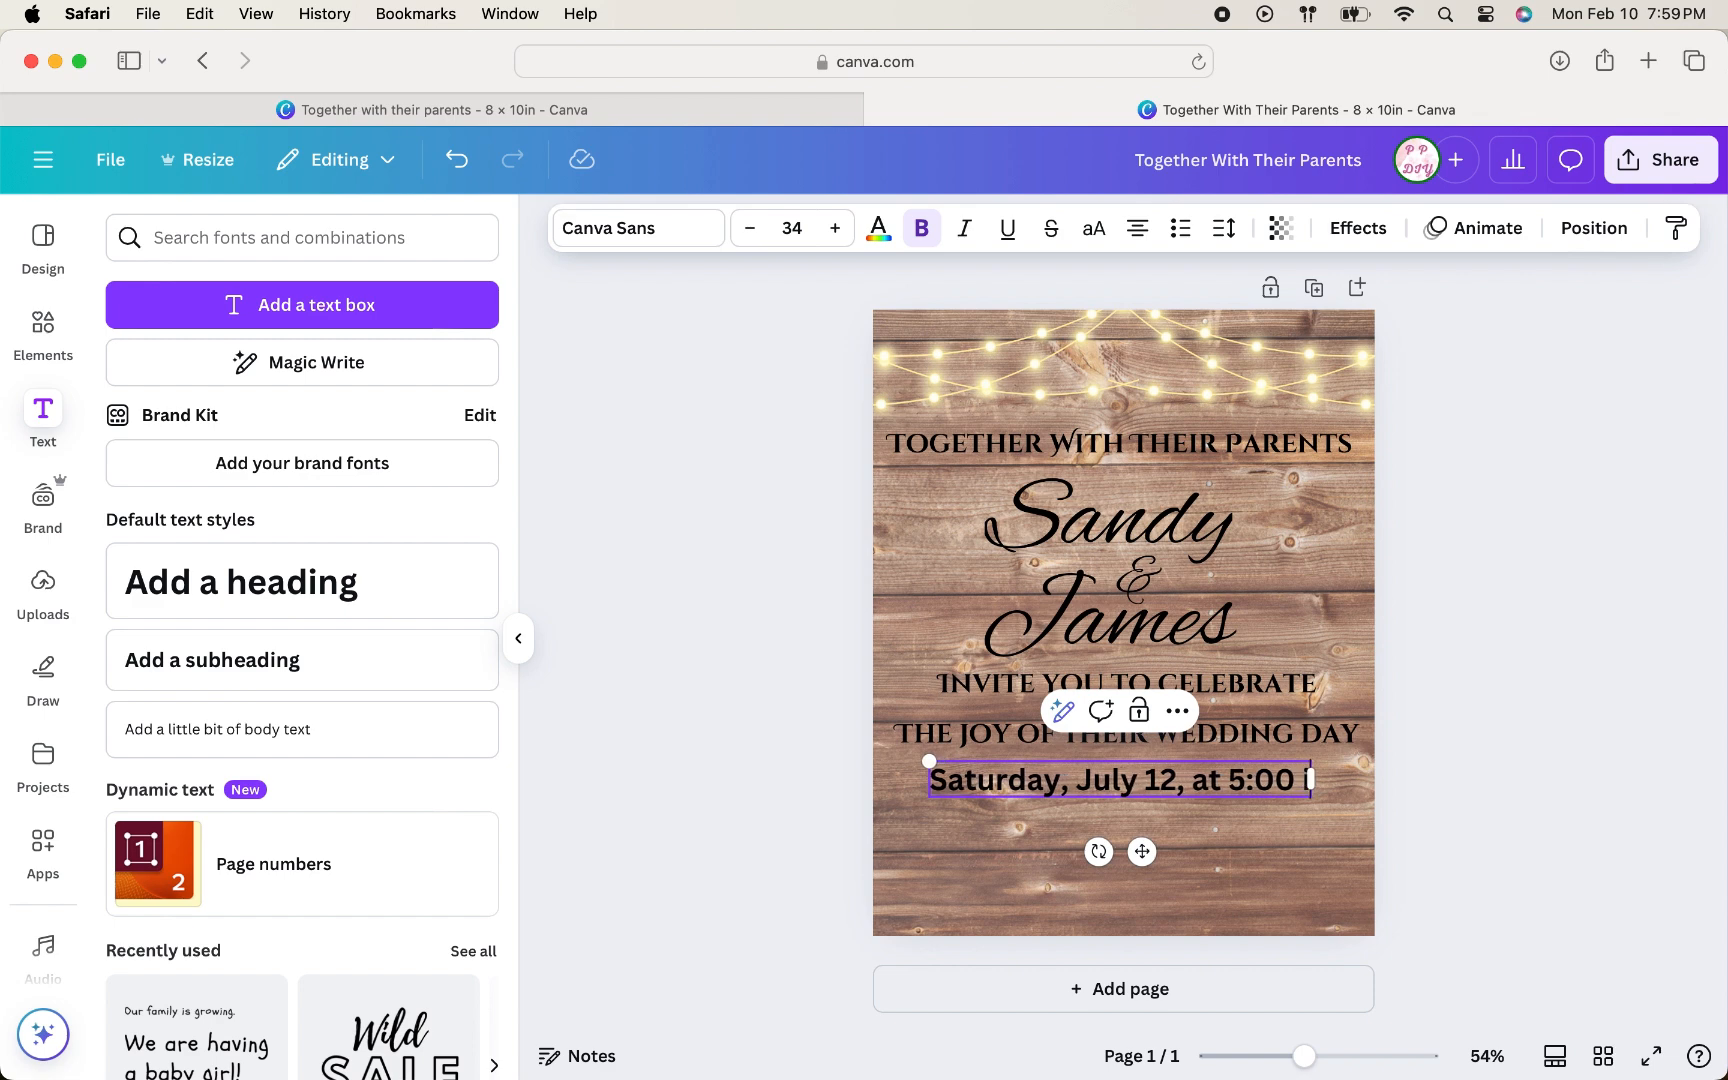
{"action": "key", "text": "BackSpace"}
{"action": "key", "text": "BackSpace"}
{"action": "key", "text": "BackSpace"}
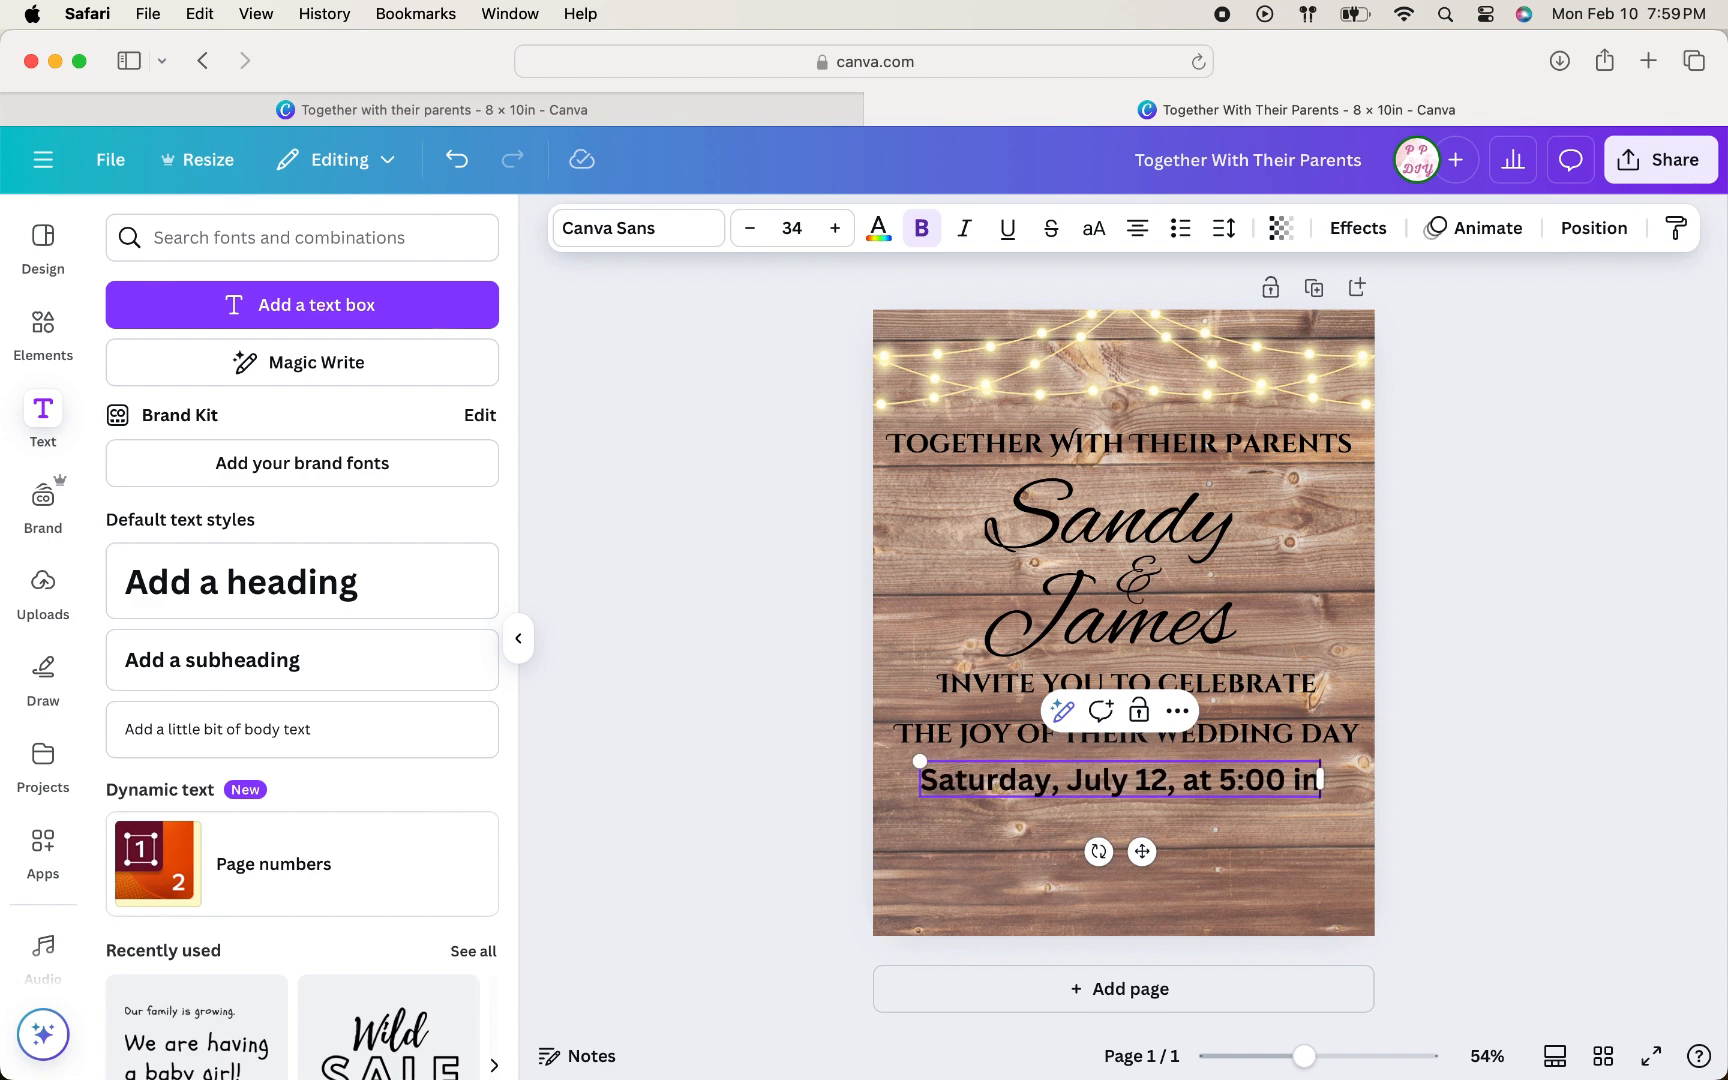
{"action": "type", "text": "the after"}
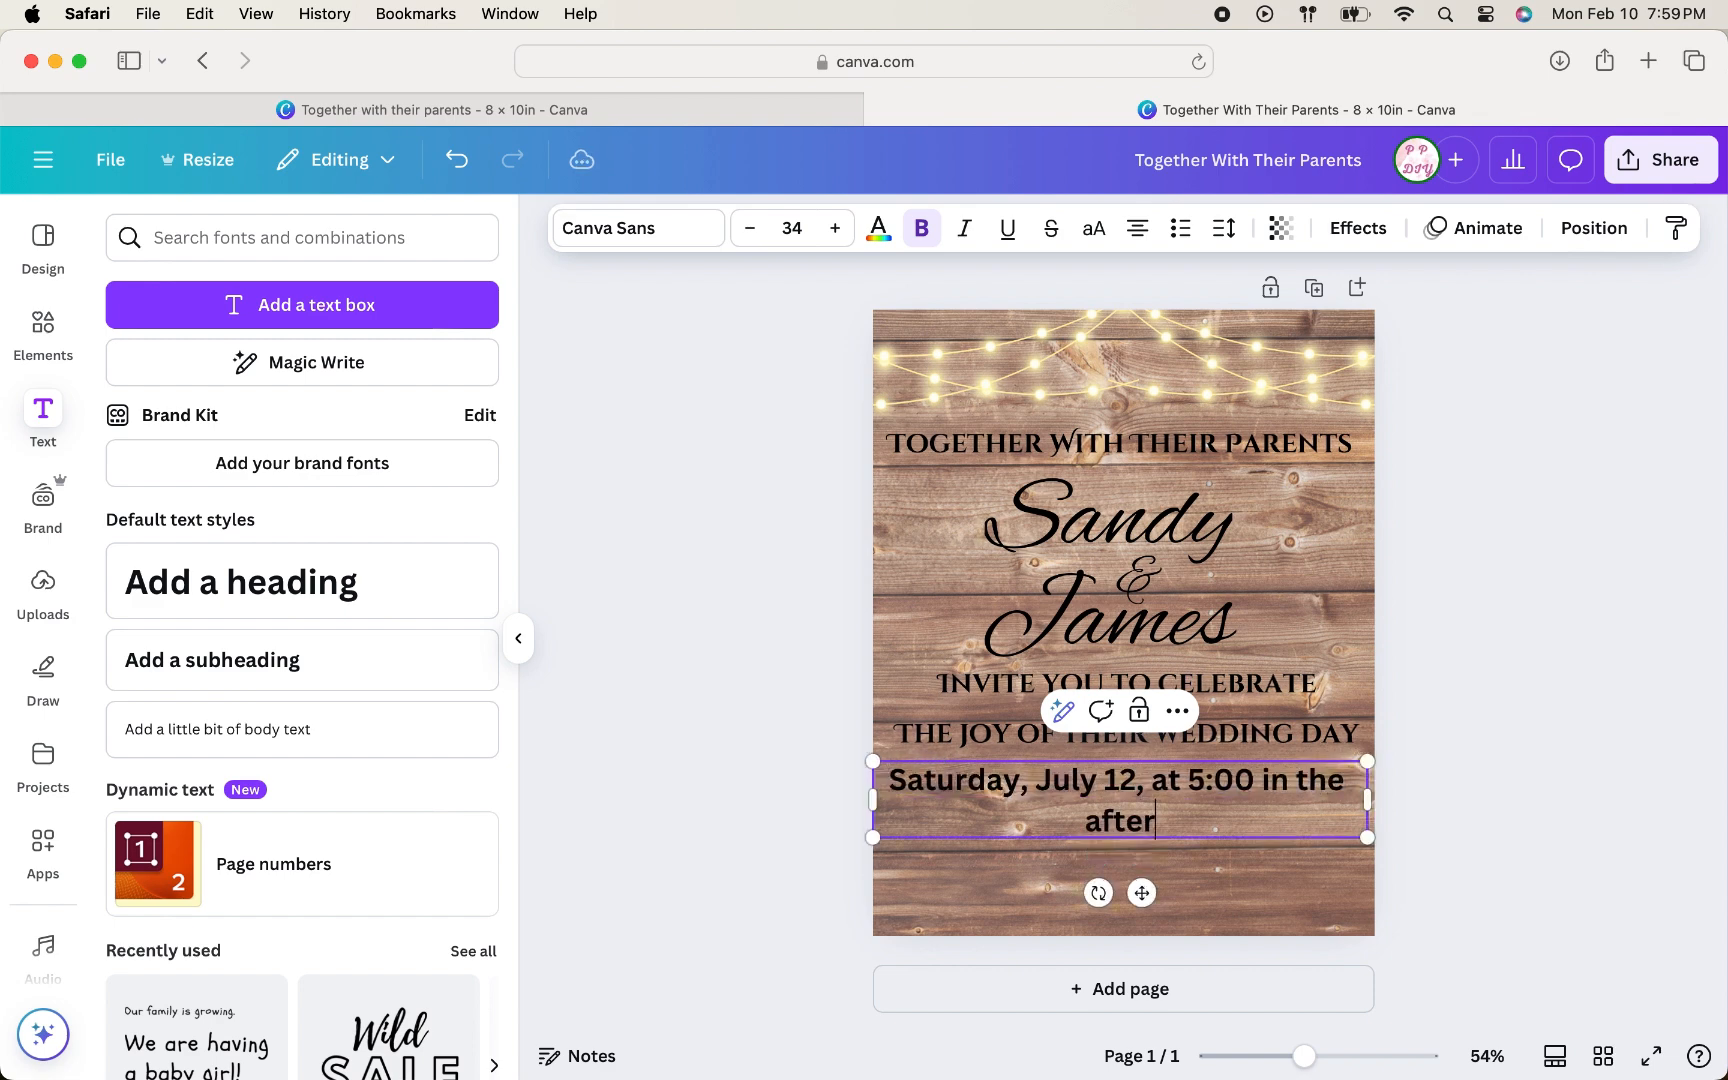
{"action": "type", "text": "noon"}
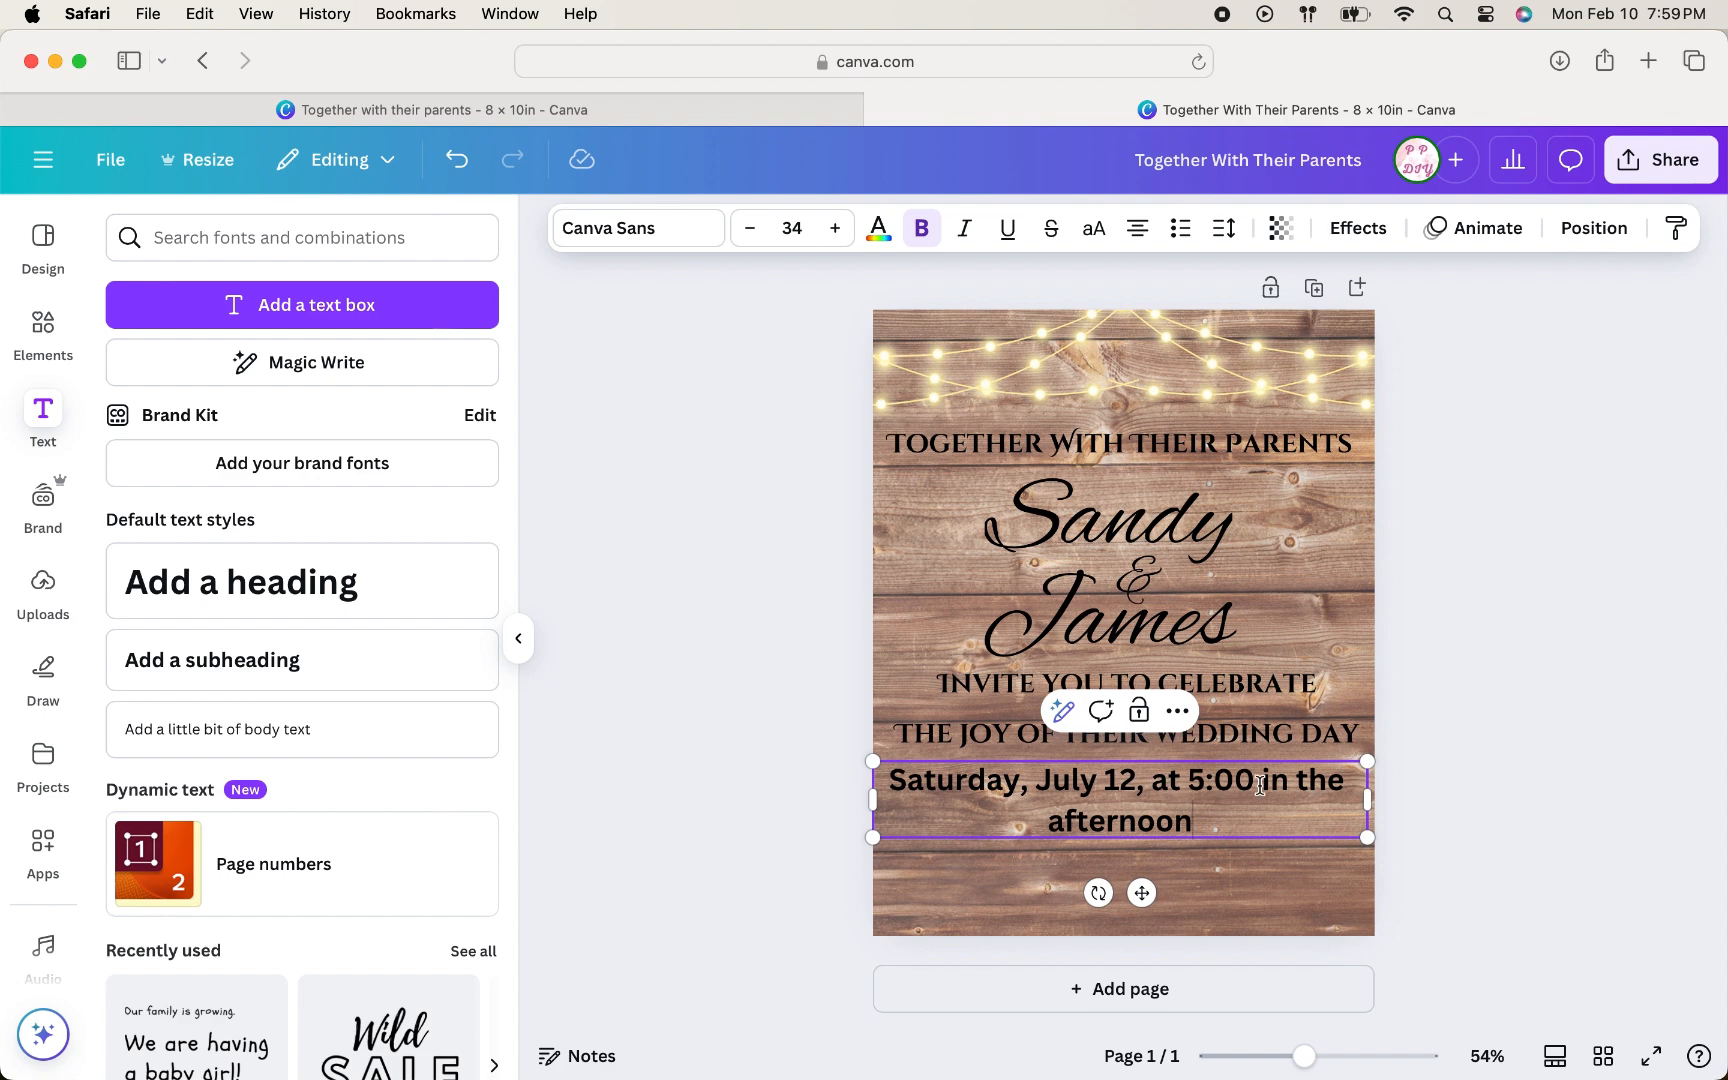
Step: Shrink the date text to size 23.5 so it fits on one line and centre it just below the wedding day line
{"action": "left_click_drag", "start_coordinate": [1367, 764], "coordinate": [1310, 806]}
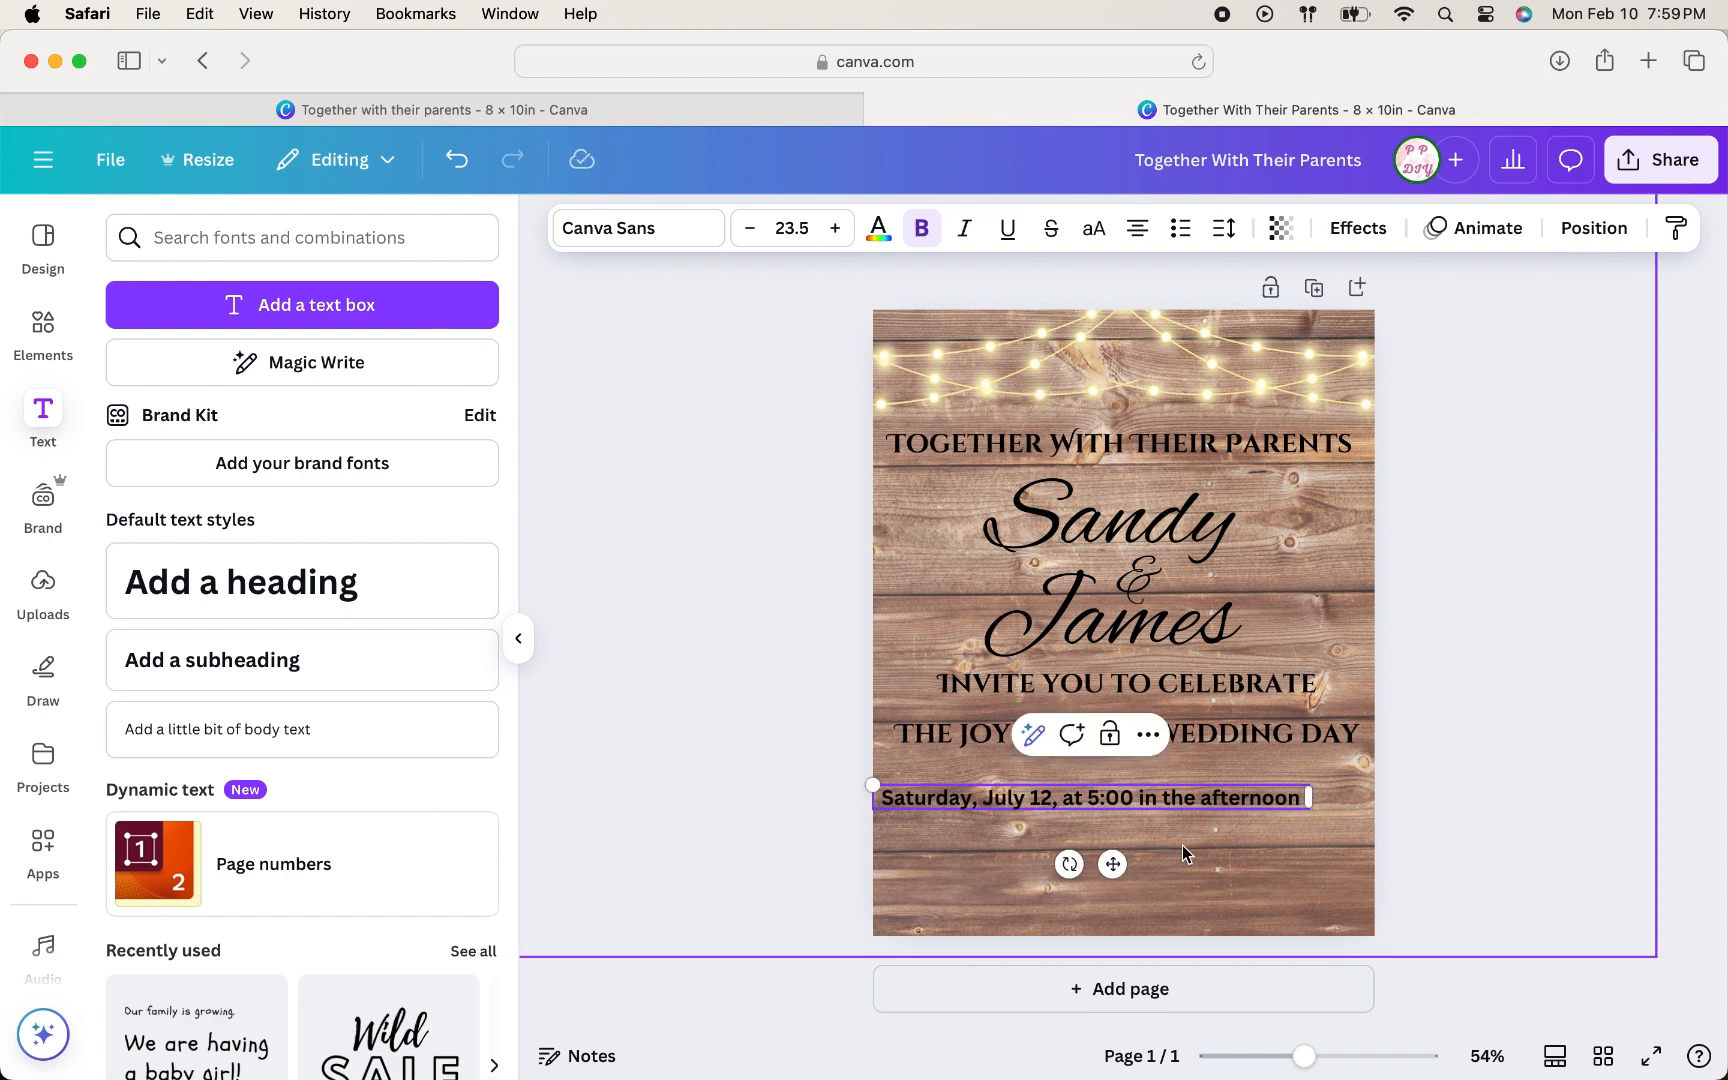
{"action": "left_click_drag", "start_coordinate": [1112, 864], "coordinate": [1156, 844]}
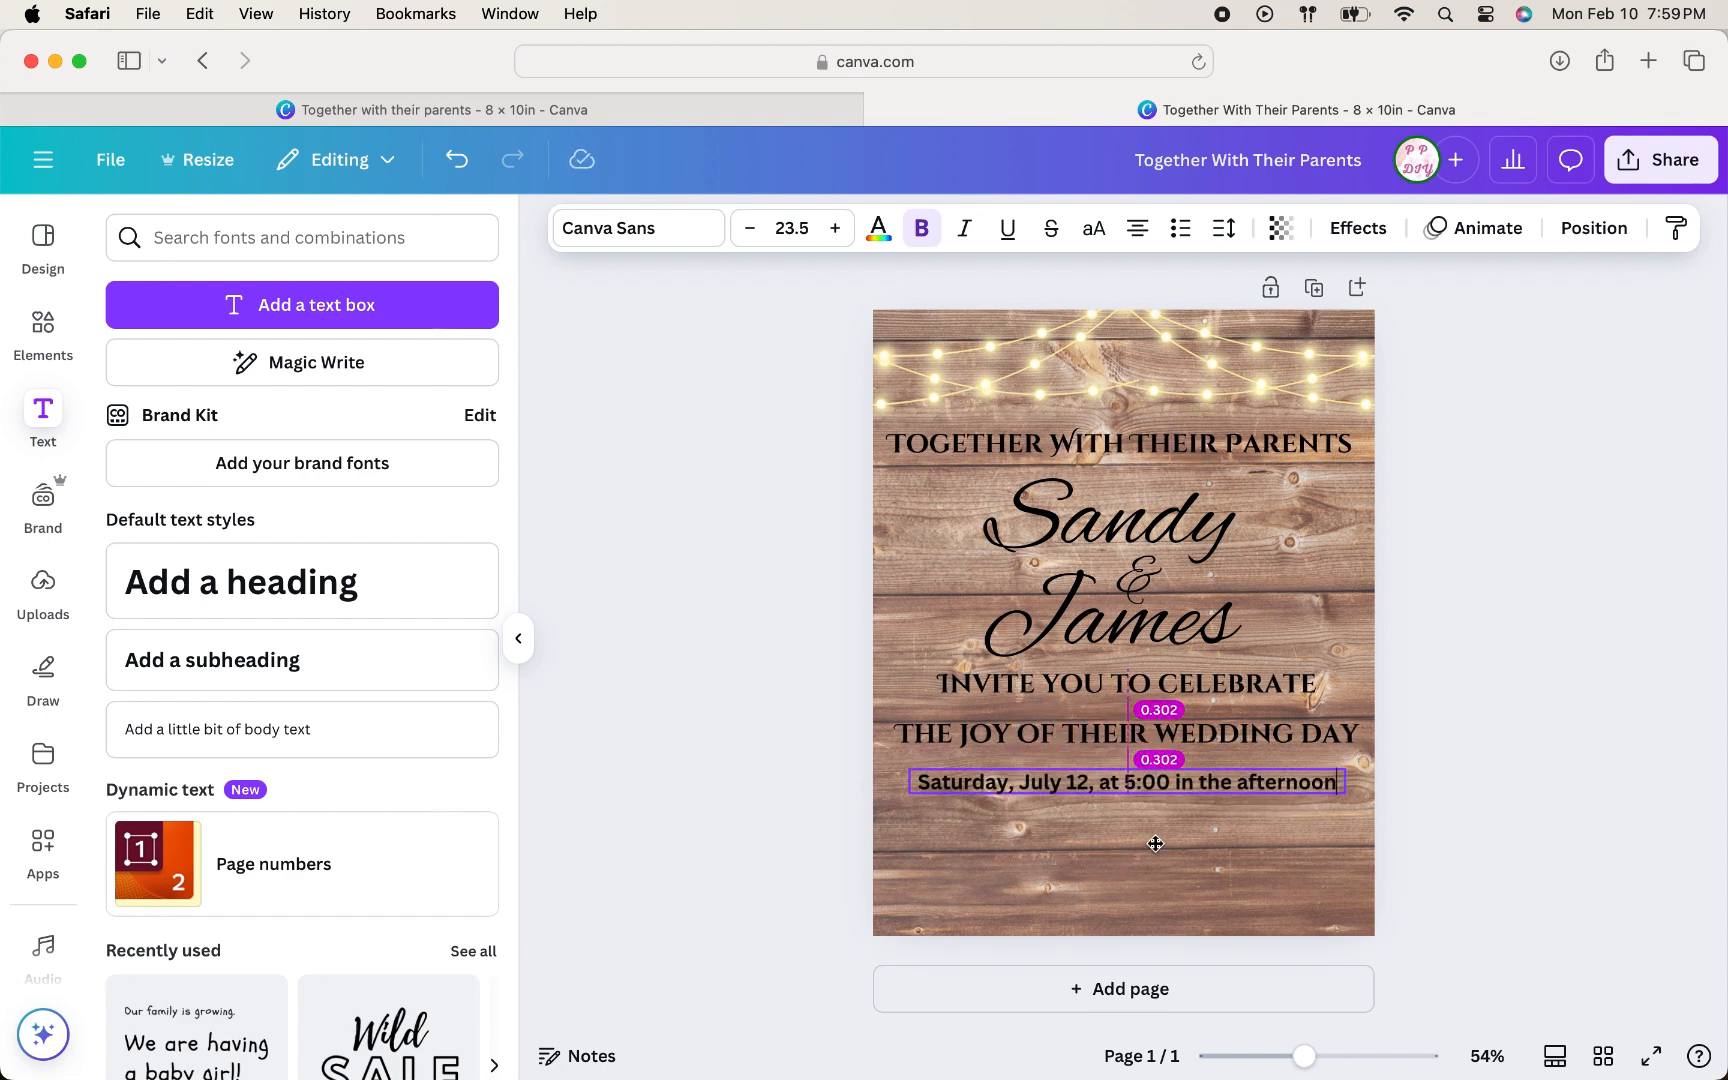
{"action": "left_click", "coordinate": [1419, 818]}
Step: Duplicate the date line and place the copy a little below the original
{"action": "right_click", "coordinate": [1308, 782]}
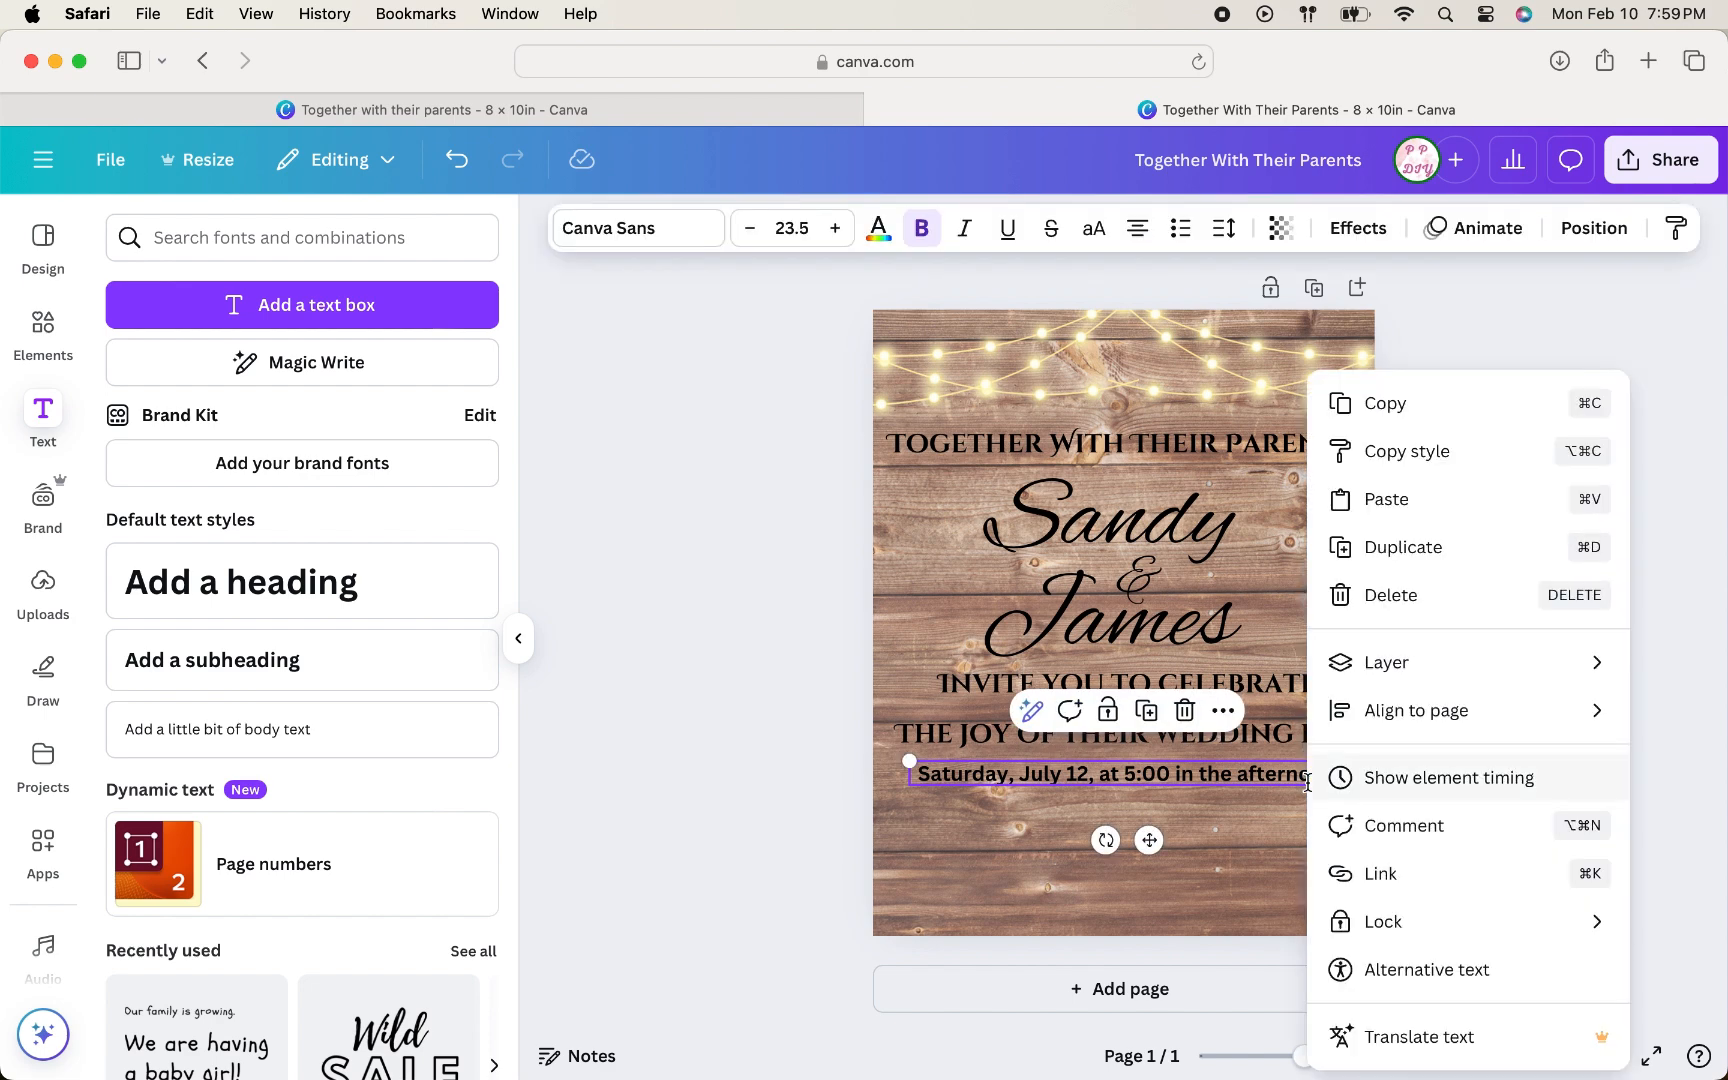
{"action": "left_click", "coordinate": [1440, 547]}
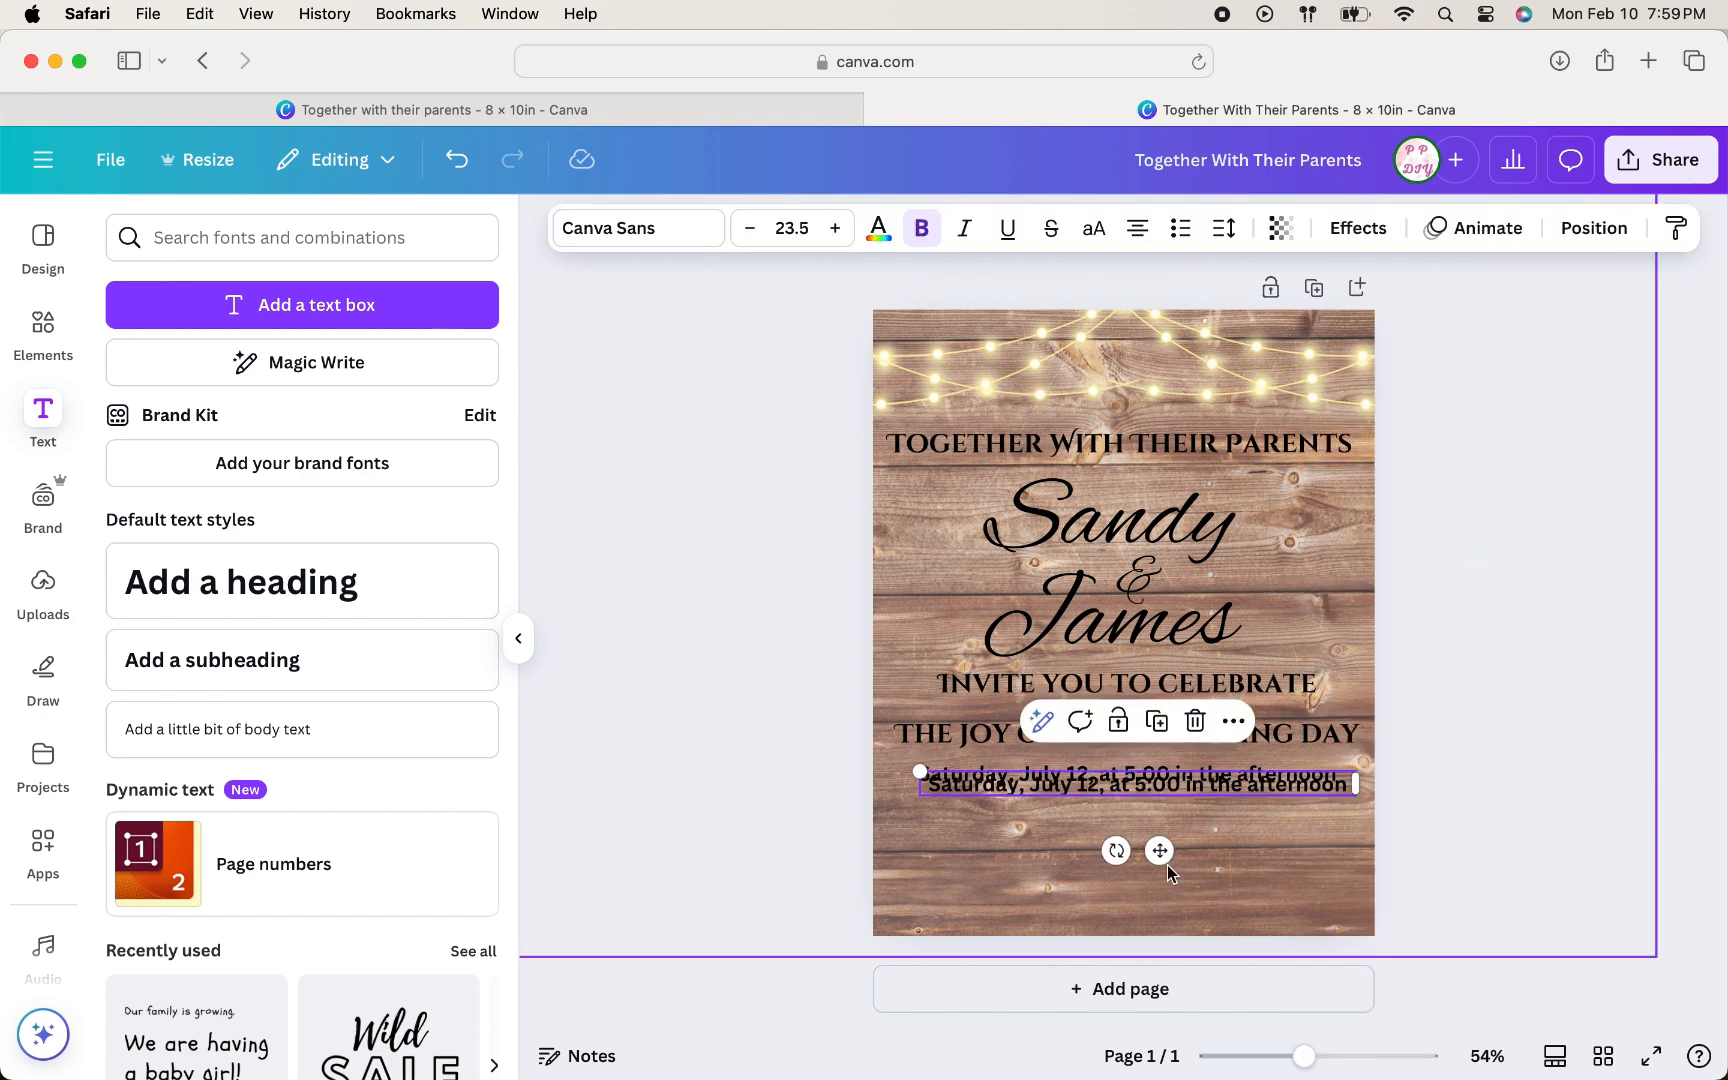
{"action": "left_click_drag", "start_coordinate": [1159, 851], "coordinate": [1165, 886]}
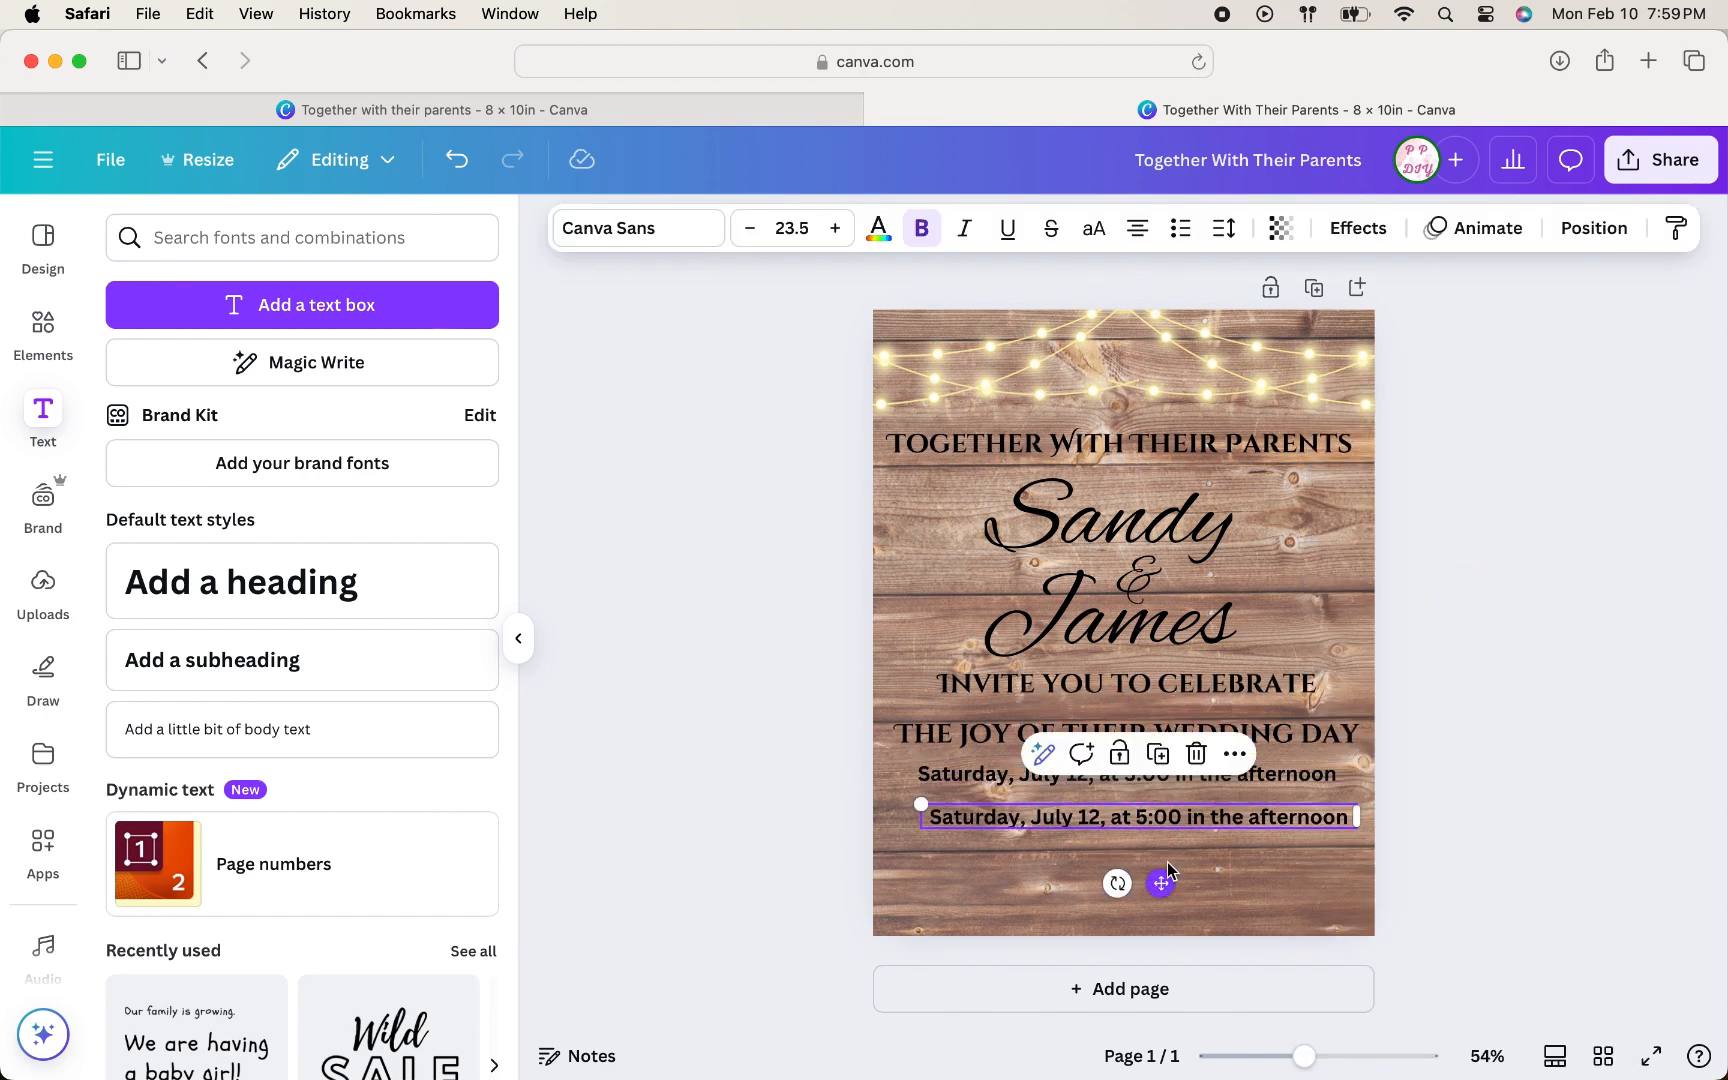
Step: Change the duplicated date line to "Trinity Hall" with "Address" on a second line
{"action": "double_click", "coordinate": [1183, 819]}
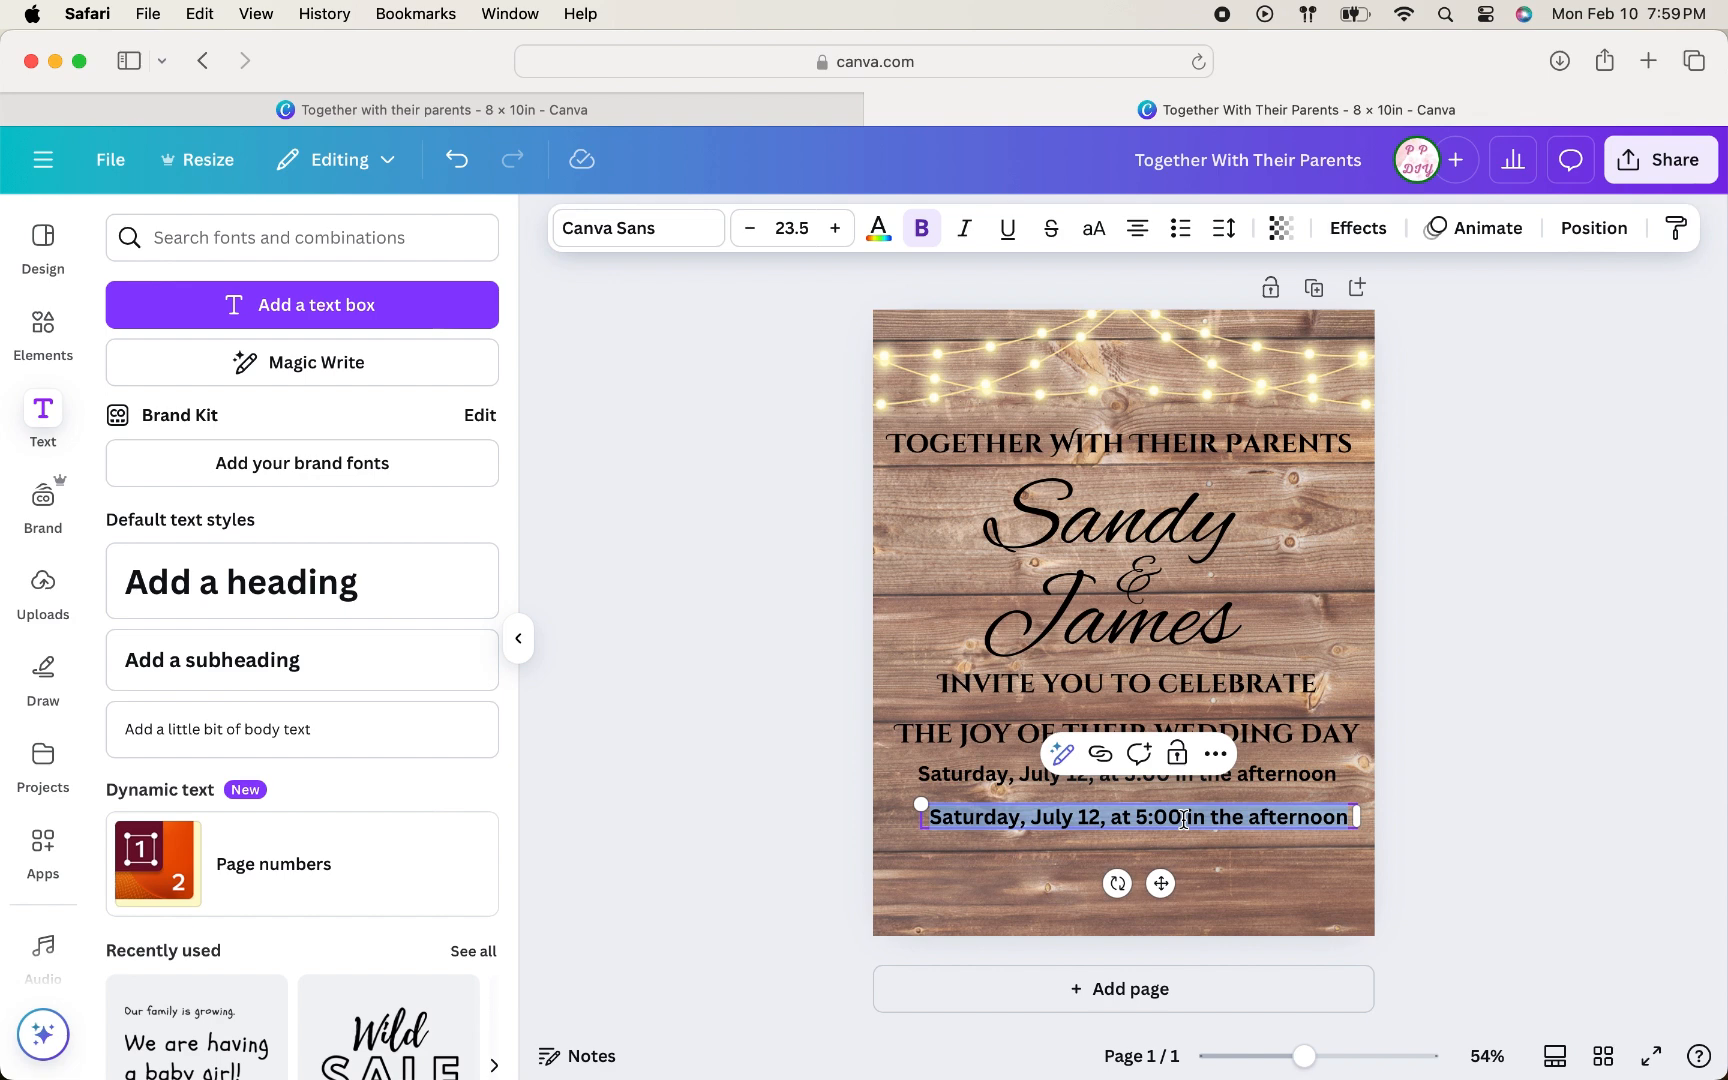
{"action": "type", "text": "Trinity"}
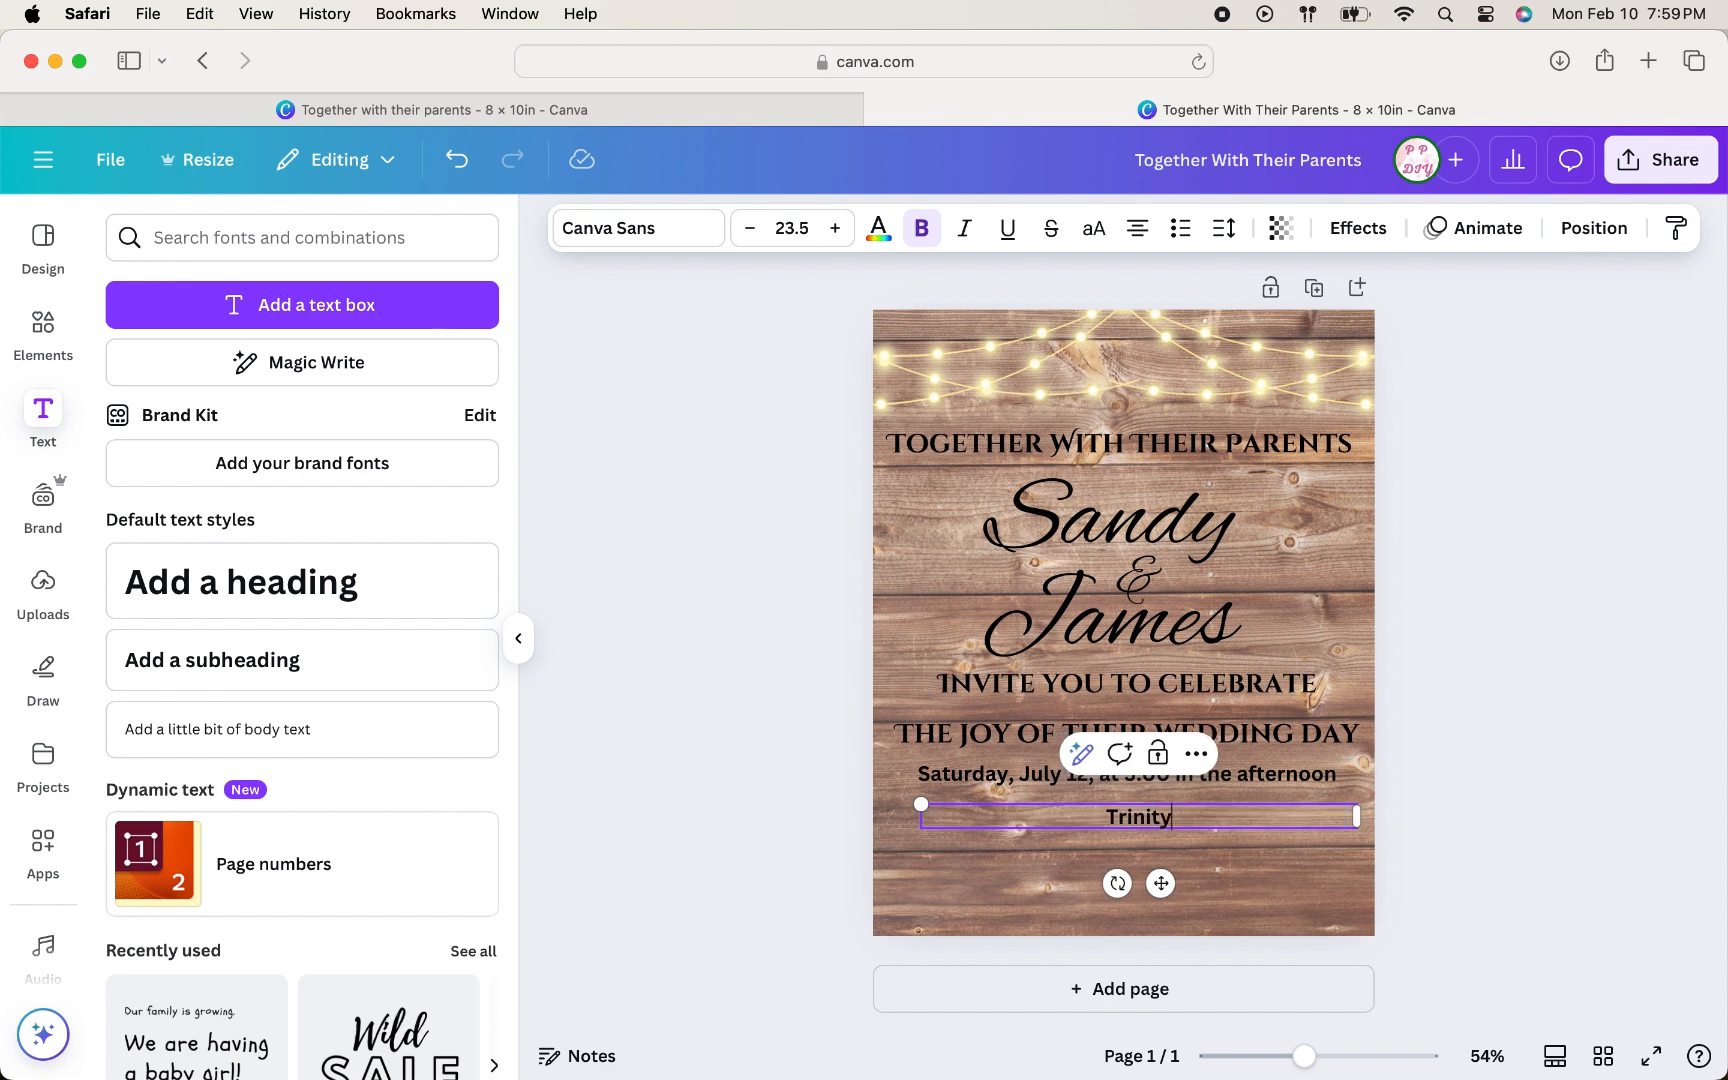
{"action": "type", "text": " Hall"}
{"action": "key", "text": "Return"}
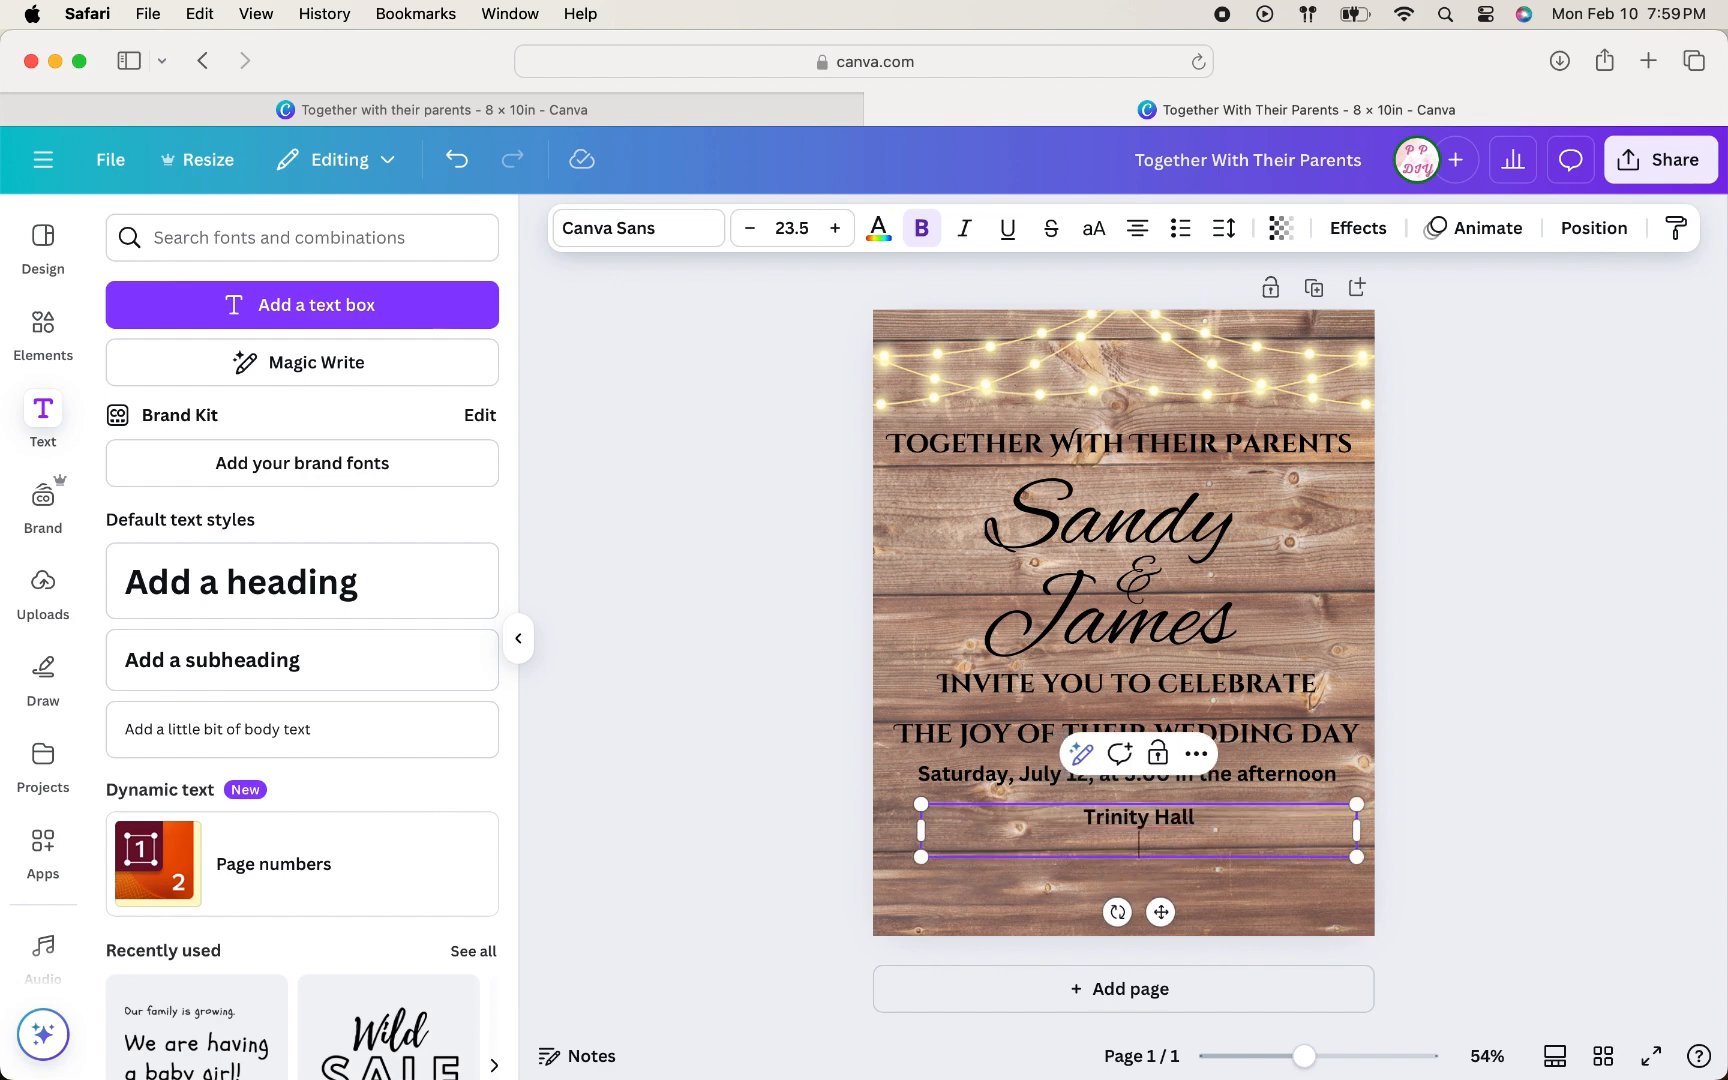
{"action": "type", "text": "Address"}
{"action": "left_click", "coordinate": [1460, 878]}
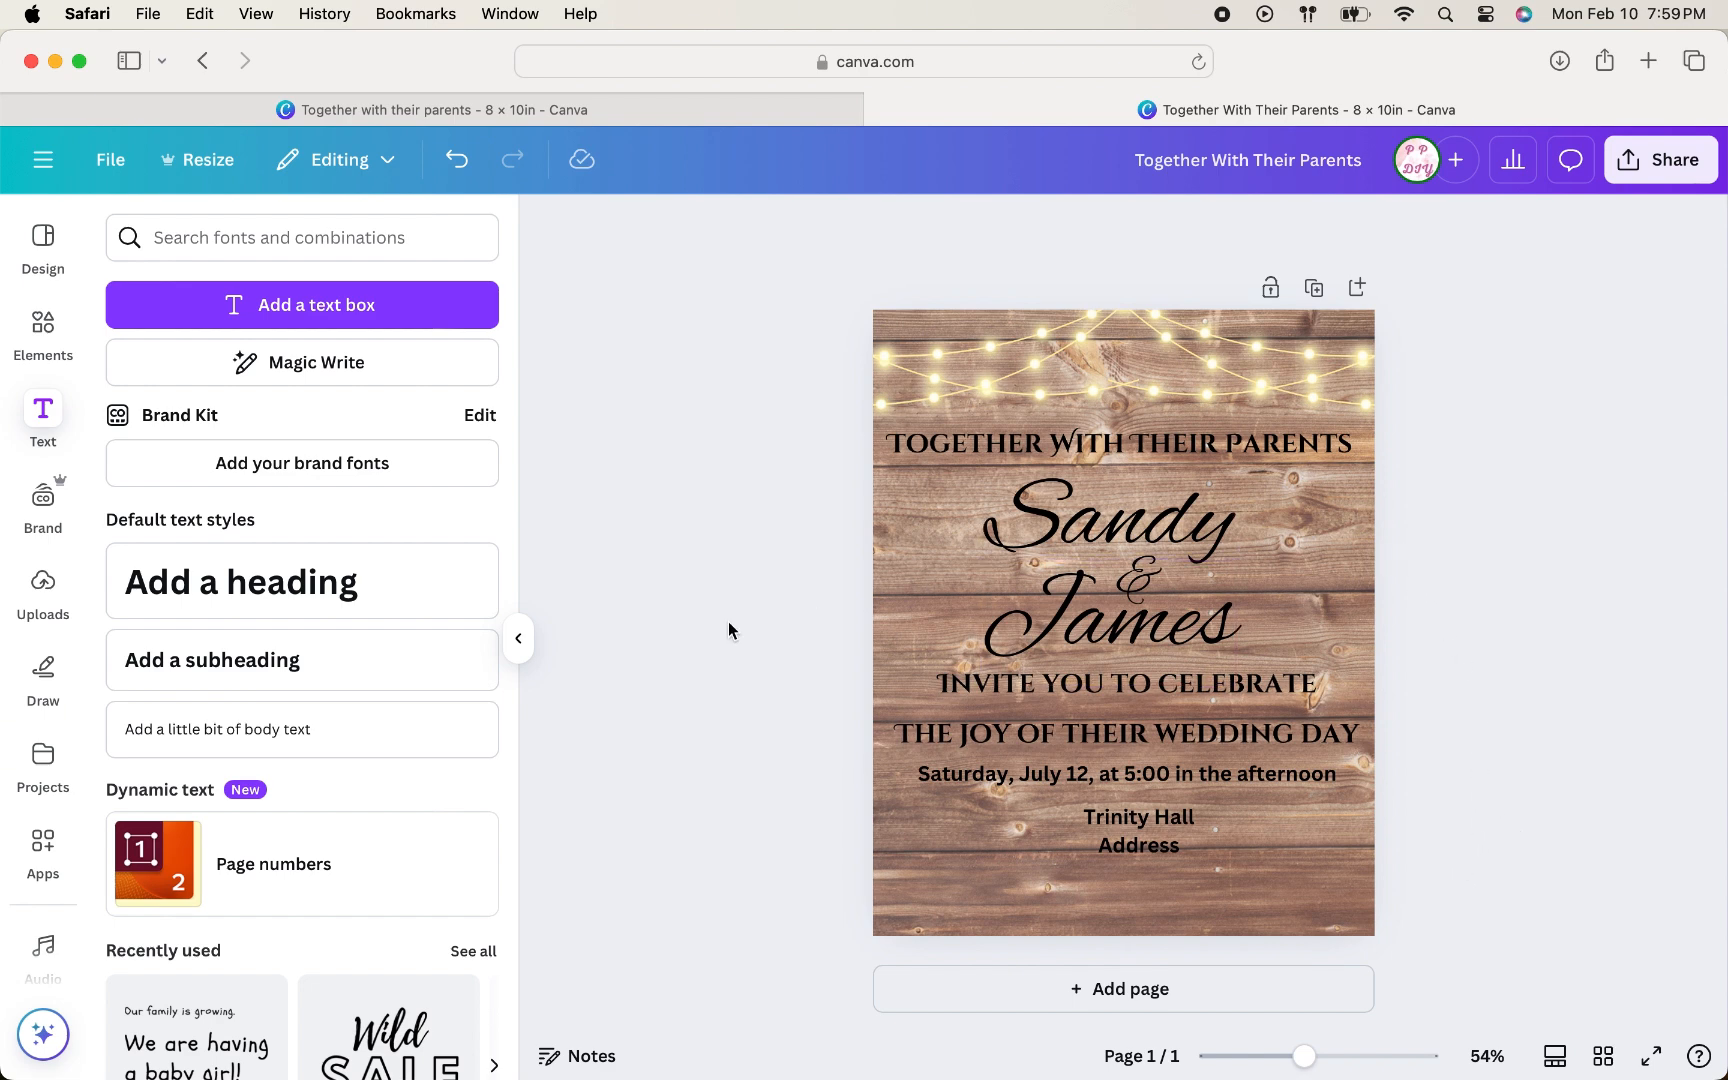
Step: Replace the fairy light element search with "wildflower" and show all matching graphics
{"action": "left_click", "coordinate": [42, 325]}
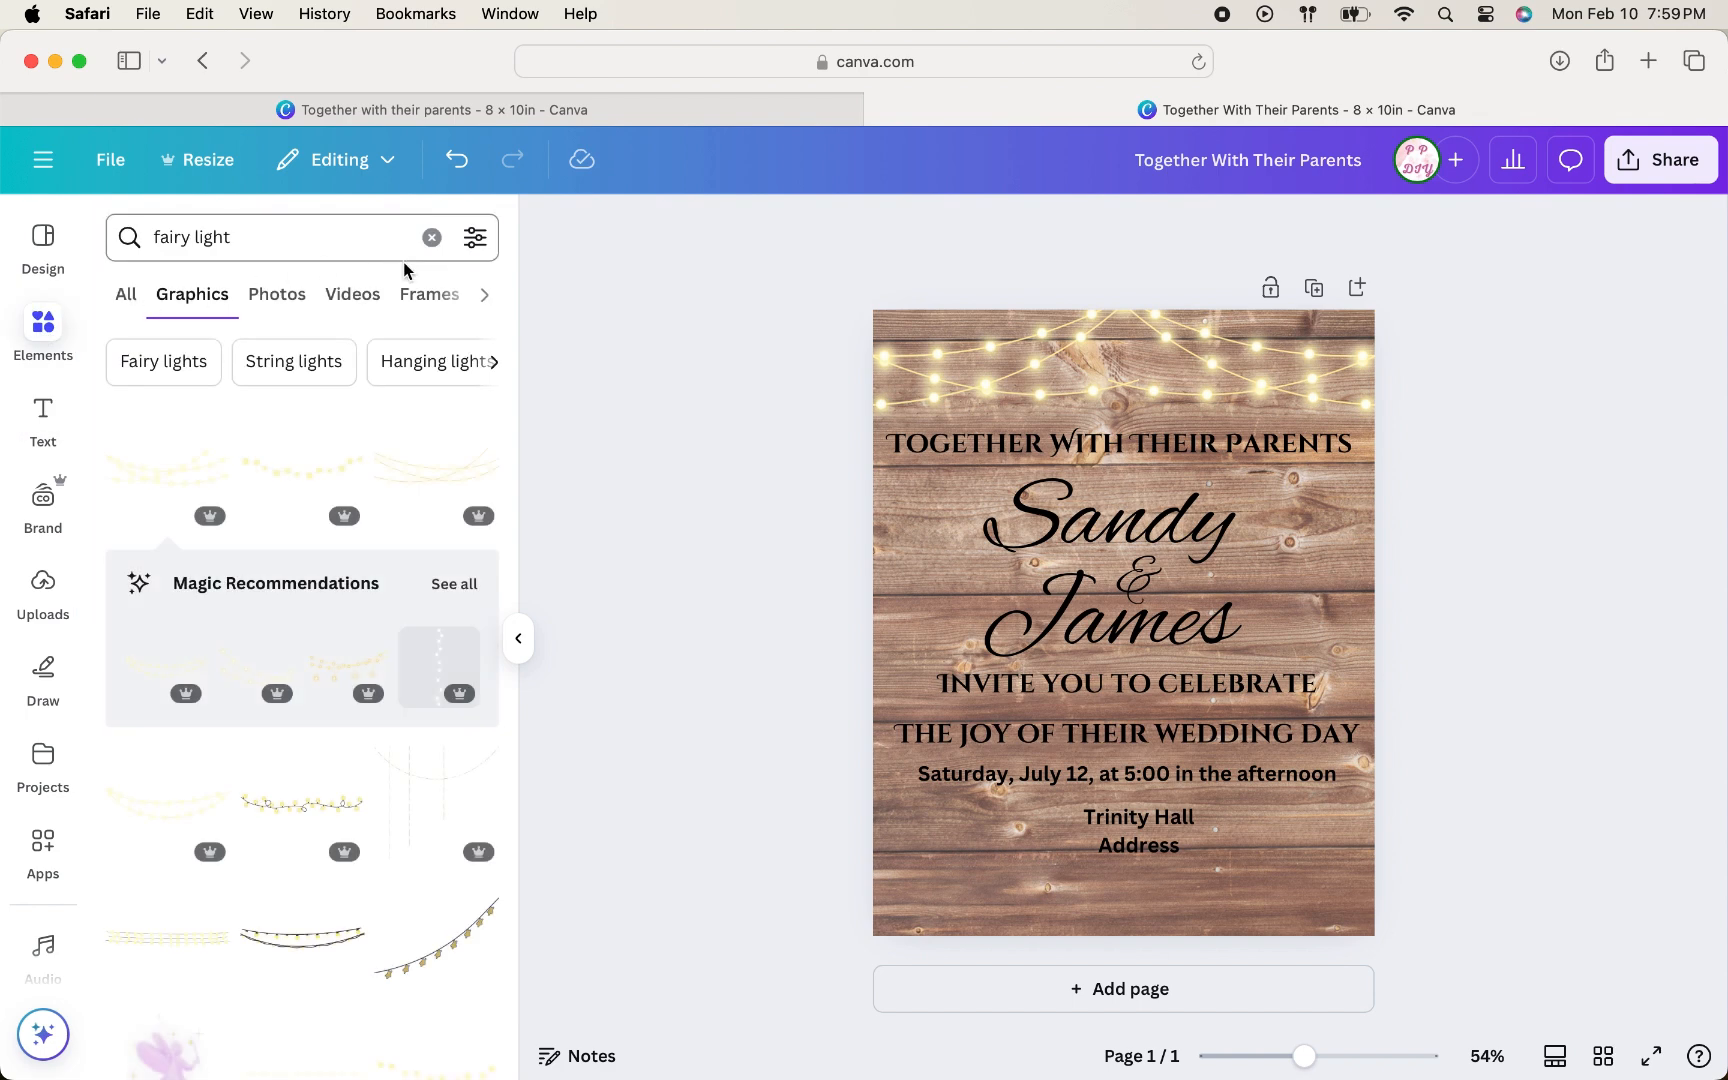
{"action": "left_click", "coordinate": [431, 238]}
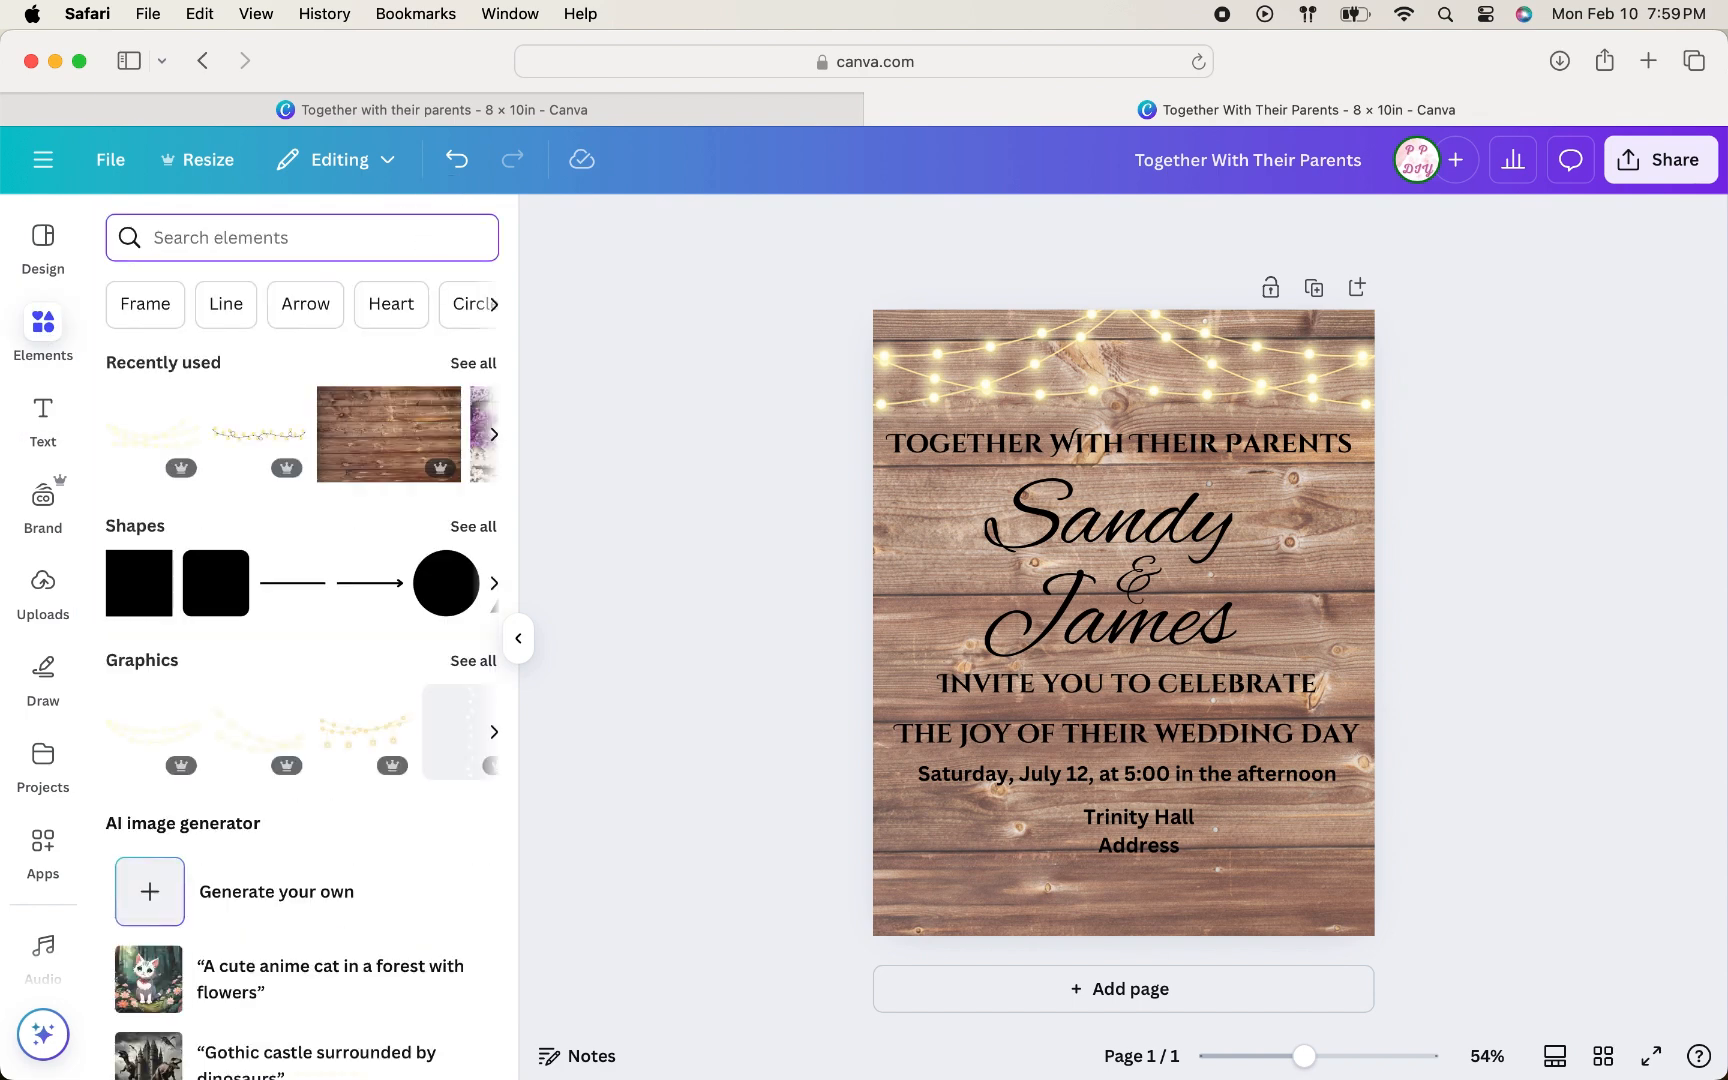
{"action": "type", "text": "wil"}
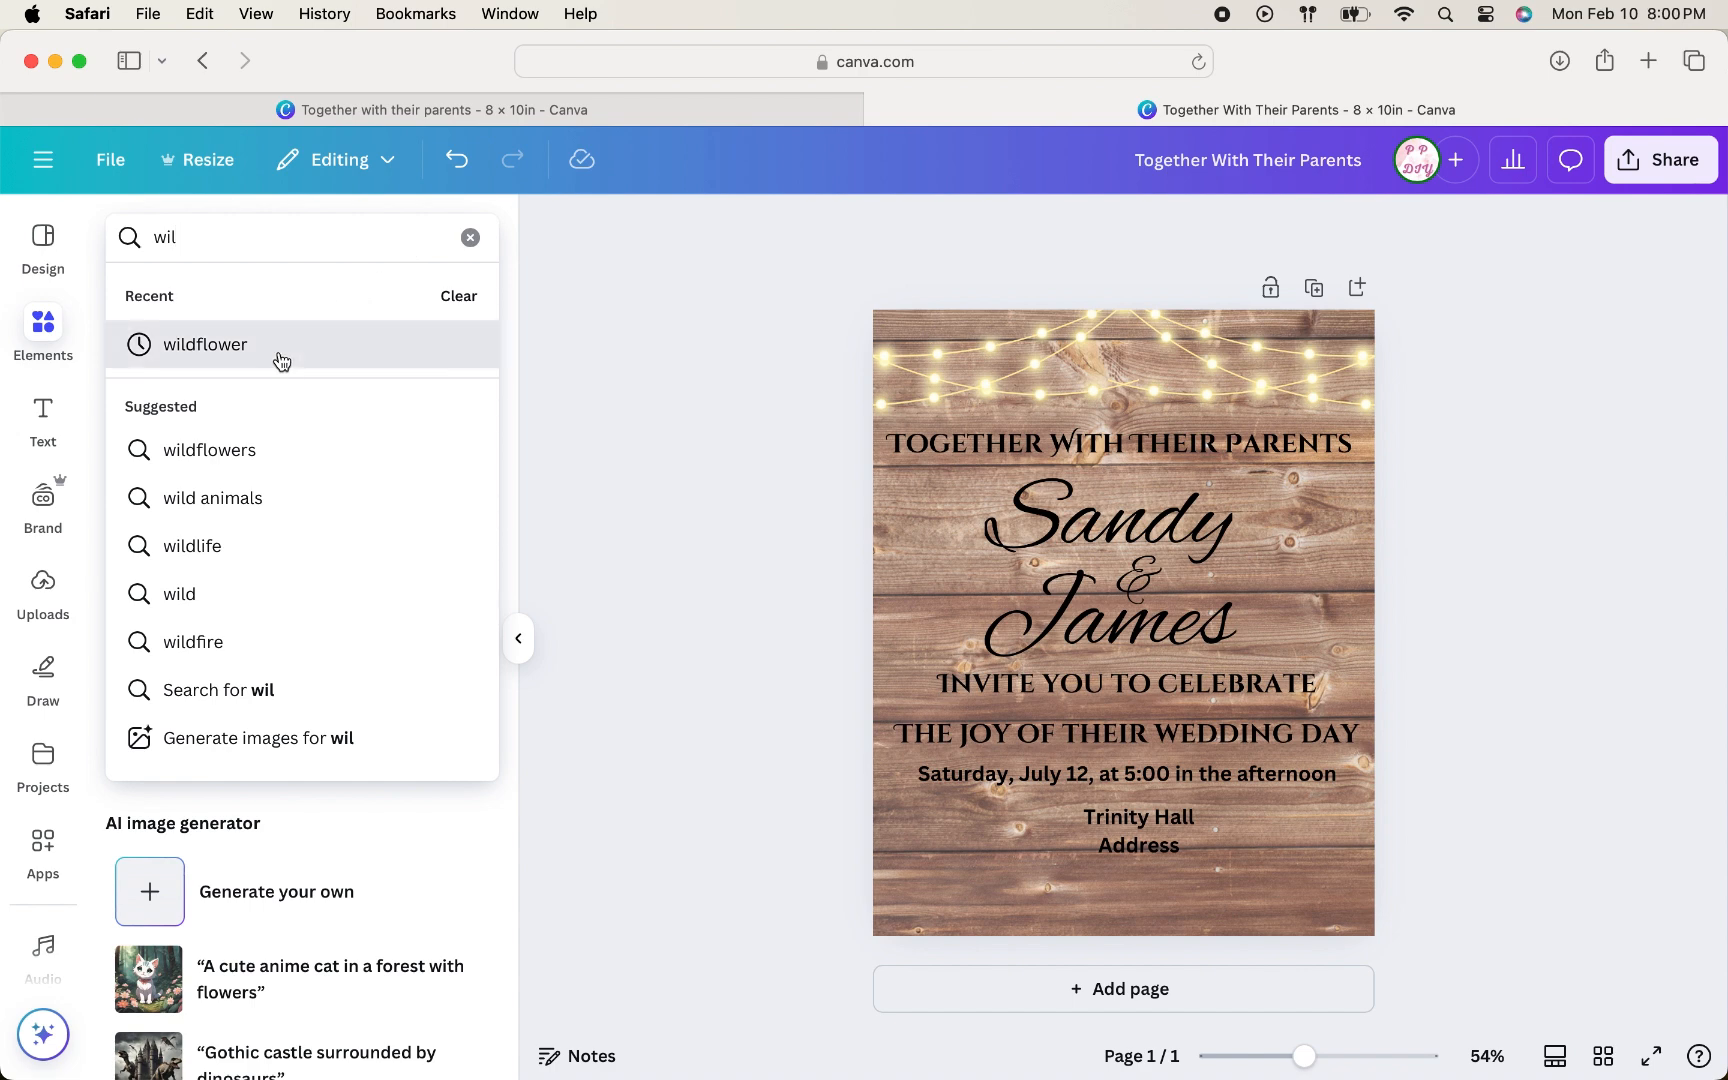
{"action": "left_click", "coordinate": [281, 361]}
{"action": "left_click", "coordinate": [482, 421]}
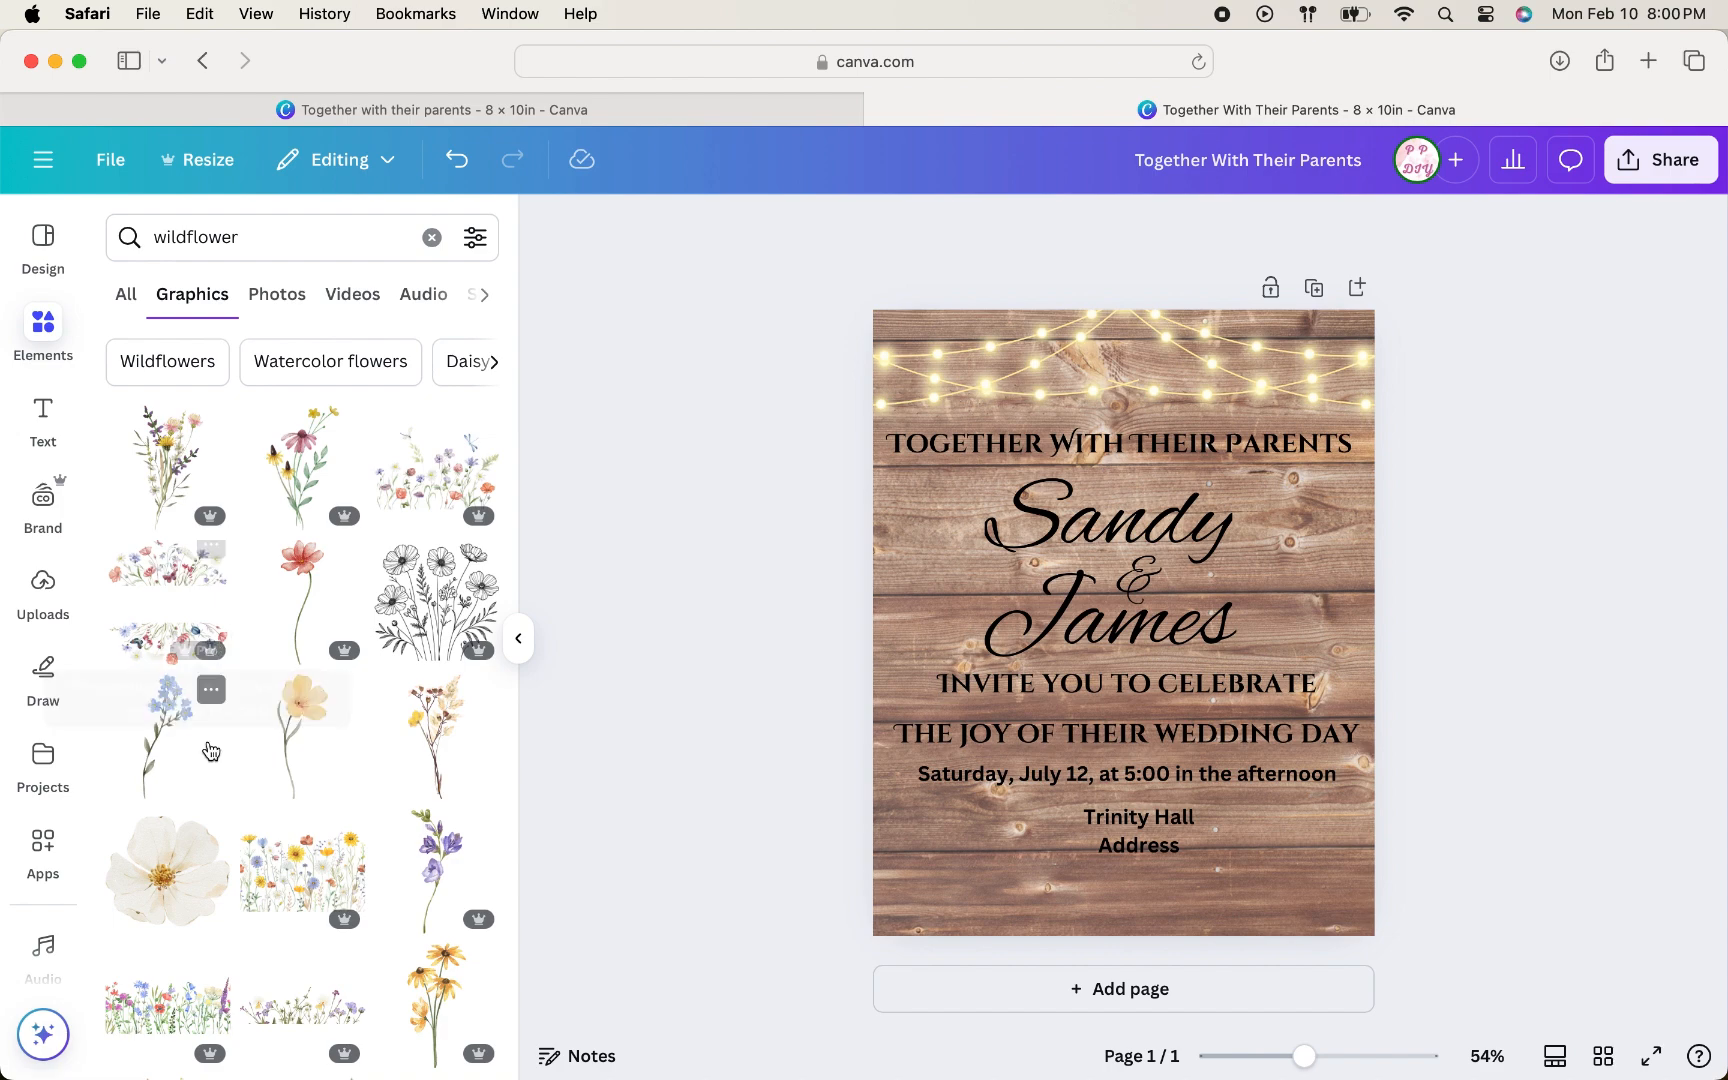
Step: Add the low, wide wildflower border with white and purple blooms, shrink it and place it in the page's lower-left corner
{"action": "scroll", "coordinate": [210, 720], "scroll_direction": "down", "scroll_amount": 3}
{"action": "scroll", "coordinate": [210, 750], "scroll_direction": "down", "scroll_amount": 5}
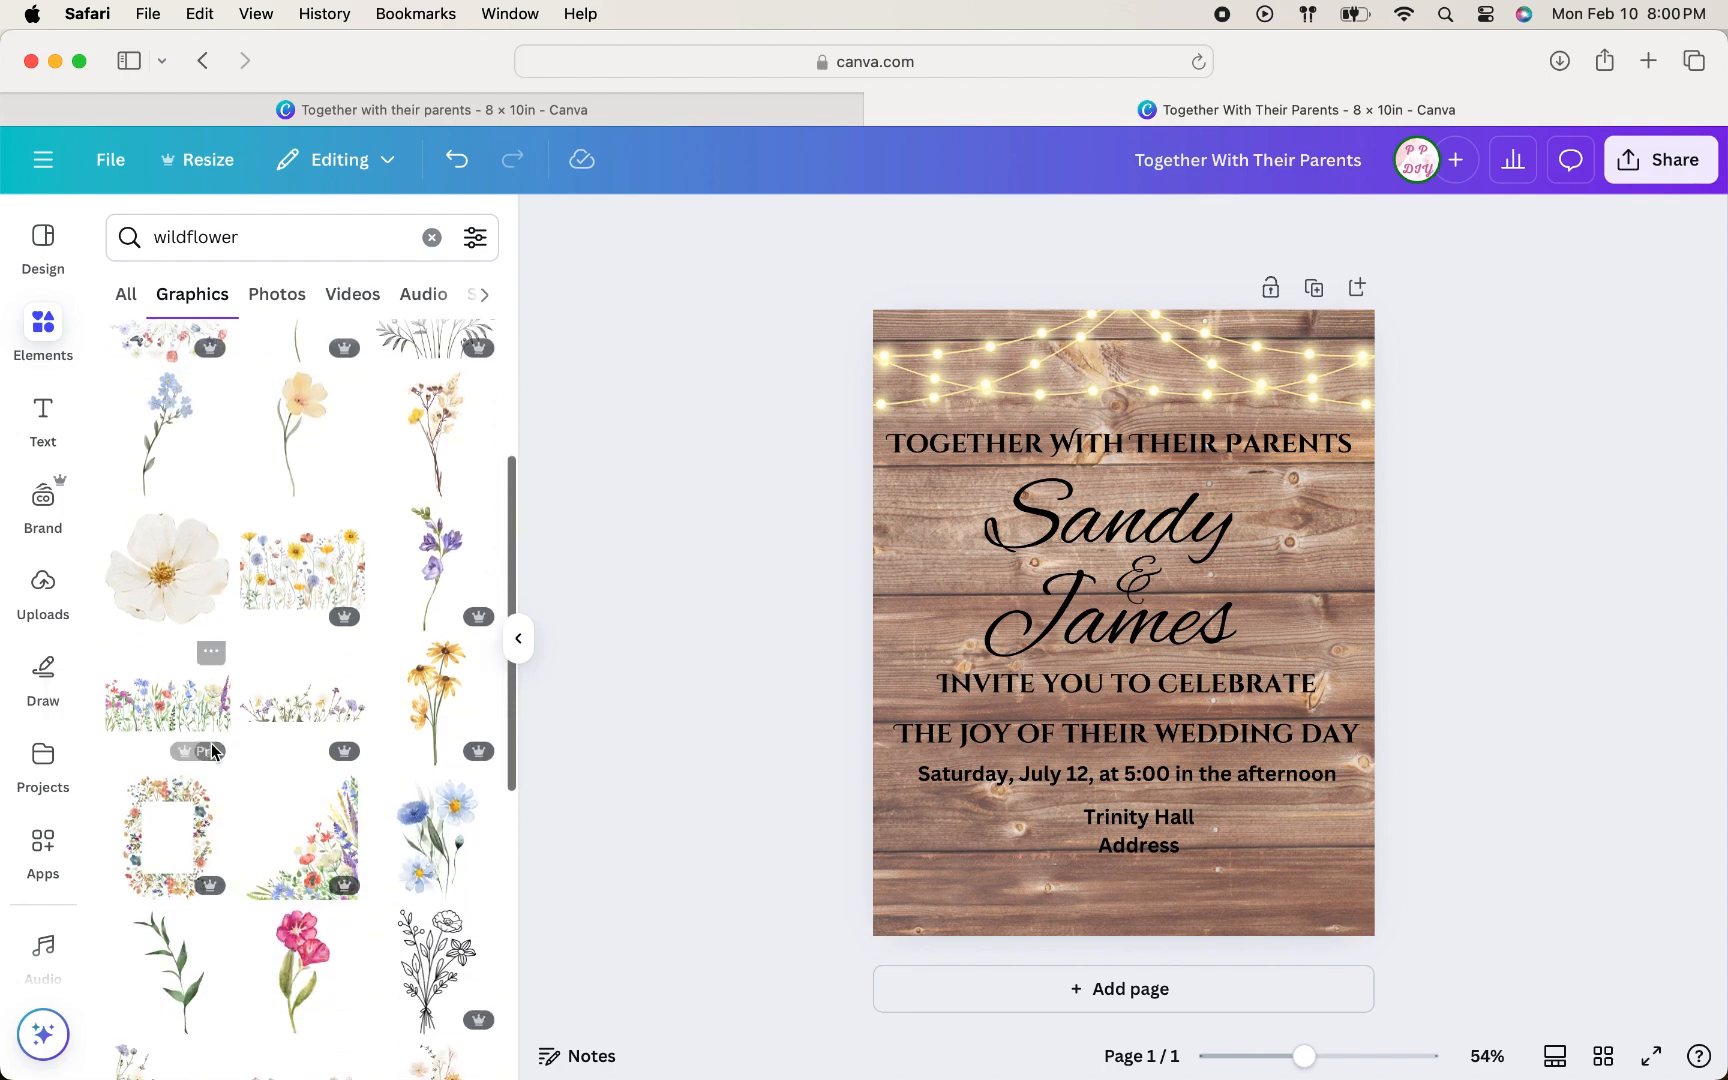
{"action": "left_click", "coordinate": [307, 703]}
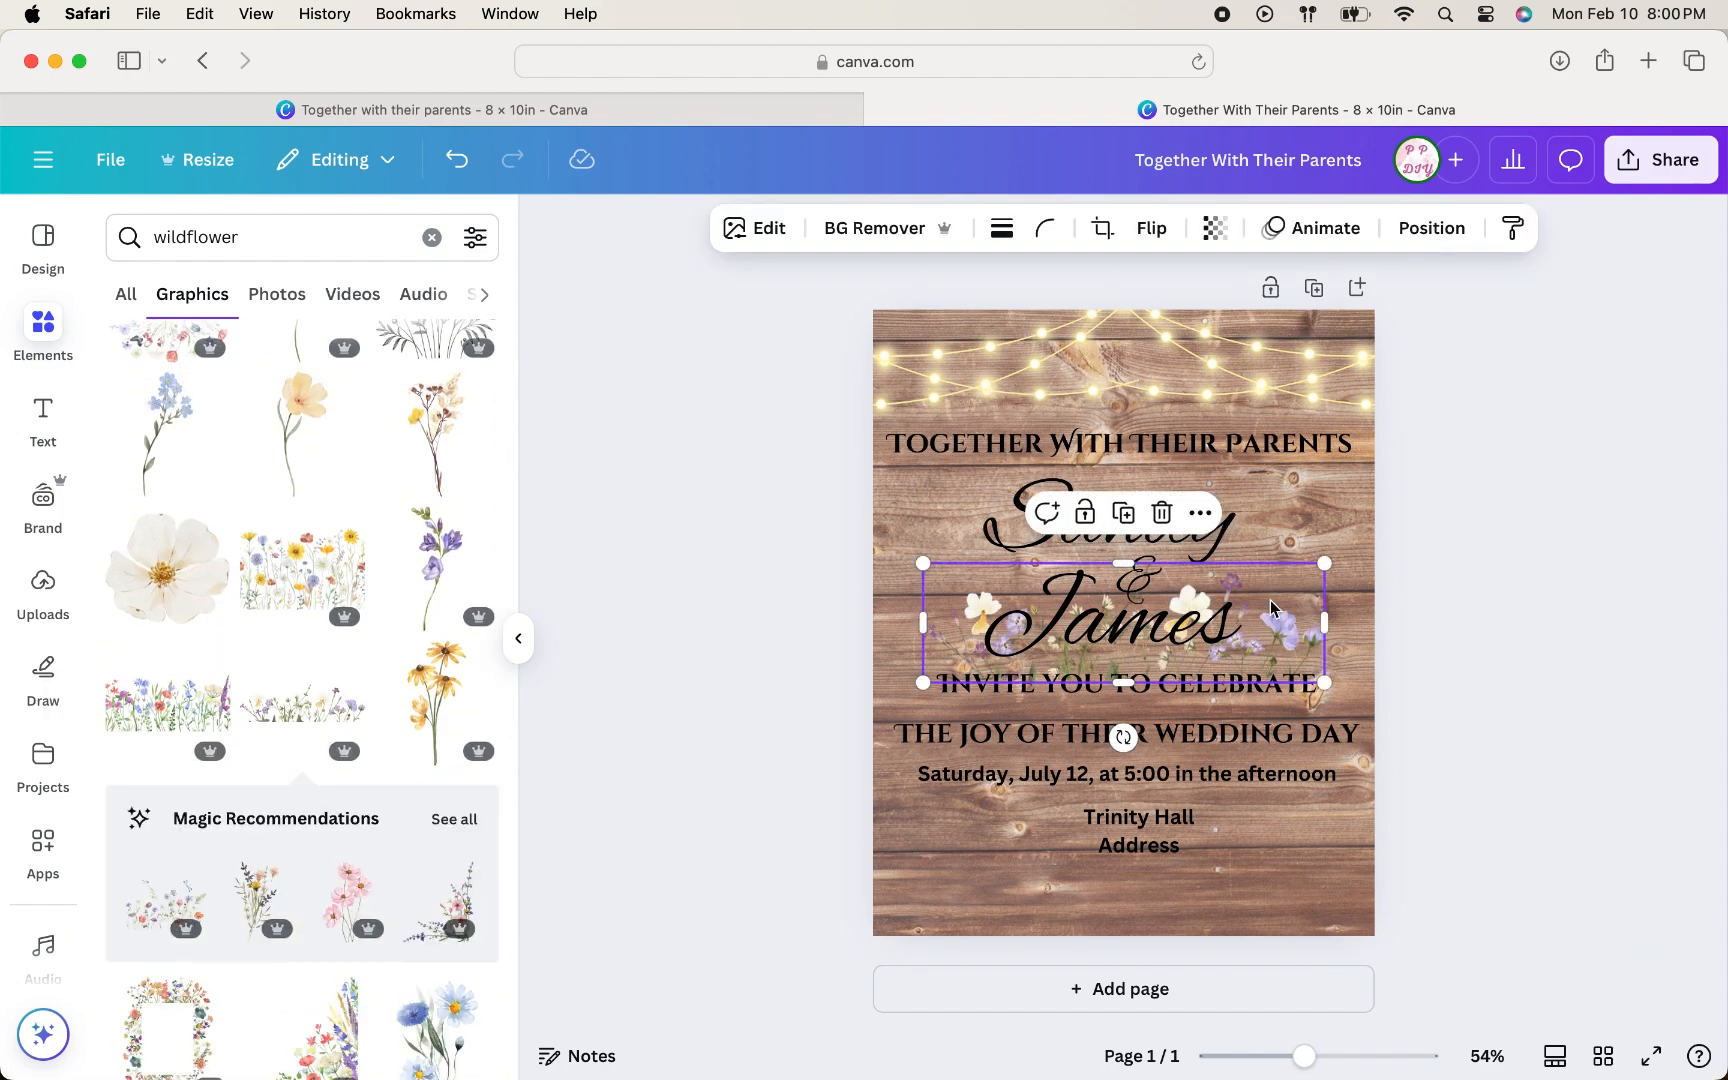
{"action": "left_click_drag", "start_coordinate": [1287, 607], "coordinate": [1215, 857]}
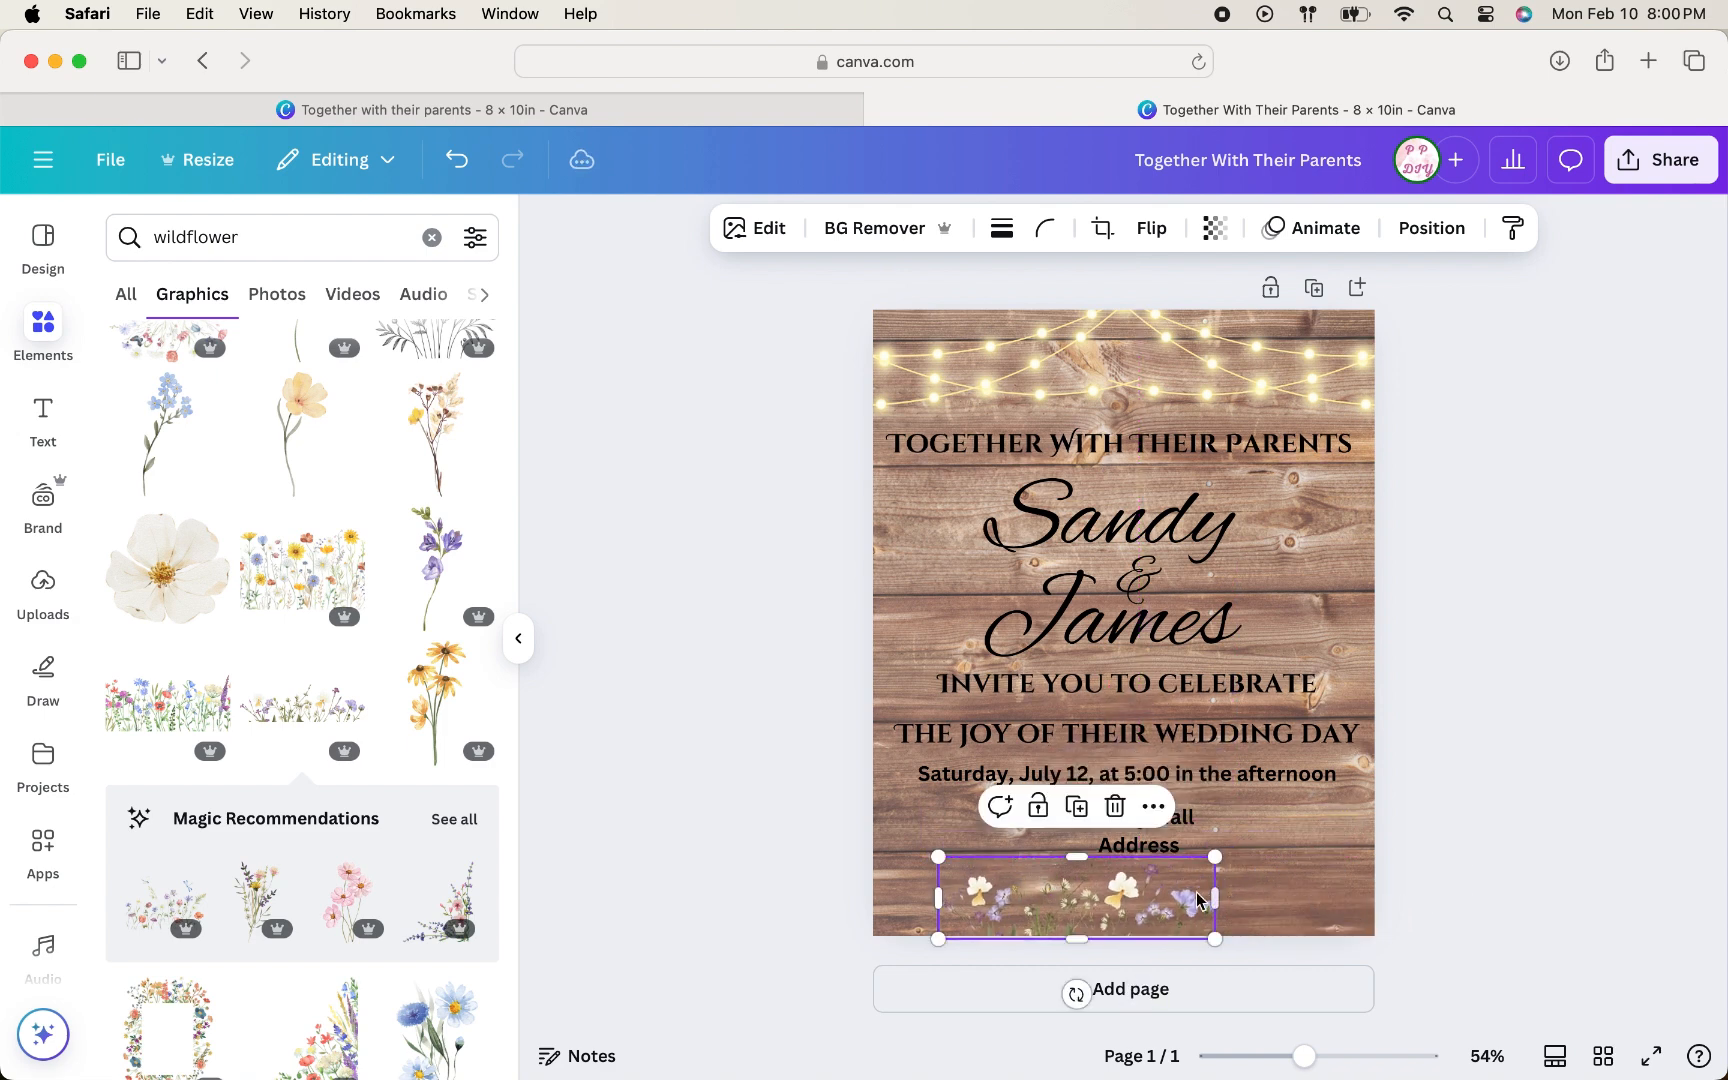
{"action": "left_click_drag", "start_coordinate": [1162, 916], "coordinate": [1085, 917]}
Step: Duplicate the wildflower border and place the copy in the page's lower-right corner so the flowers span the bottom edge
{"action": "right_click", "coordinate": [1087, 915]}
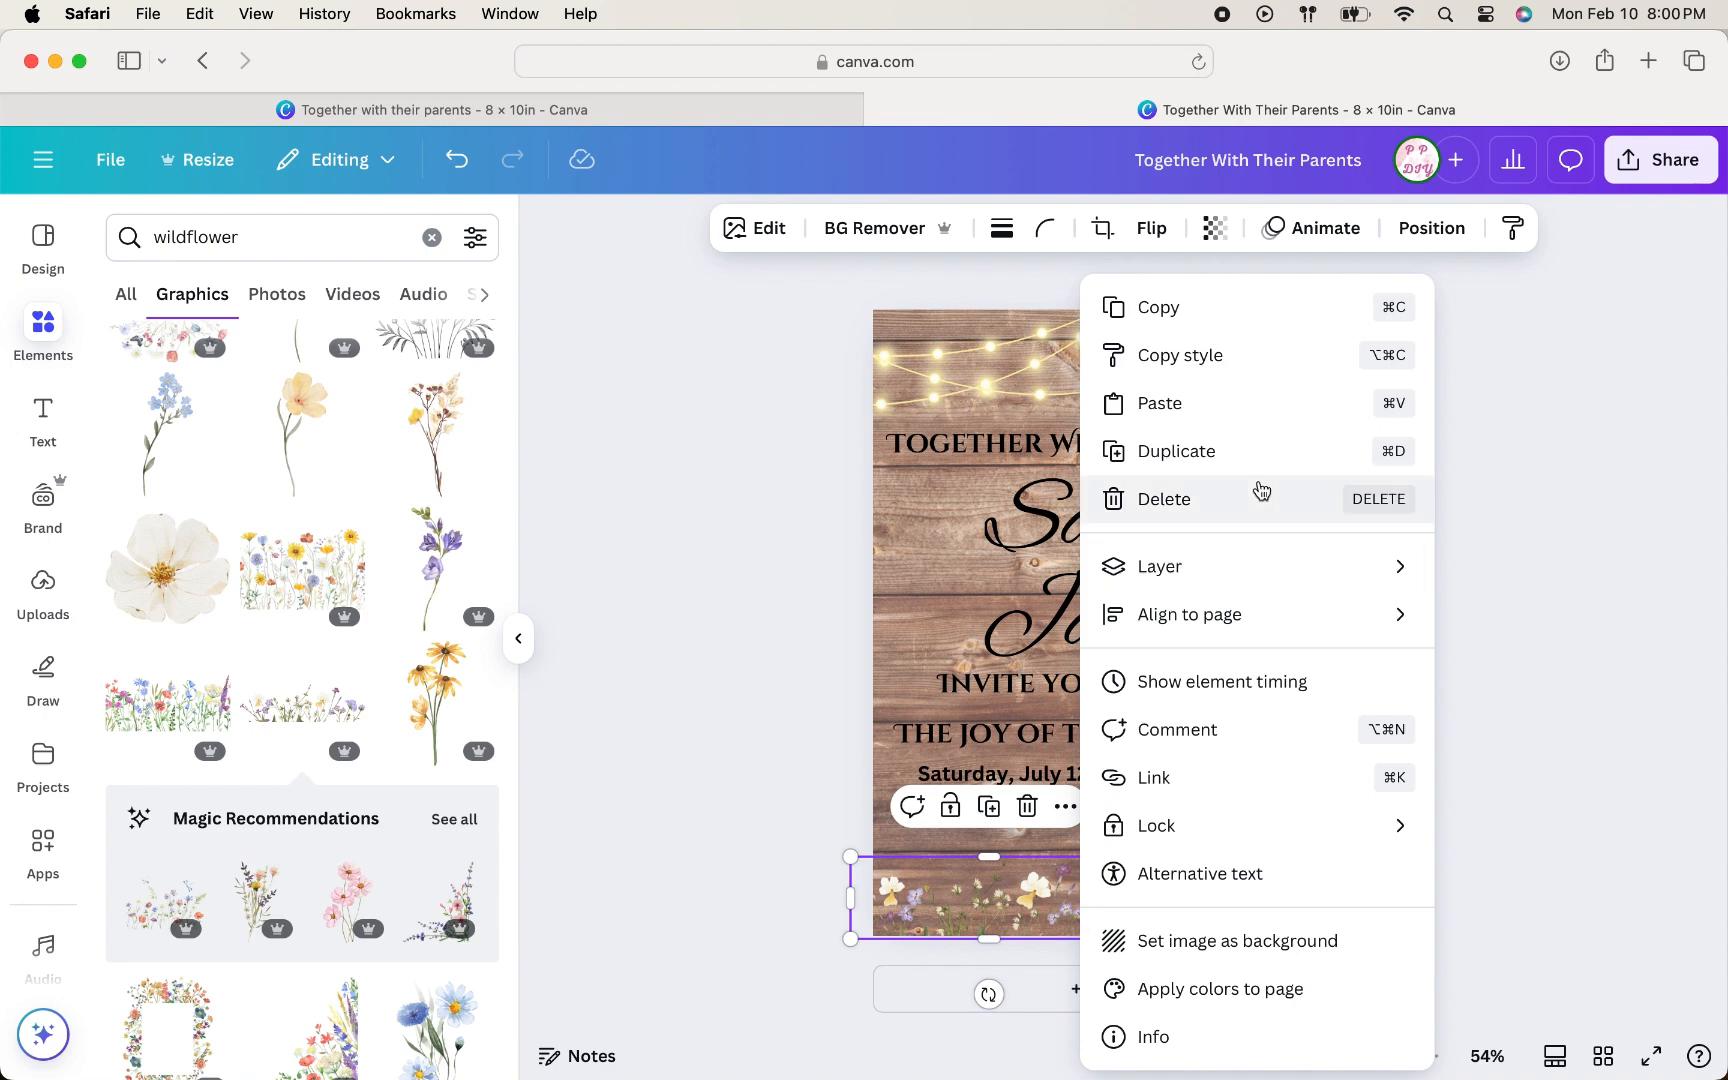
{"action": "left_click", "coordinate": [1238, 458]}
{"action": "left_click_drag", "start_coordinate": [1028, 914], "coordinate": [1341, 914]}
{"action": "left_click", "coordinate": [1528, 857]}
{"action": "left_click", "coordinate": [1340, 912]}
{"action": "left_click", "coordinate": [1593, 872]}
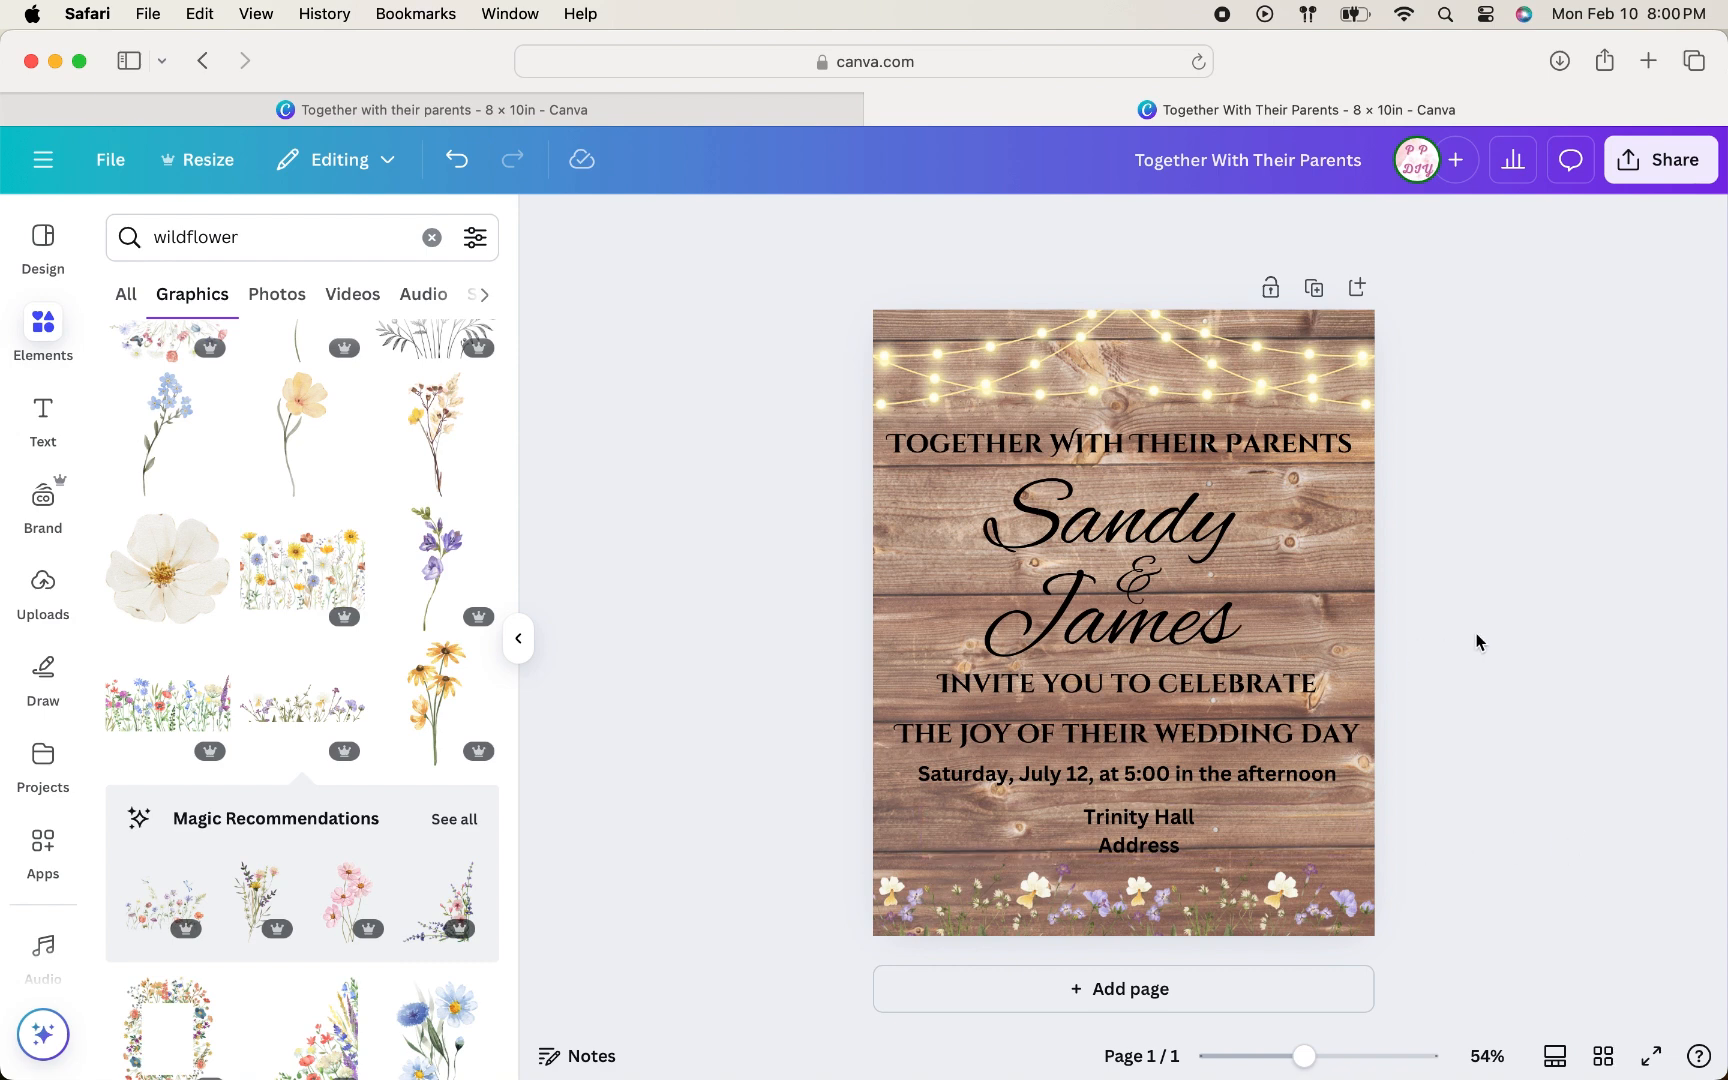
Step: Replace the wildflower element search with "ring" and show all matching graphics
{"action": "left_click", "coordinate": [434, 237]}
{"action": "type", "text": "ring"}
{"action": "key", "text": "Return"}
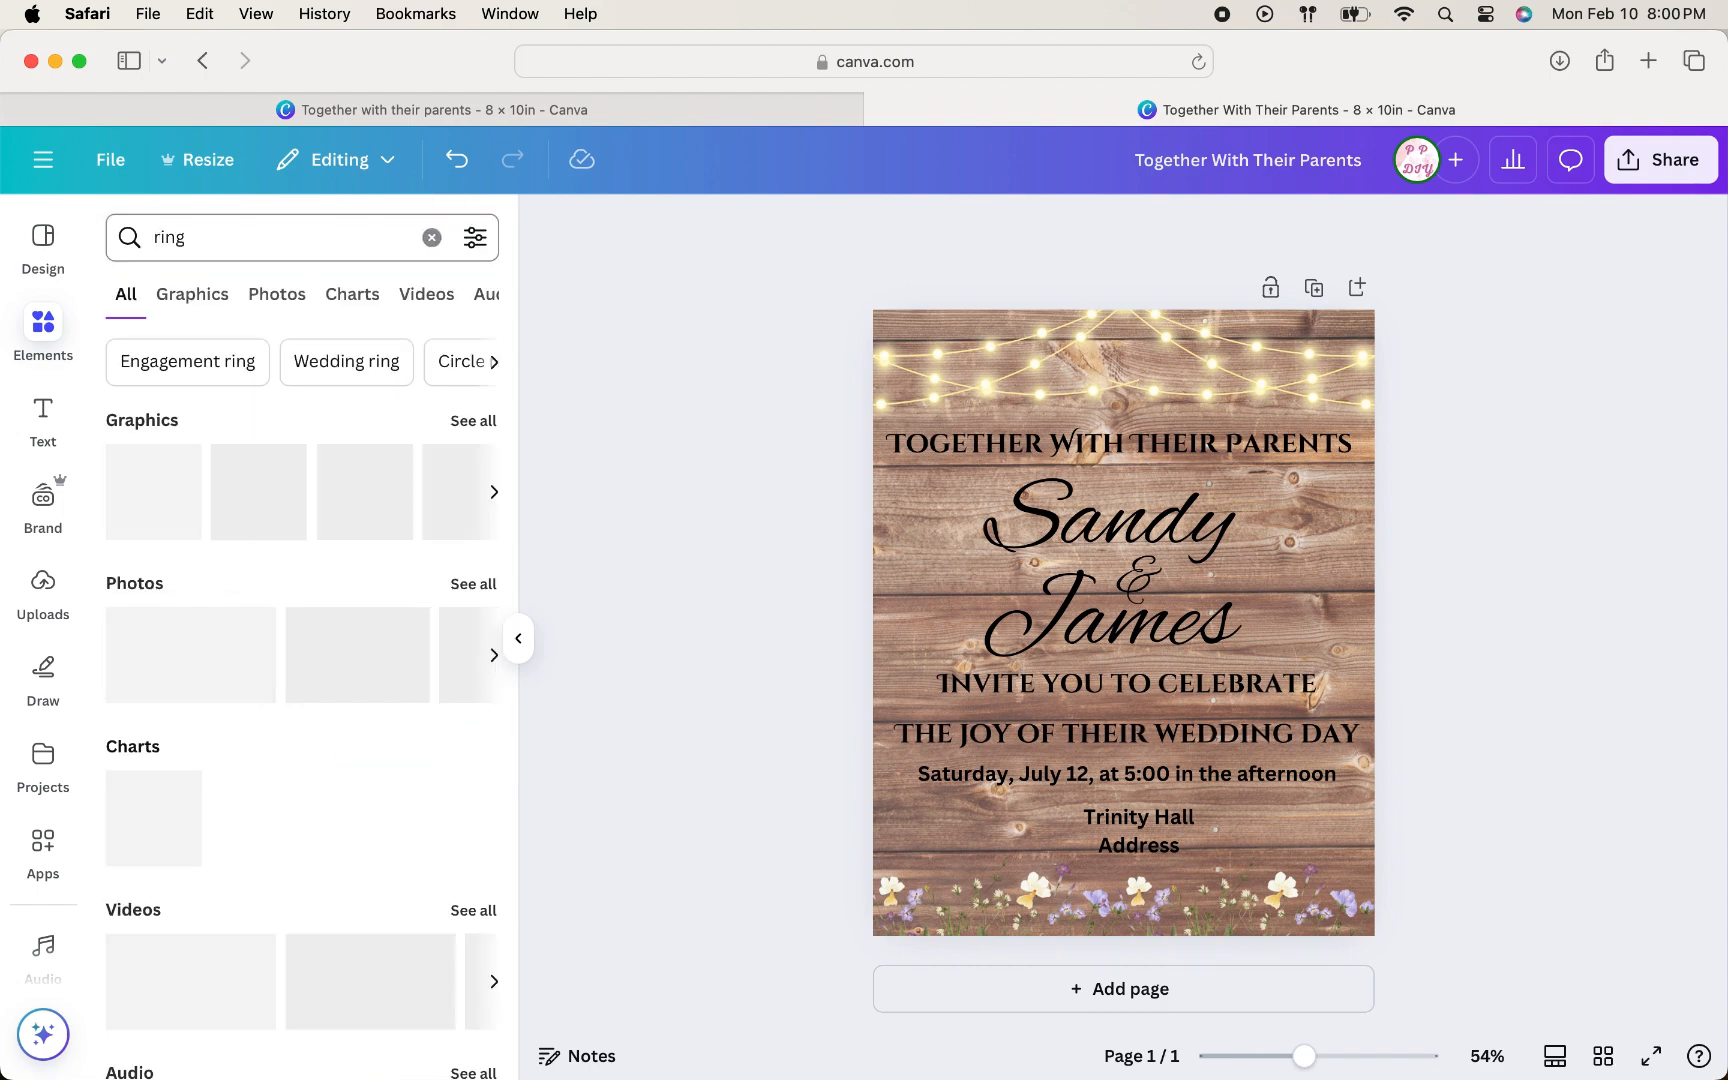
{"action": "left_click", "coordinate": [474, 421]}
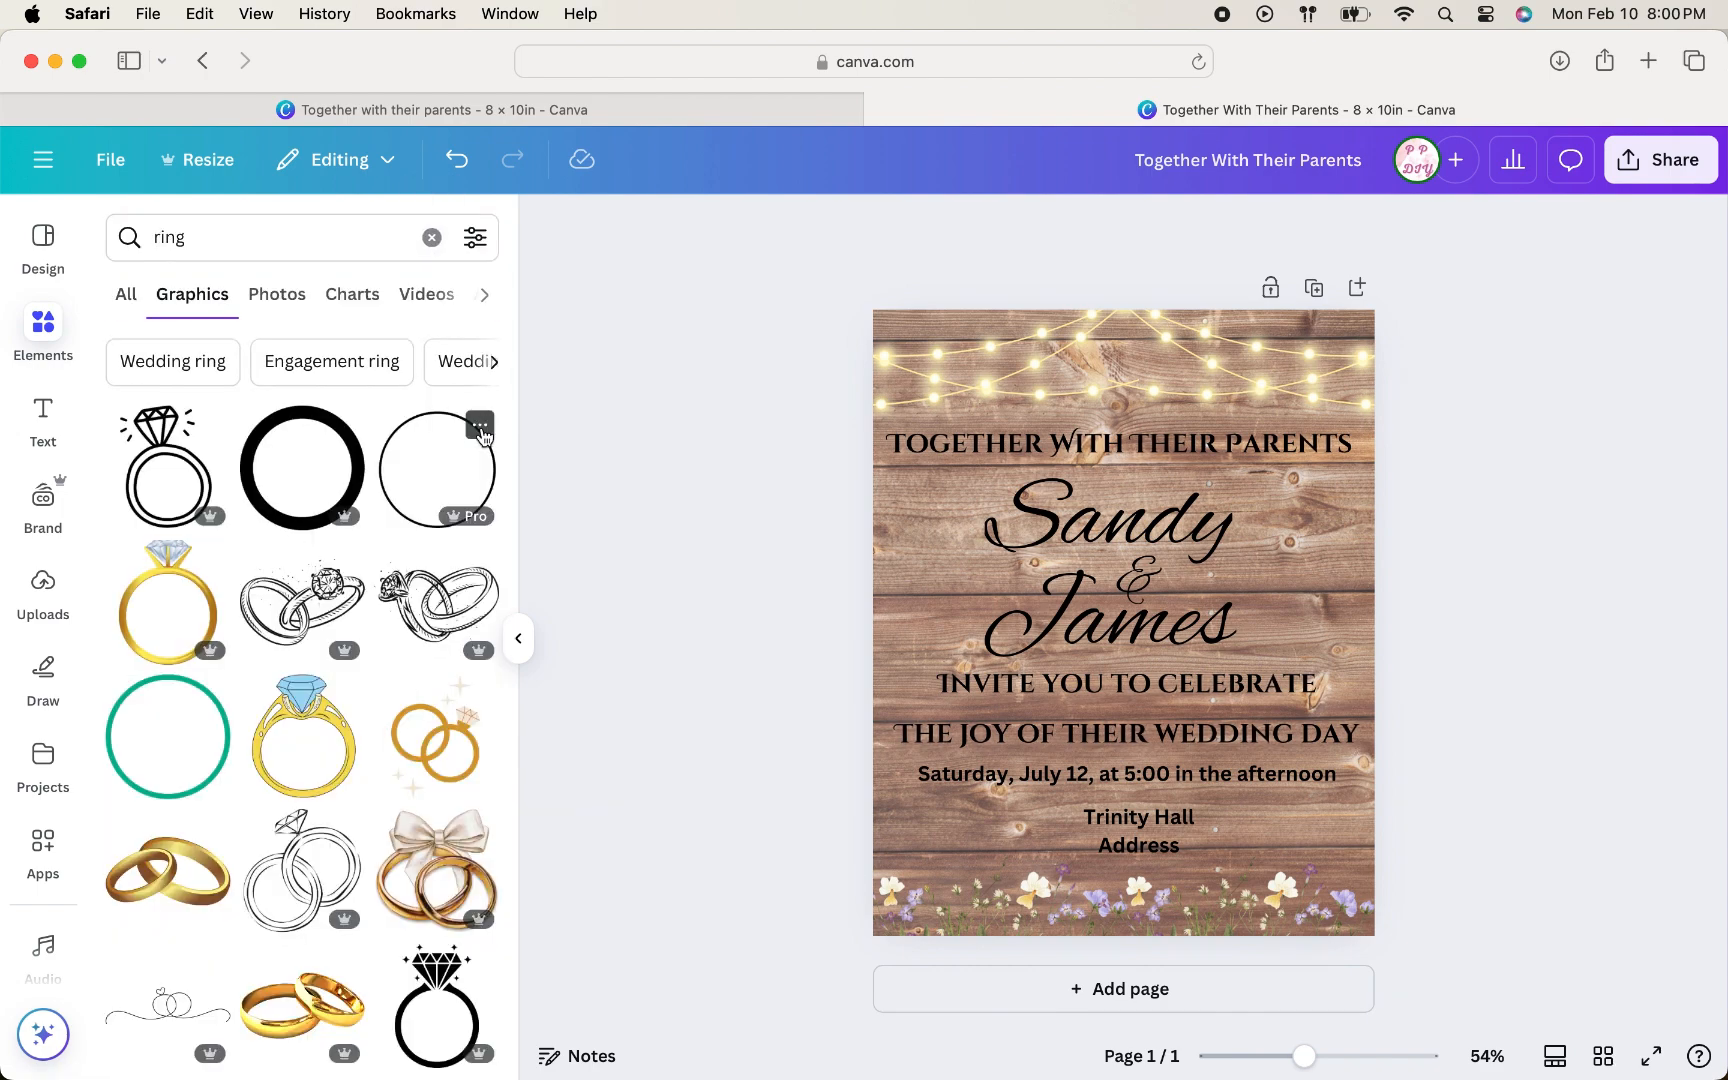
Step: Add the interlocking diamond rings line drawing, shrink it and place it at the page's left edge, level with the ampersand
{"action": "left_click", "coordinate": [284, 625]}
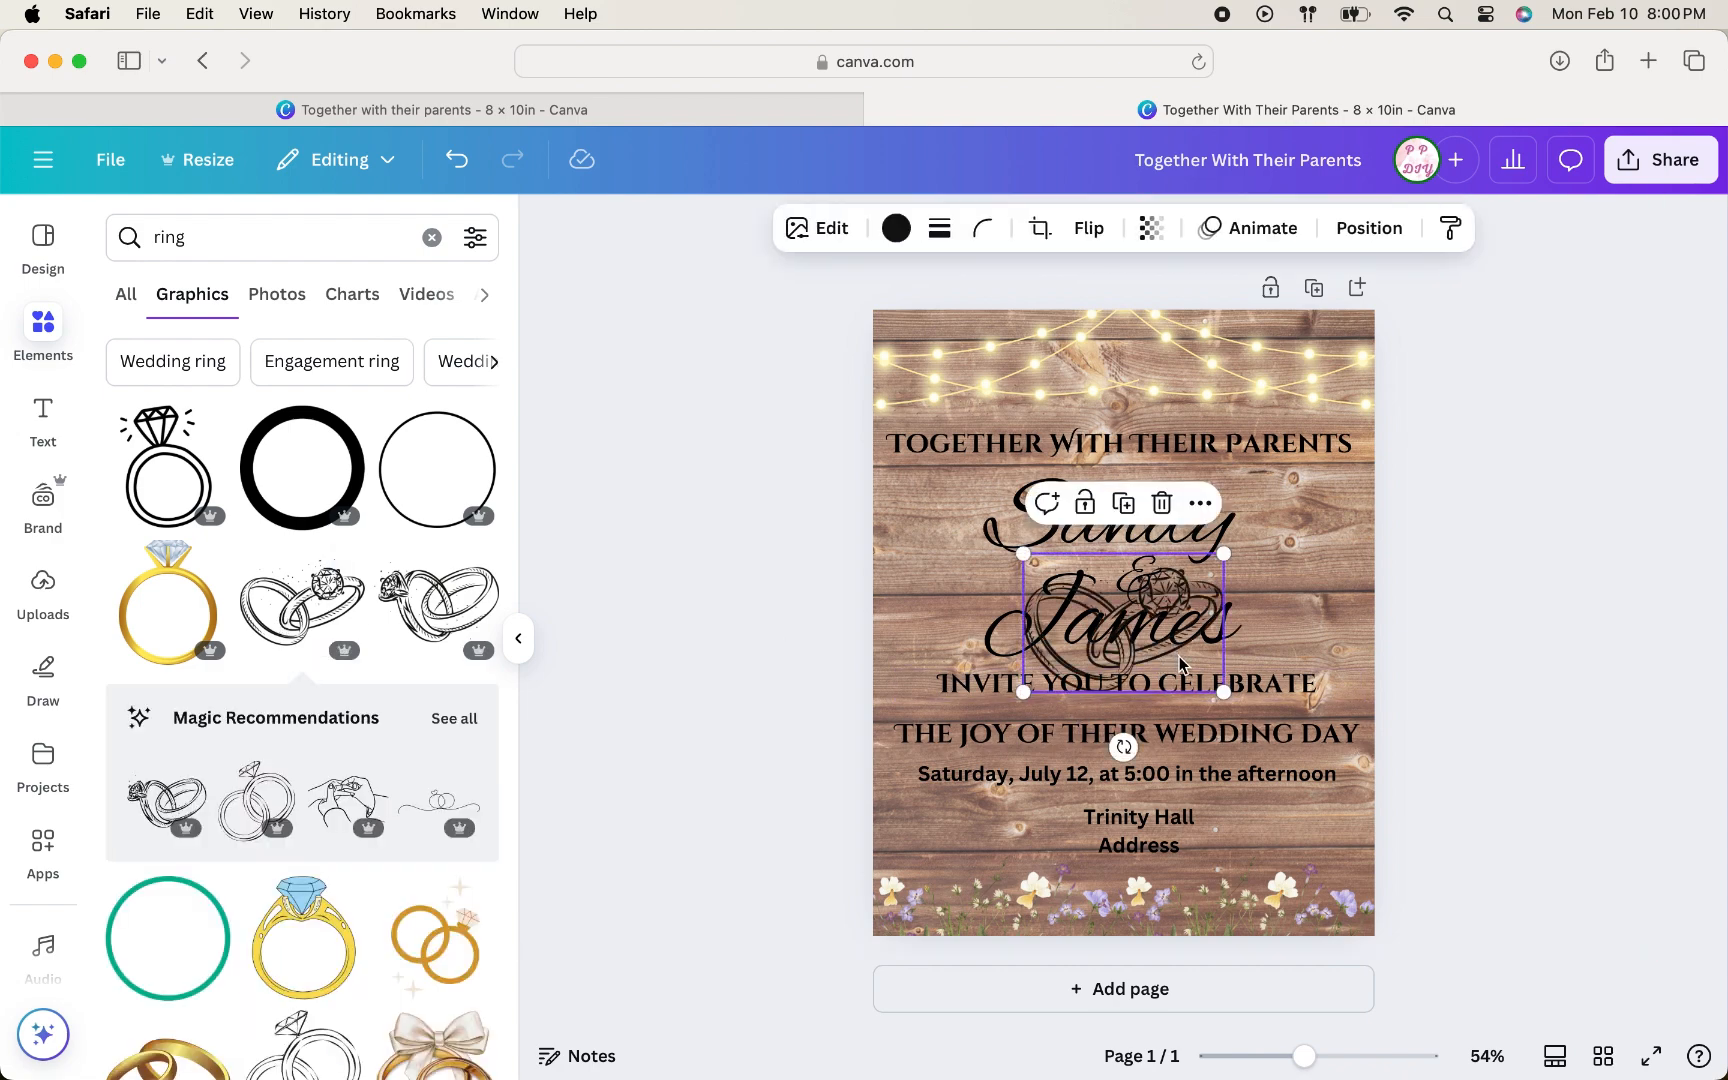
{"action": "left_click_drag", "start_coordinate": [1180, 663], "coordinate": [946, 587]}
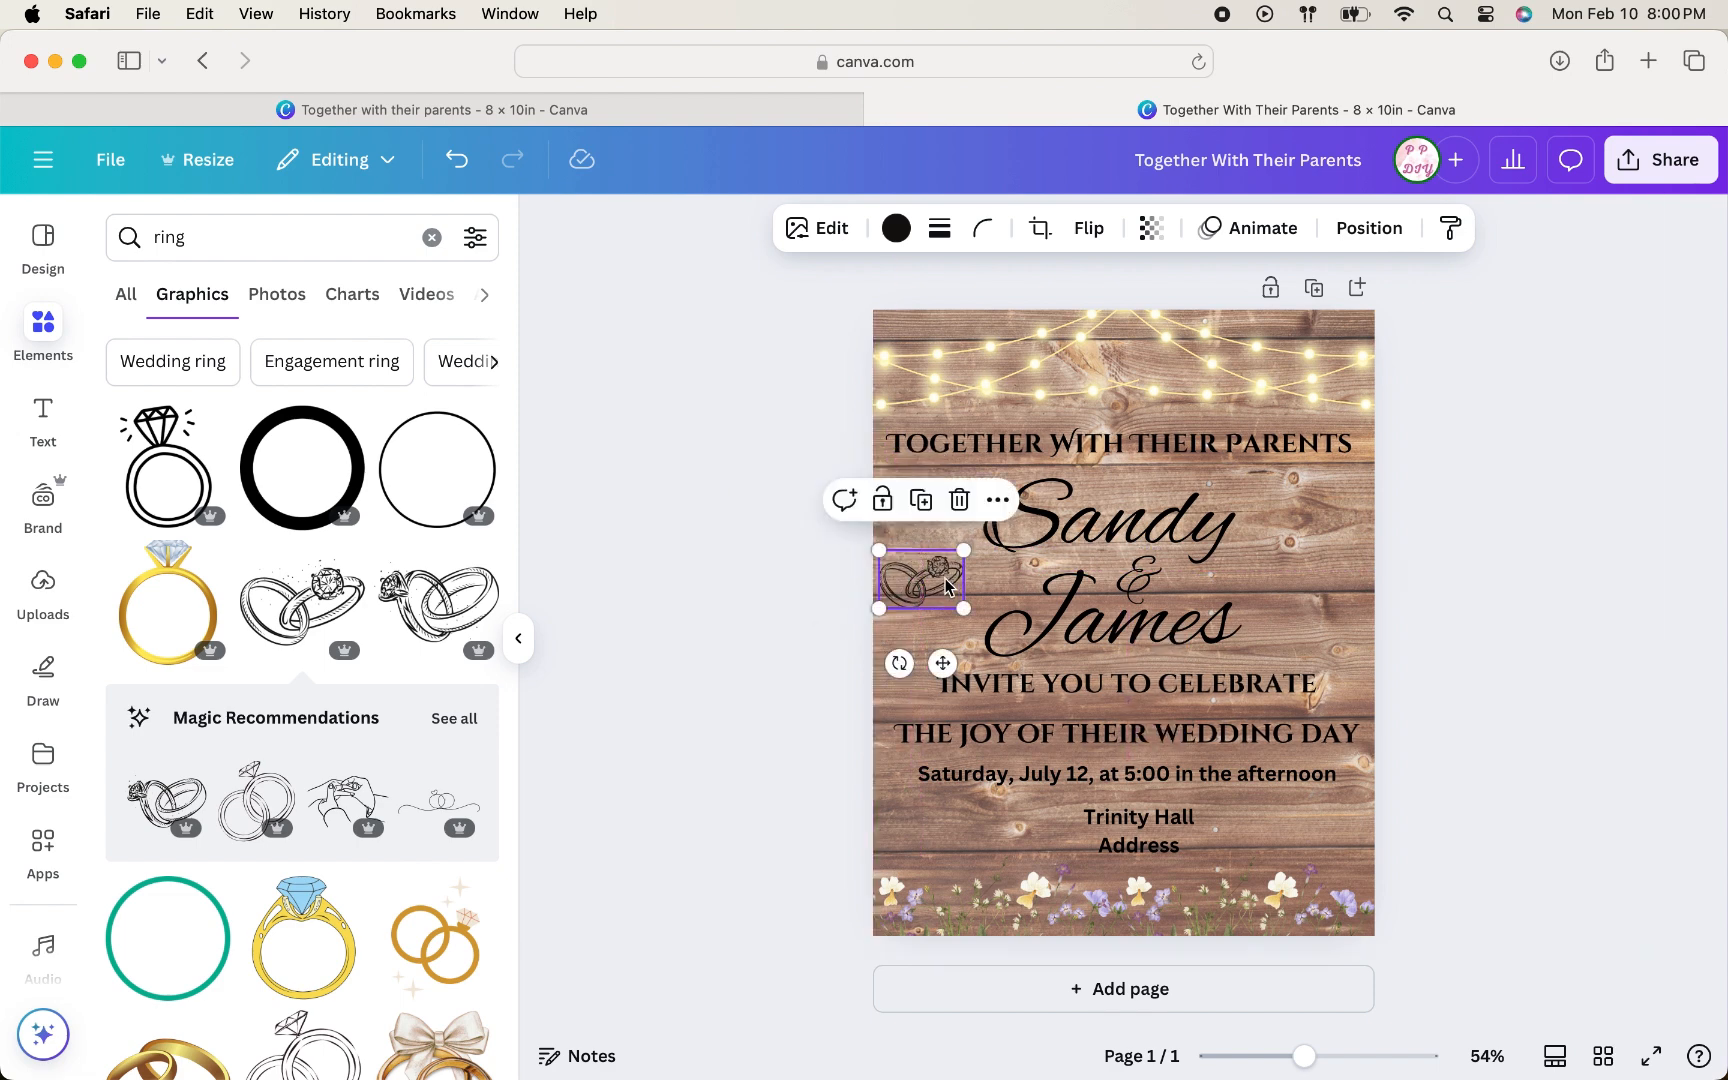
{"action": "left_click", "coordinate": [735, 641]}
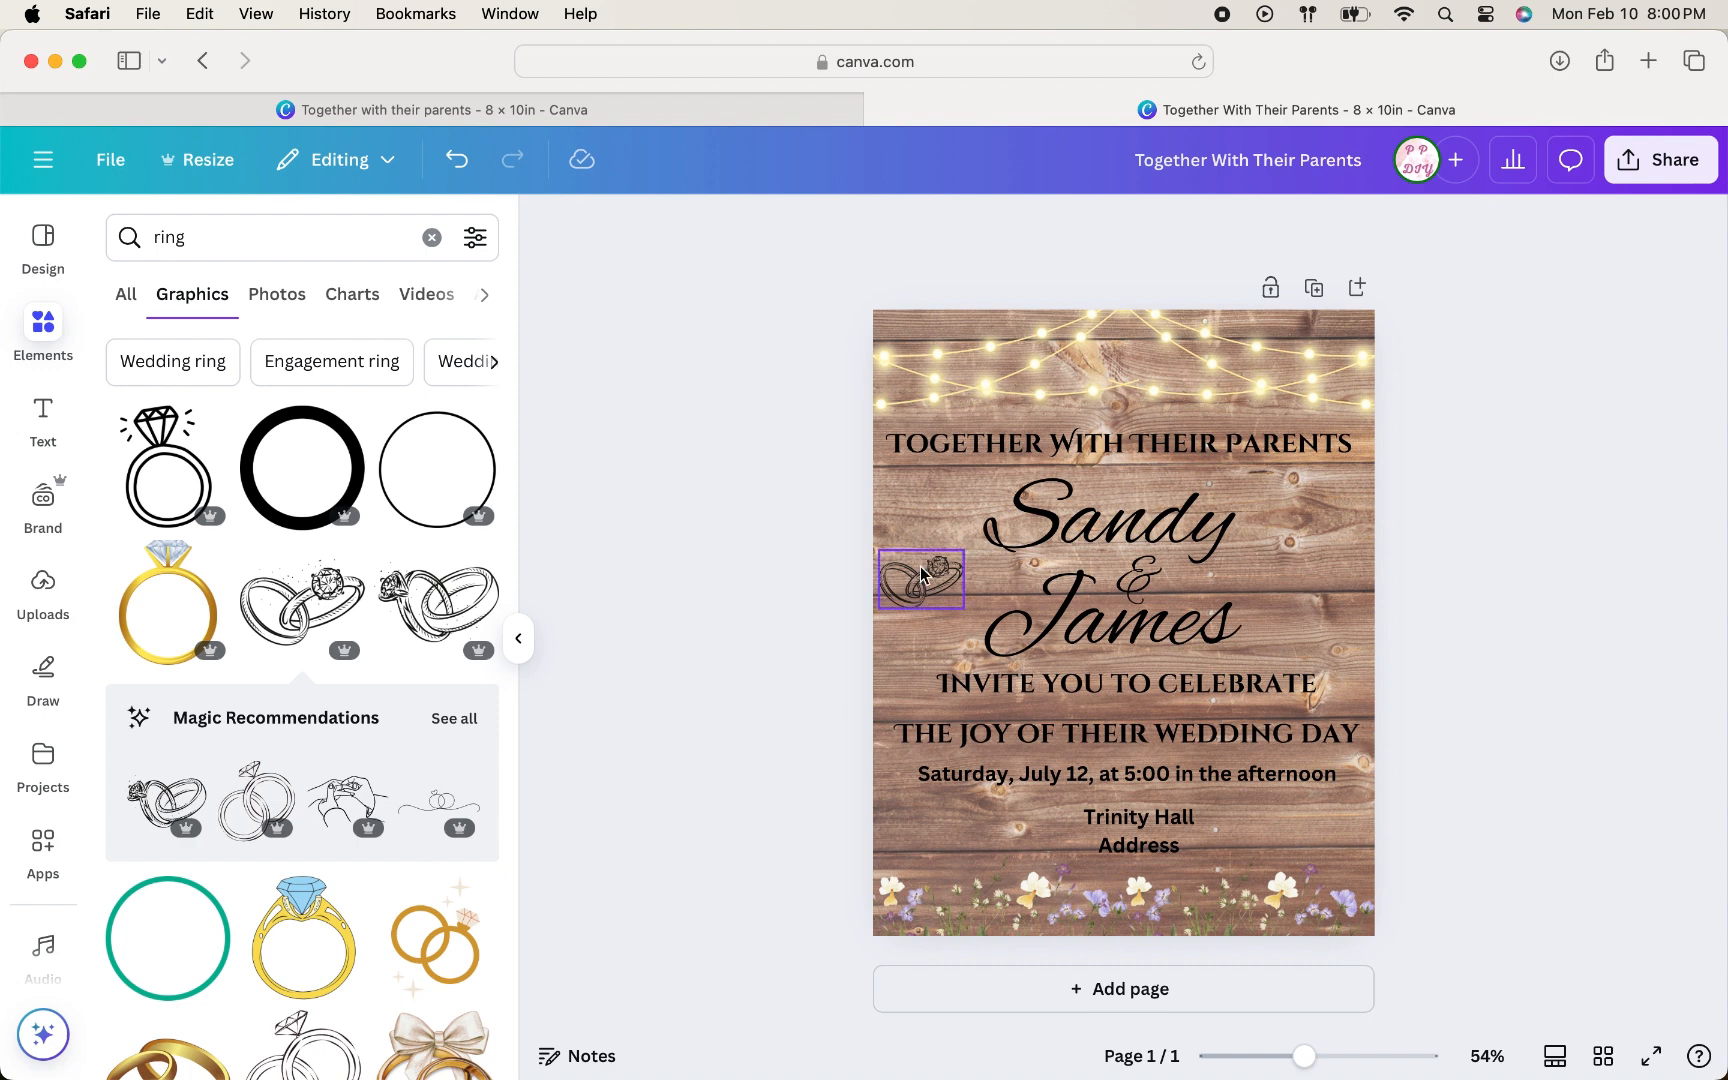
Step: Look through more ring graphics and delete the small rings drawing from the invitation
{"action": "scroll", "coordinate": [420, 790], "scroll_direction": "down", "scroll_amount": 5}
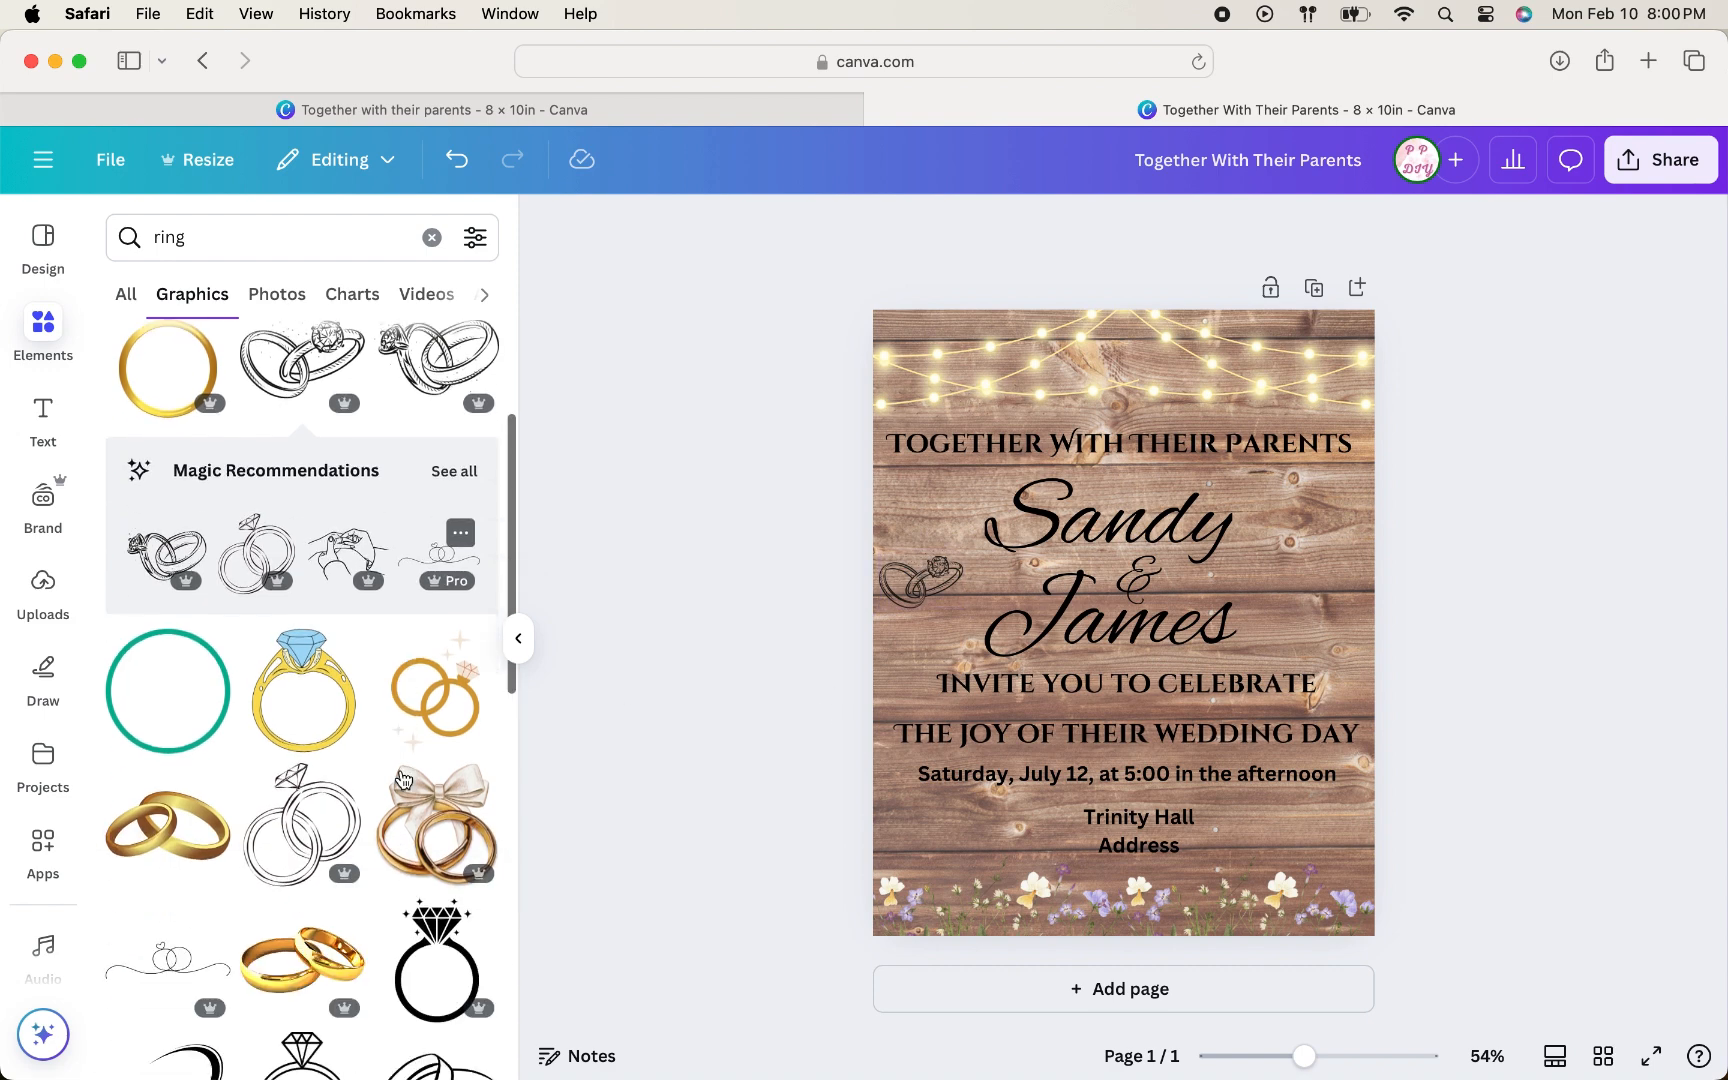
{"action": "left_click", "coordinate": [905, 600]}
{"action": "key", "text": "Delete"}
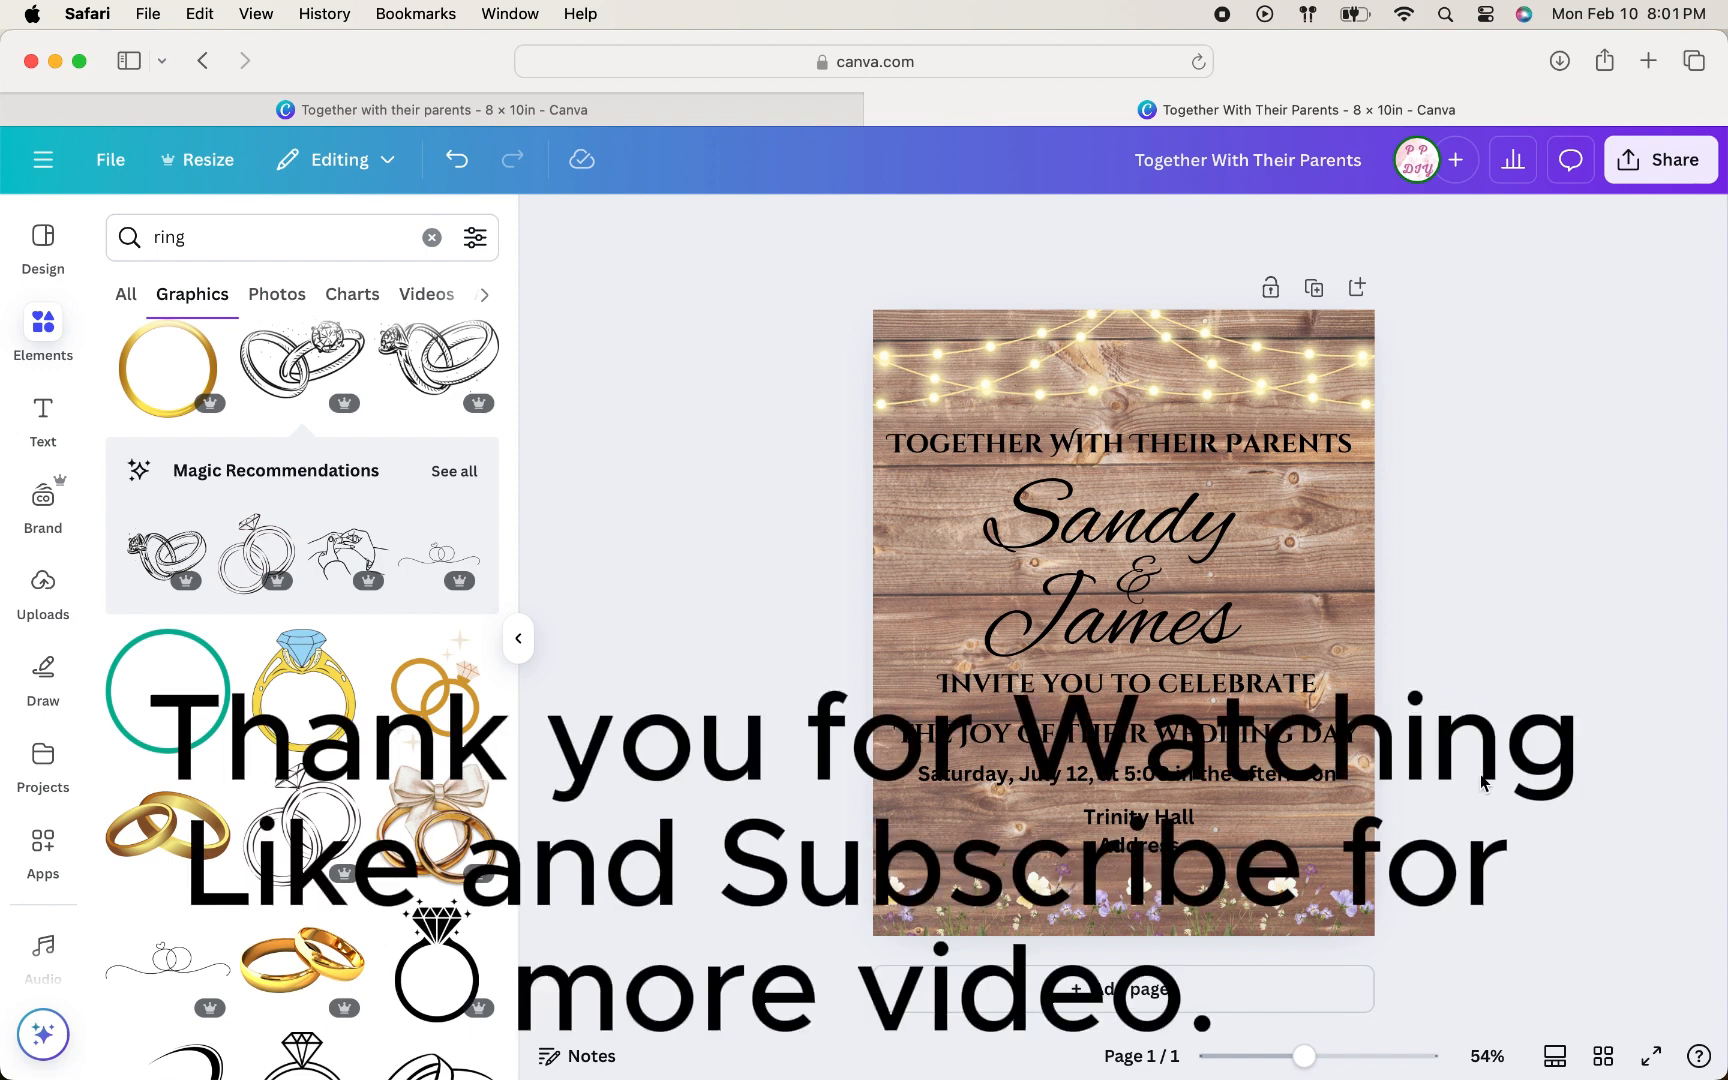
Step: Open the design's download settings and choose PDF Print as the file type
{"action": "left_click", "coordinate": [1660, 160]}
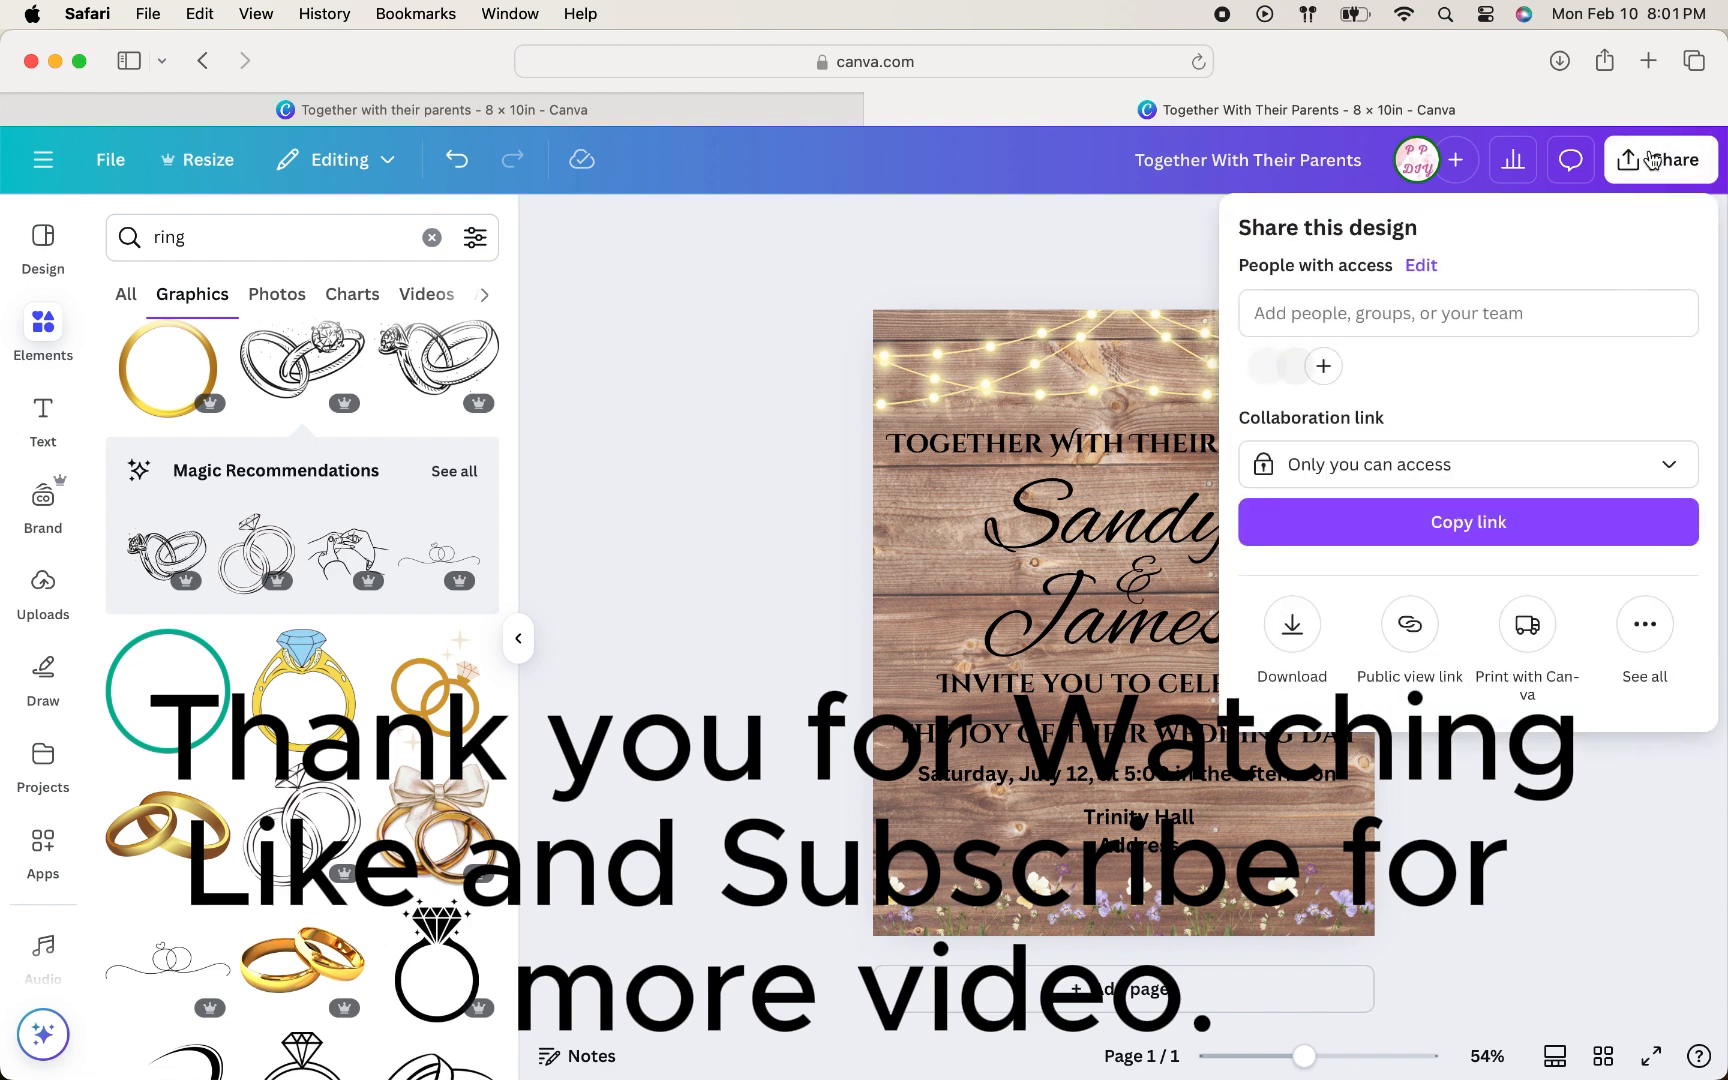
{"action": "left_click", "coordinate": [1295, 625]}
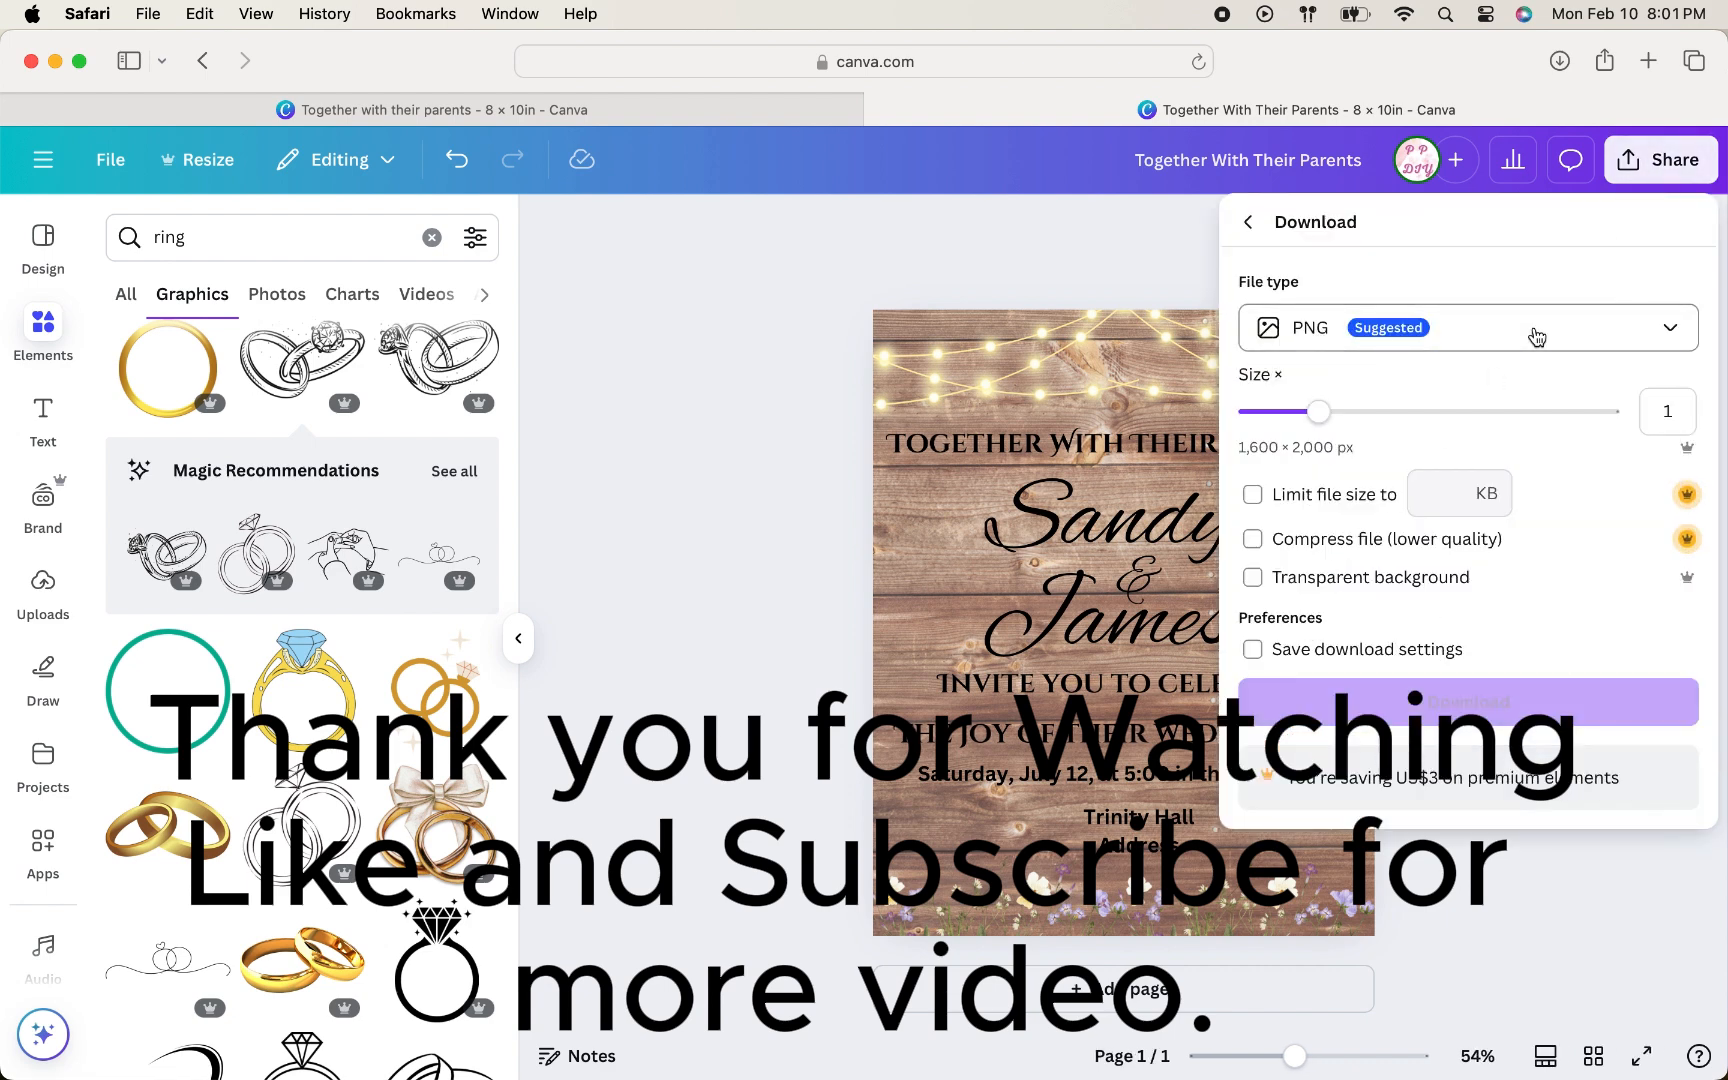
{"action": "left_click", "coordinate": [1680, 322]}
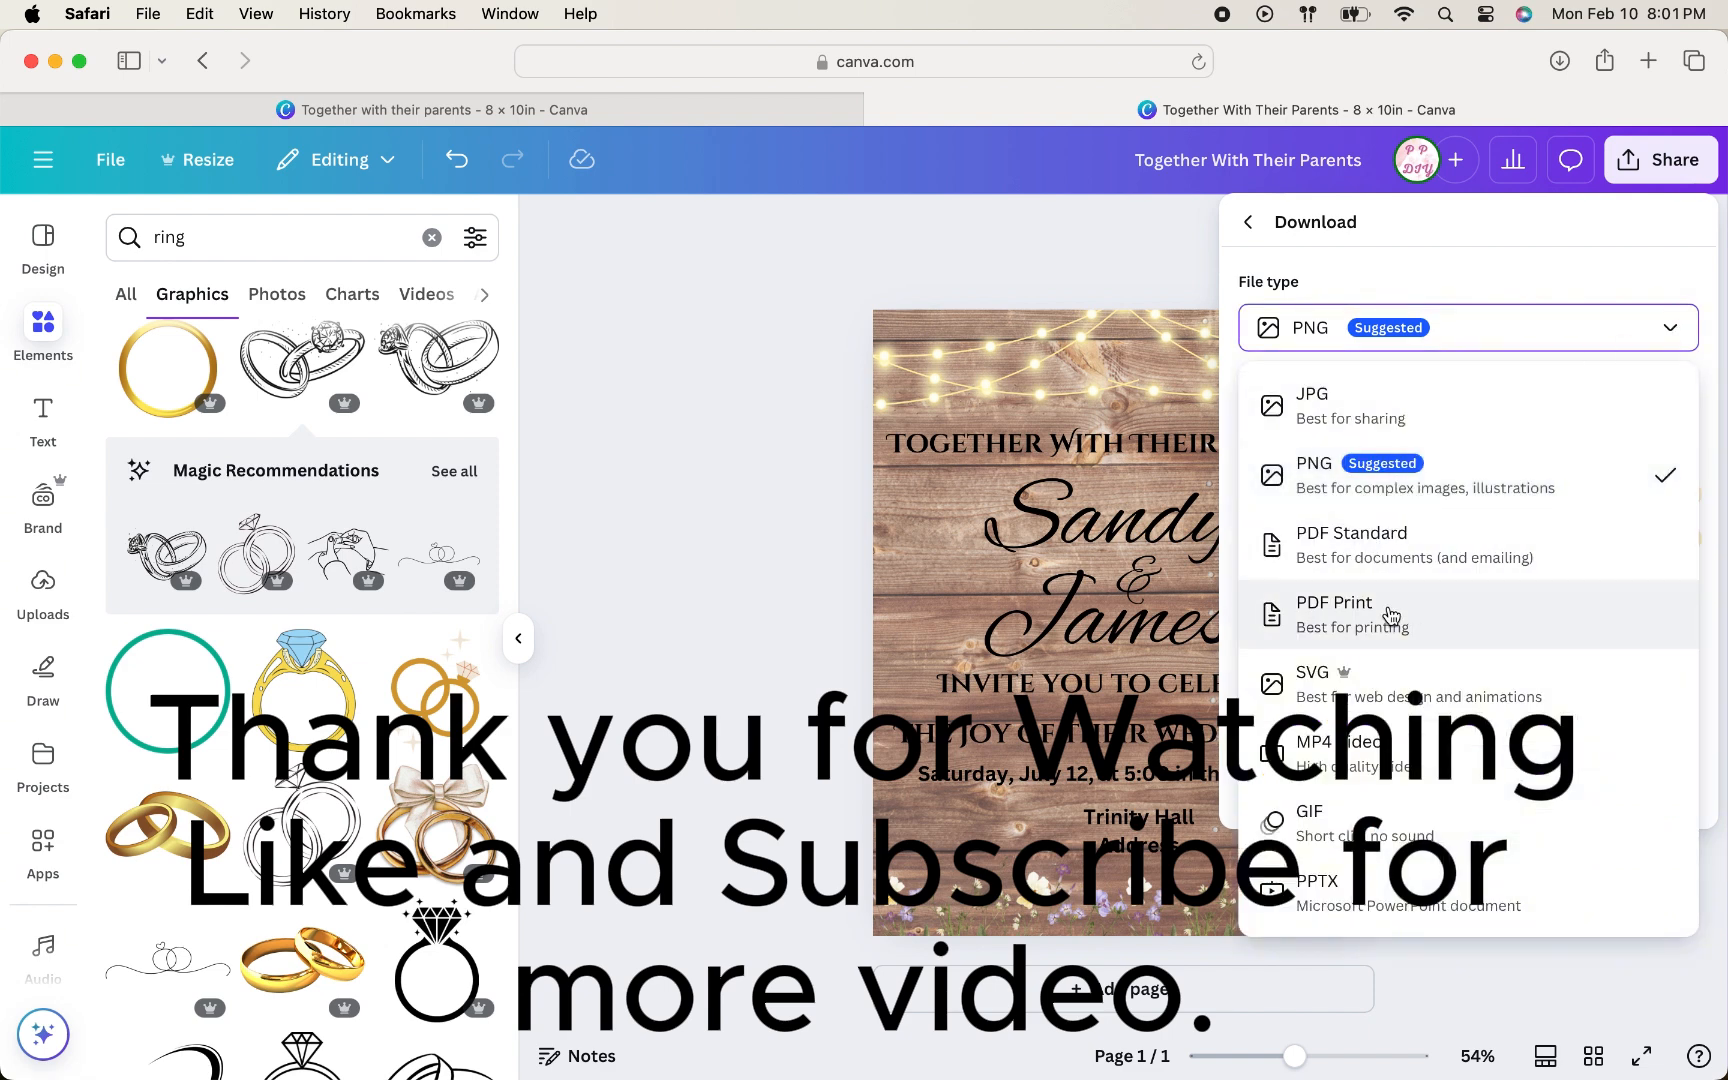
{"action": "left_click", "coordinate": [1436, 636]}
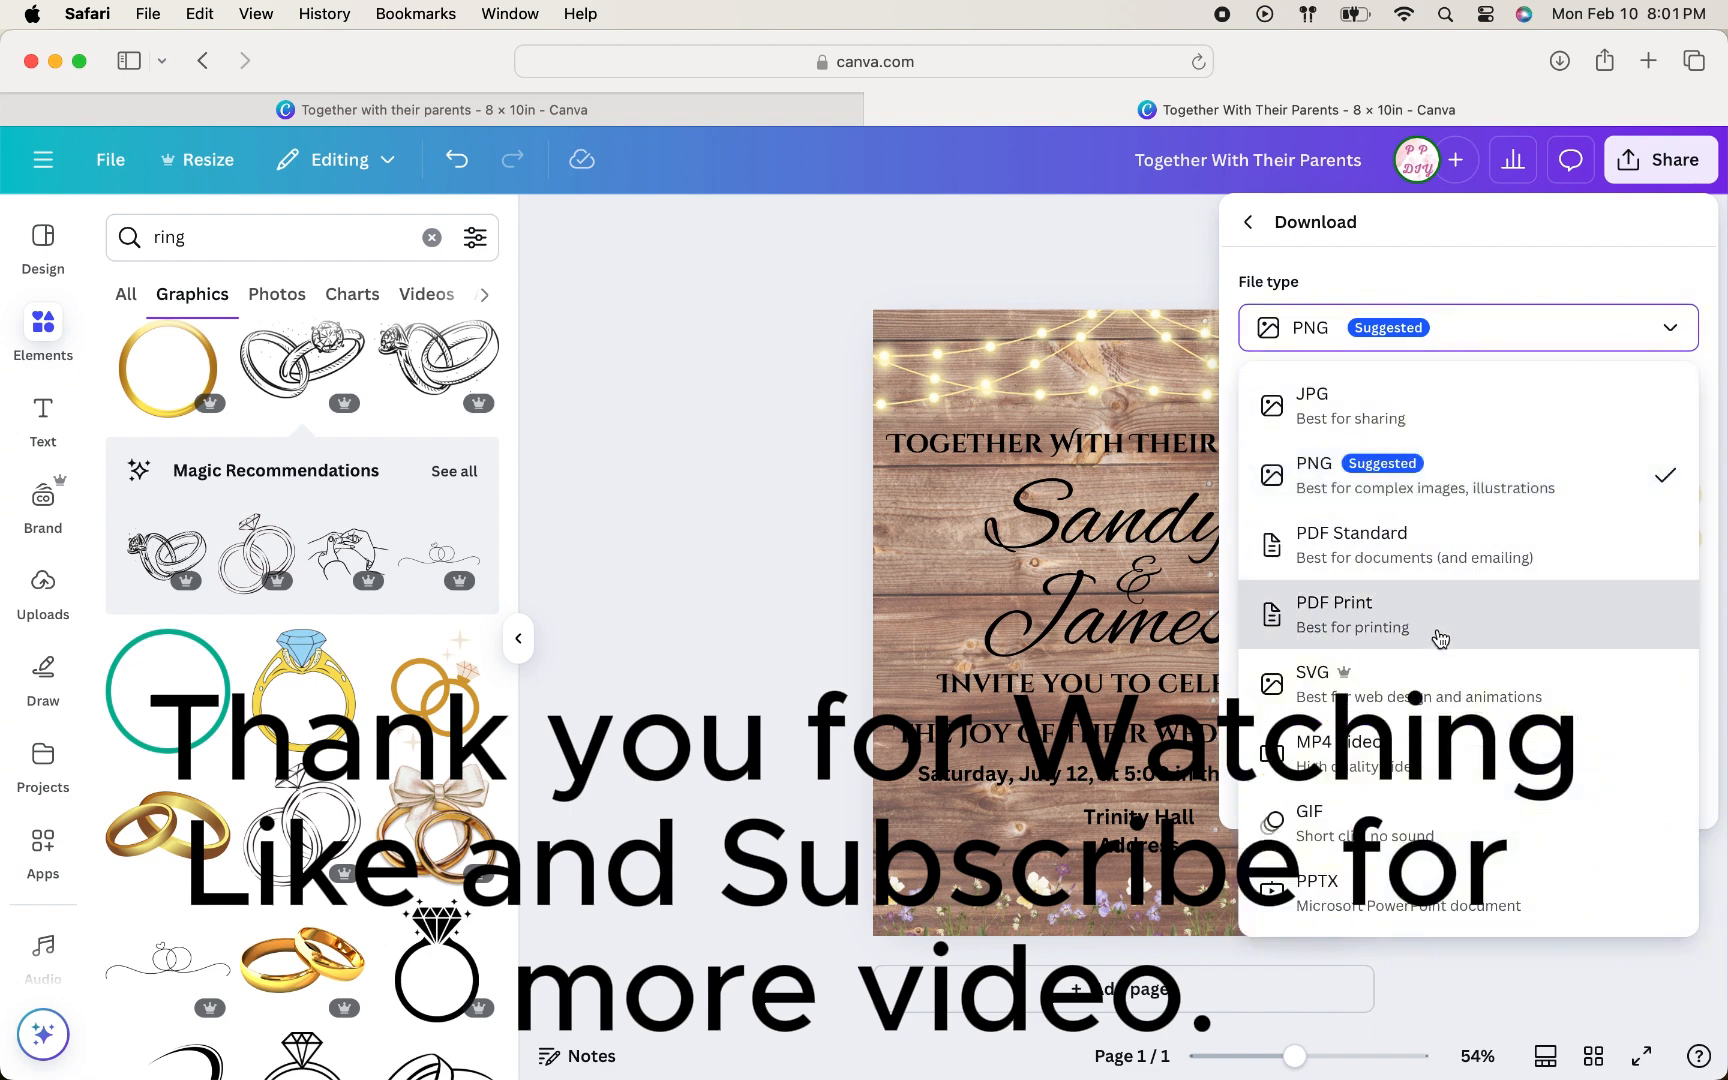